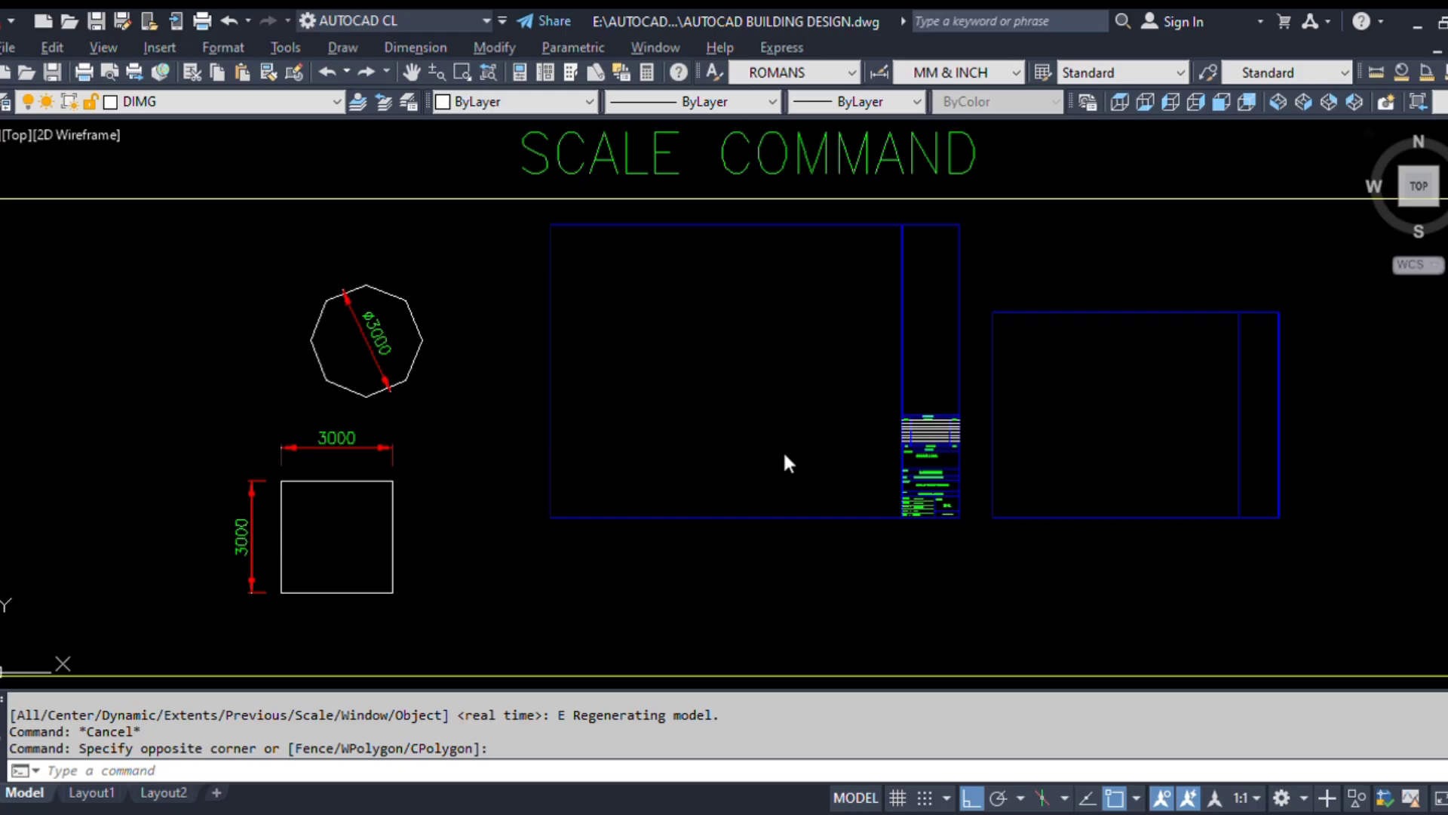
Step: Examine the dimensioned square and circle on the scale exercise drawing
click(468, 489)
click(478, 499)
scroll(284, 543, up, 2)
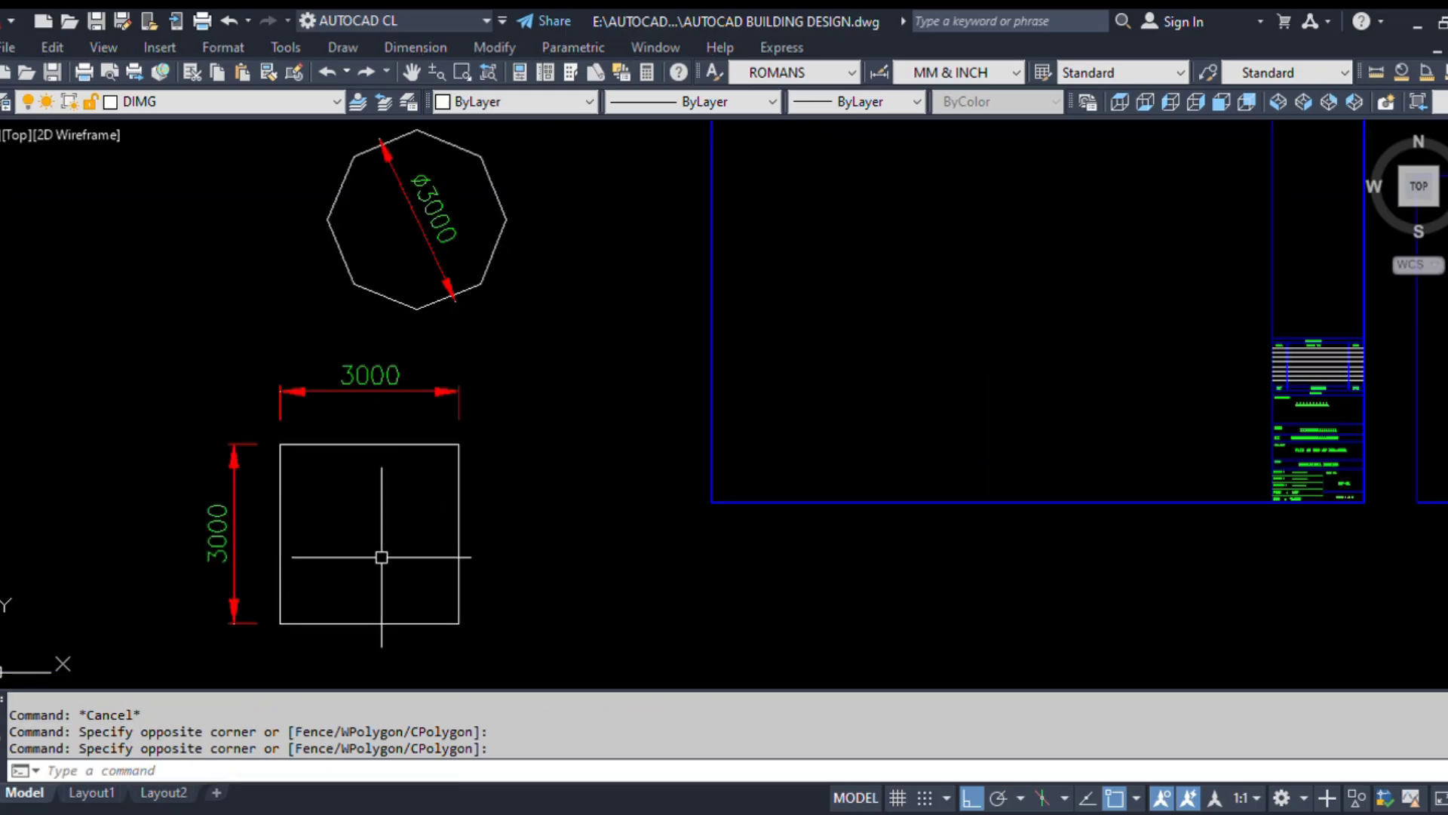
scroll(319, 515, down, 2)
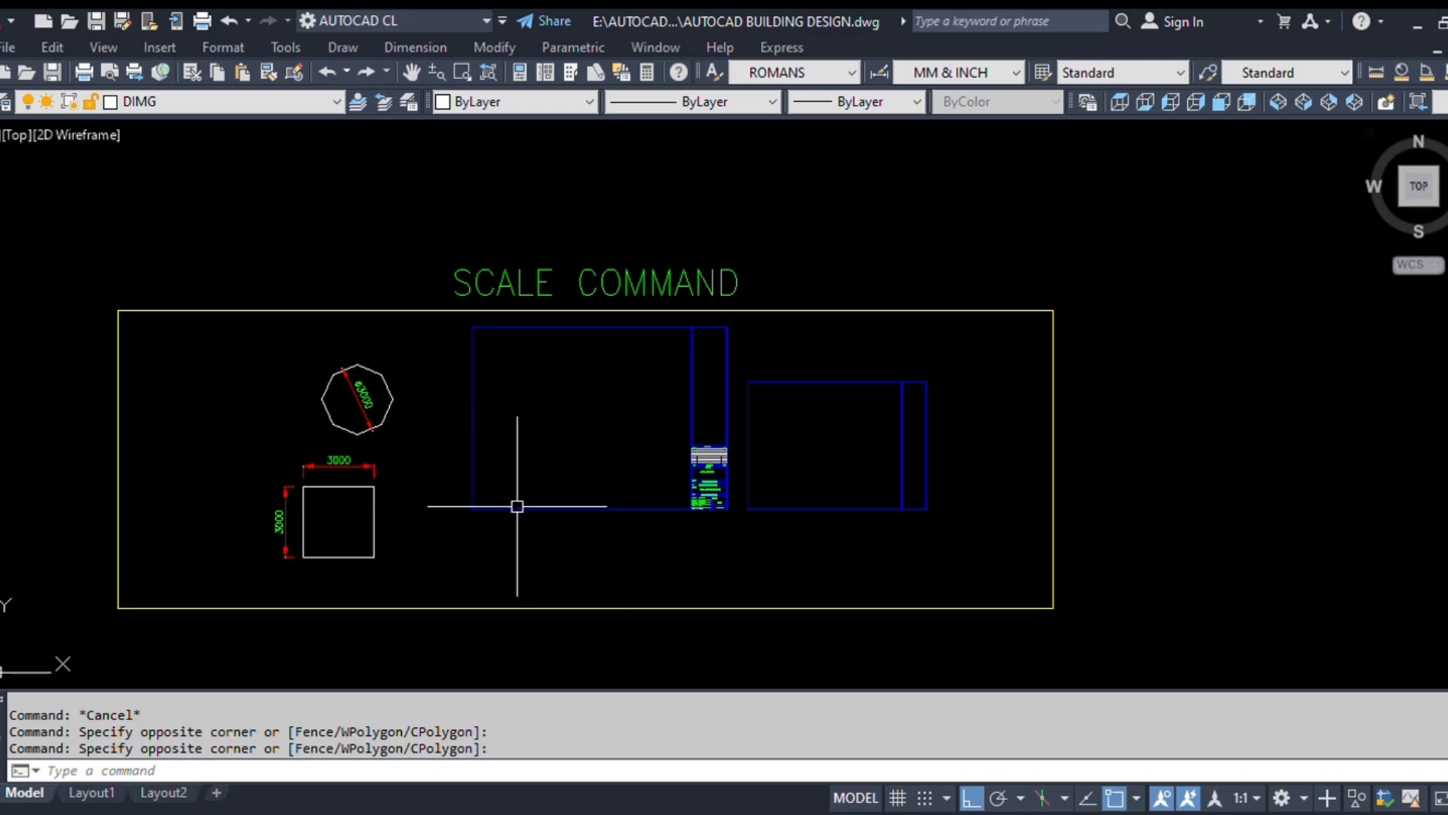
scroll(321, 480, up, 4)
mouse_move(410, 551)
middle_down()
mouse_move(418, 472)
mouse_move(463, 513)
middle_up()
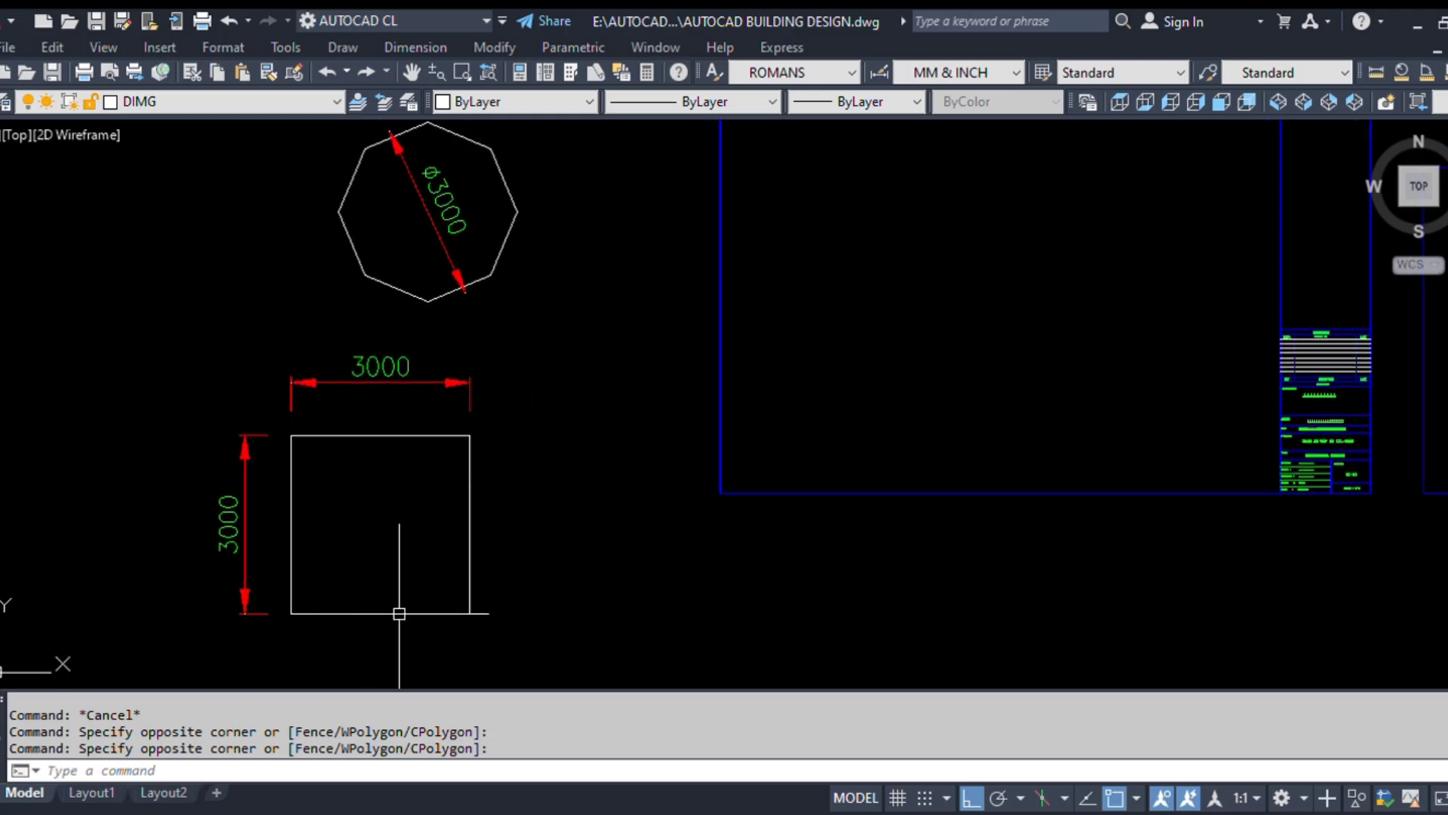
middle_drag(498, 420, 488, 517)
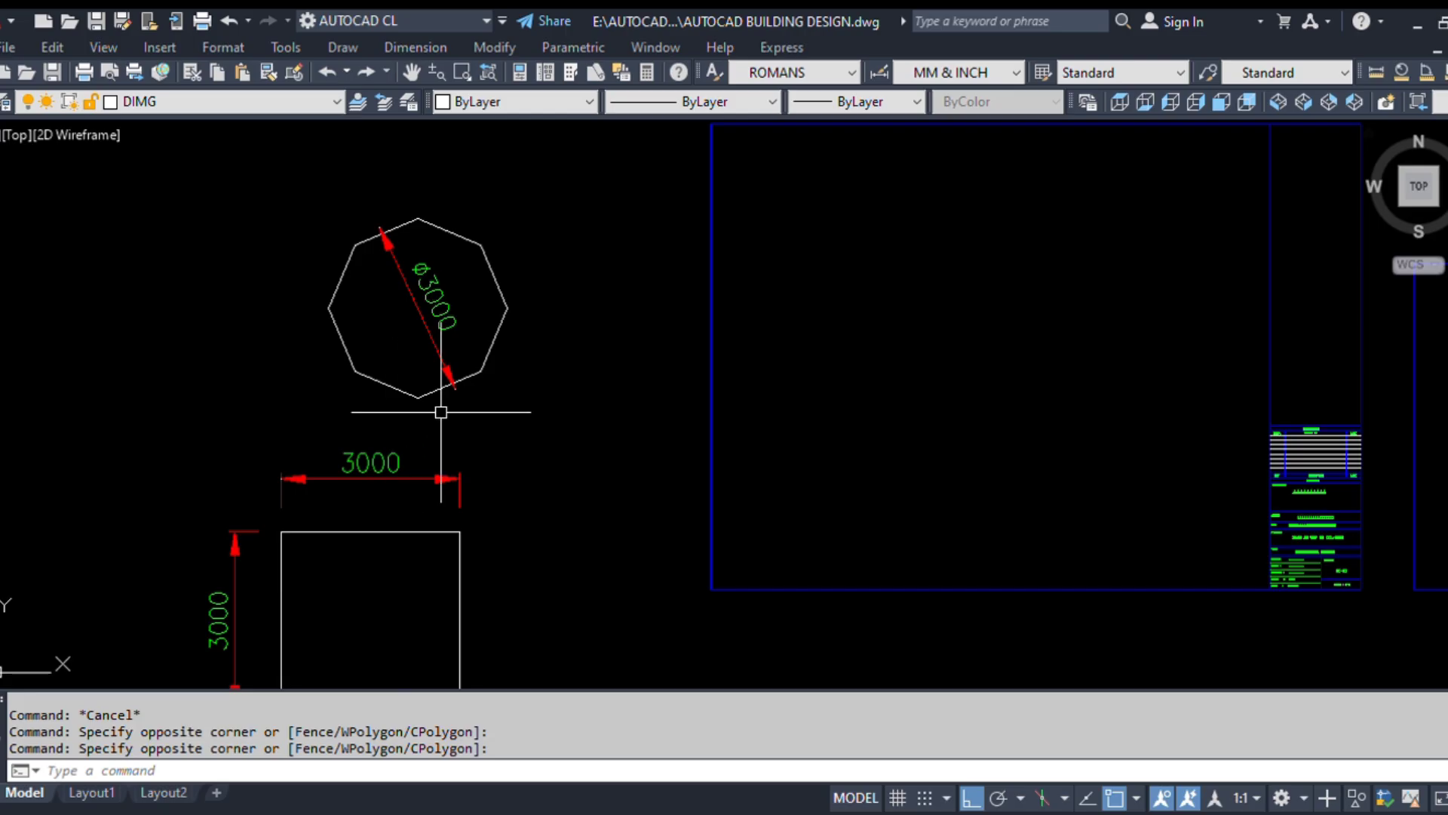
scroll(442, 412, down, 3)
scroll(366, 336, up, 3)
middle_drag(315, 567, 375, 468)
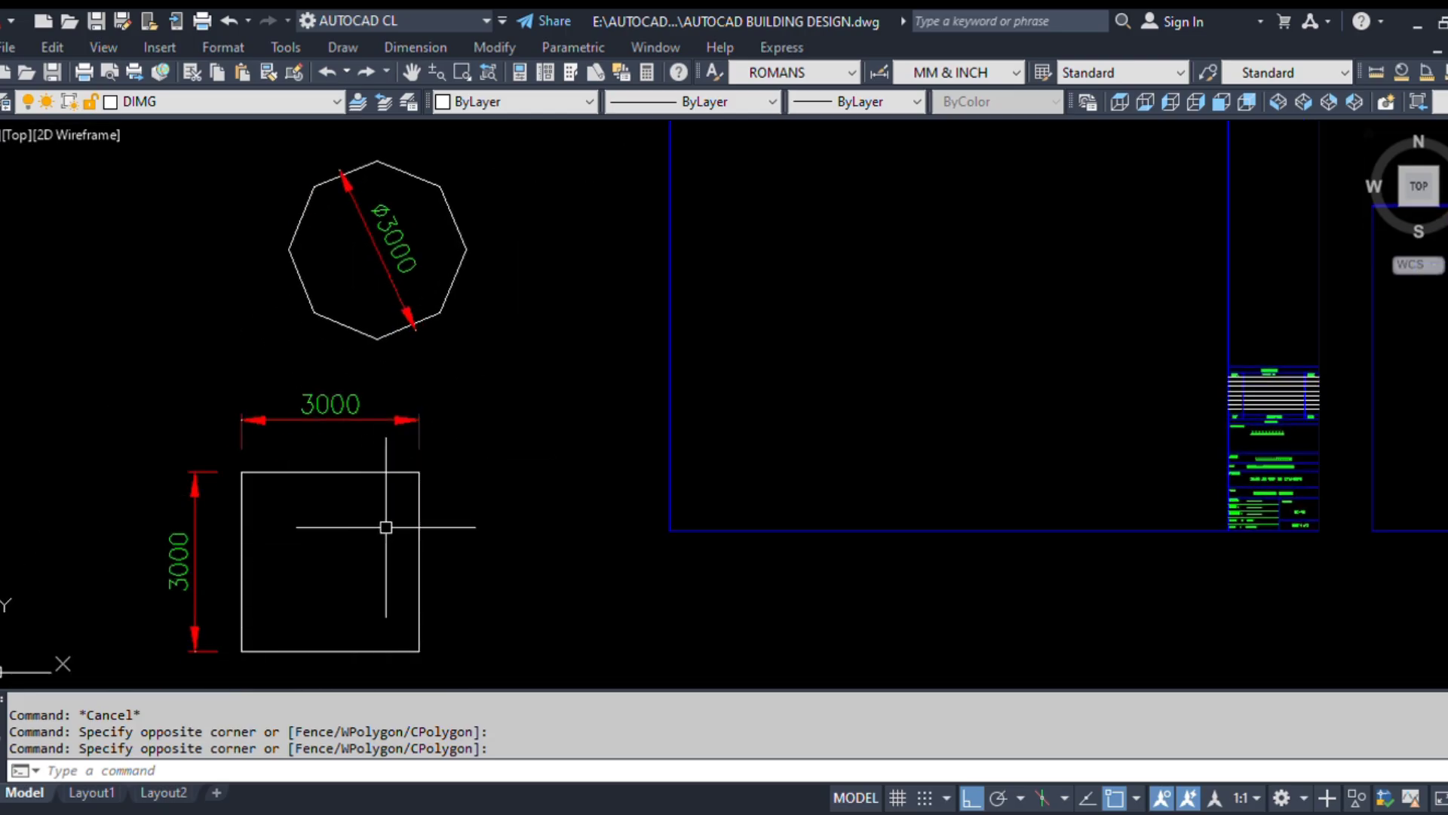
scroll(220, 550, down, 4)
scroll(482, 520, up, 2)
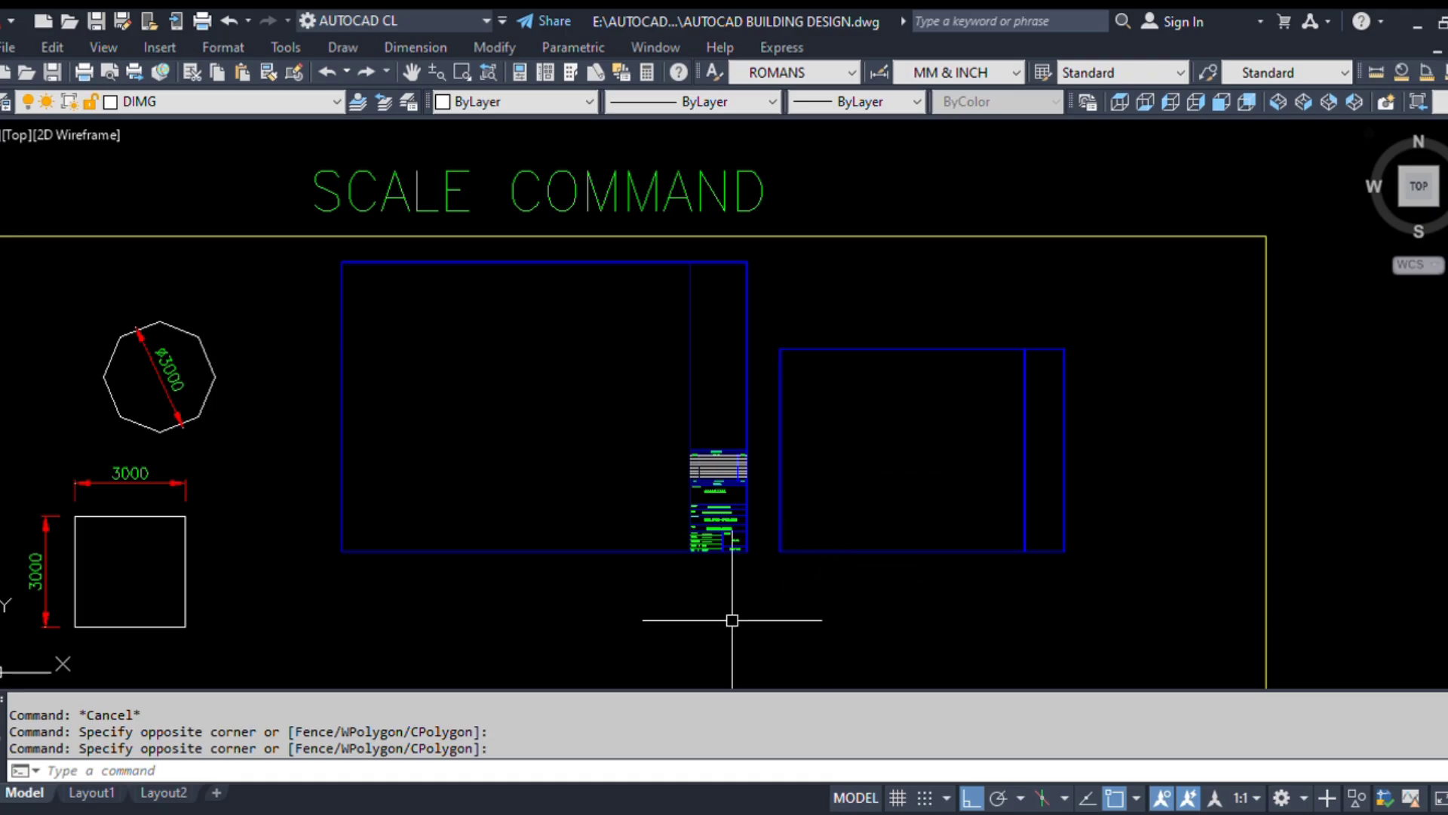
Step: Examine the two blue sheet frames and the title block of the larger one
scroll(732, 619, up, 2)
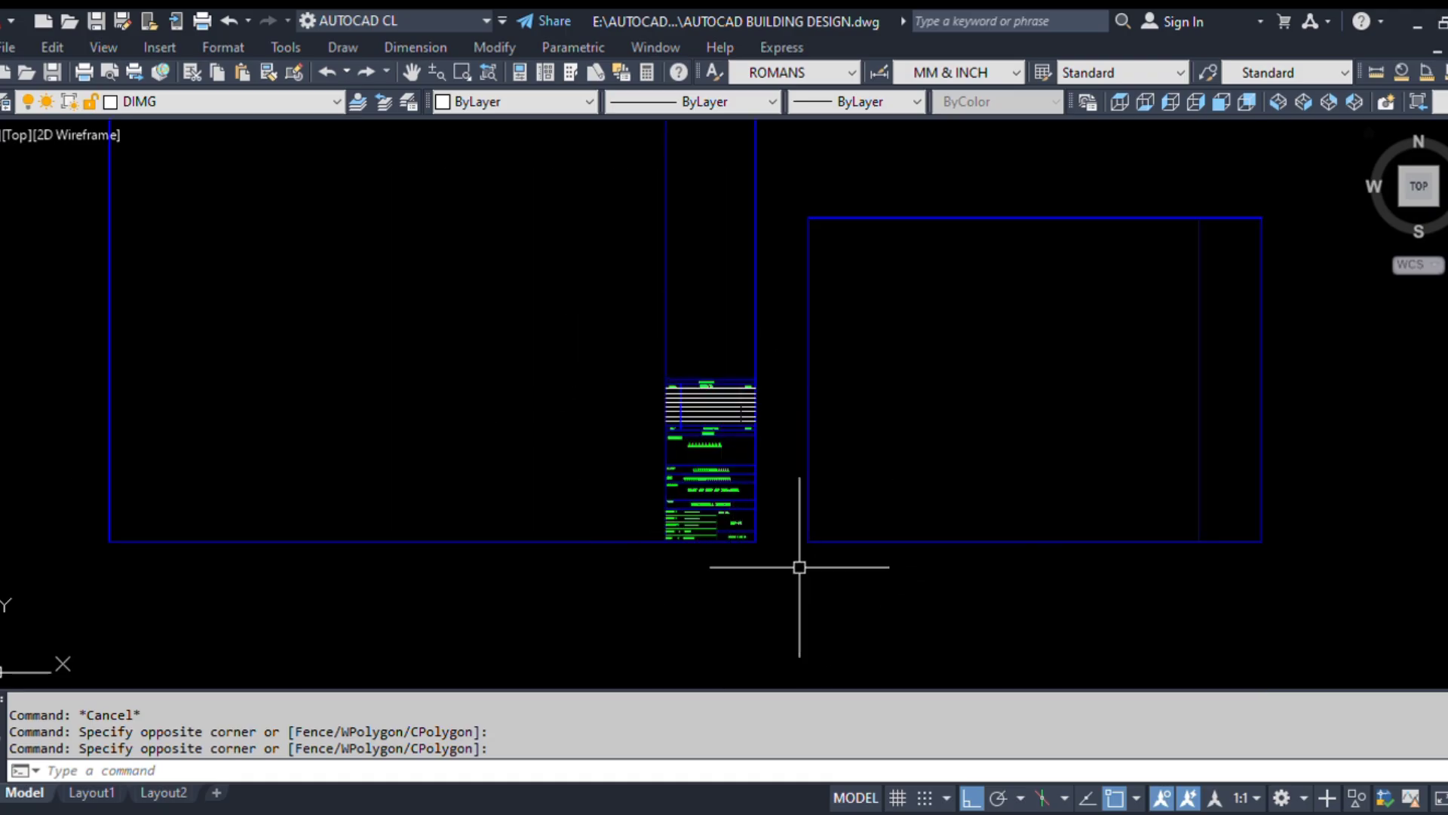
scroll(734, 450, up, 1)
click(599, 312)
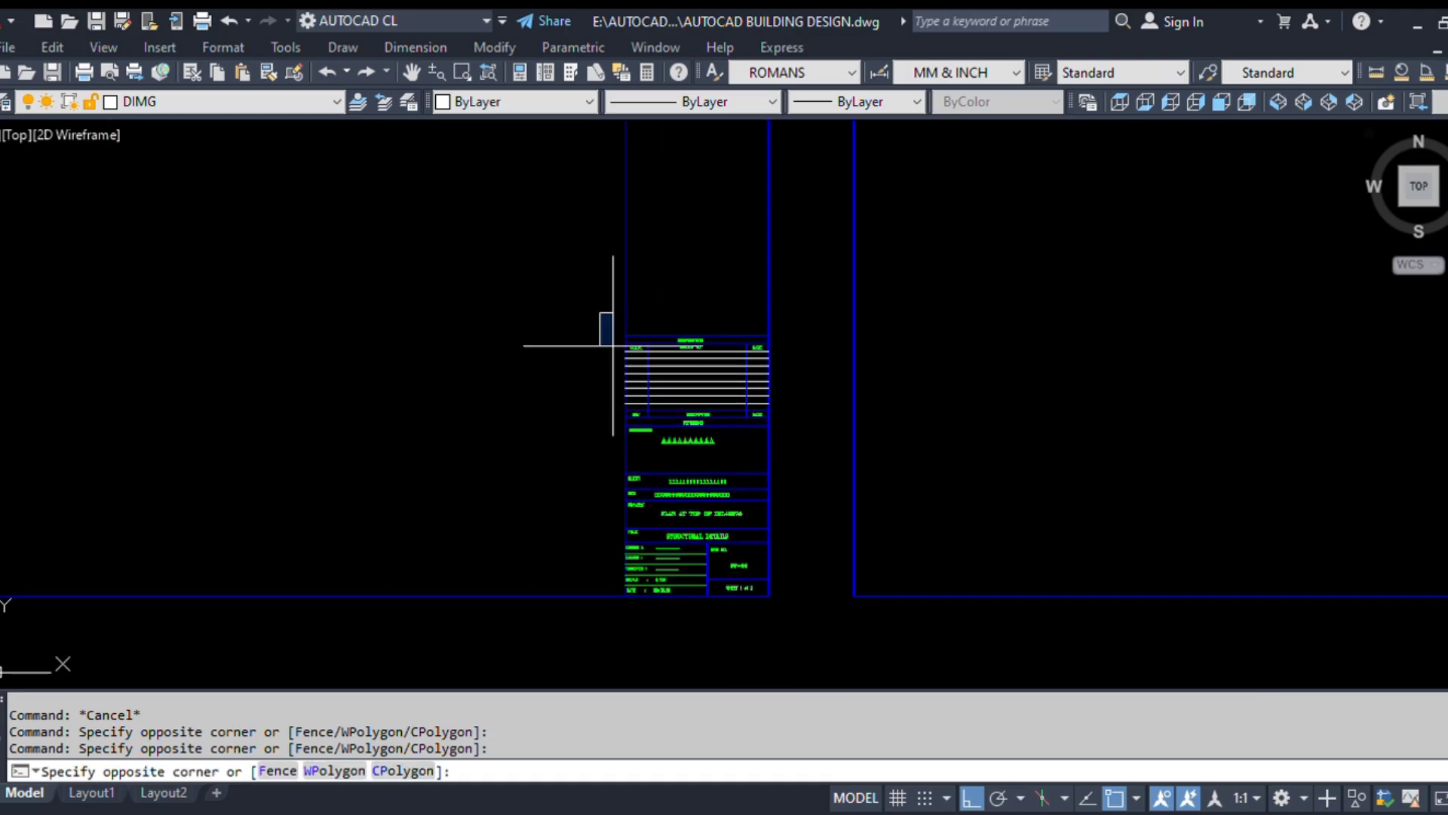
key(Escape)
scroll(649, 475, down, 5)
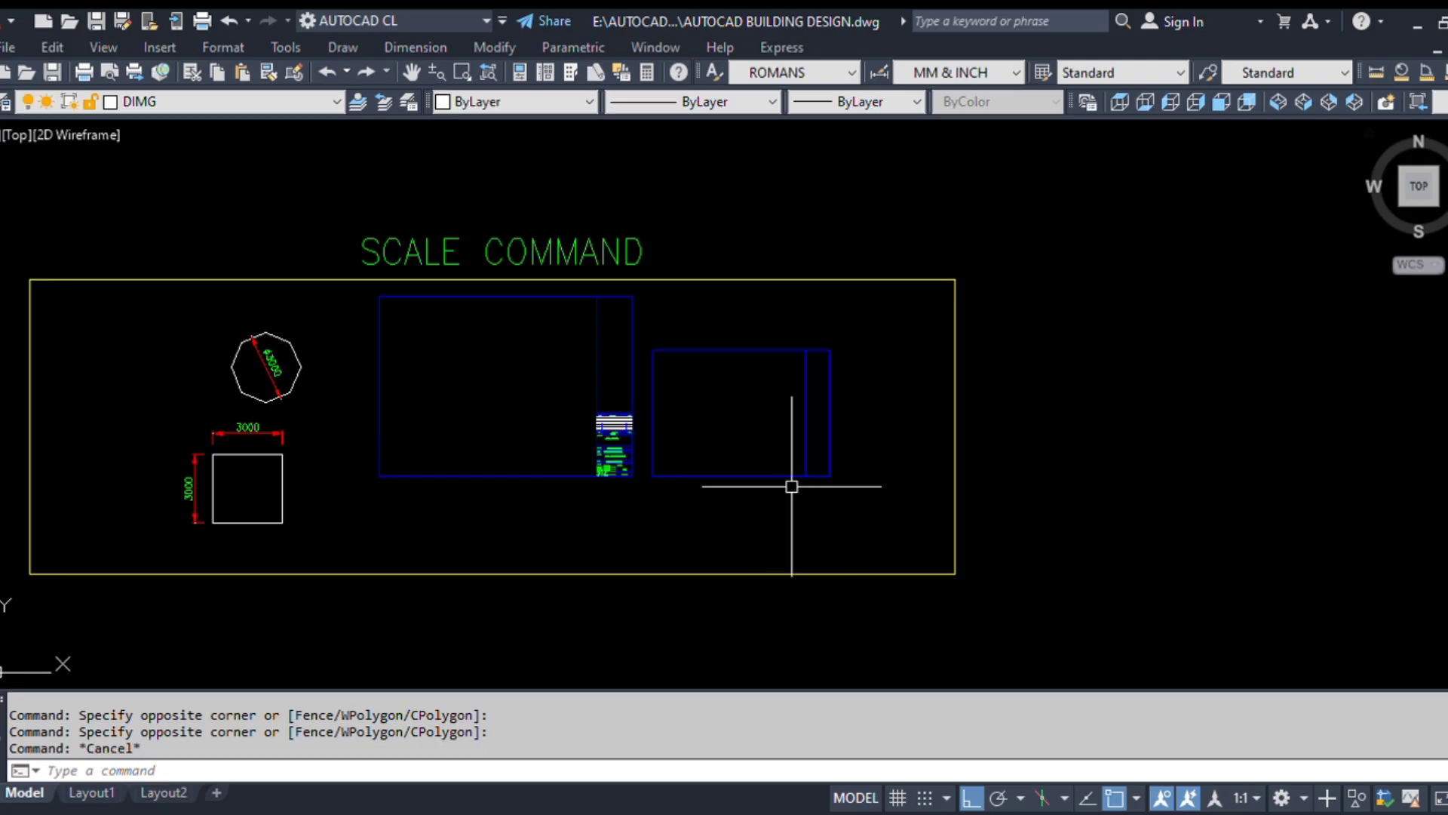
scroll(633, 453, up, 2)
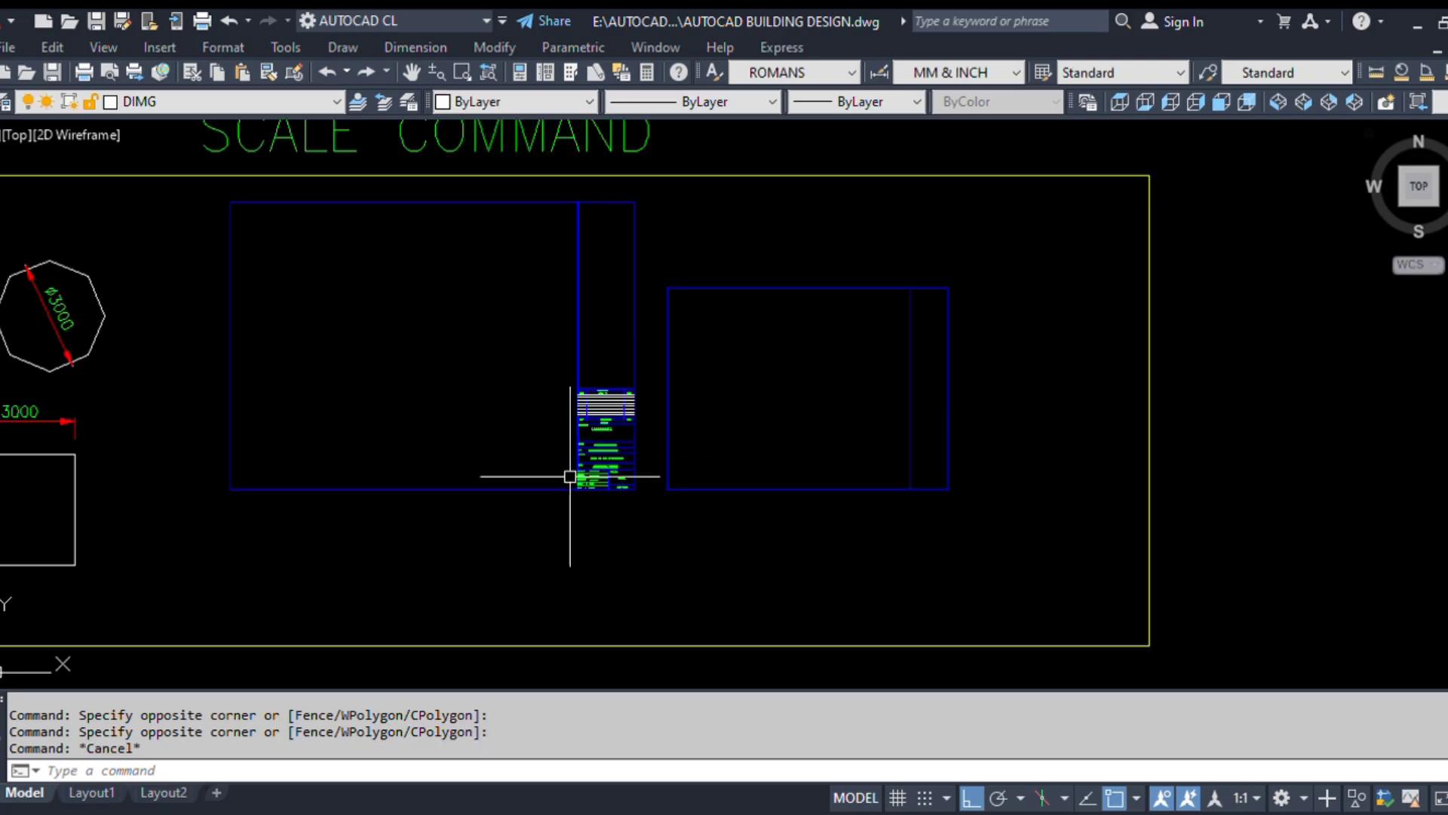
middle_drag(570, 476, 848, 519)
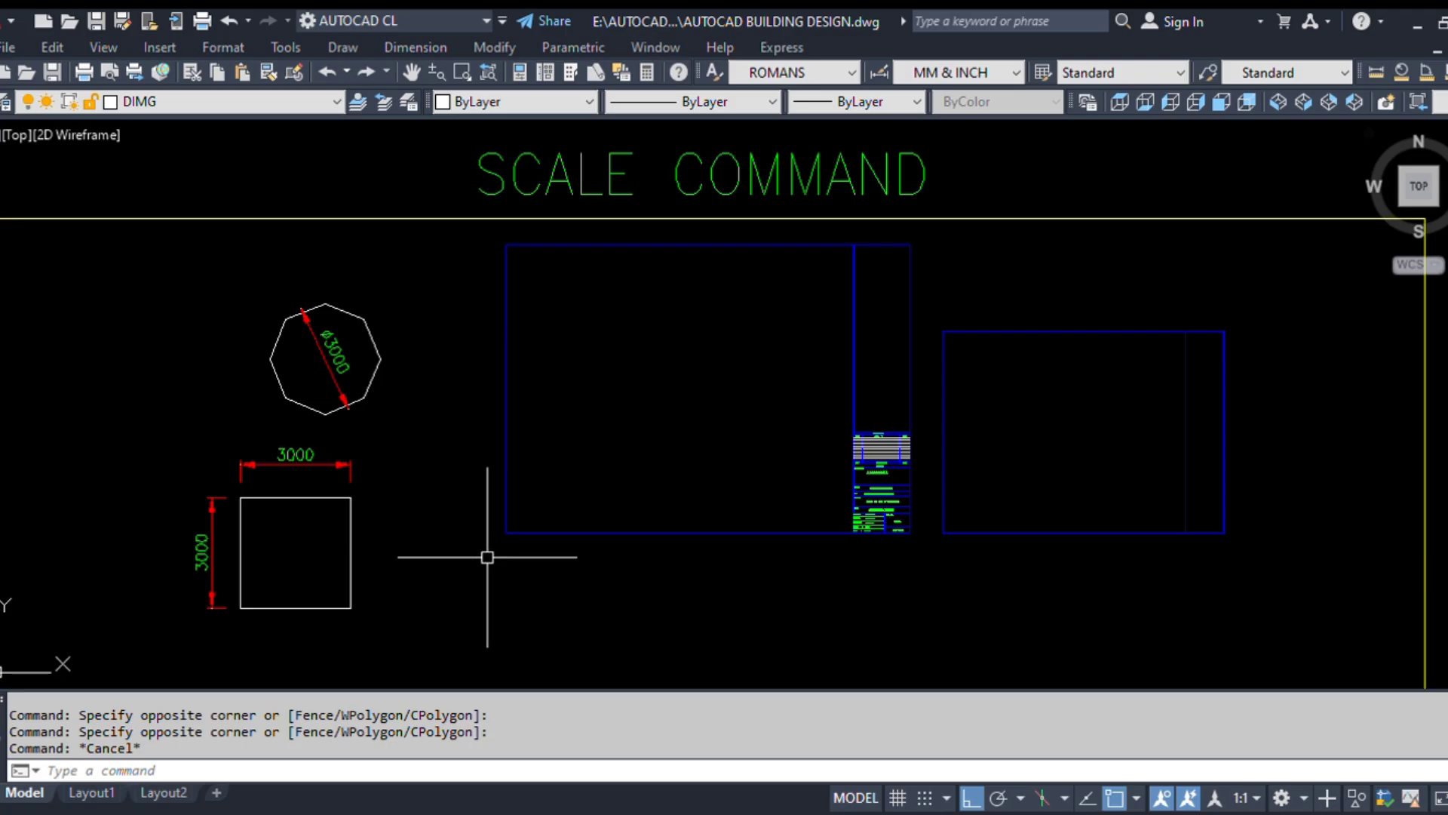
Step: Scale the square and its two dimensions from the square's lower-right corner by a factor of 6000/3000
mouse_move(377, 558)
middle_down()
mouse_move(414, 555)
mouse_move(450, 520)
middle_up()
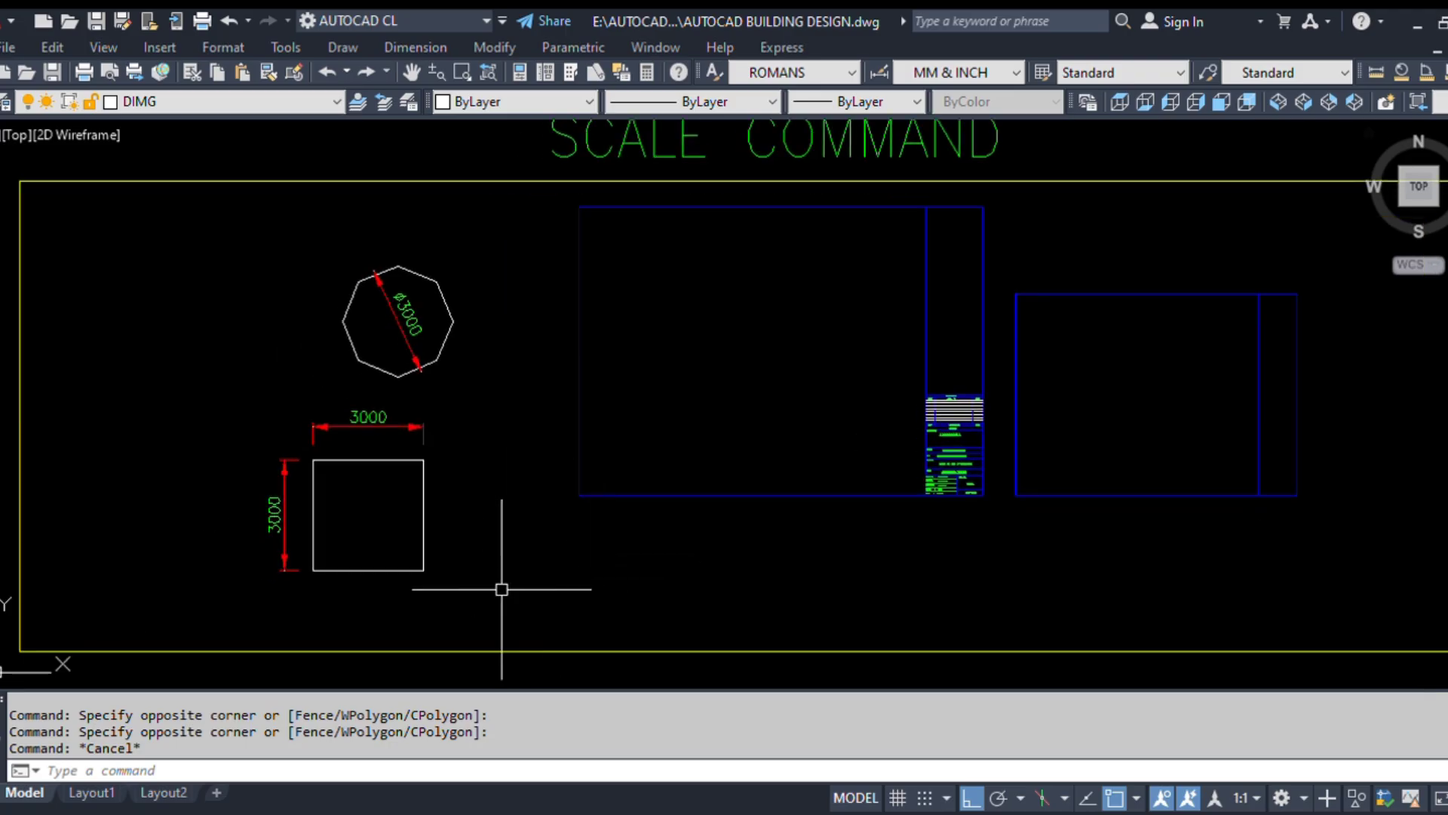
scroll(291, 548, up, 2)
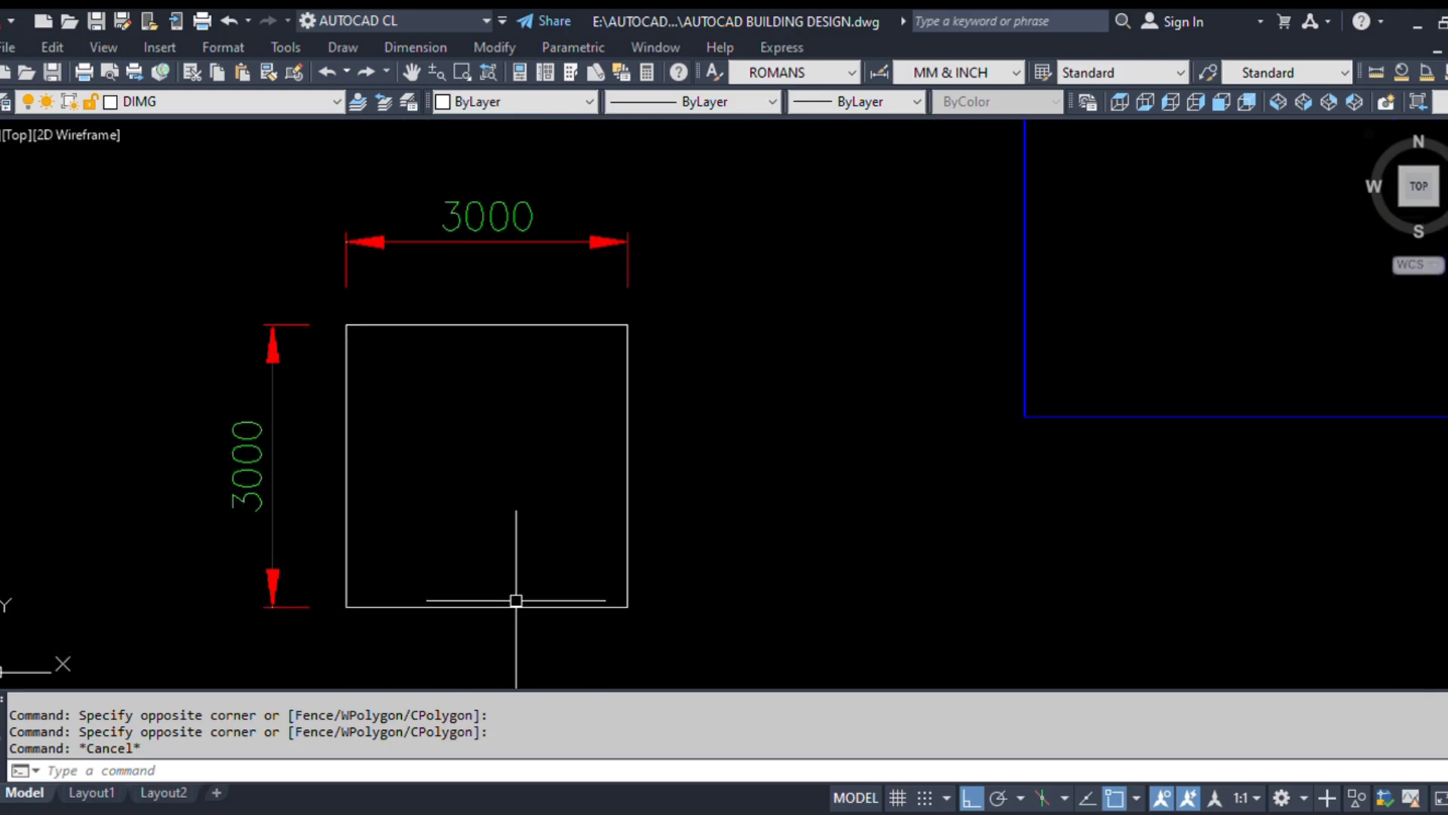
scroll(279, 475, down, 2)
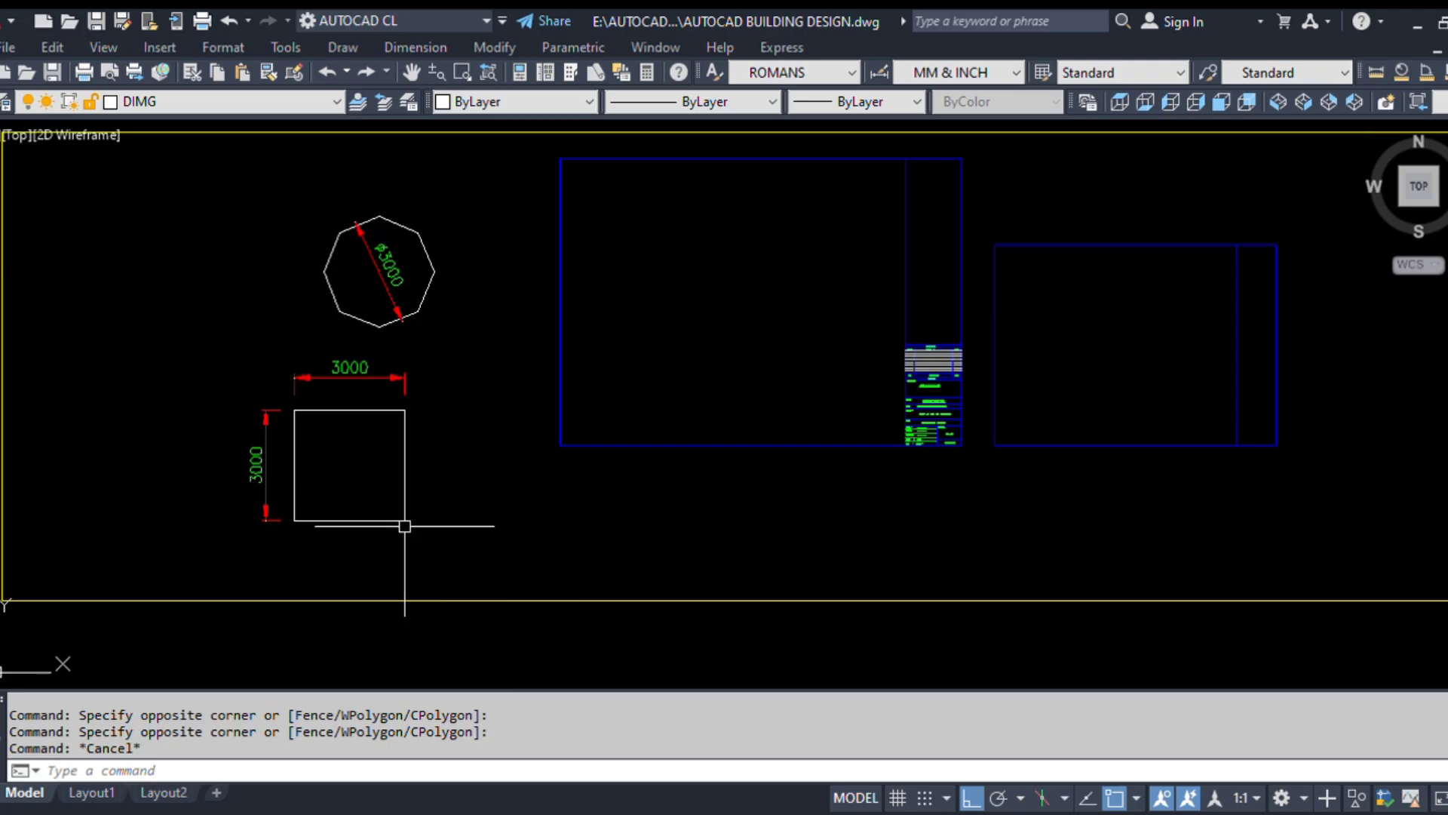
scroll(249, 401, up, 1)
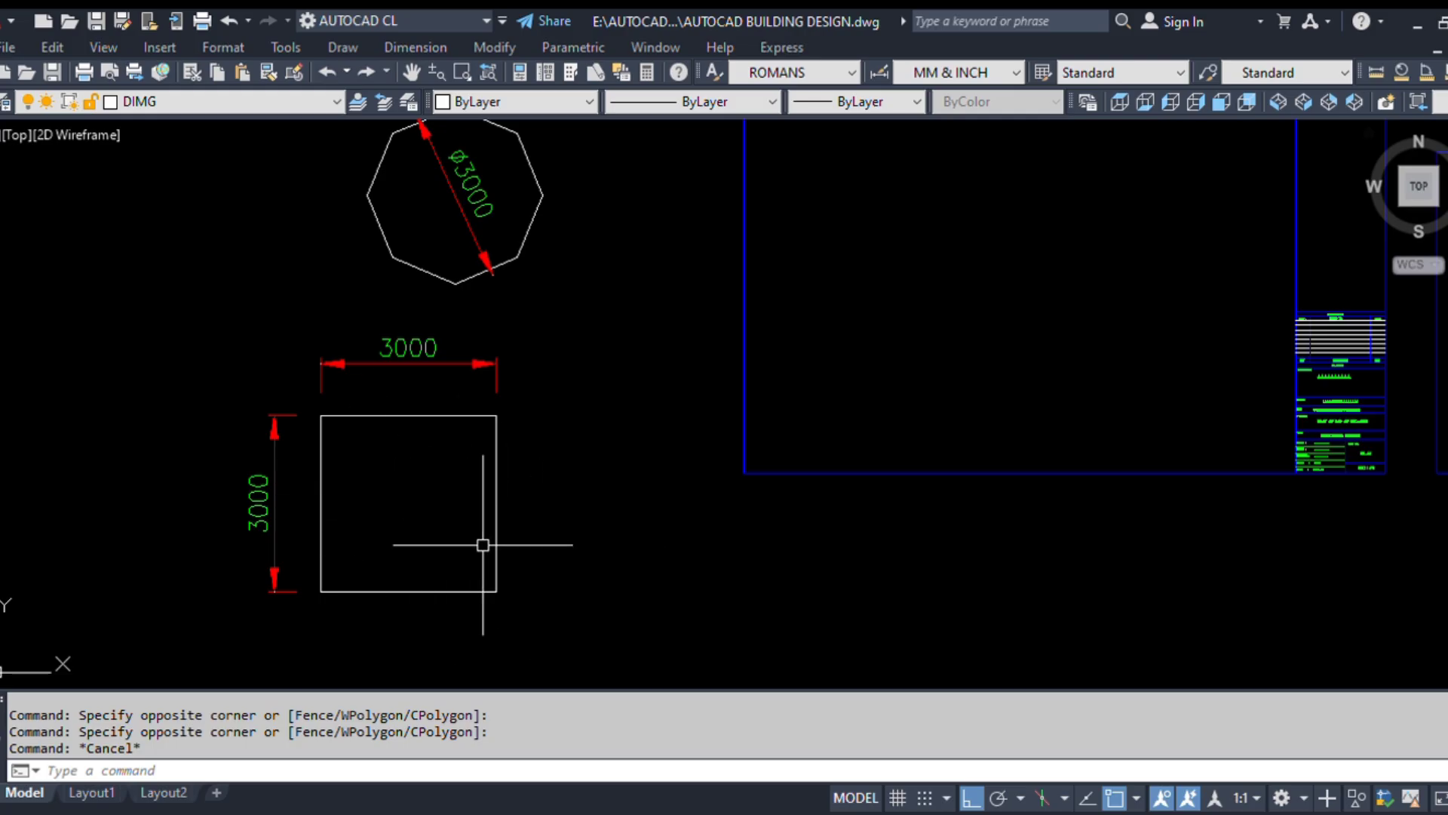
middle_drag(481, 543, 592, 523)
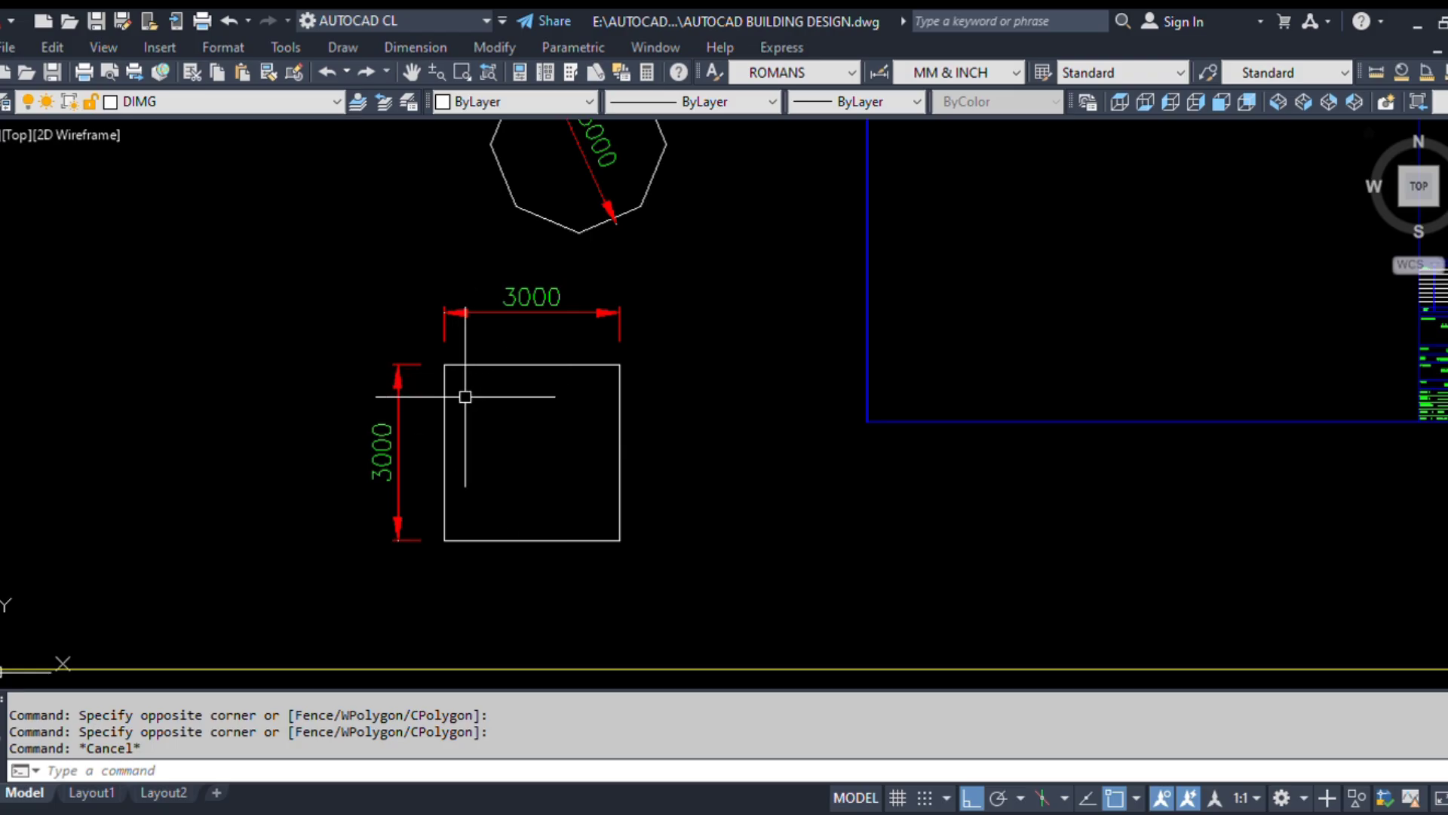
middle_drag(494, 447, 446, 517)
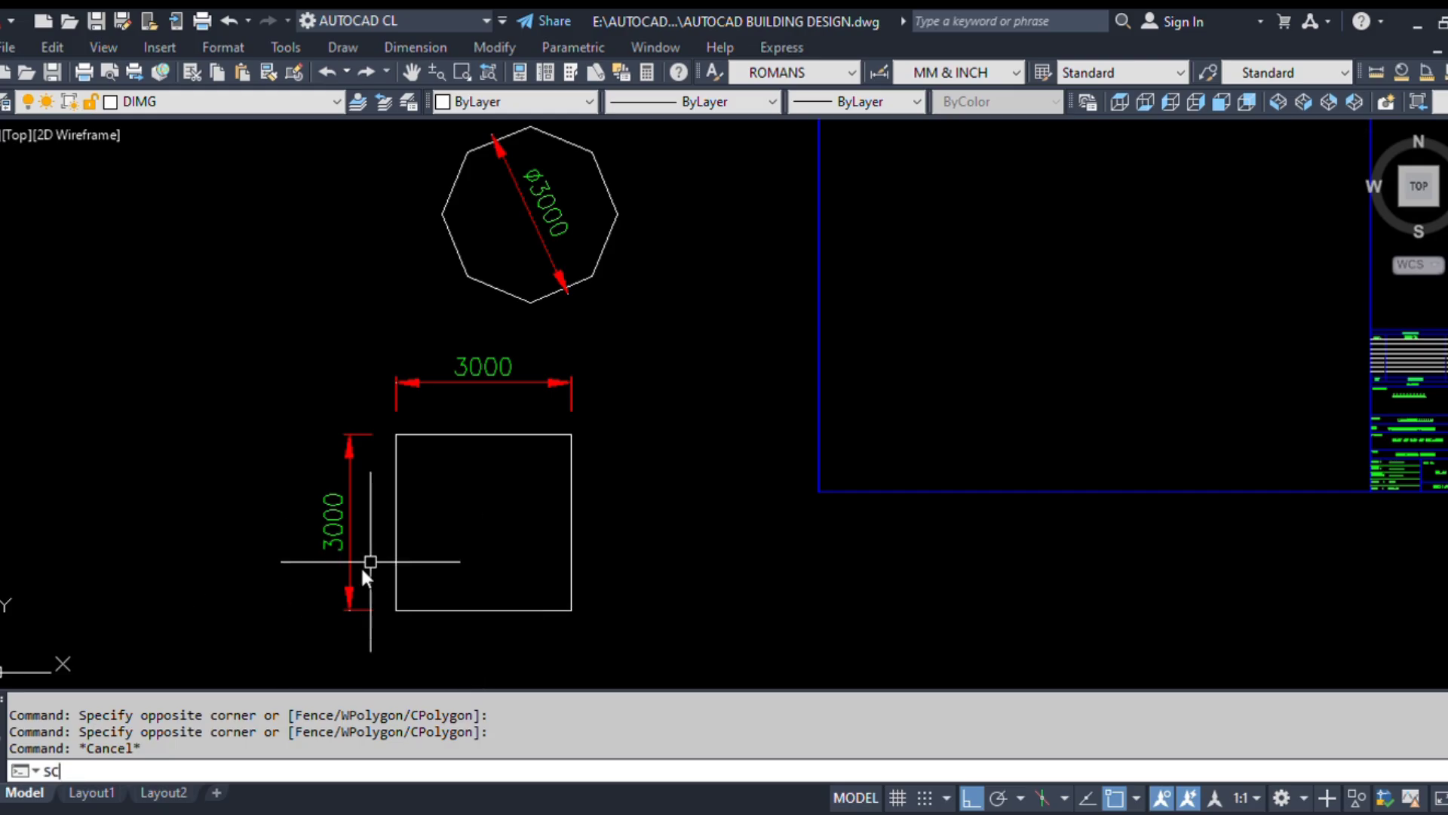
key(Return)
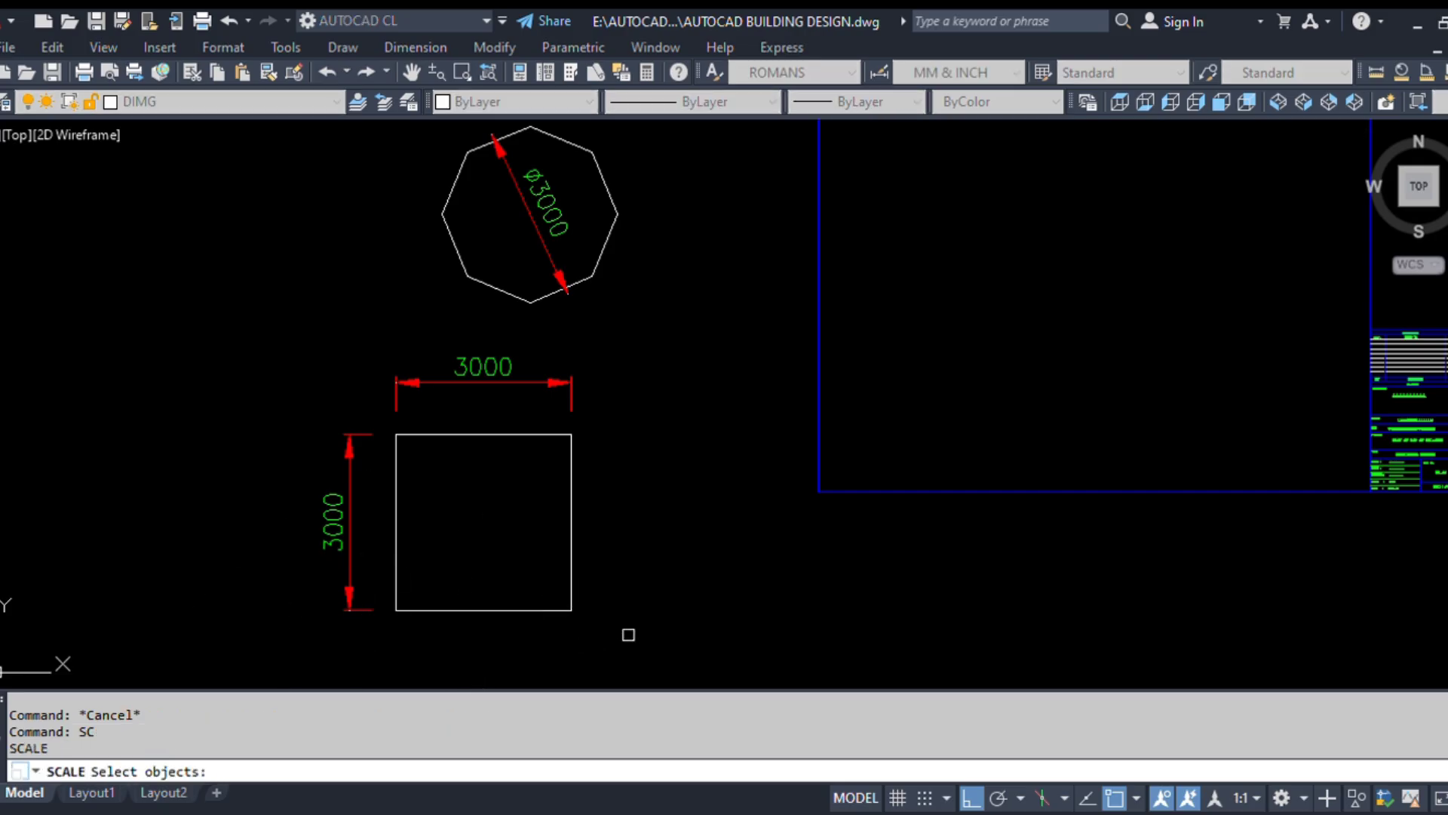
click(631, 636)
click(267, 337)
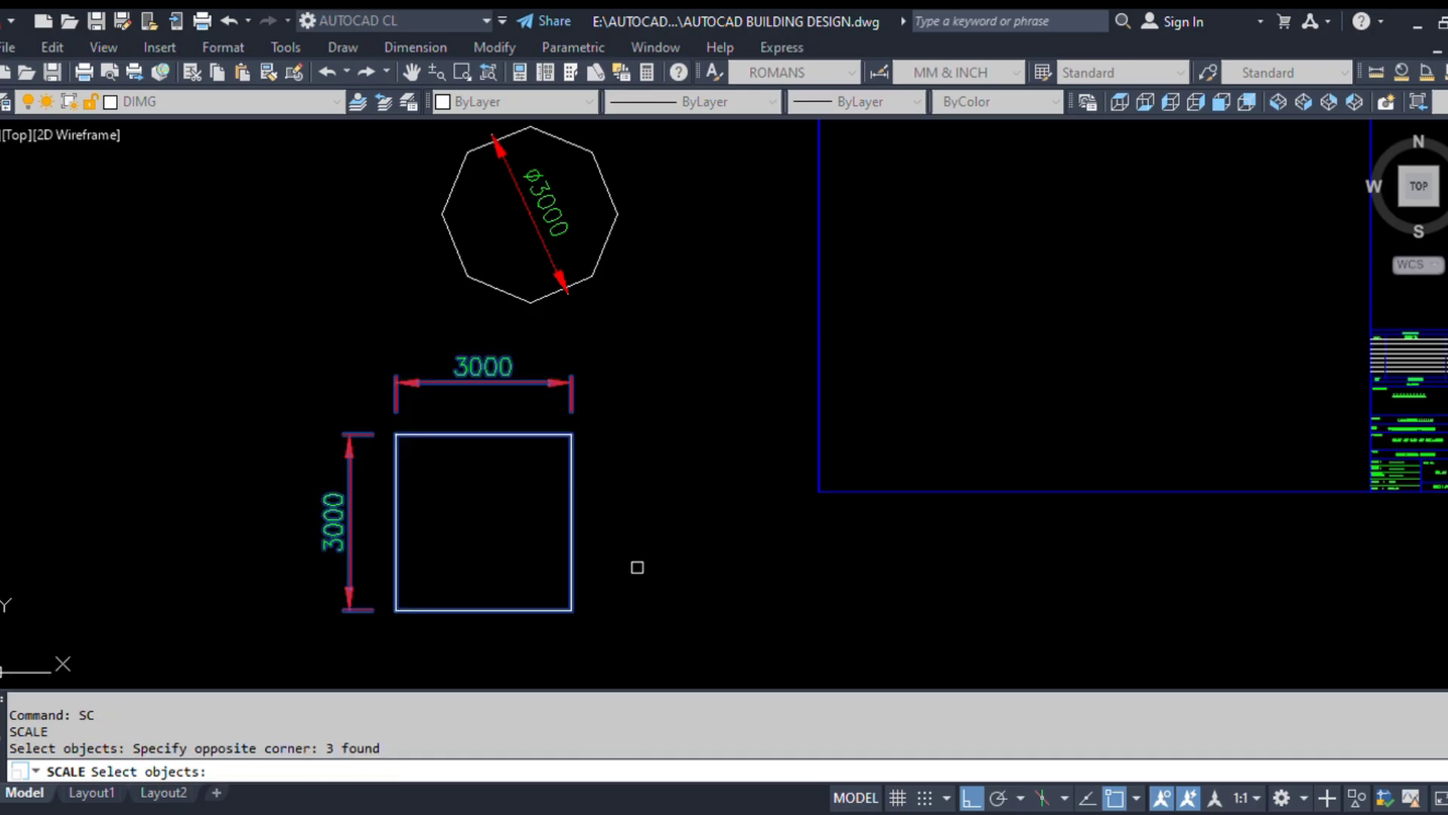
key(Return)
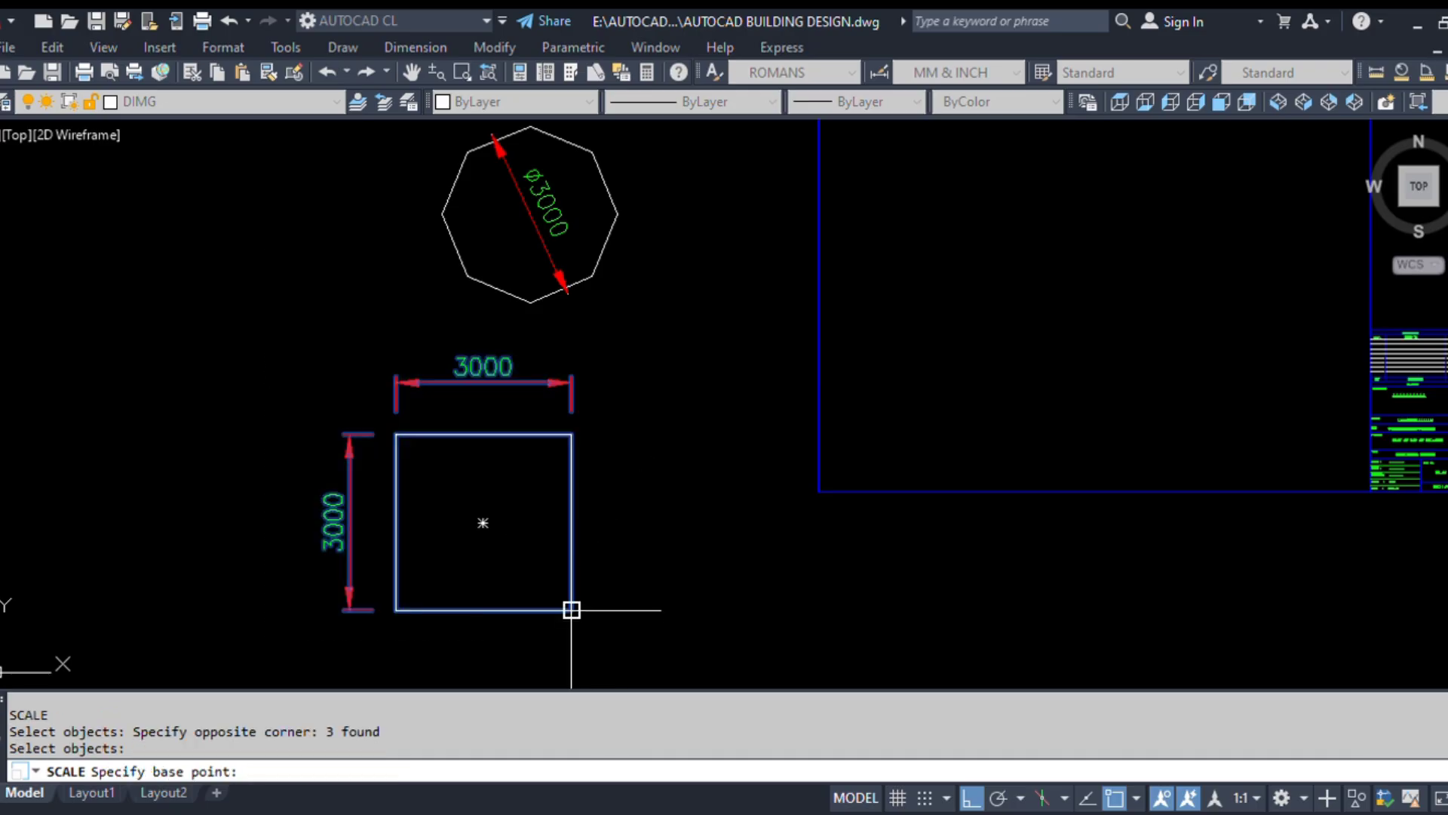
click(571, 609)
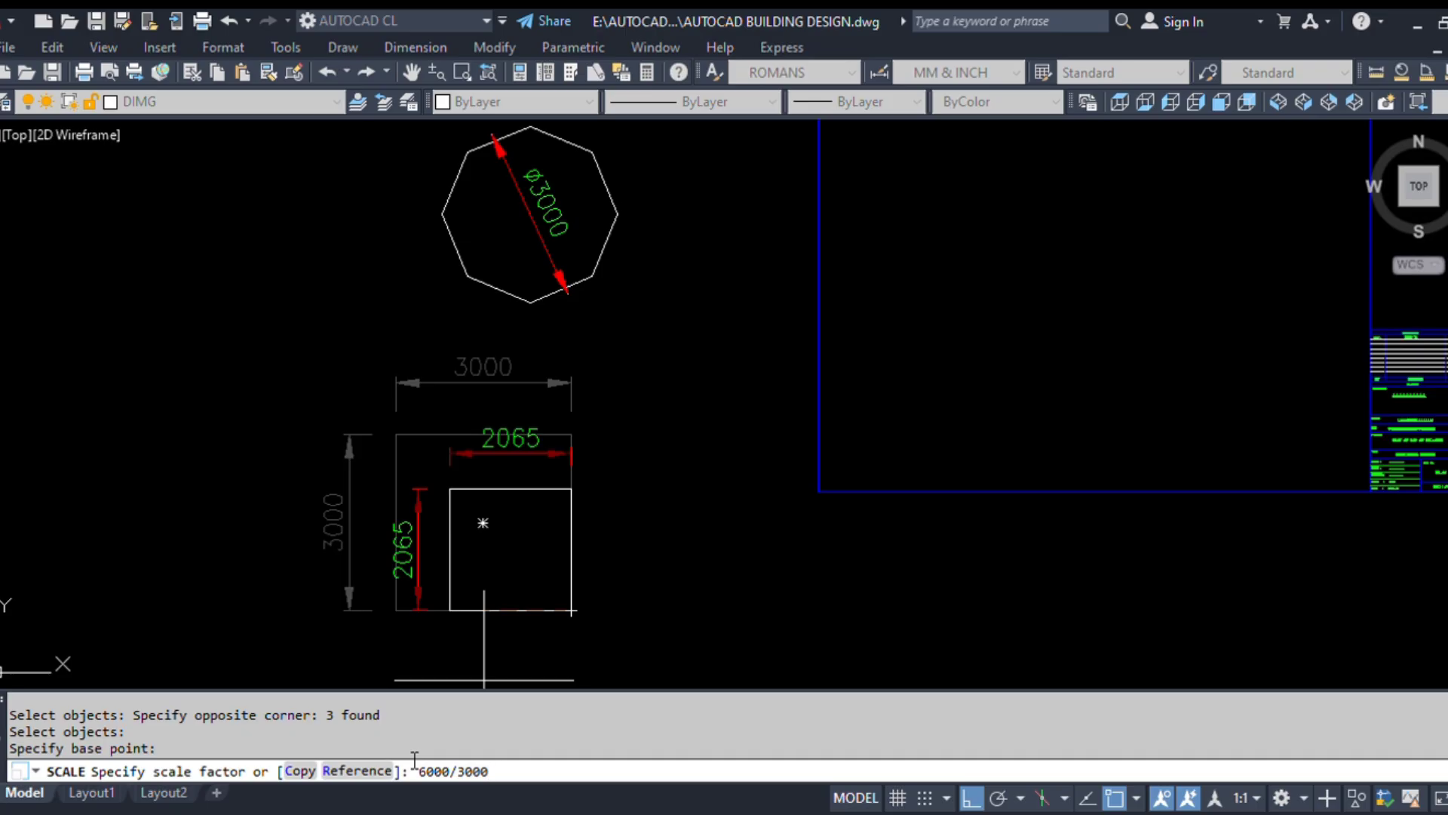
key(Return)
Step: Turn Ortho off while moving the enlarged square and its dimensions a short distance down and left, inside the yellow frame
scroll(757, 437, up, 2)
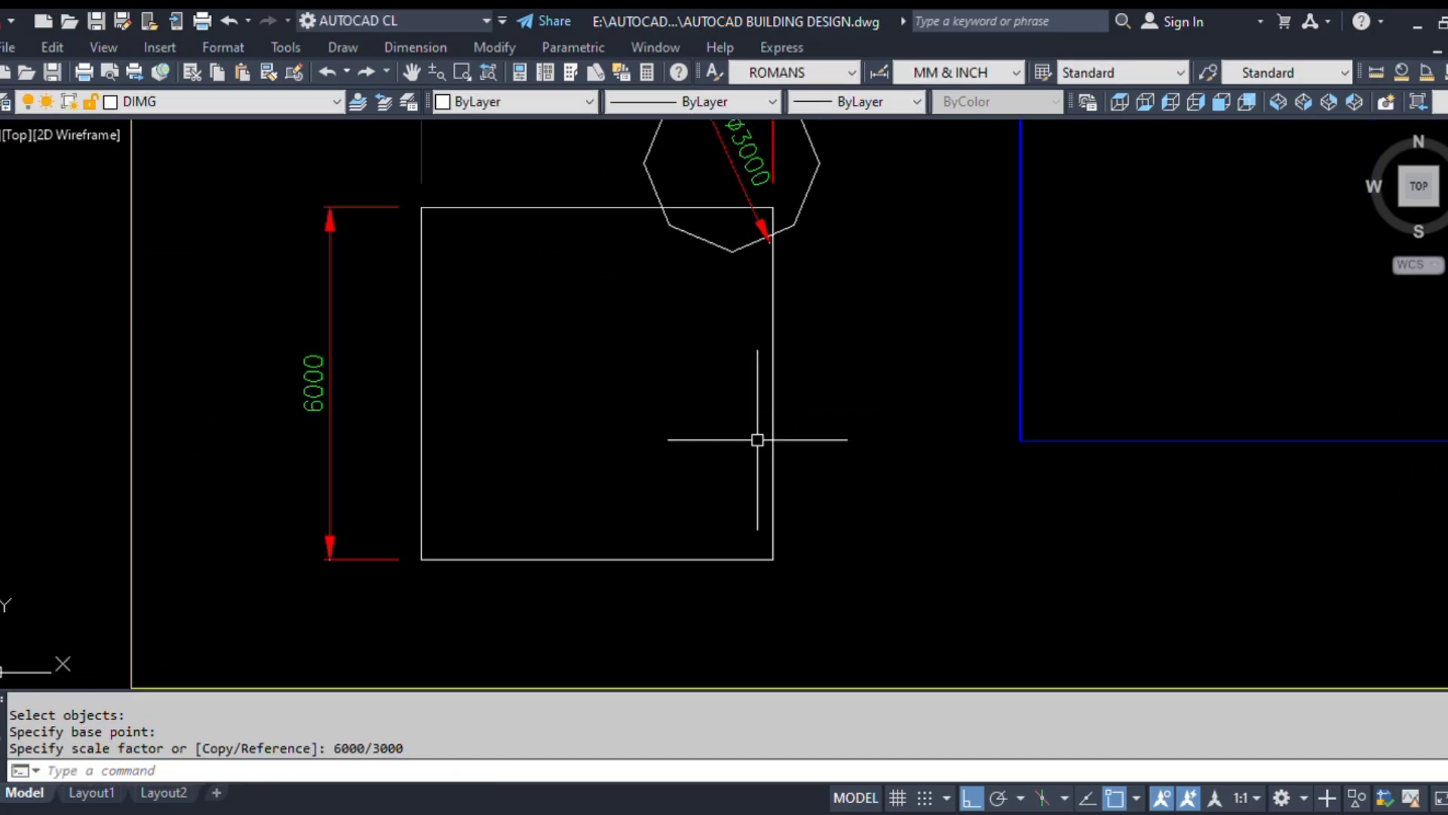
text(M)
key(Return)
text(P)
key(Return)
key(Return)
scroll(737, 491, down, 2)
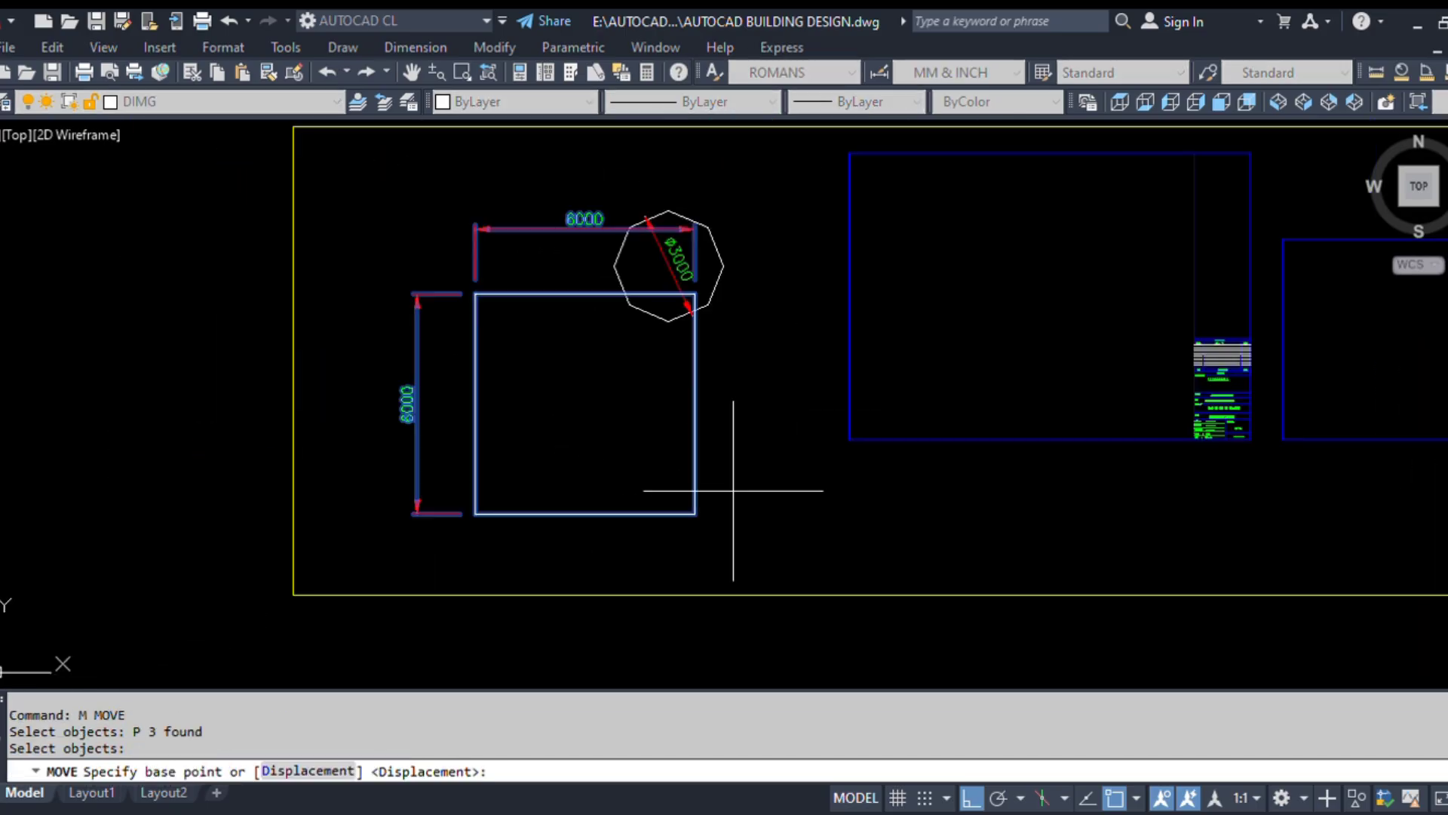
click(778, 427)
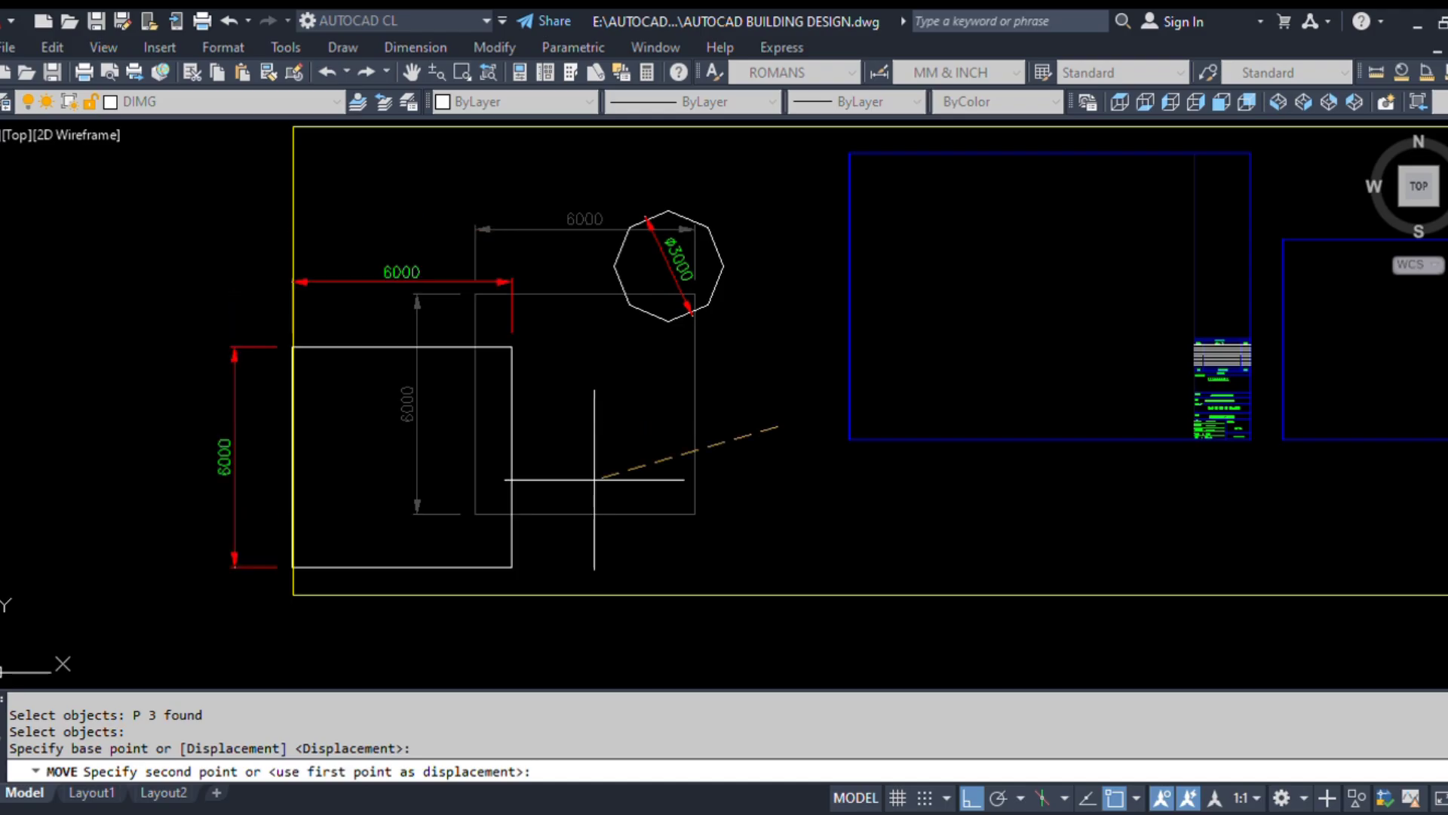
key(F8)
click(728, 476)
Step: Move the circle and its diameter dimension up and right, clear of the square
key(Return)
click(552, 188)
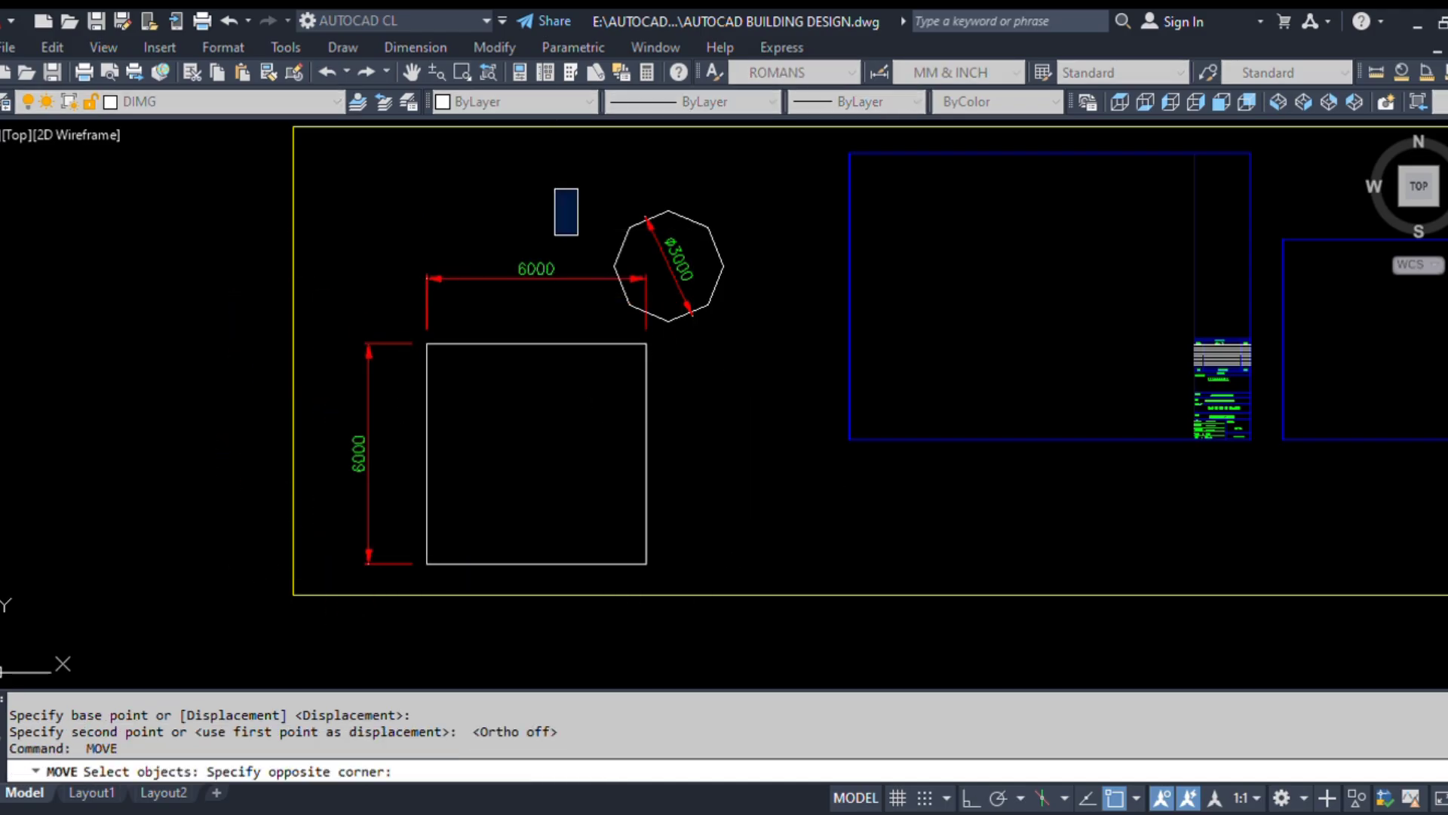
click(837, 459)
key(Return)
click(762, 363)
click(816, 303)
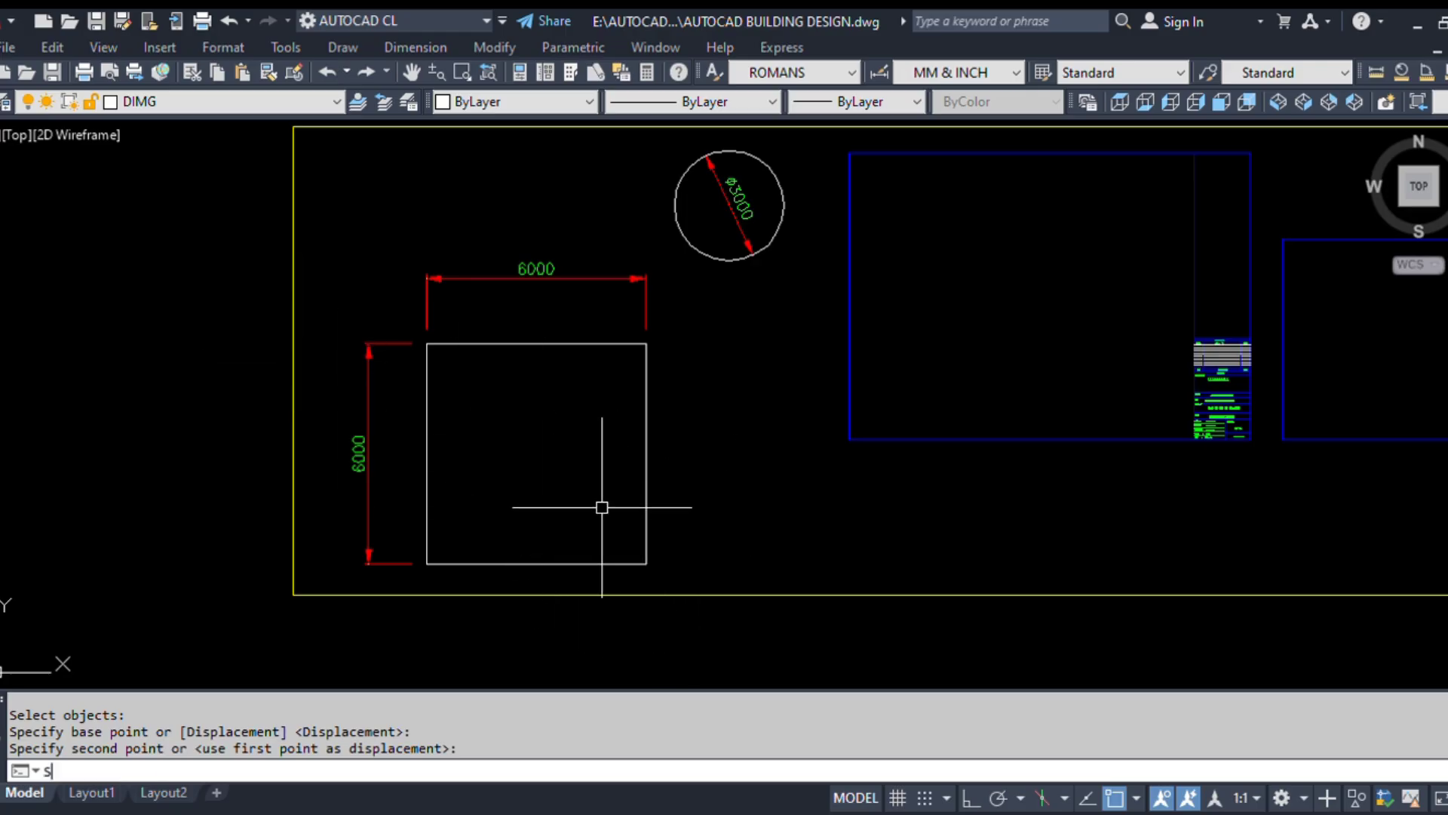
Step: Scale the square and its dimensions from the square's lower-right corner by a factor of 3000/6000
text(c)
key(Return)
click(331, 238)
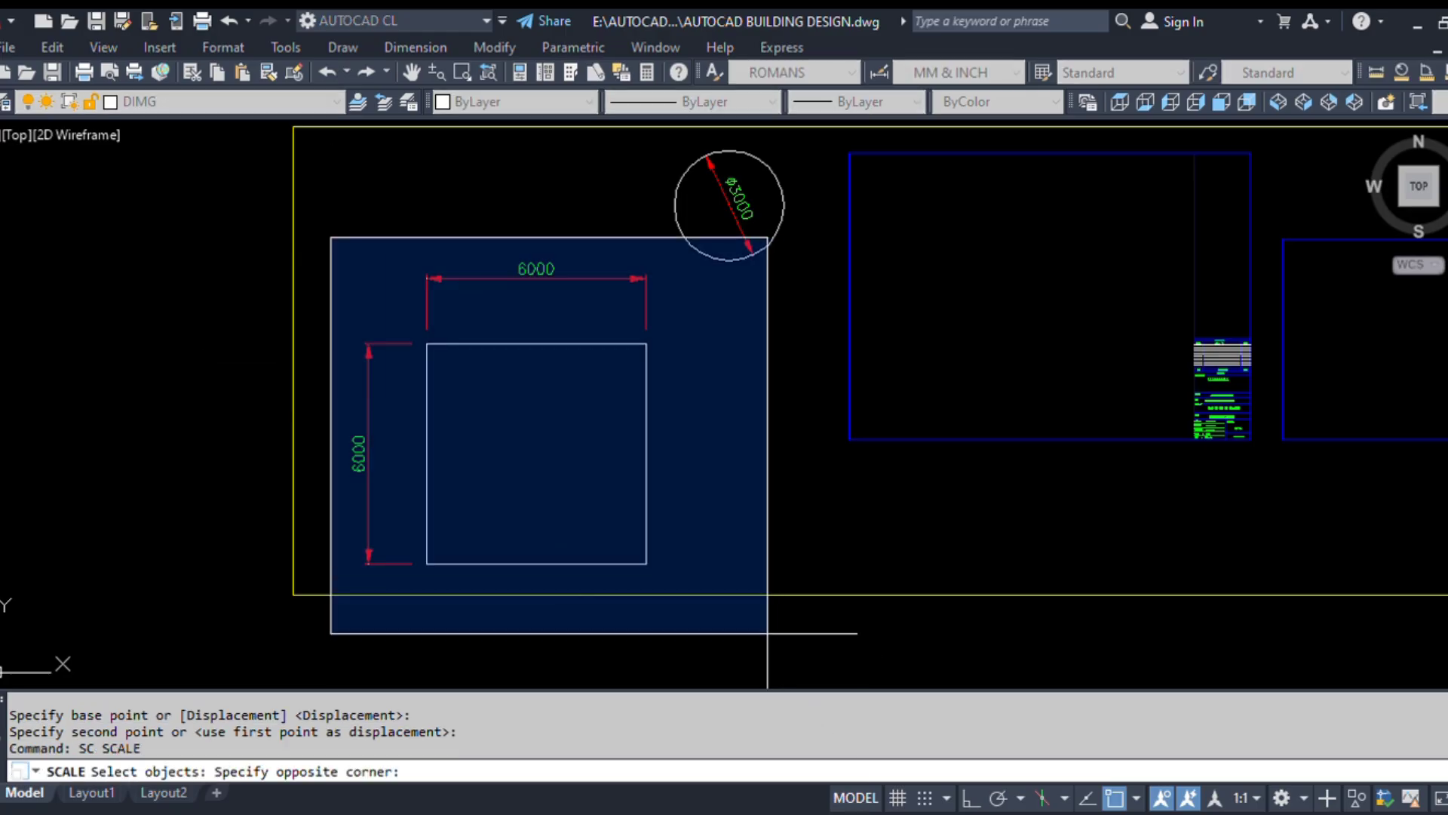
click(767, 634)
key(Return)
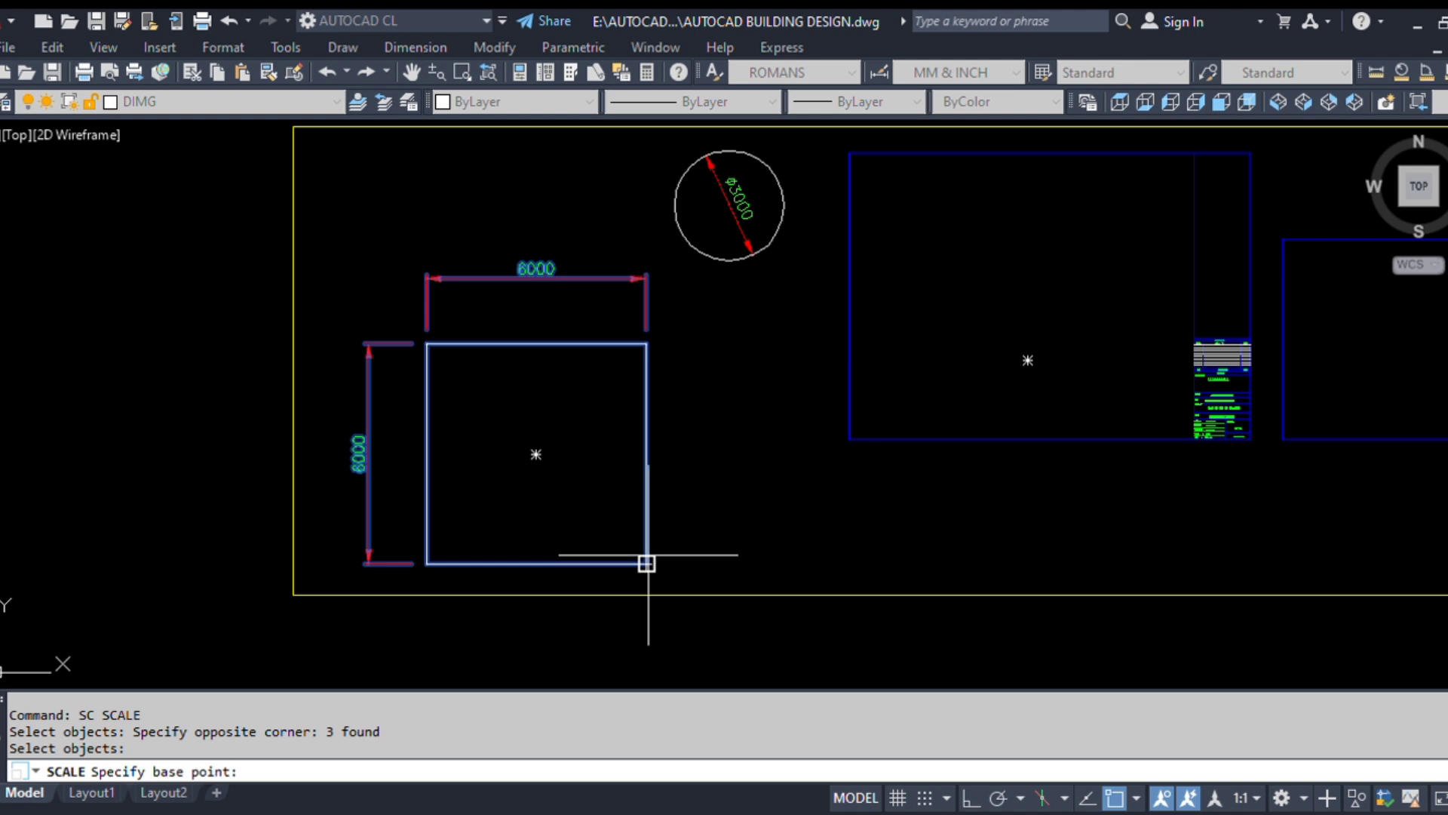
click(646, 563)
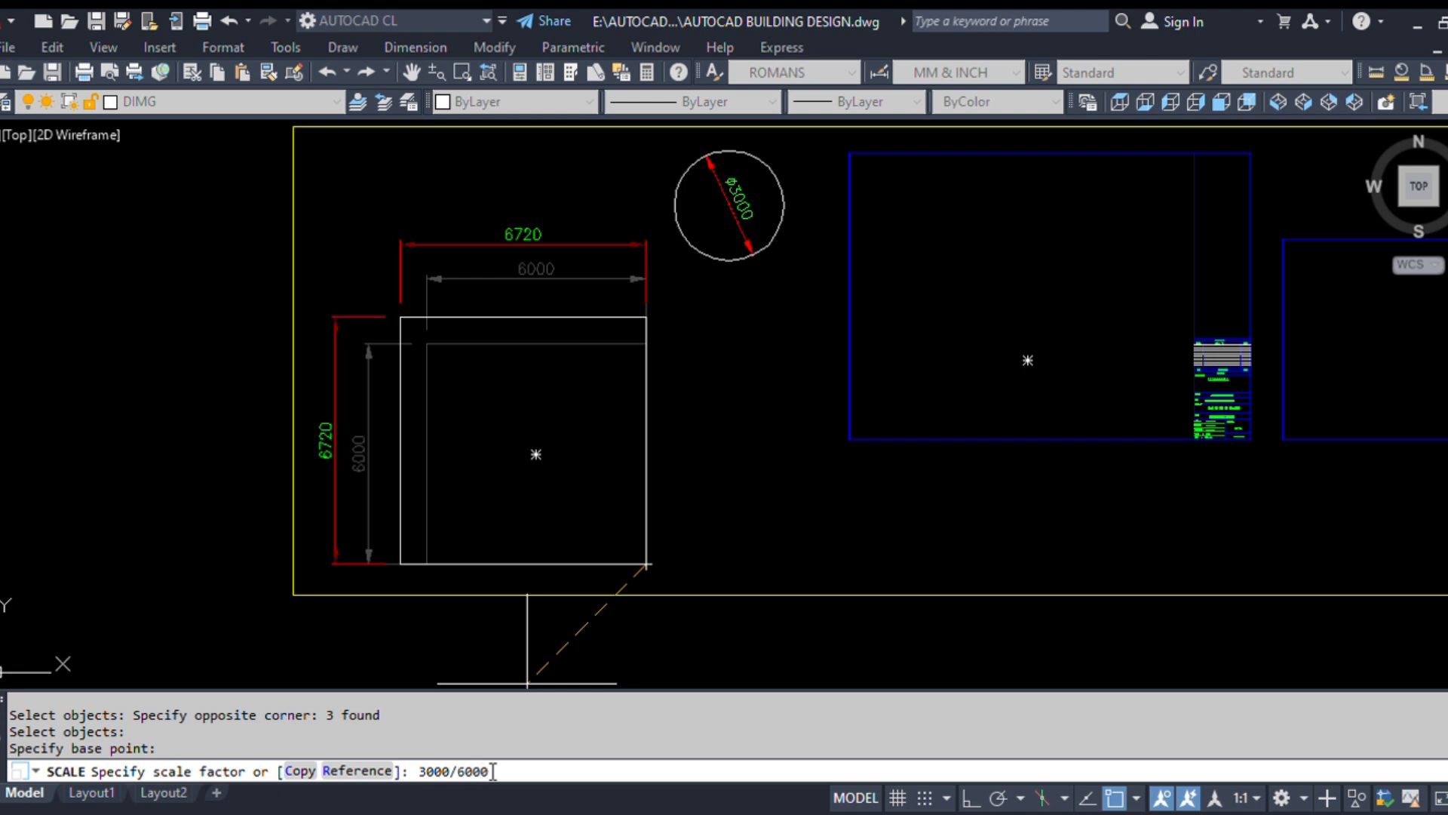
key(Return)
Step: Move the reduced square and its dimensions up and left, away from the yellow frame's lower edge
scroll(569, 511, up, 3)
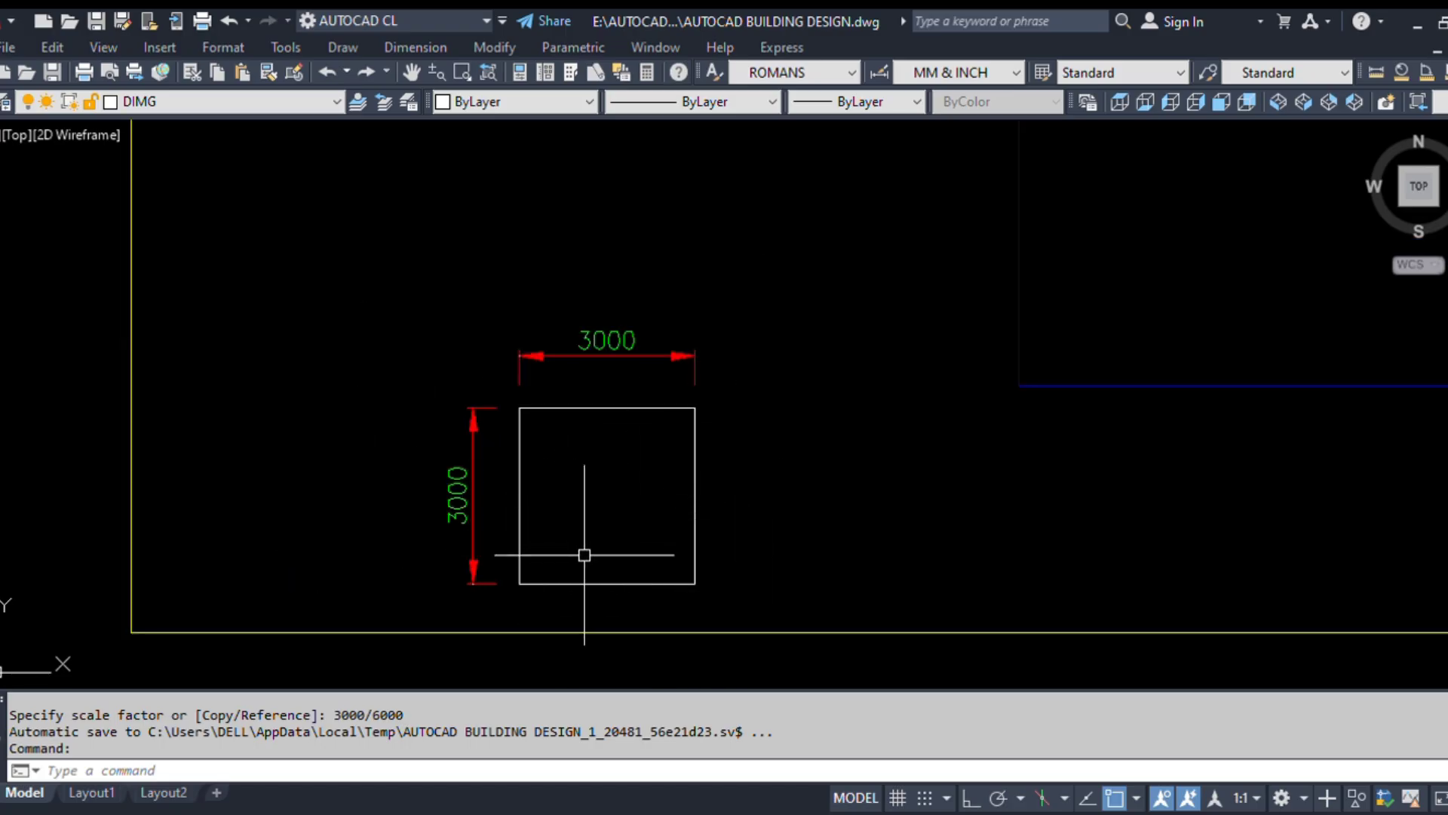
middle_drag(699, 561, 698, 608)
text(M)
key(Return)
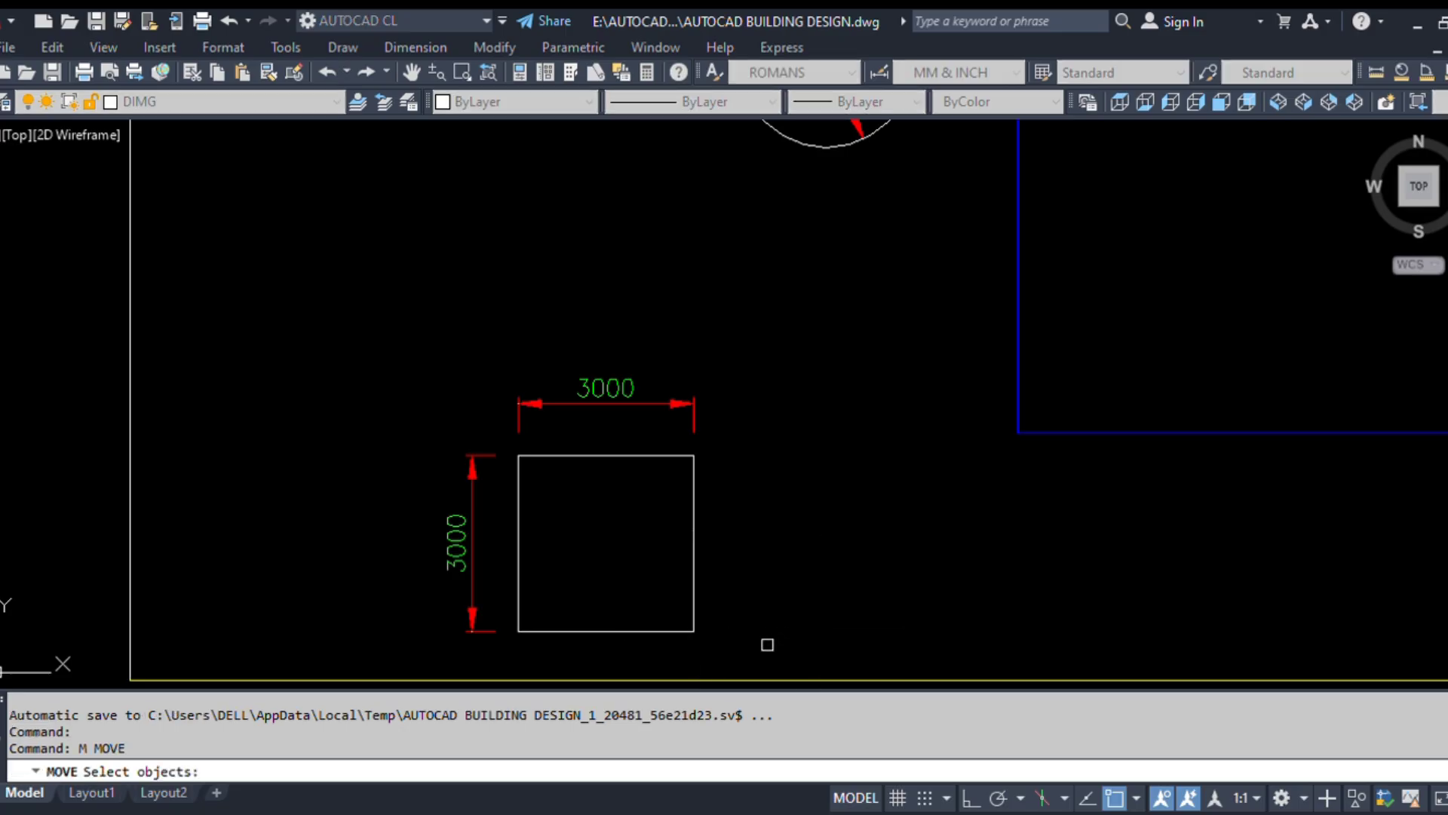
click(766, 643)
click(310, 333)
key(Return)
click(844, 544)
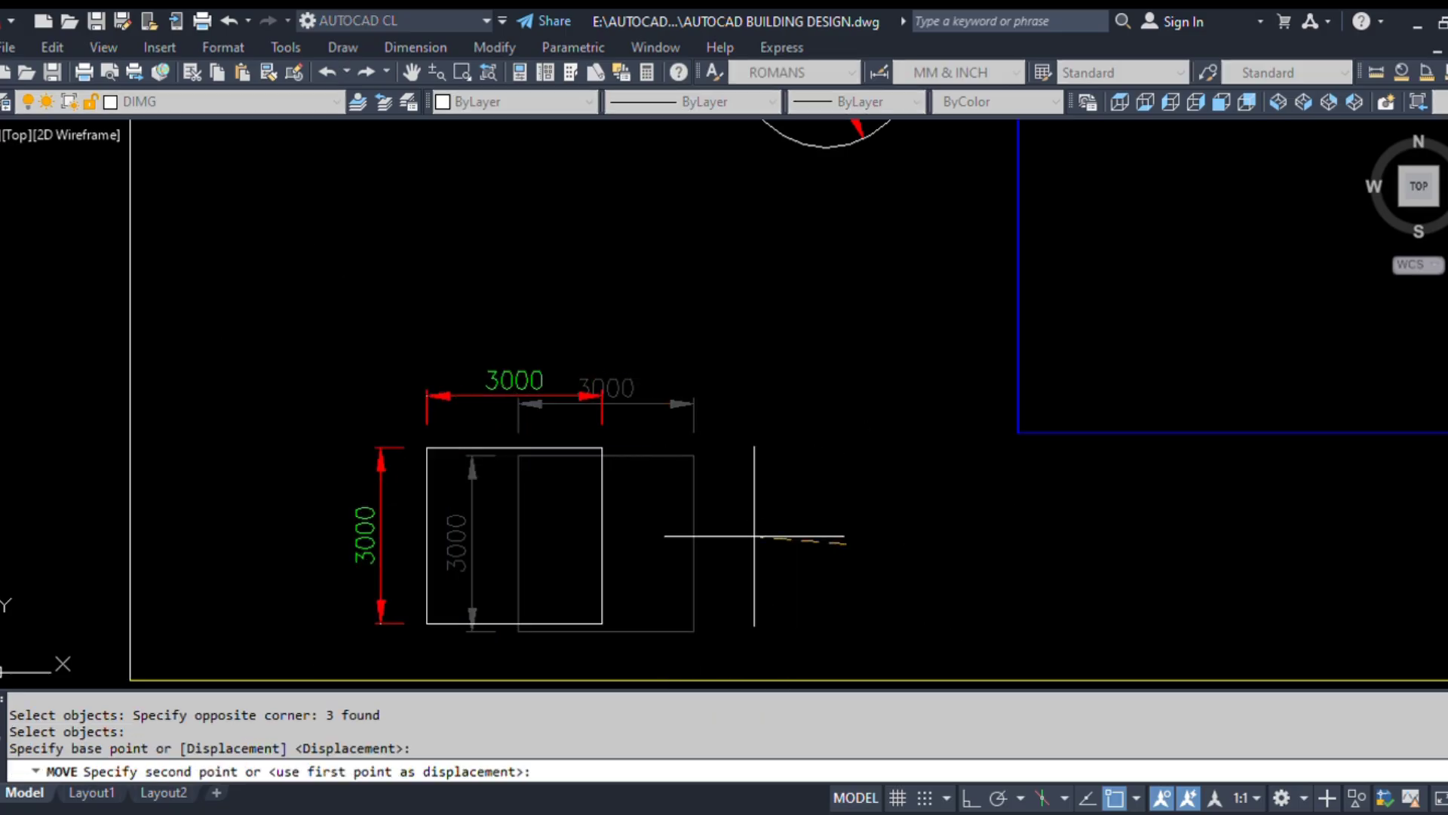
click(676, 486)
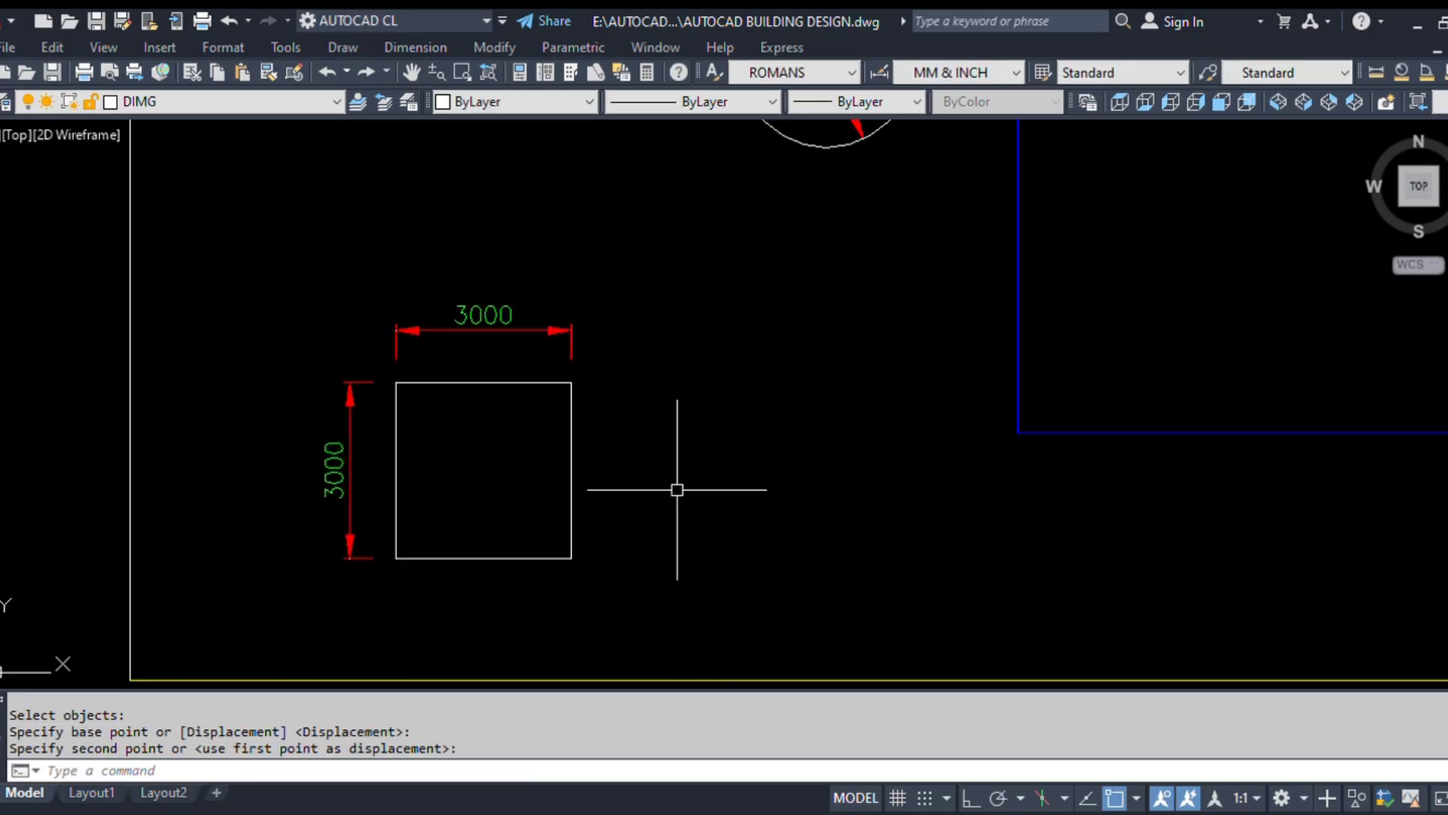
Step: Move the circle and its diameter dimension left and slightly down, closer to the square
scroll(683, 476, down, 2)
middle_drag(724, 286, 704, 381)
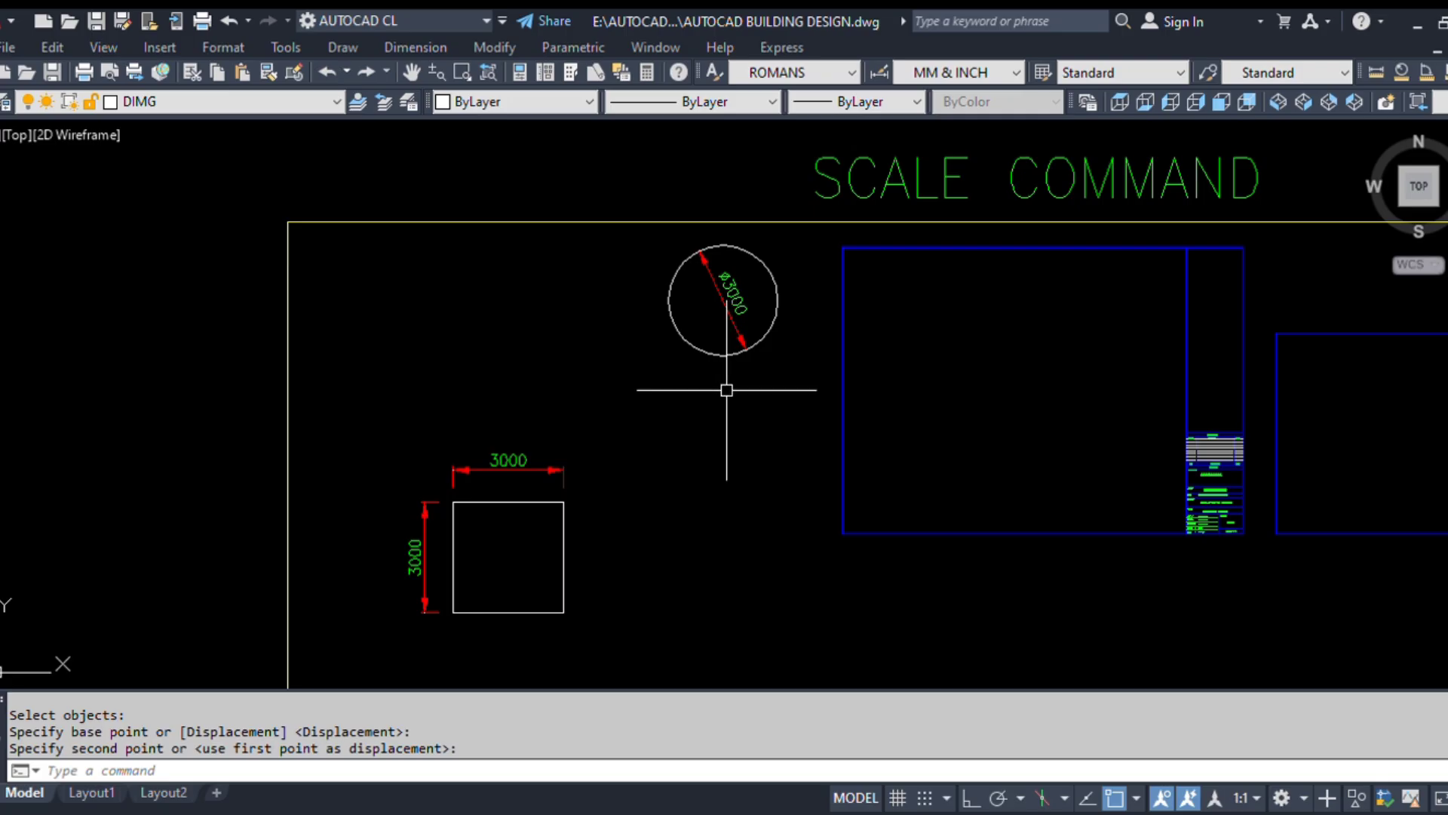
text(m)
key(Return)
click(715, 391)
click(592, 239)
key(Return)
click(792, 405)
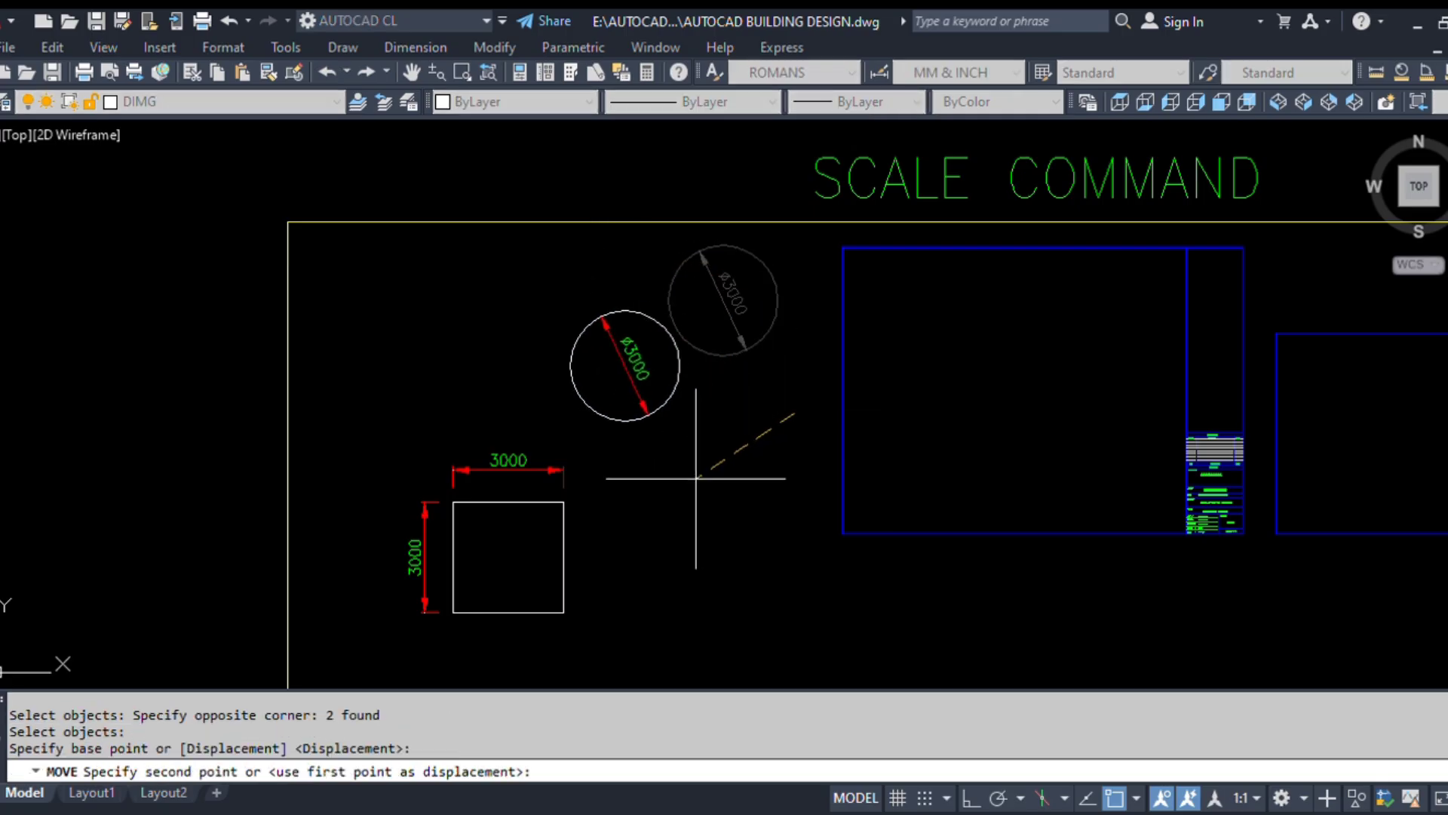
click(738, 428)
Step: Scale the circle and its diameter dimension from the circle's right quadrant point by a factor of 2
scroll(711, 258, up, 3)
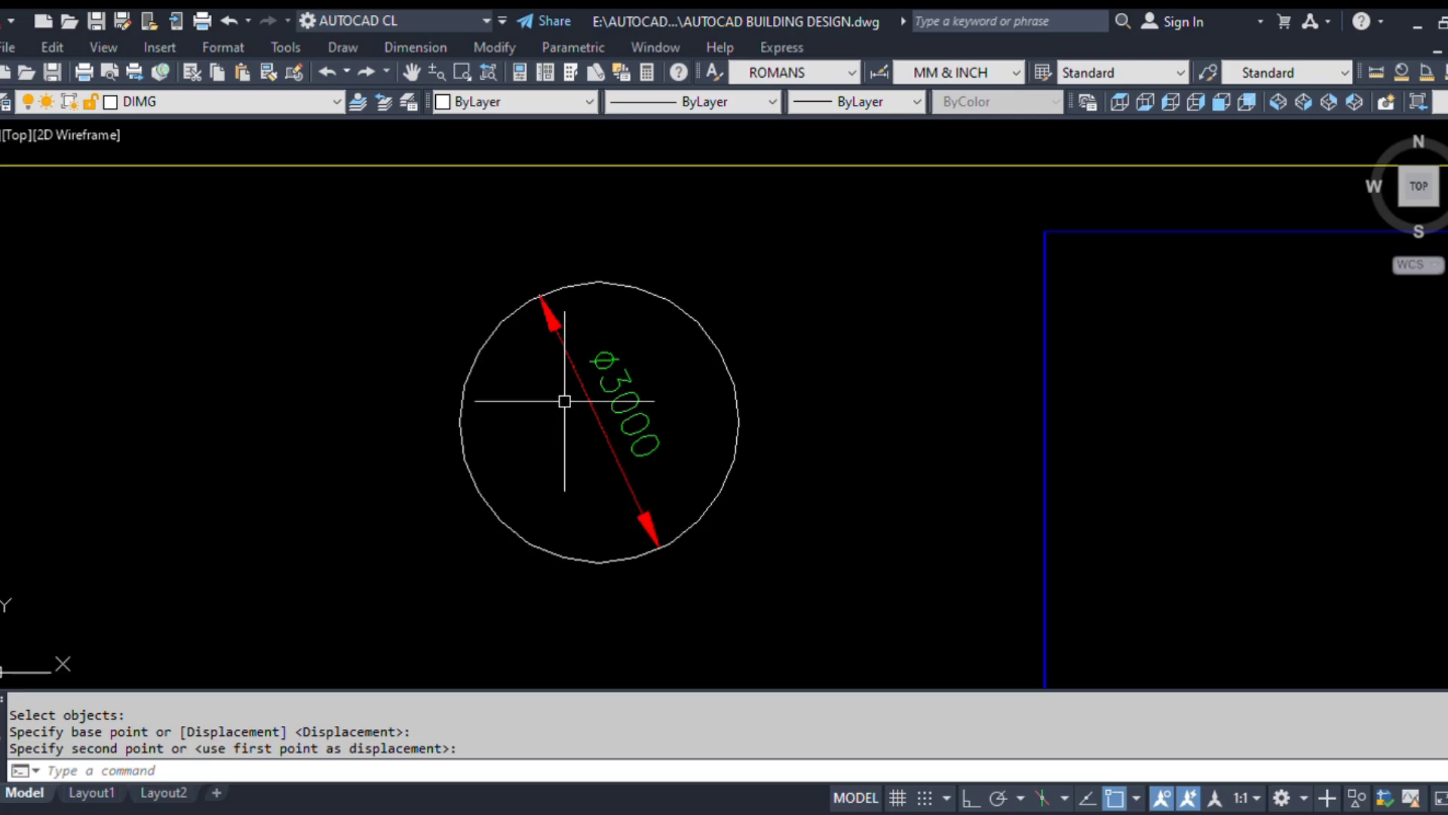
scroll(566, 407, down, 3)
middle_drag(540, 562, 593, 444)
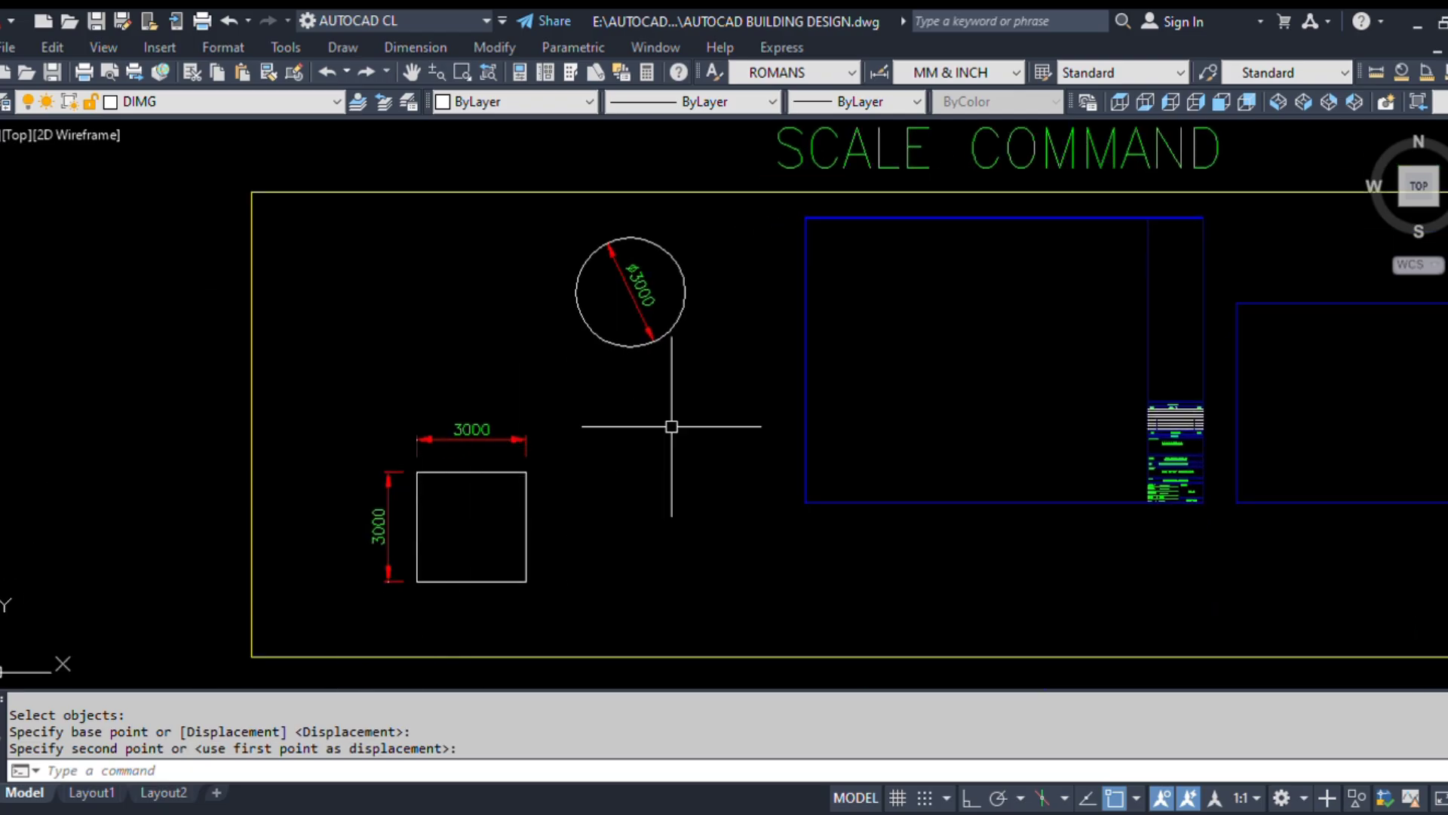
scroll(592, 249, up, 2)
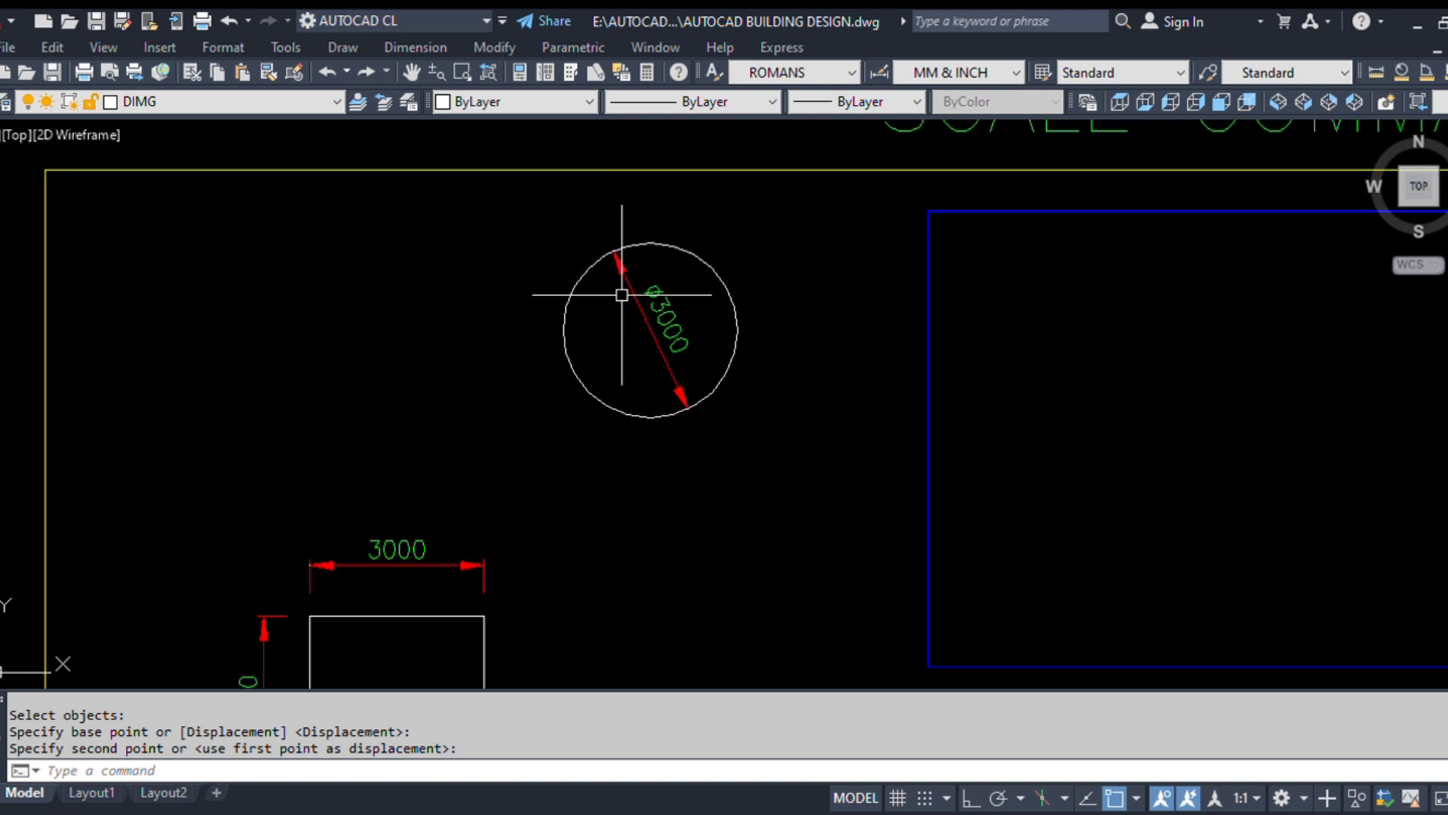
key(Return)
click(750, 485)
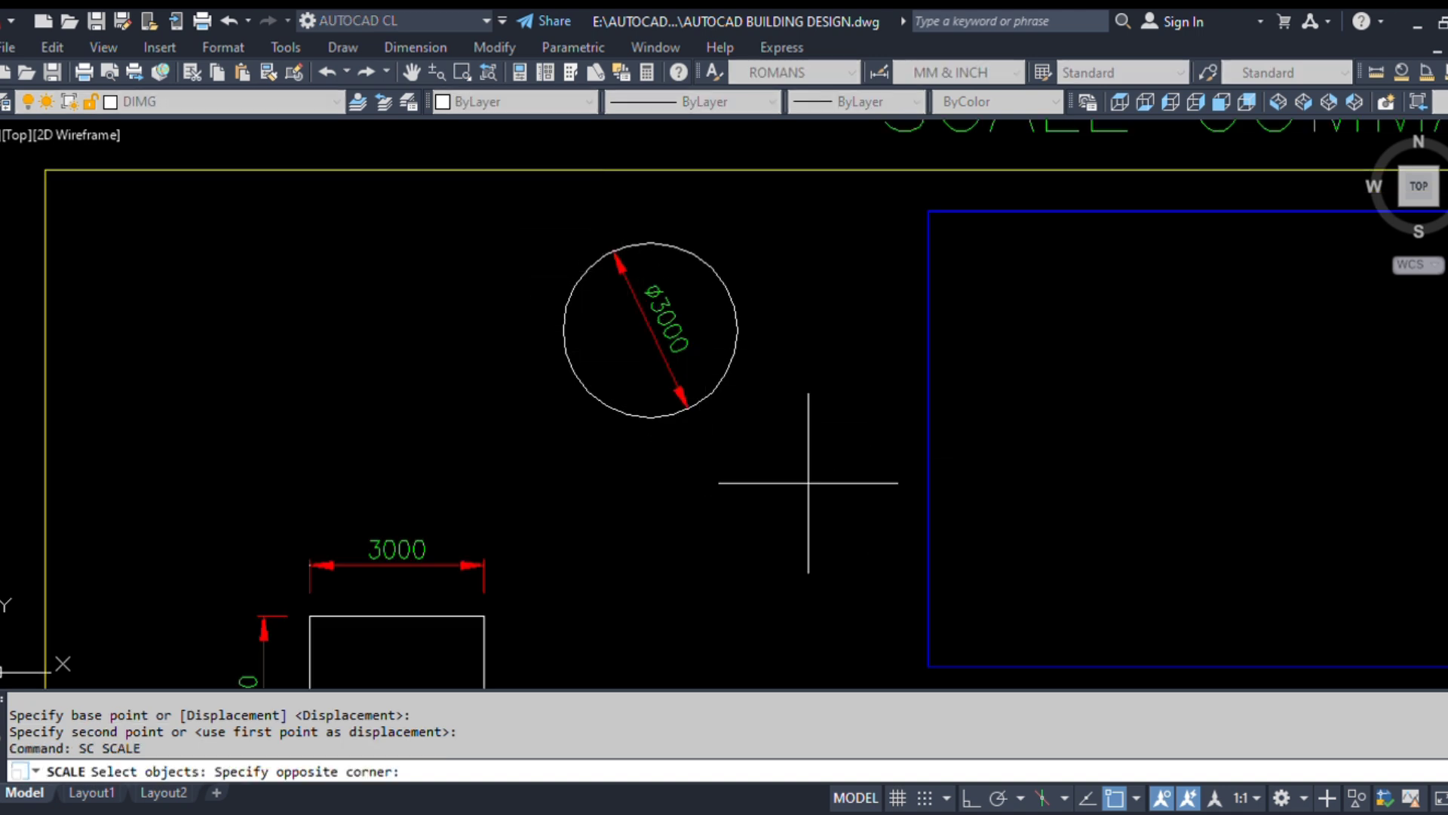
click(521, 206)
key(Return)
scroll(728, 256, up, 2)
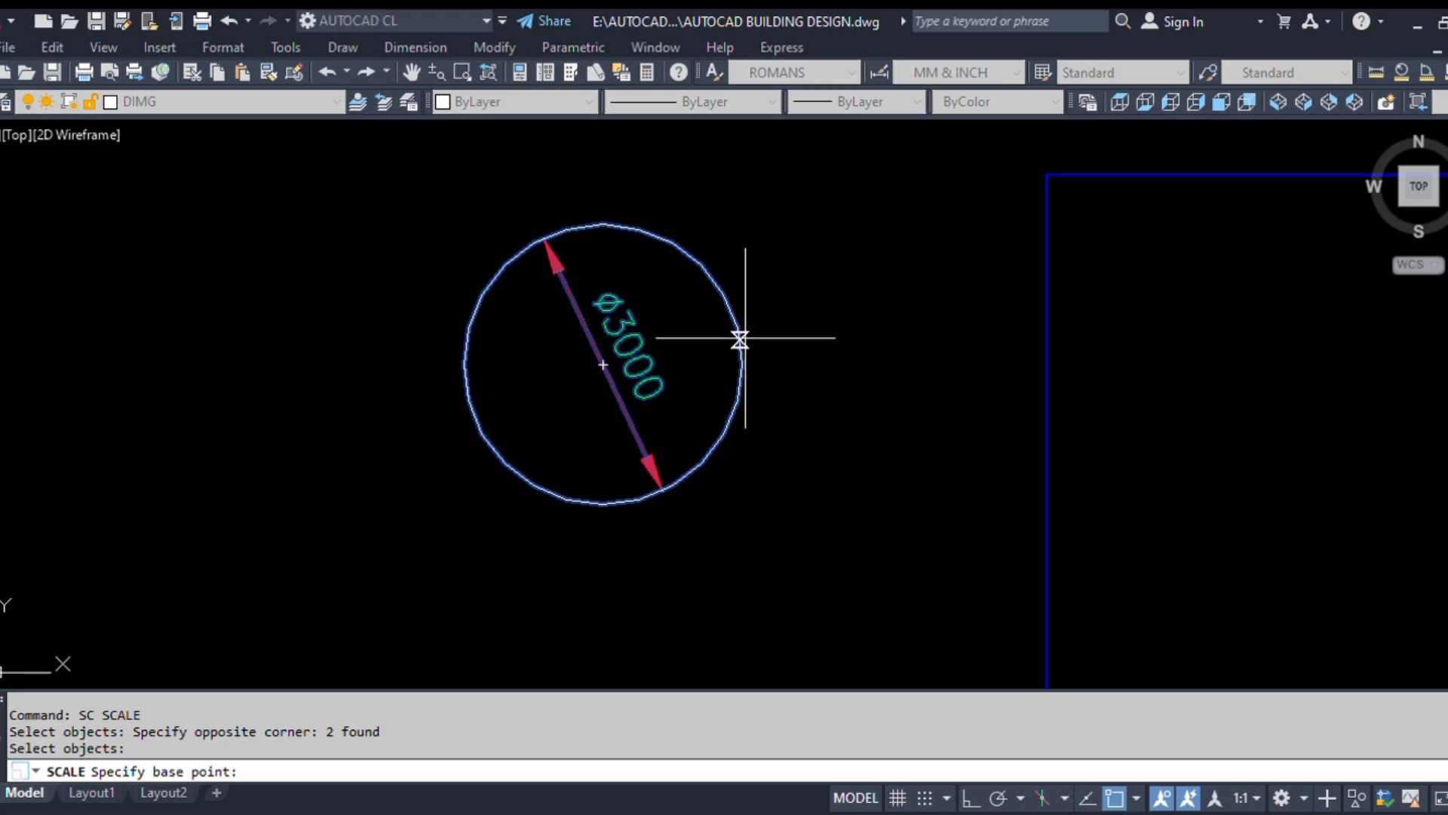
click(742, 365)
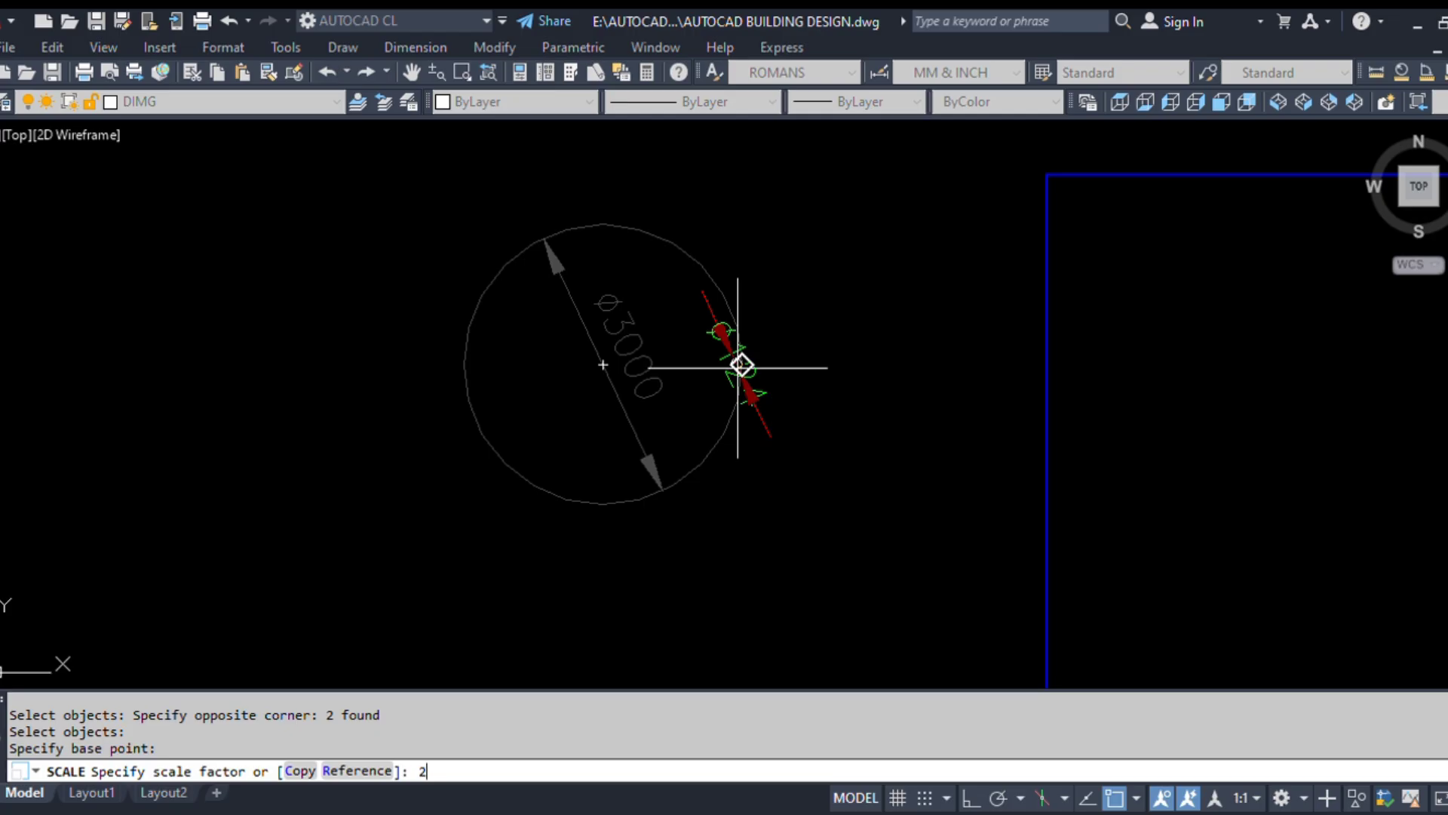
key(Return)
Step: Scale the enlarged circle and its dimension by a factor of .5 from a point on its lower-right circumference
scroll(850, 434, down, 2)
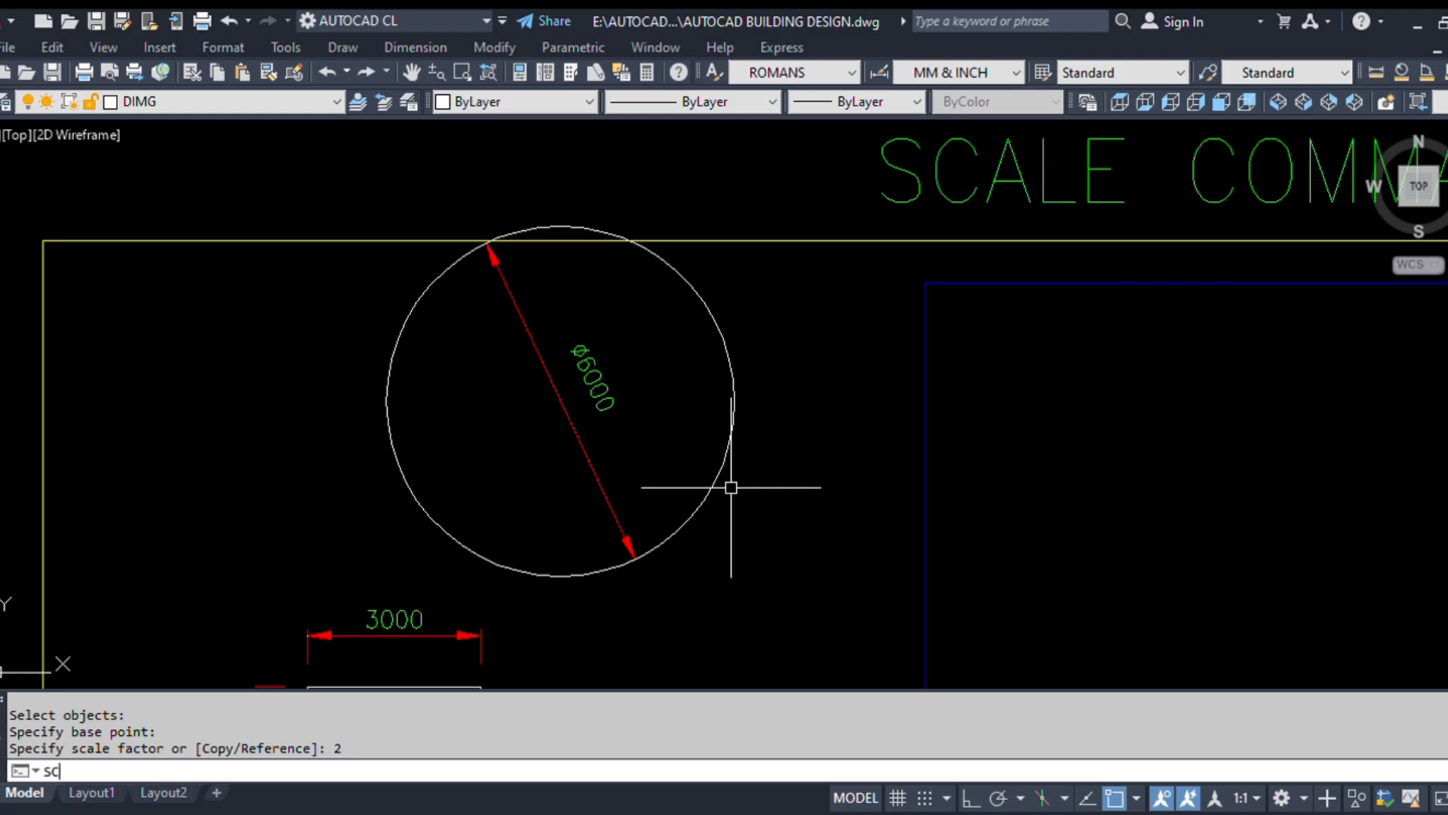
key(Return)
click(831, 414)
click(531, 365)
key(Return)
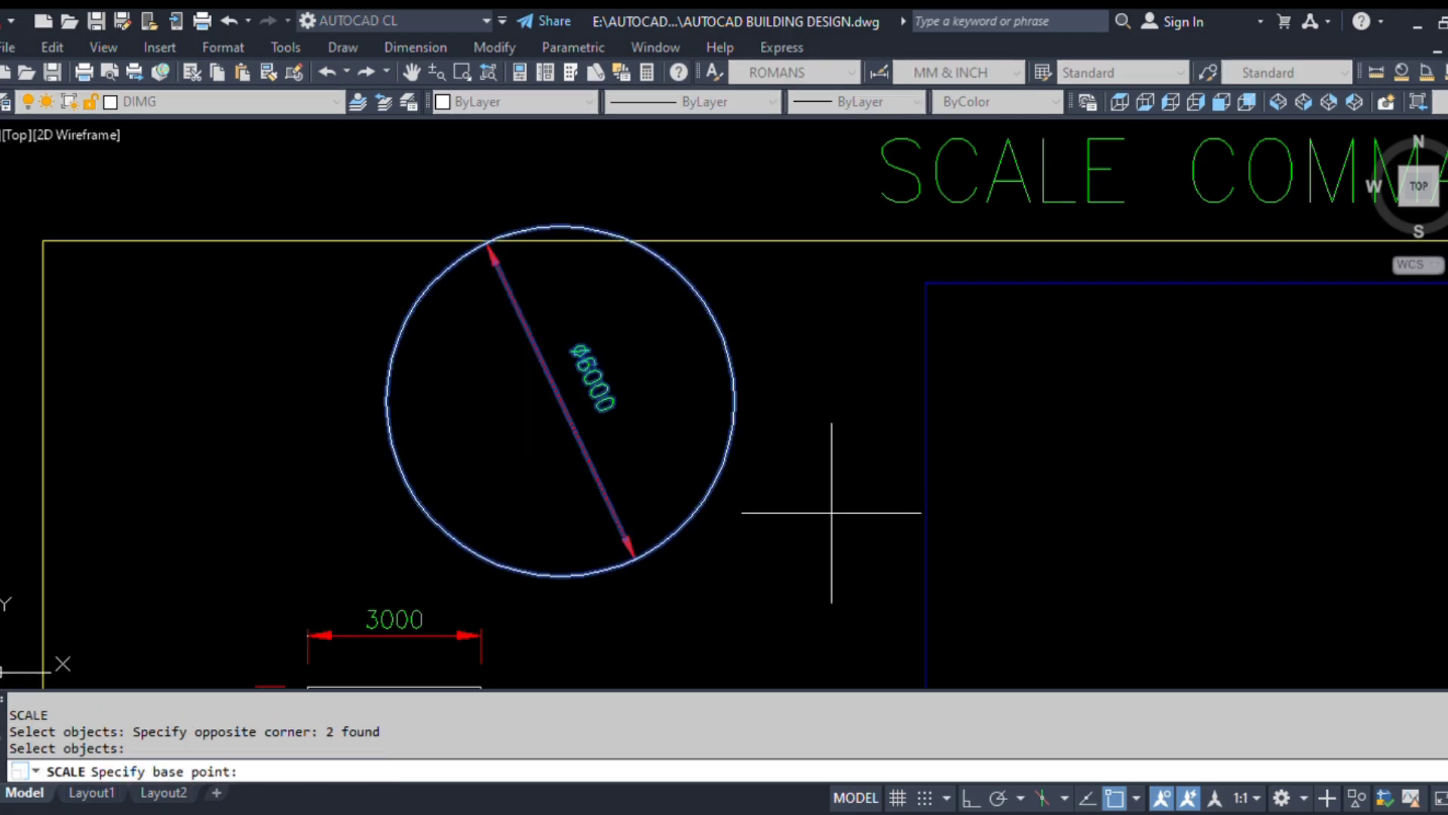
click(722, 466)
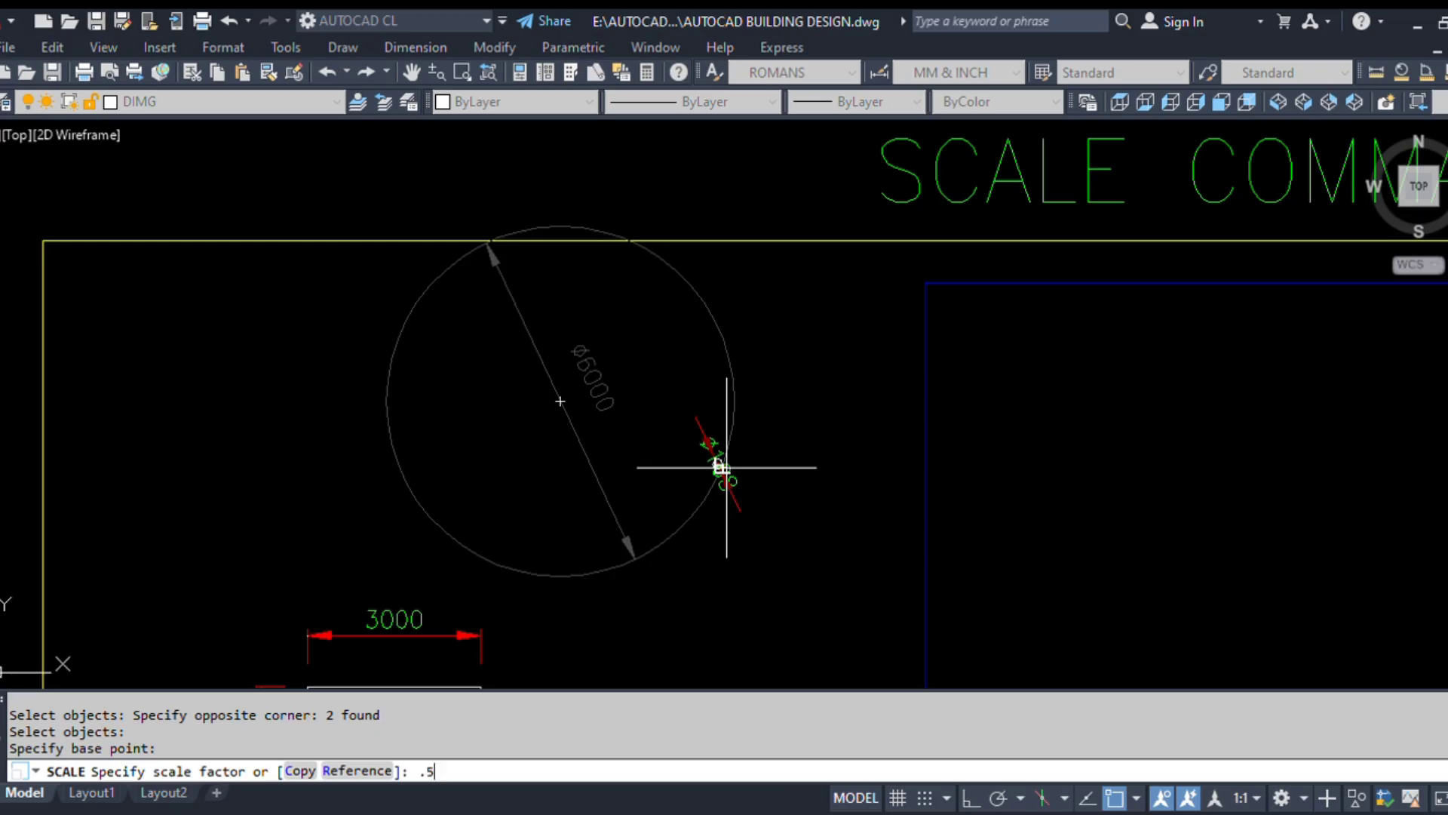
key(Return)
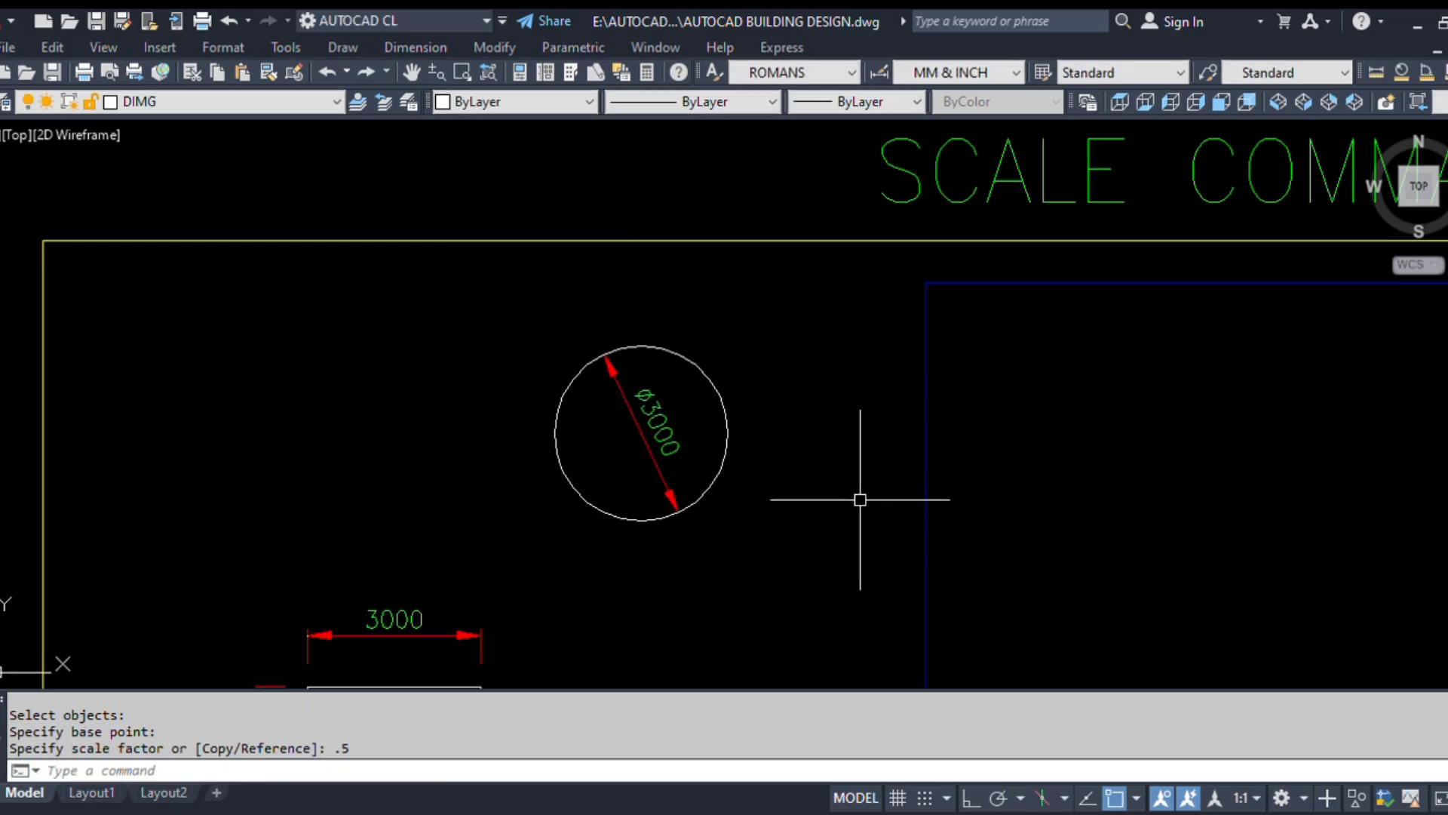
Step: Examine the rescaled circle and the square together with their dimensions
middle_drag(769, 549, 699, 475)
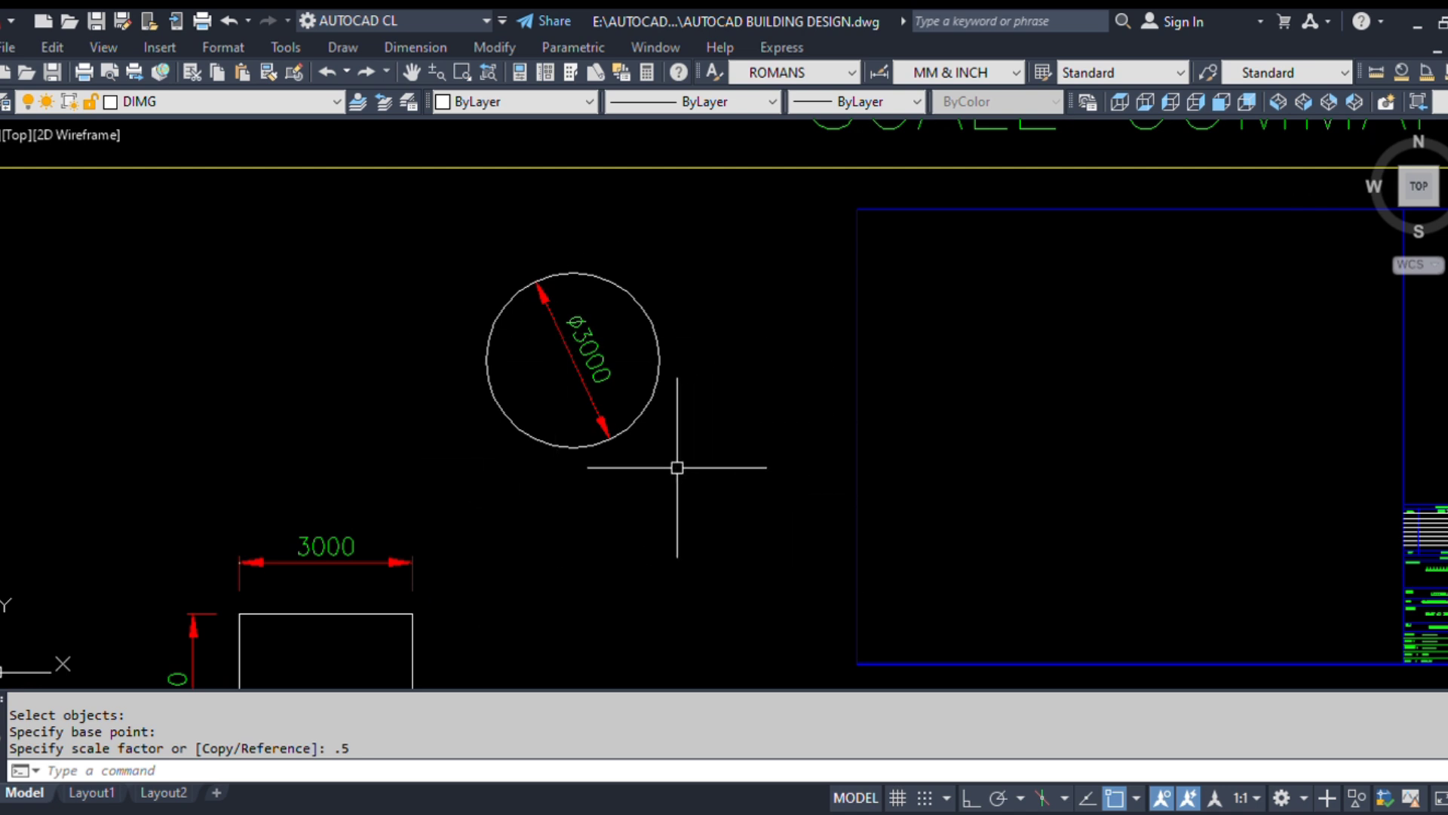
middle_drag(559, 561, 645, 453)
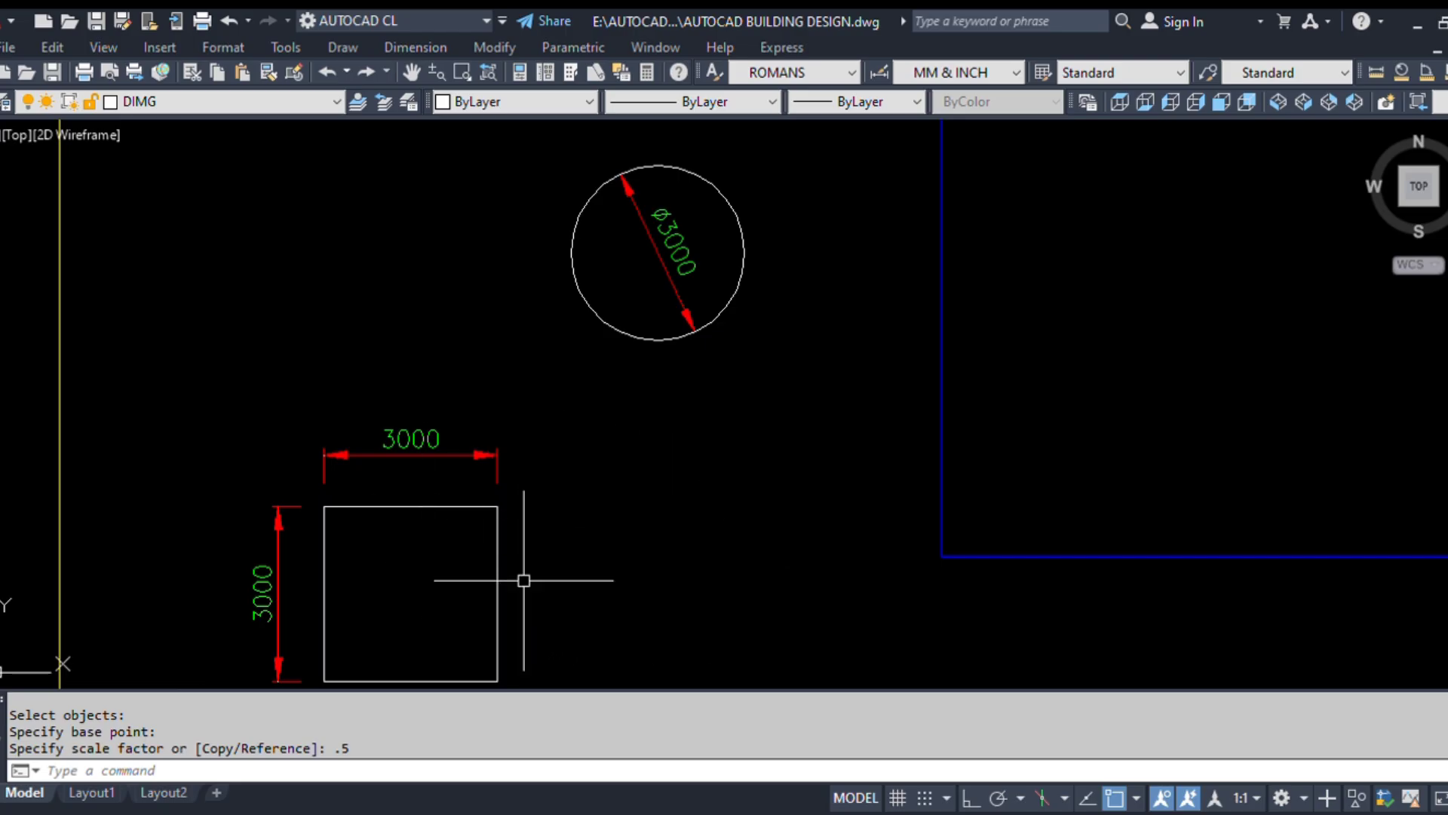
middle_drag(501, 568, 568, 457)
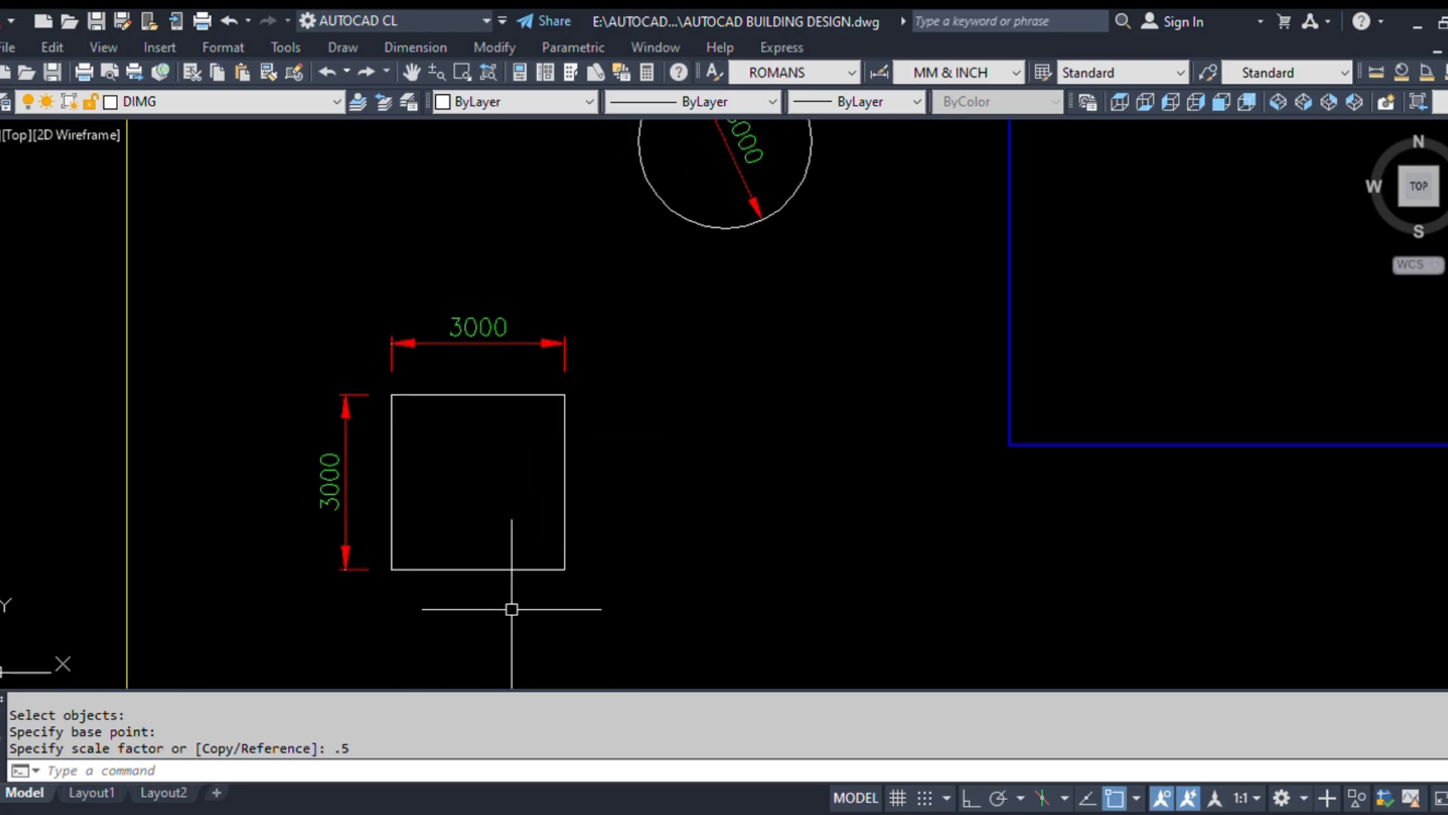
middle_drag(836, 319, 788, 502)
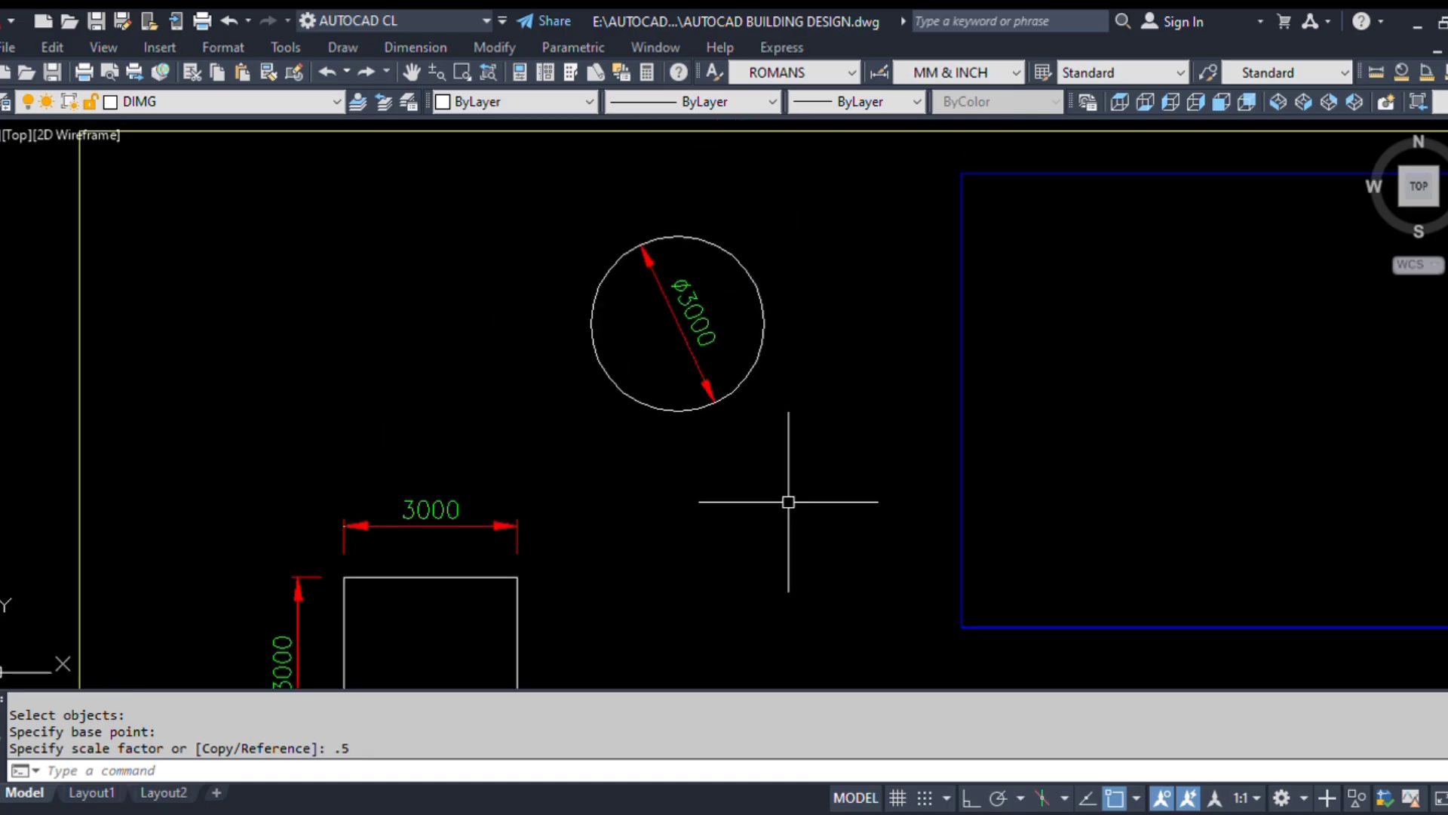
scroll(585, 164, up, 2)
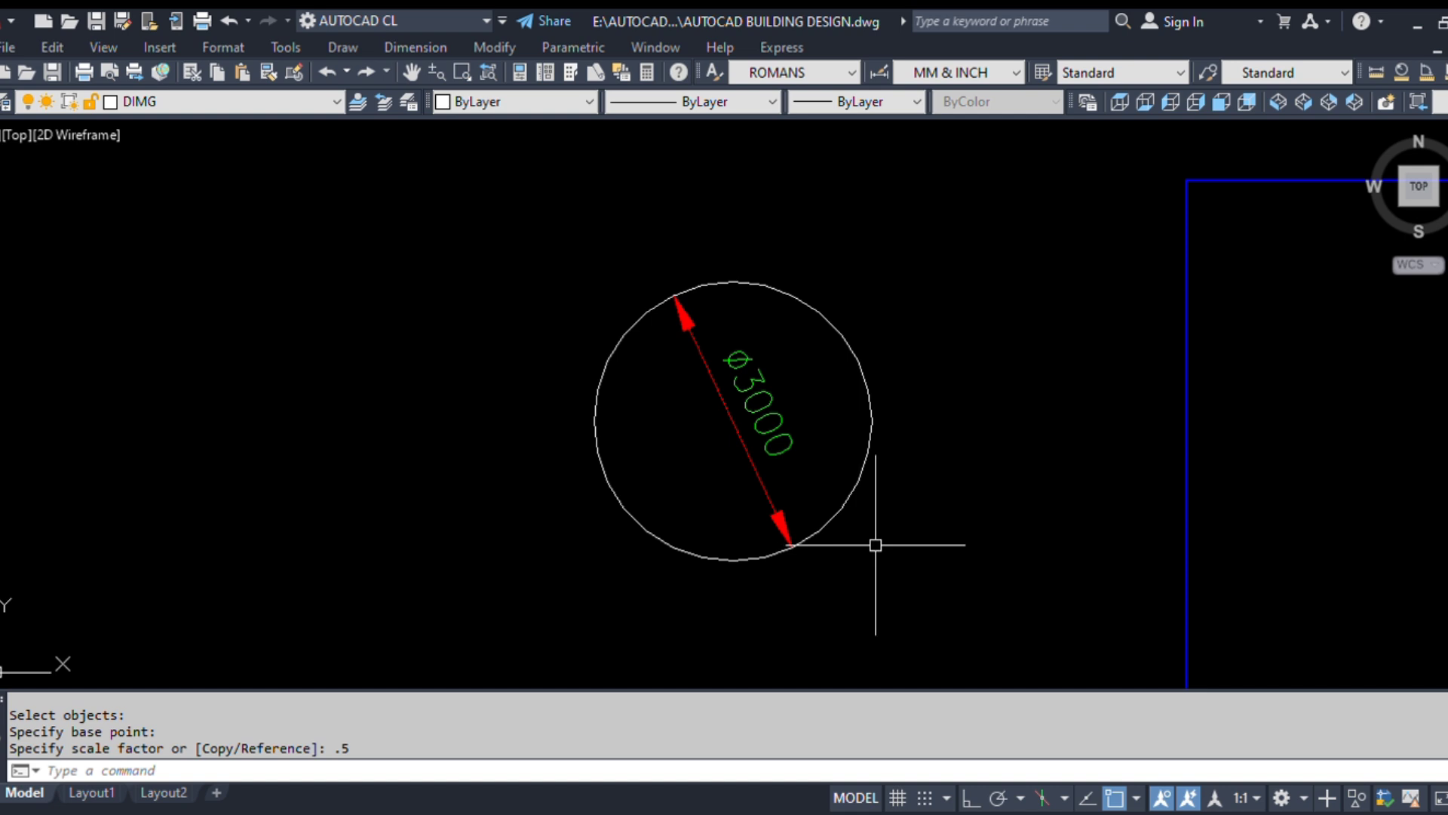
scroll(462, 488, down, 5)
scroll(489, 354, up, 4)
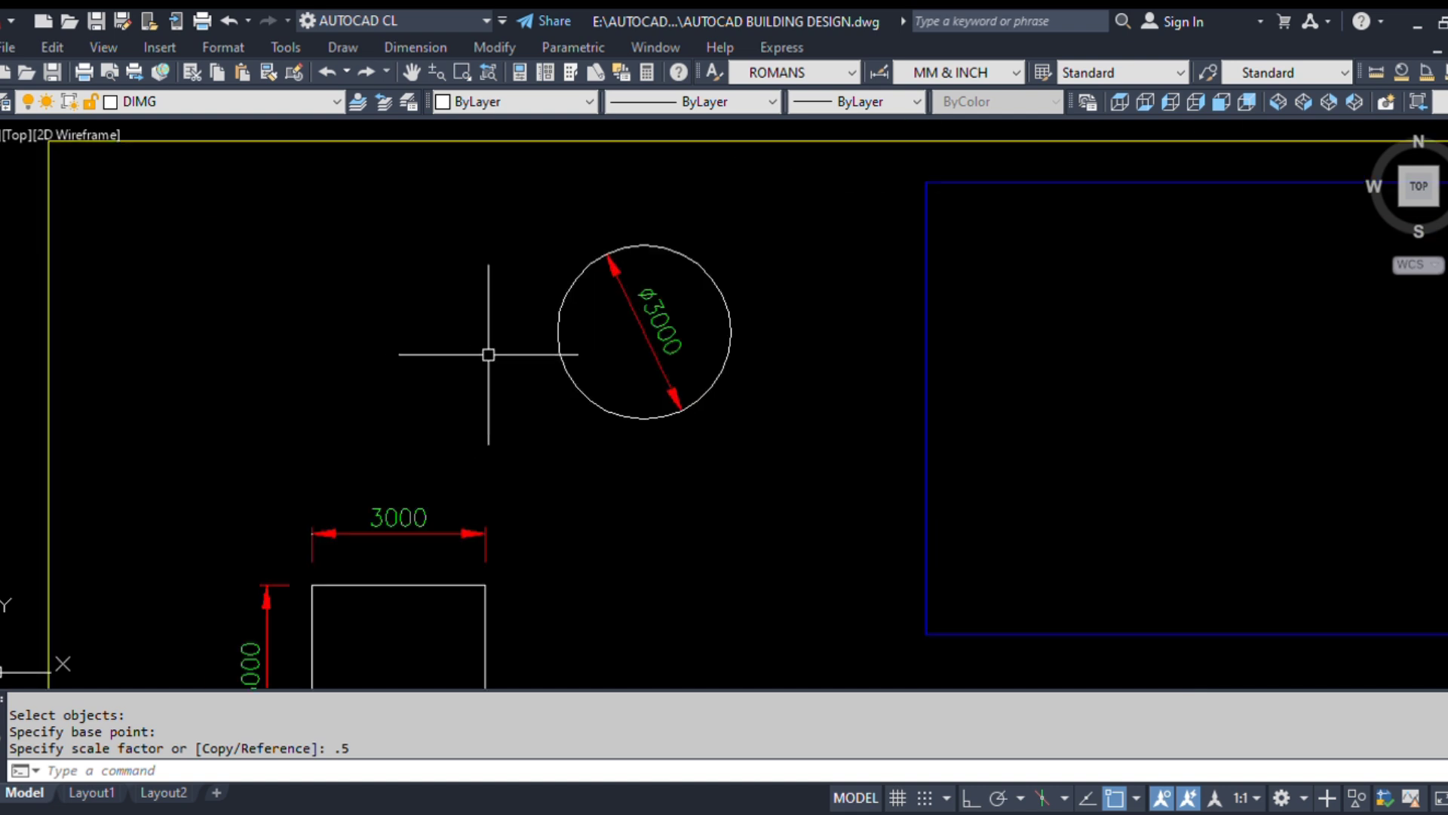
middle_drag(681, 538, 702, 374)
middle_drag(698, 435, 699, 477)
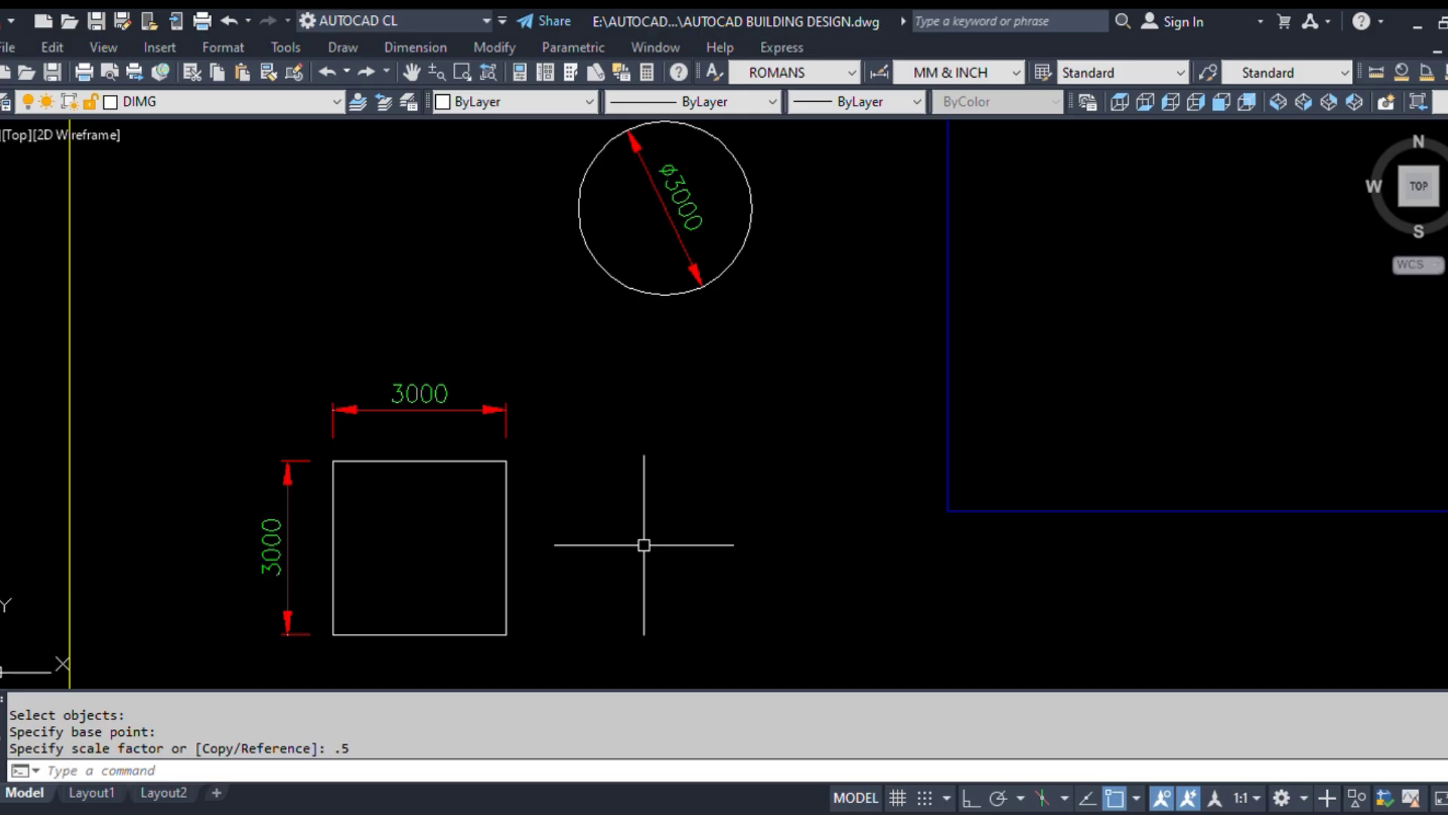
Step: Scale a copy of the square and its dimensions from the square's lower-right corner by a factor of 2, using the Copy option
middle_drag(588, 430, 672, 323)
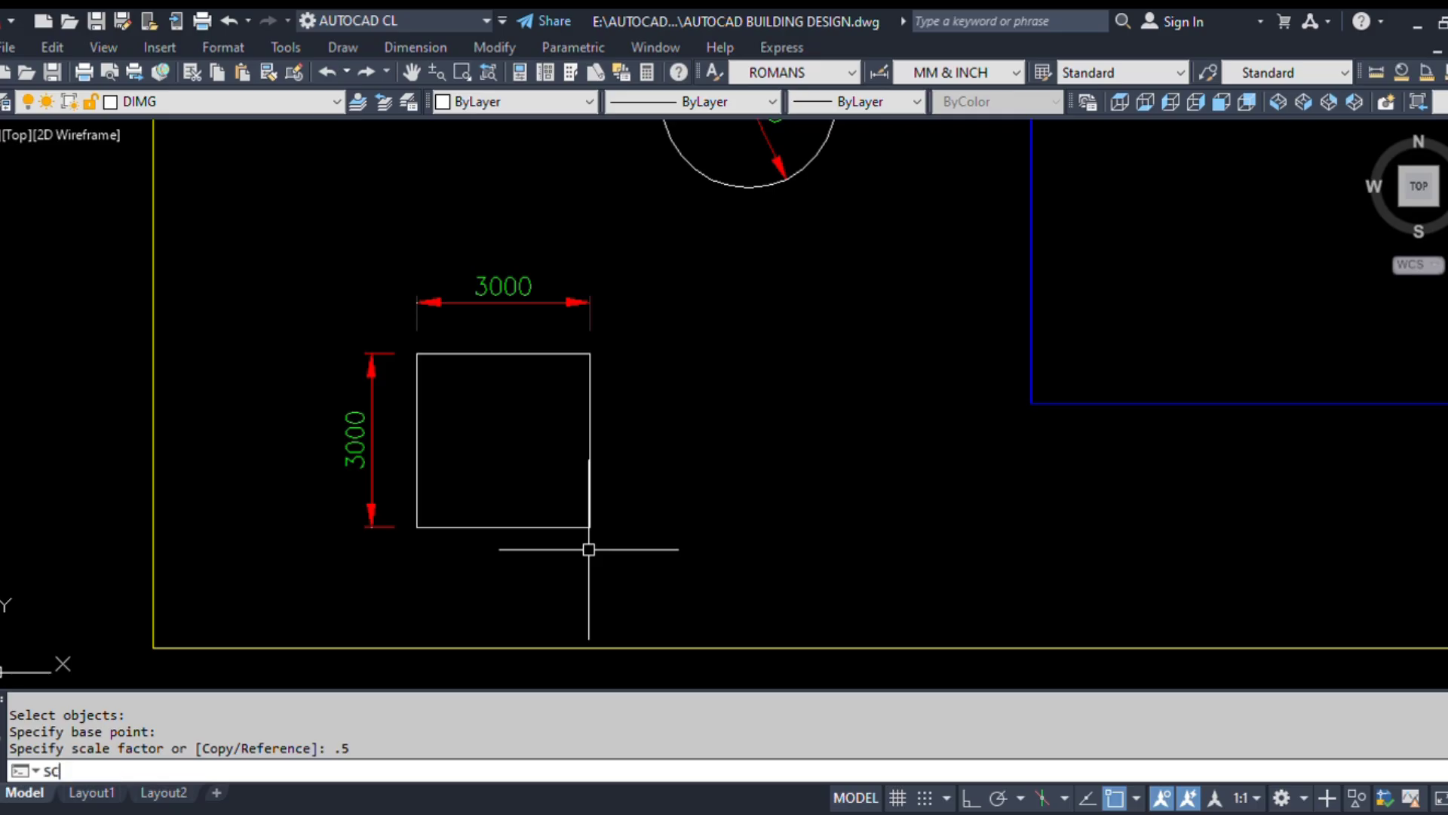
key(Return)
click(681, 578)
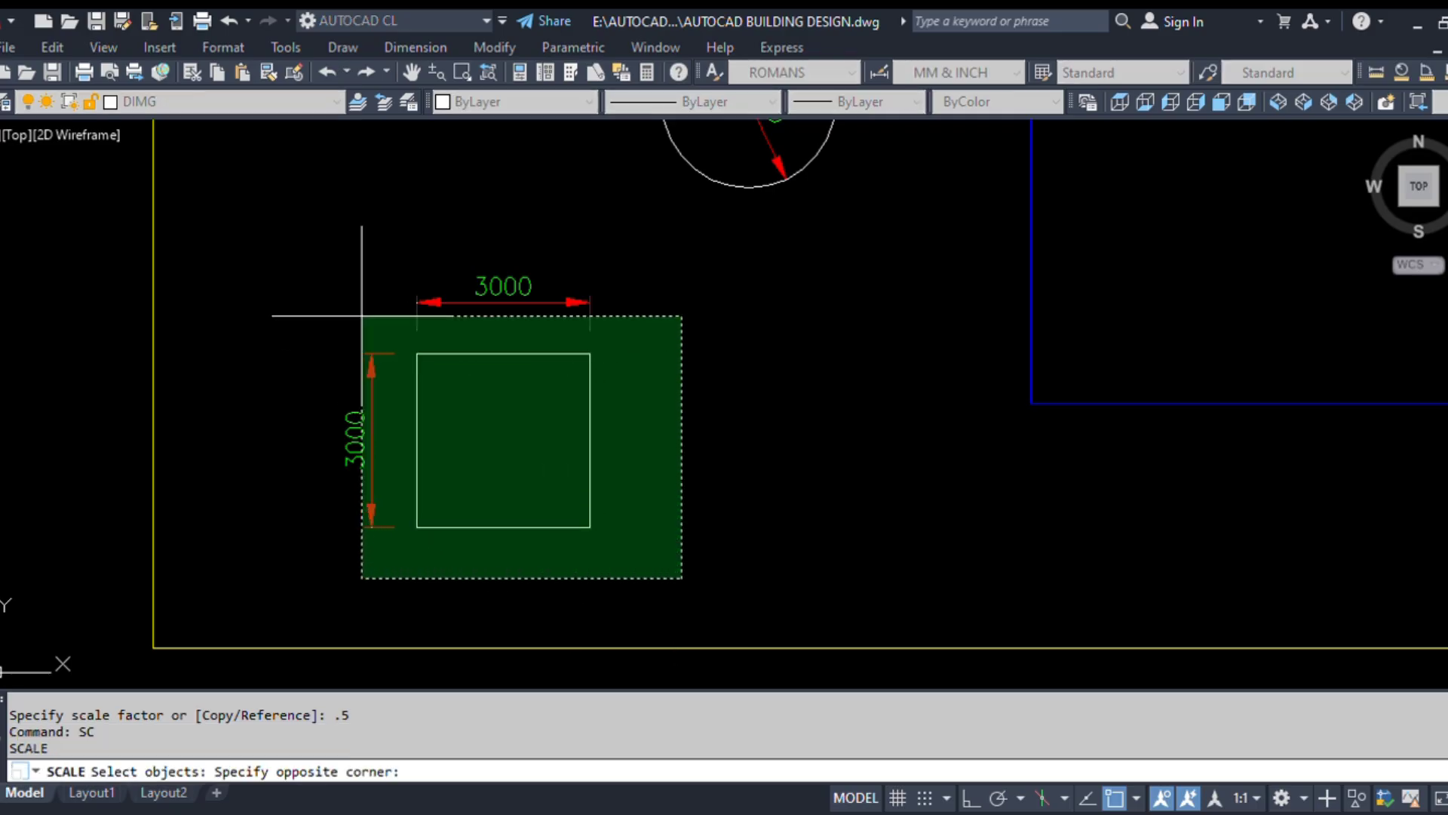
click(351, 289)
key(Return)
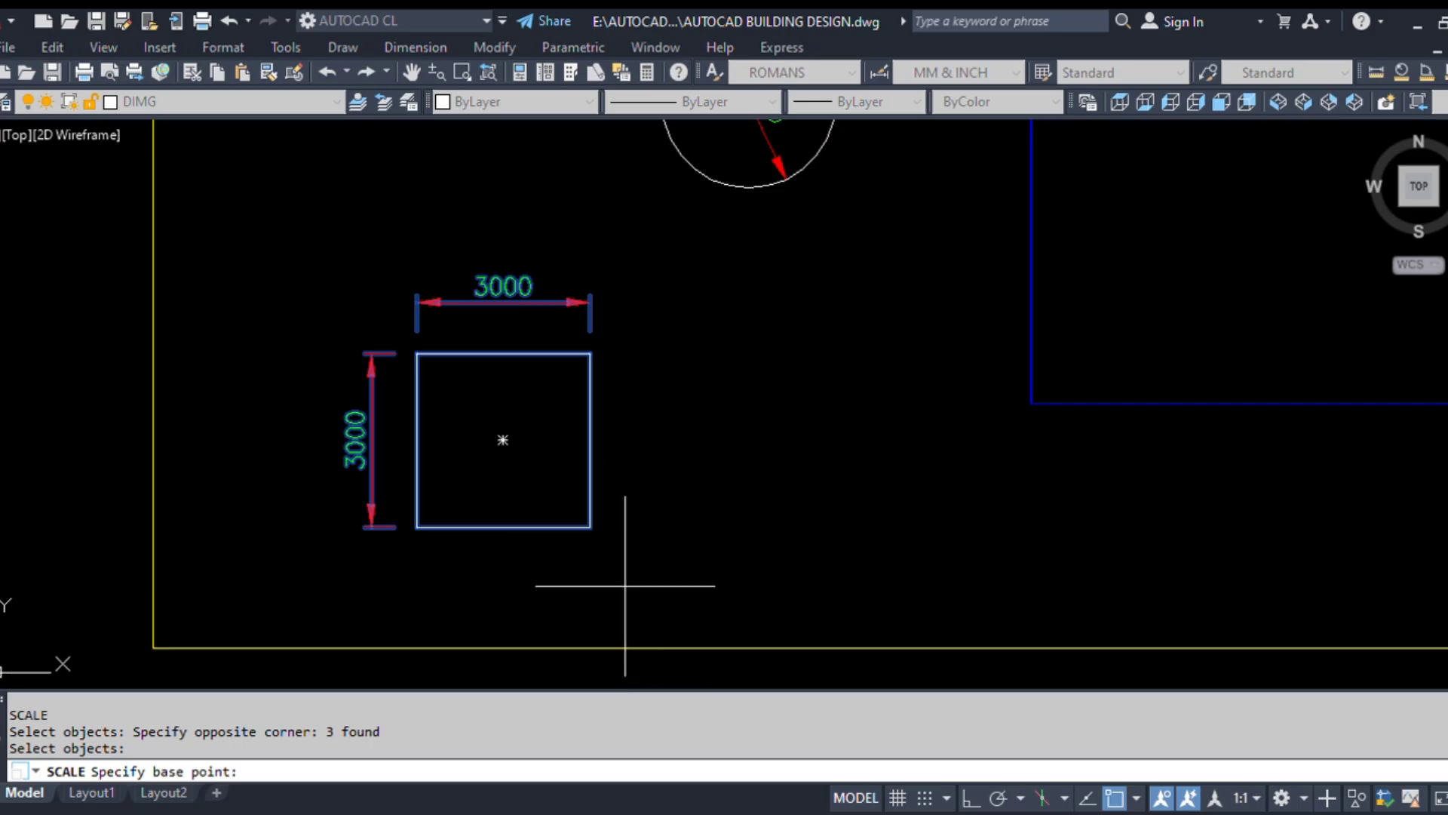
click(590, 526)
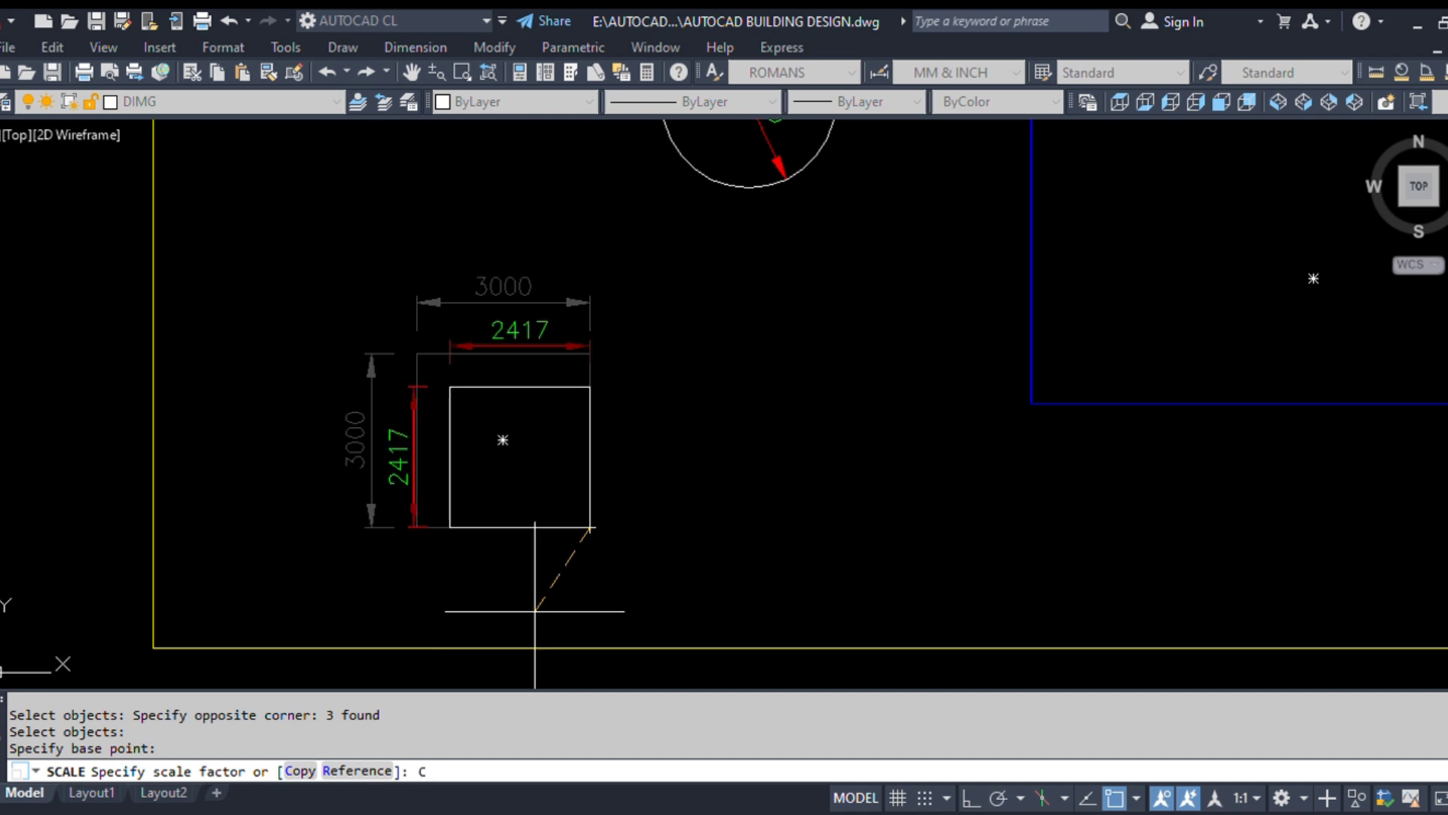
key(Return)
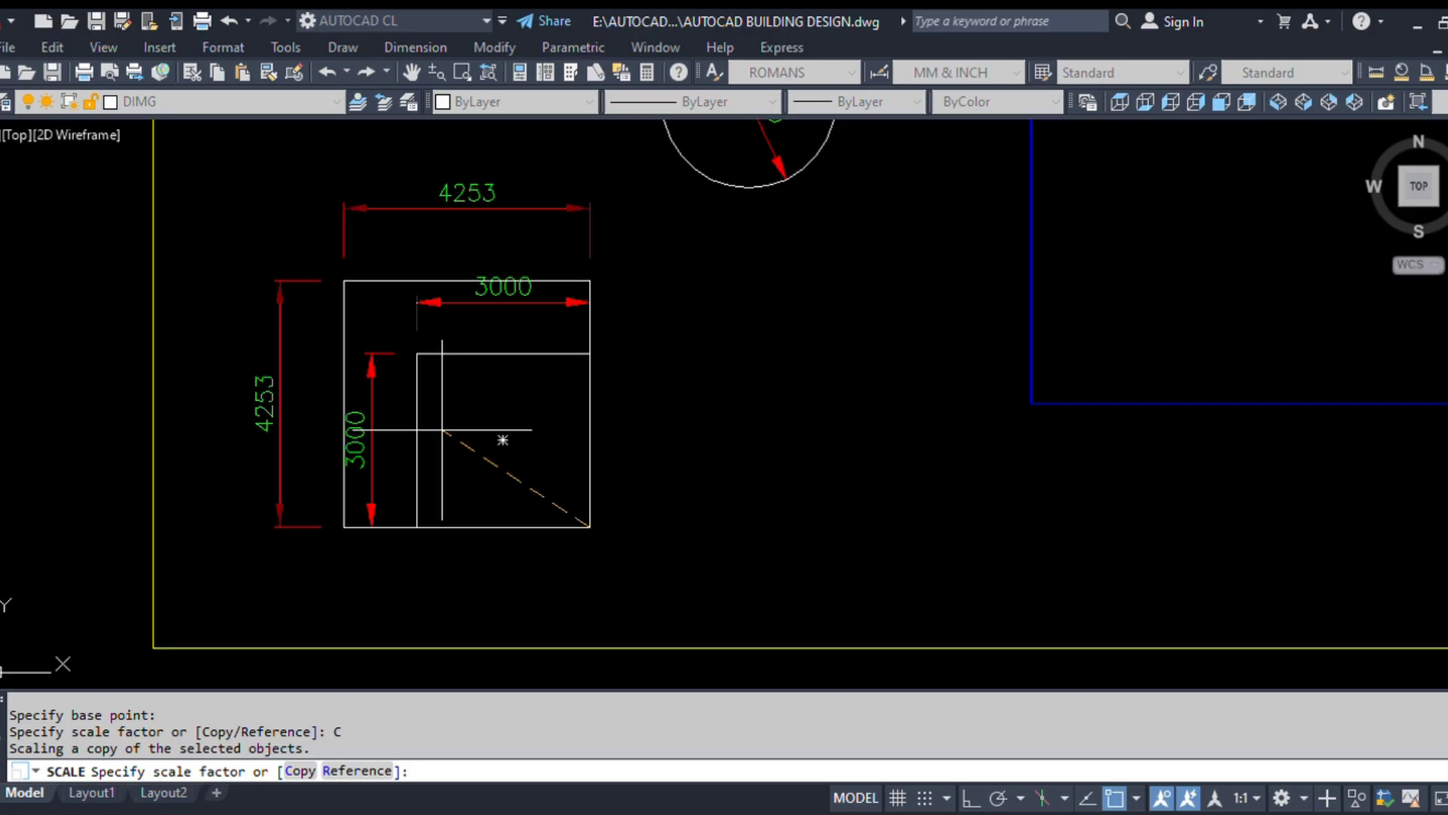
key(Return)
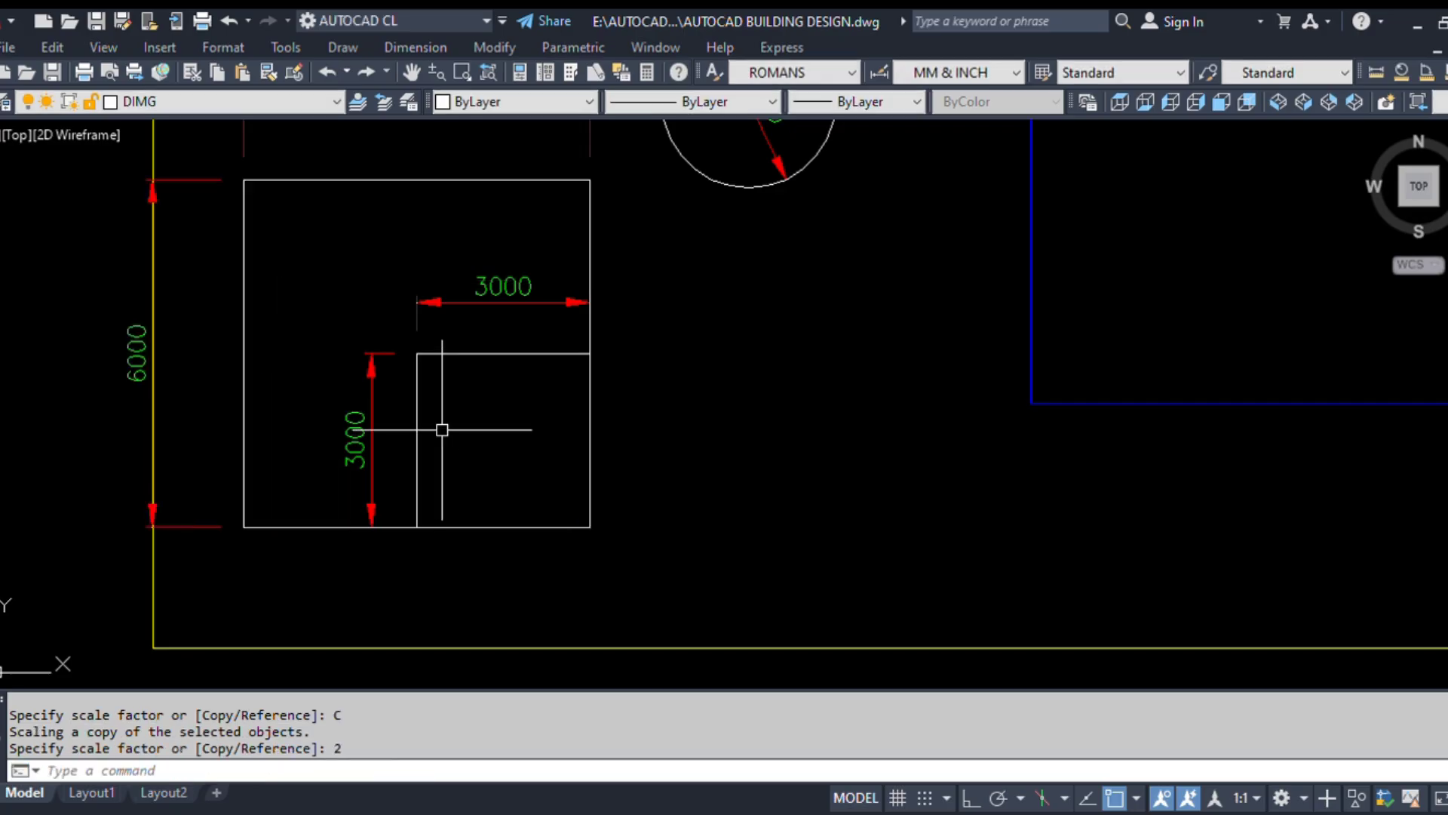
Step: Turn Ortho on while moving the enlarged square's vertical dimension slightly right, toward the square's left edge
scroll(392, 437, down, 4)
scroll(407, 365, up, 1)
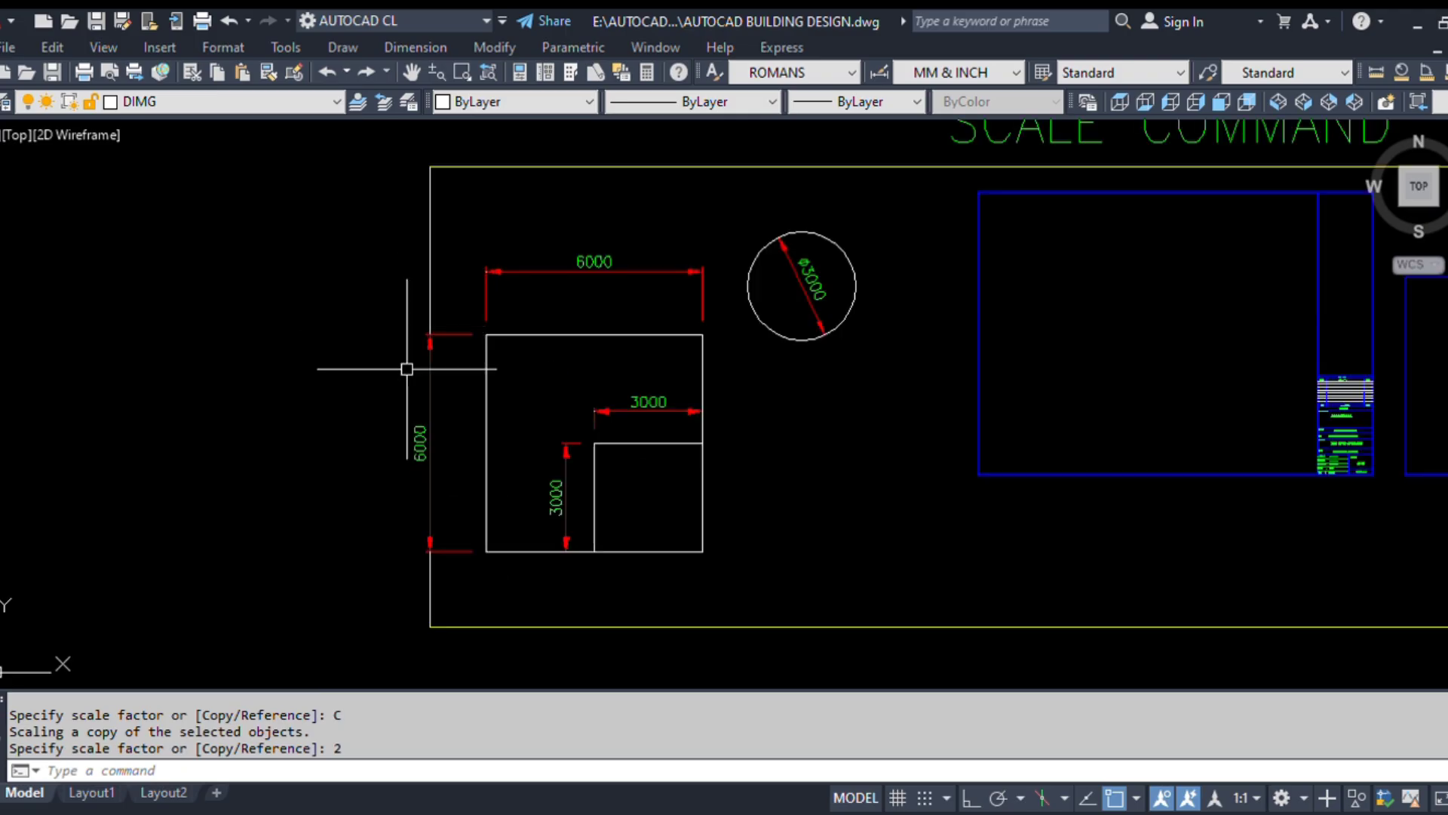
scroll(447, 407, up, 3)
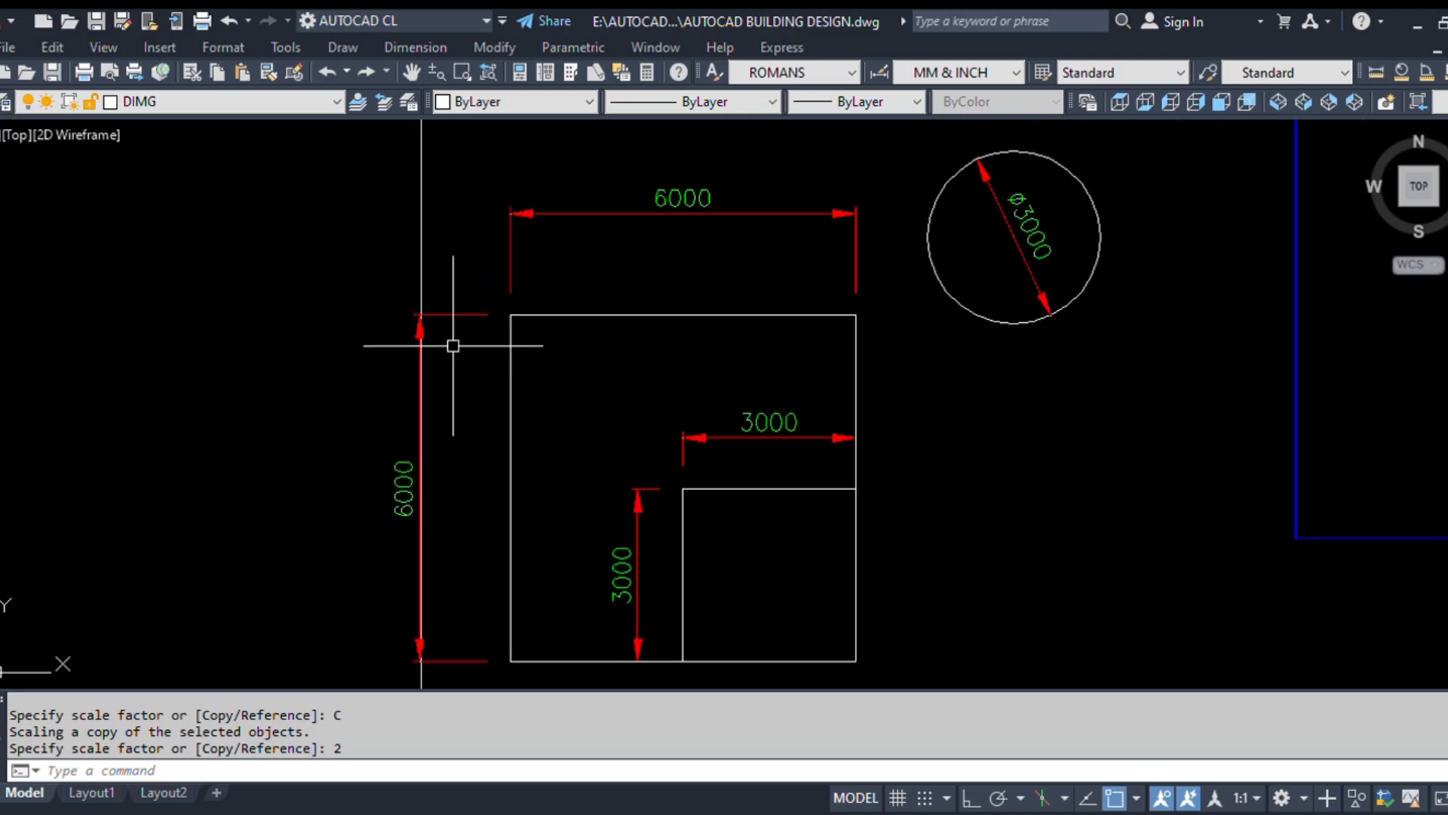
text(M)
key(Return)
click(461, 316)
key(Return)
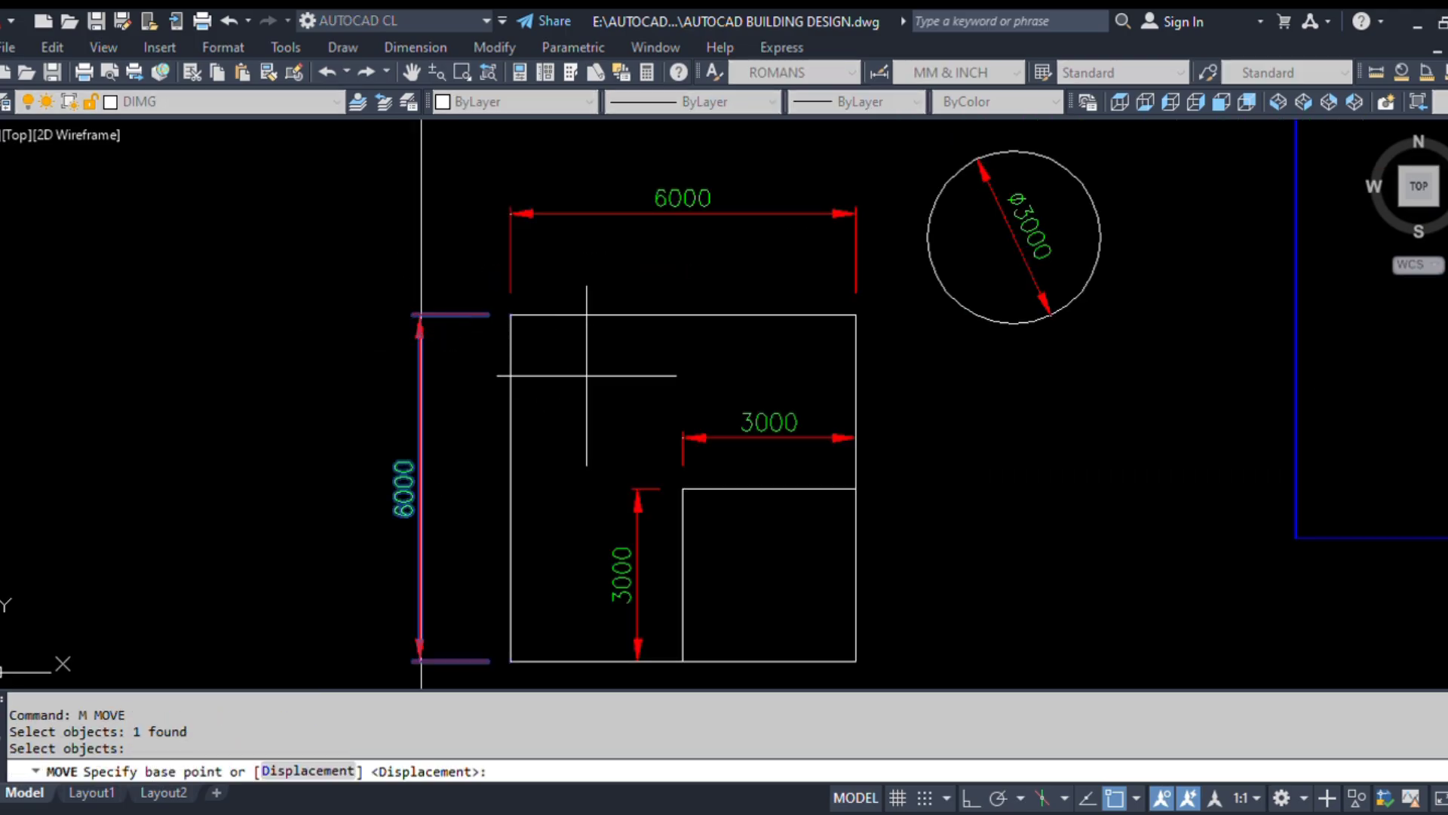
click(585, 353)
key(F8)
click(590, 359)
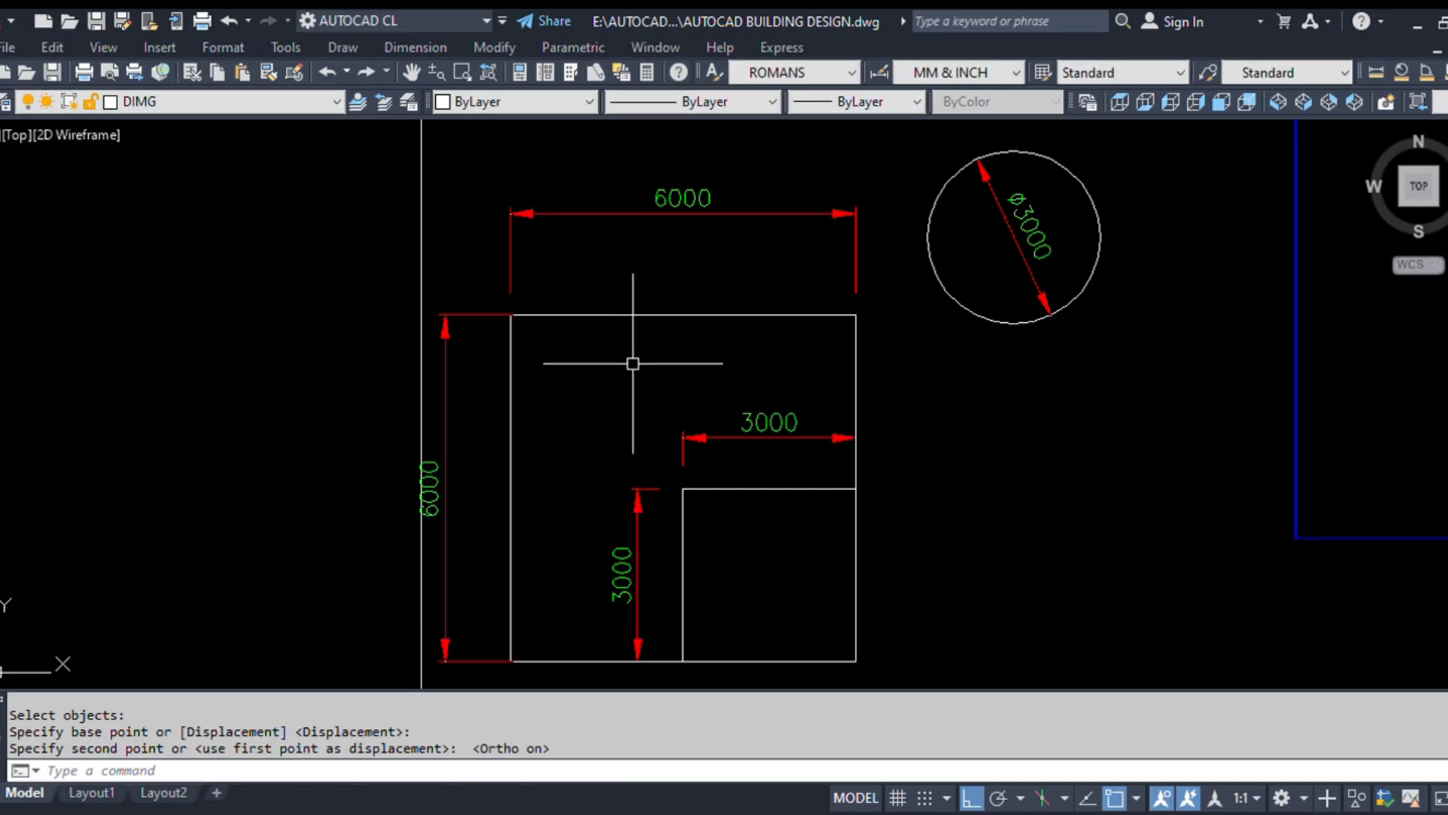
Step: Compare the original square and its enlarged copy with their dimensions inside the yellow frame
scroll(598, 414, down, 2)
scroll(672, 459, up, 2)
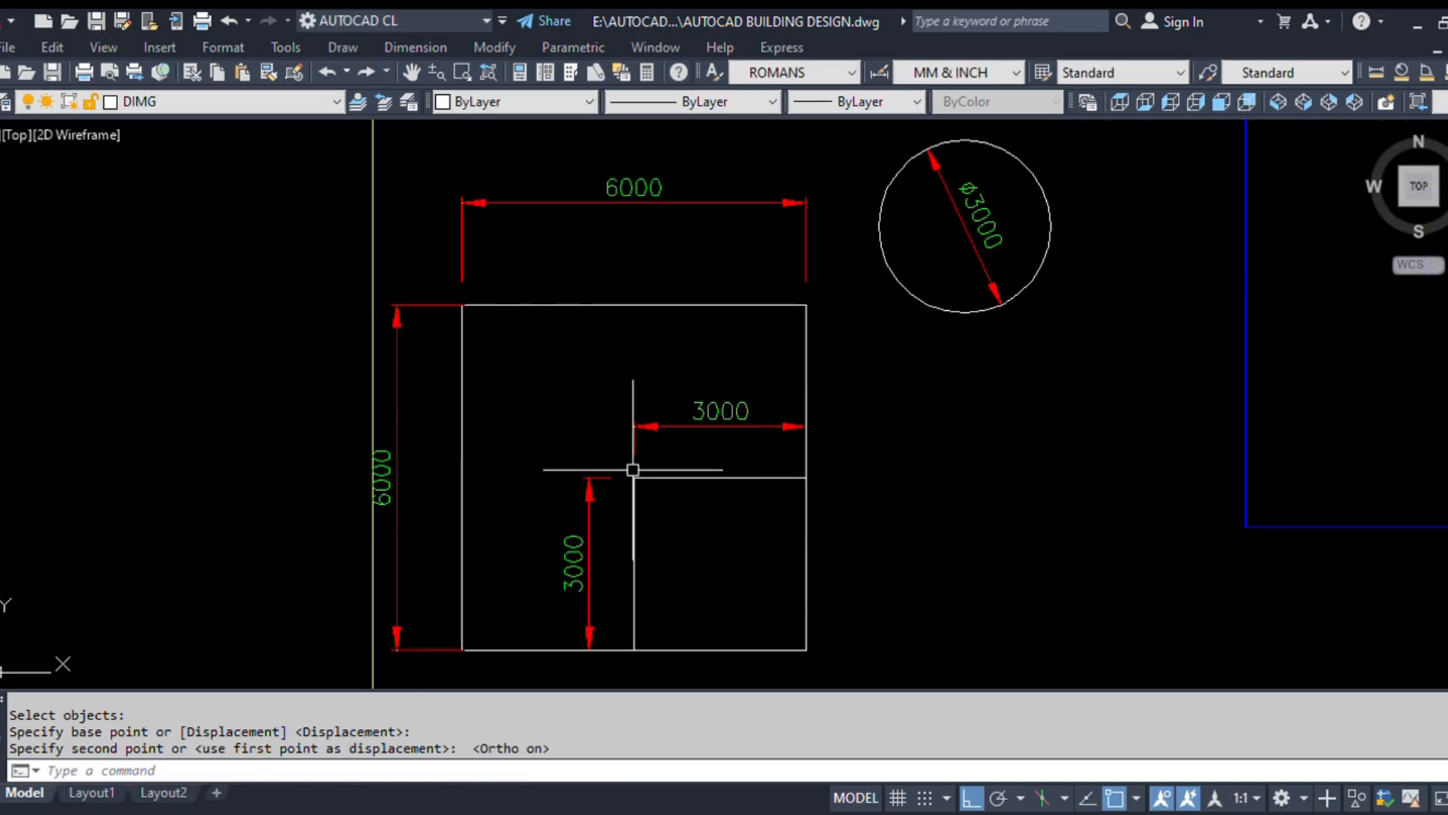
middle_drag(670, 529, 682, 457)
click(695, 485)
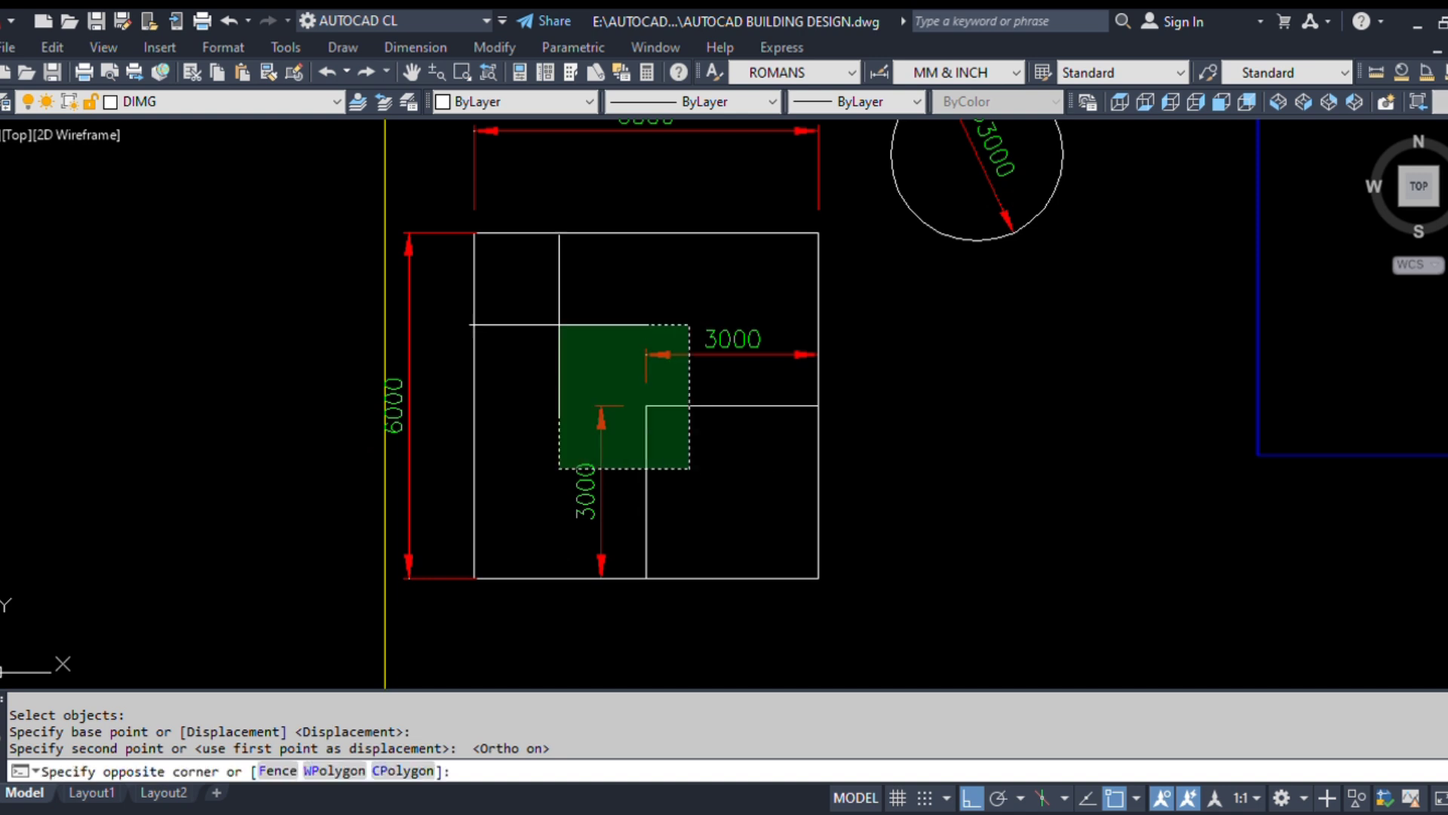
click(556, 314)
mouse_move(471, 248)
middle_down()
mouse_move(488, 332)
mouse_move(518, 365)
middle_up()
middle_drag(706, 555, 671, 363)
key(Escape)
mouse_move(761, 492)
middle_down()
mouse_move(761, 510)
mouse_move(651, 565)
middle_up()
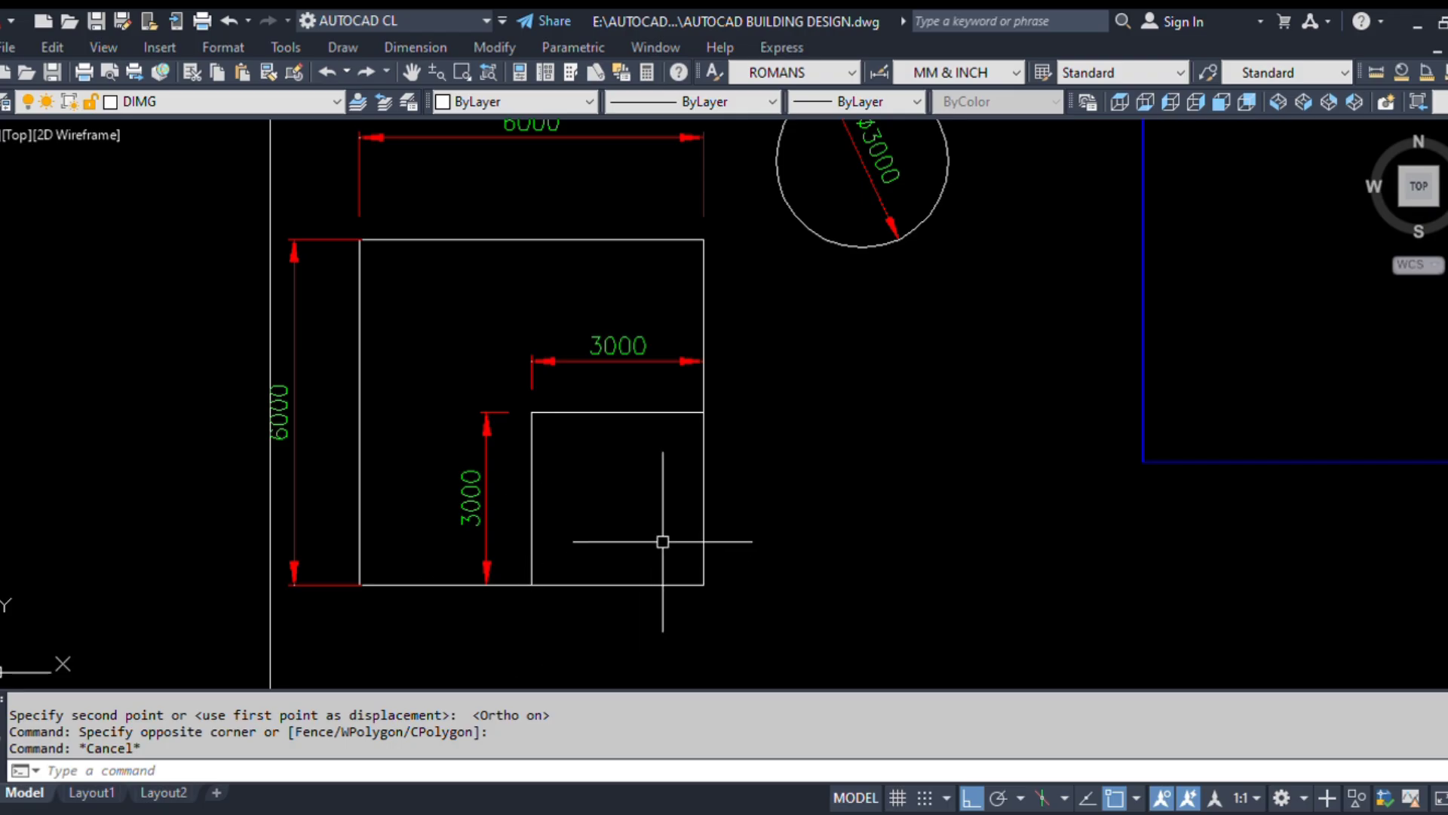
middle_drag(545, 421, 566, 525)
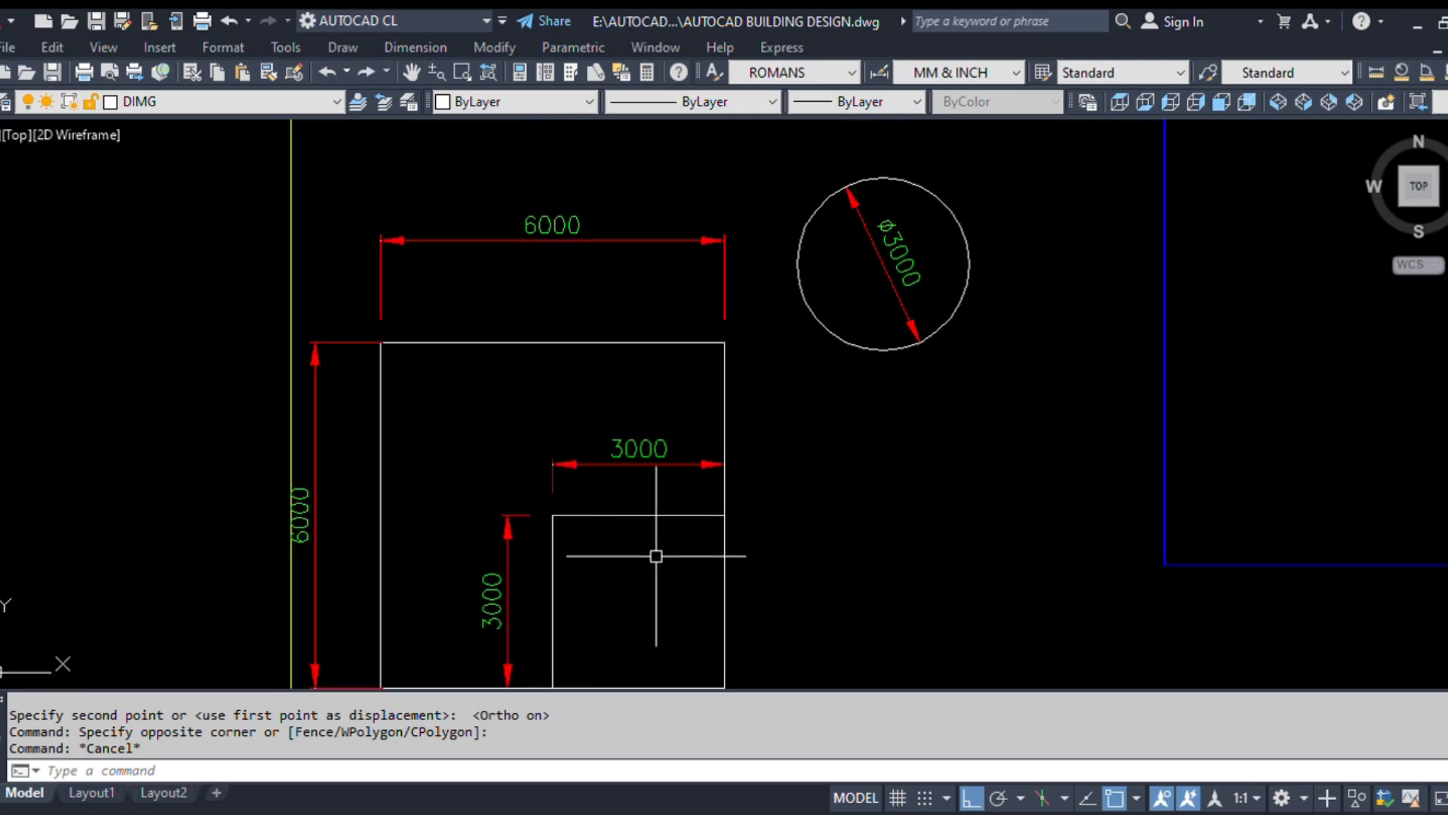
scroll(755, 563, down, 4)
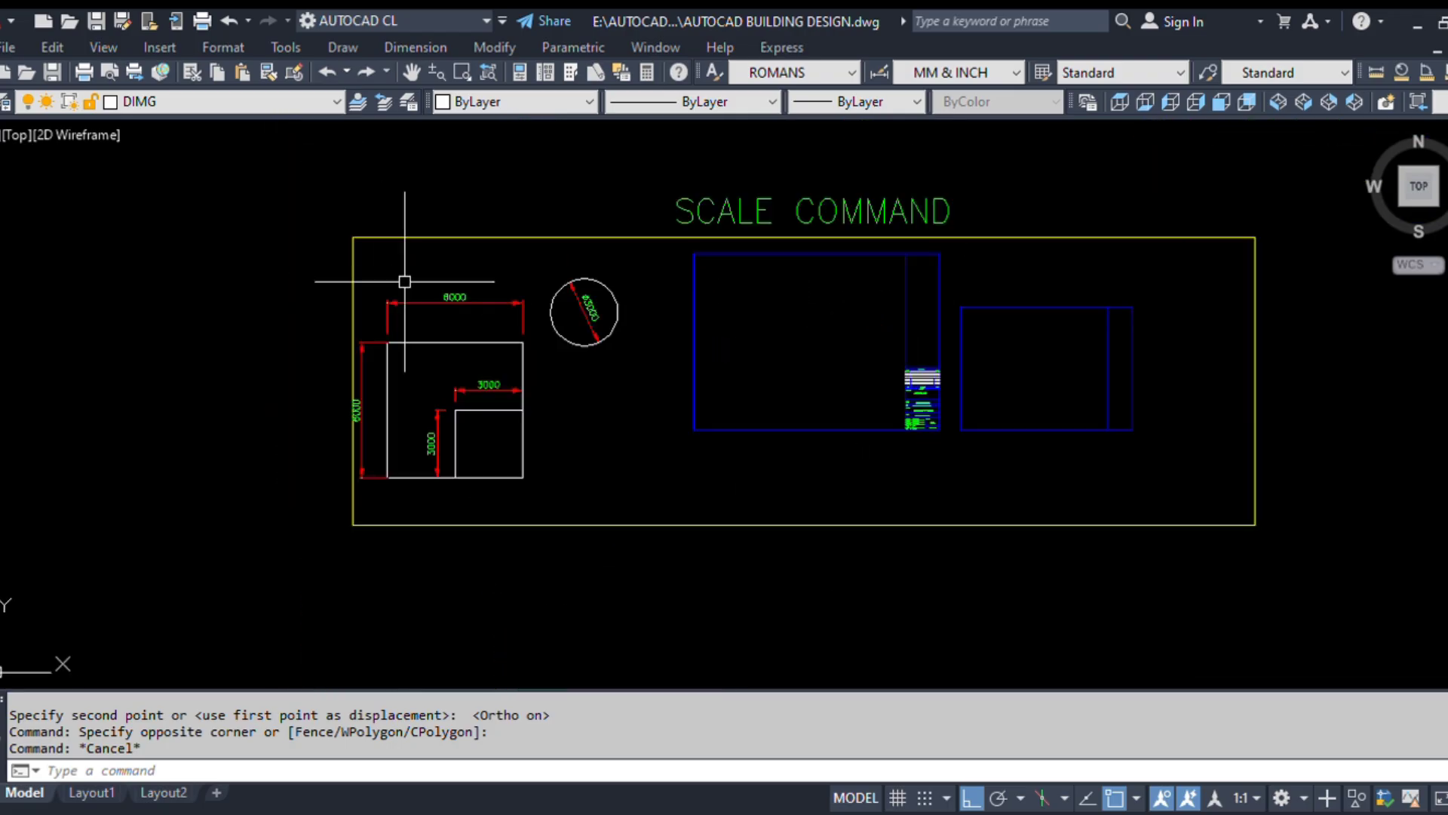
scroll(492, 295, up, 2)
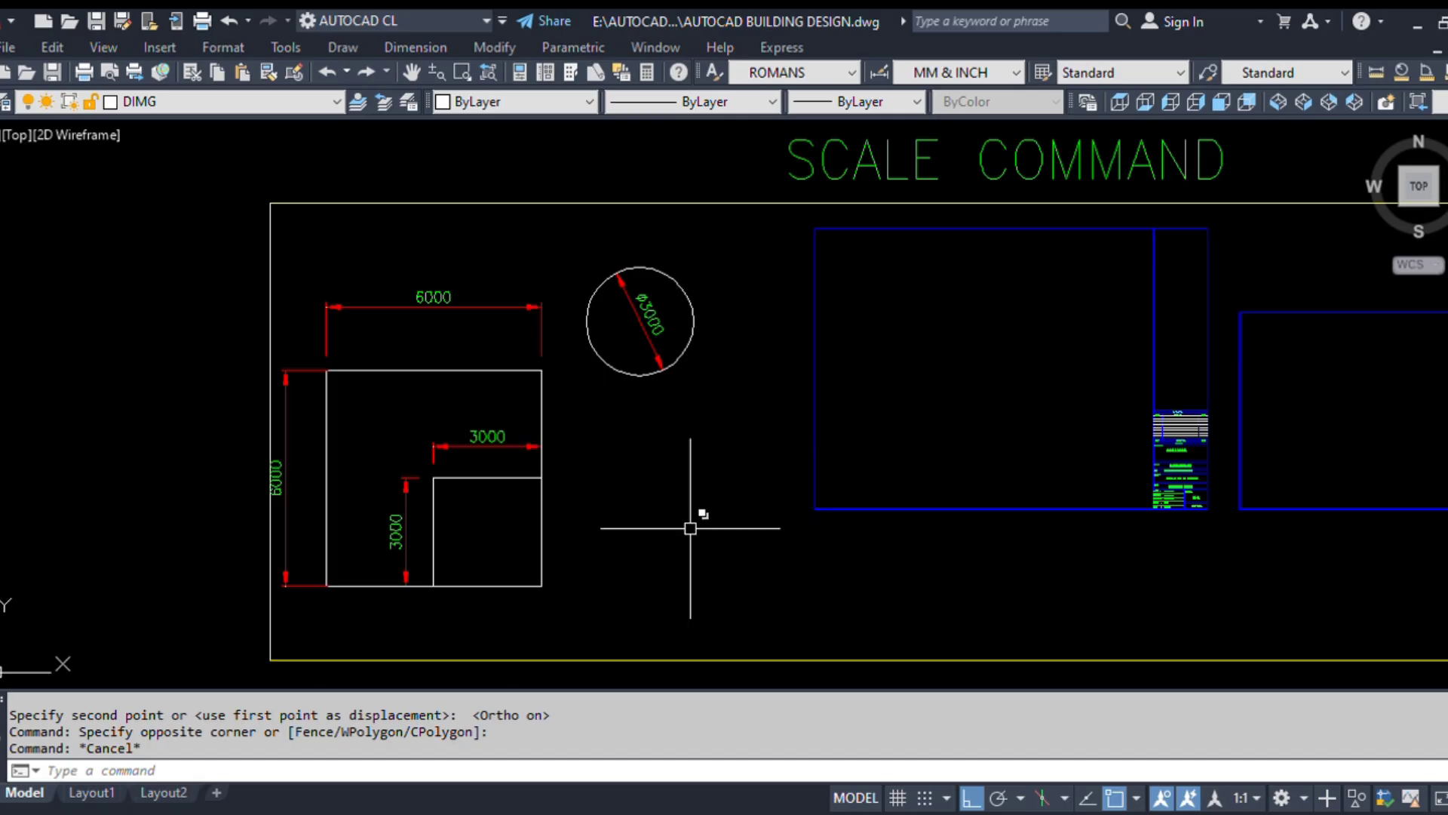
Step: Review the original square, its doubled copy and the circle together with their dimensions
scroll(355, 468, up, 2)
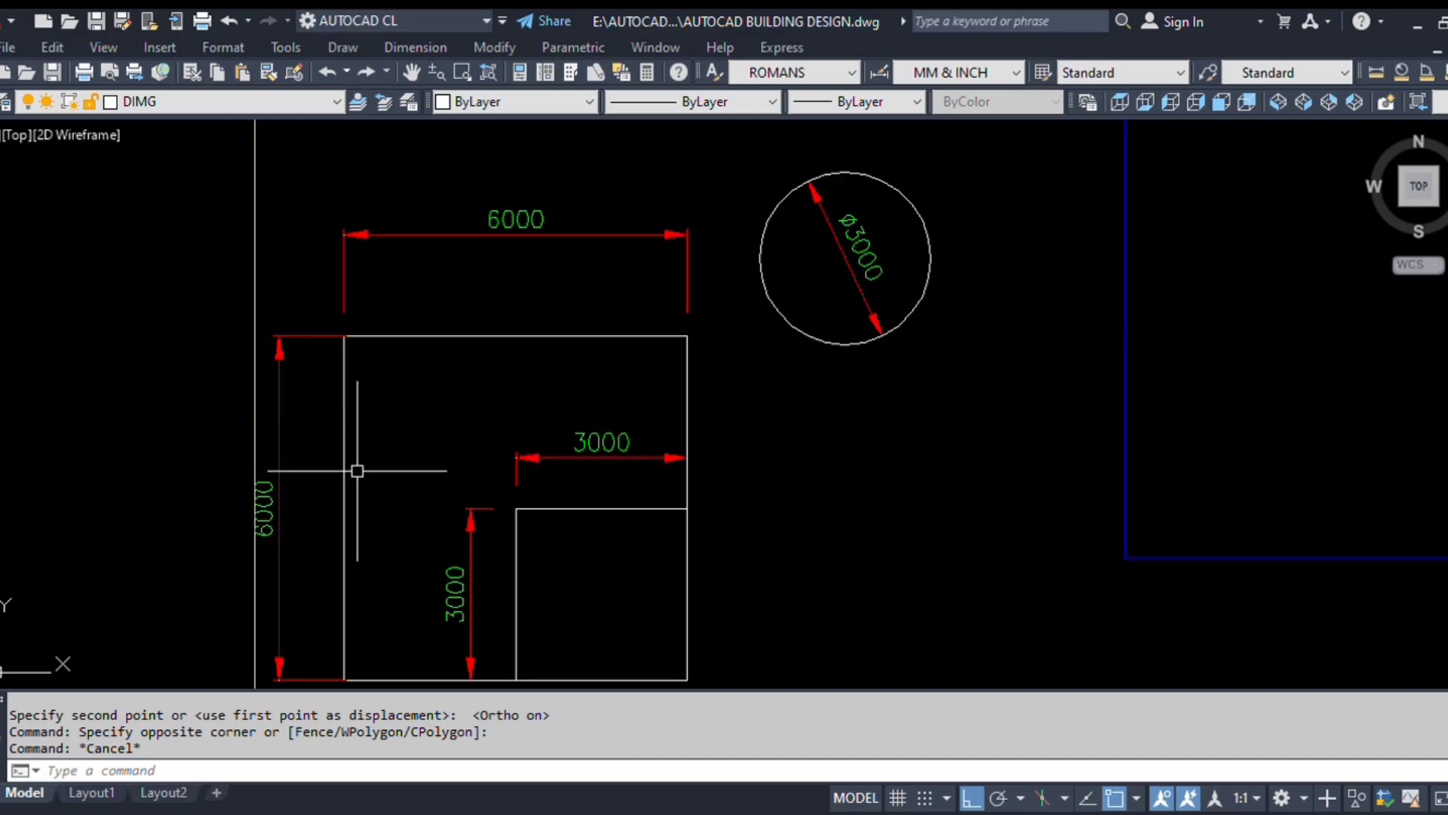
scroll(372, 436, down, 2)
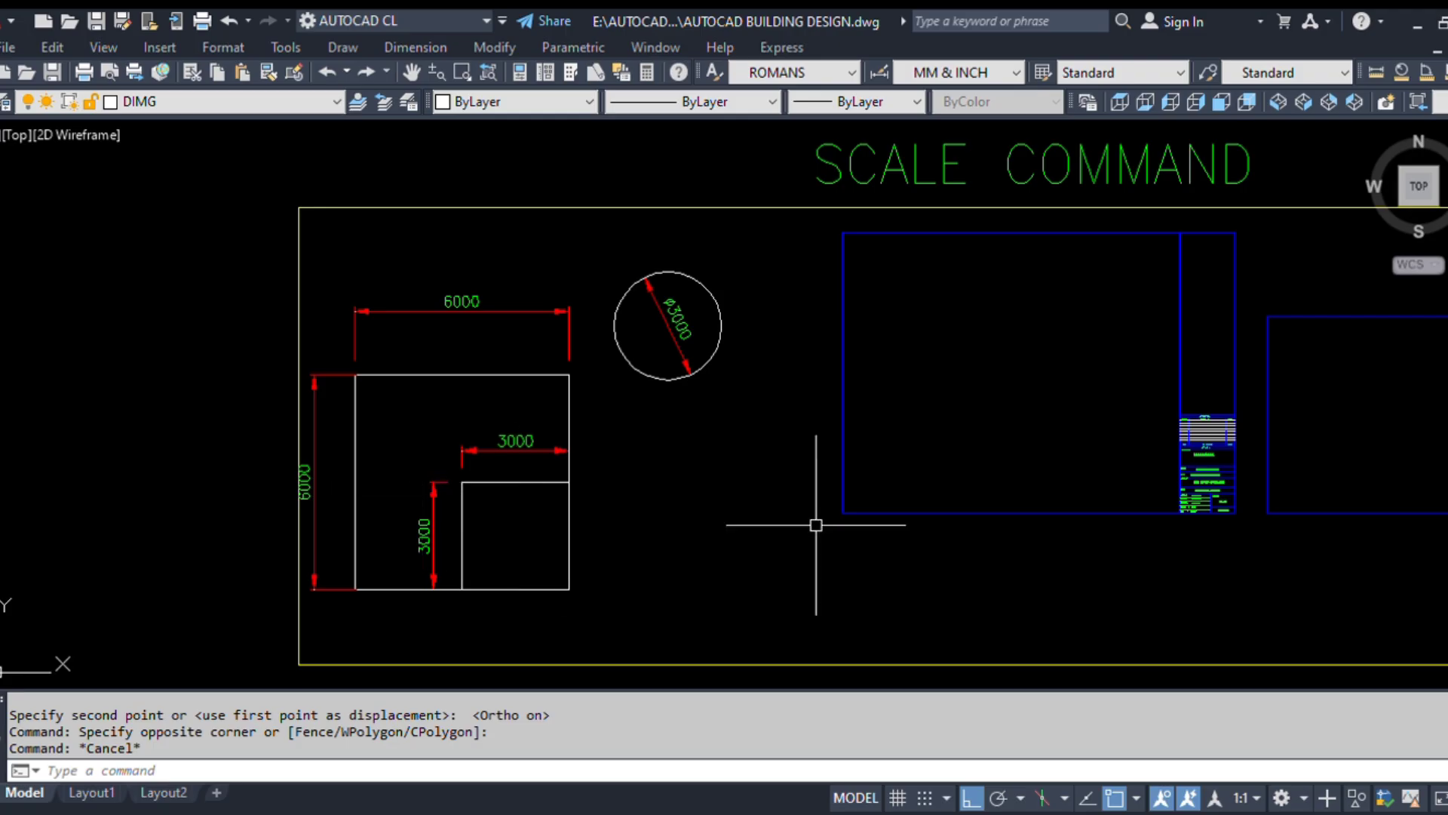
middle_drag(884, 513, 584, 521)
middle_drag(316, 449, 456, 495)
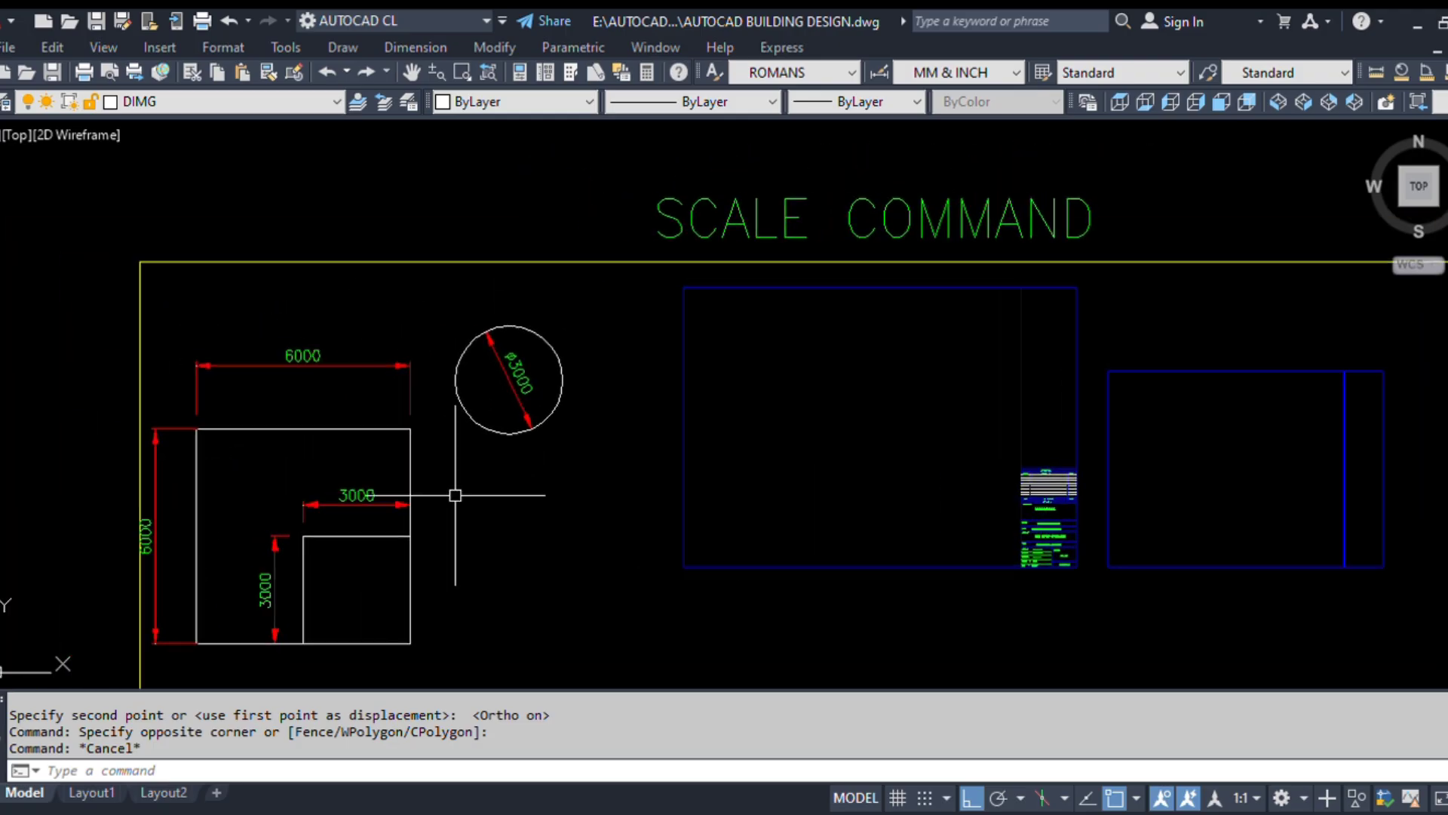
scroll(433, 349, up, 2)
scroll(315, 286, down, 2)
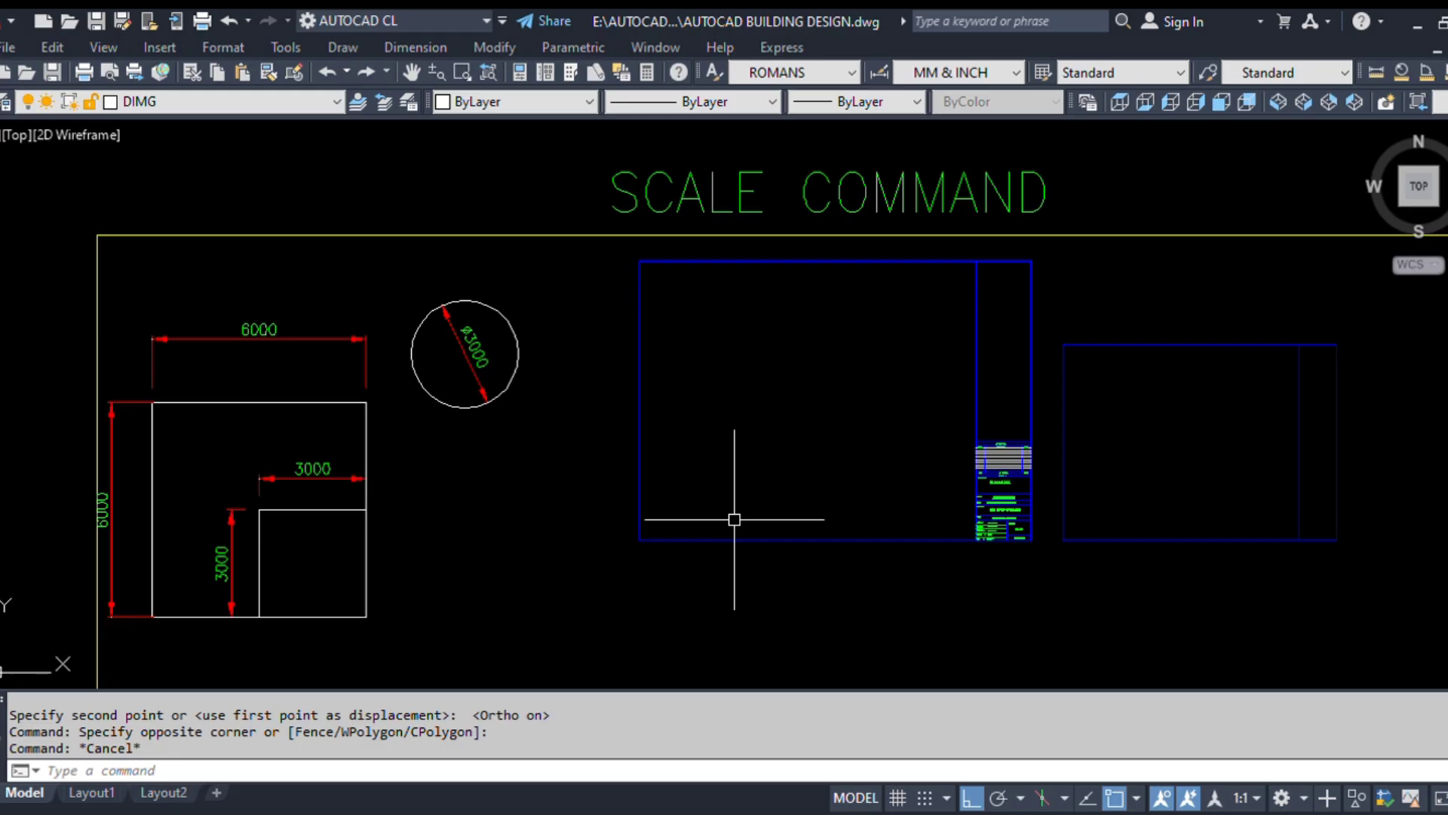
Step: Examine the two blue sheet borders beside the circle, highlighting the larger sheet's outline and divider line
scroll(1041, 453, up, 2)
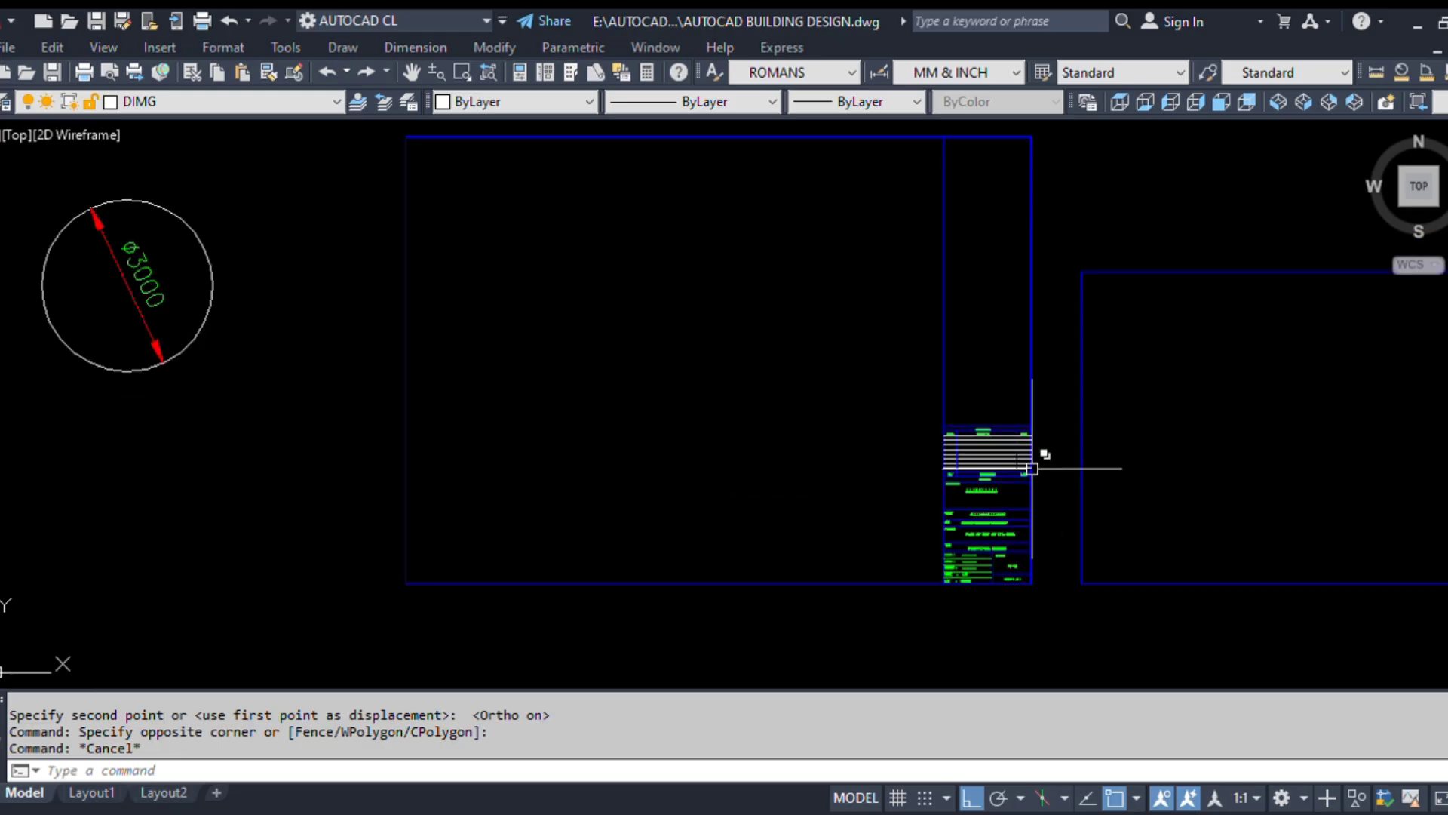
scroll(495, 495, down, 4)
scroll(769, 540, up, 2)
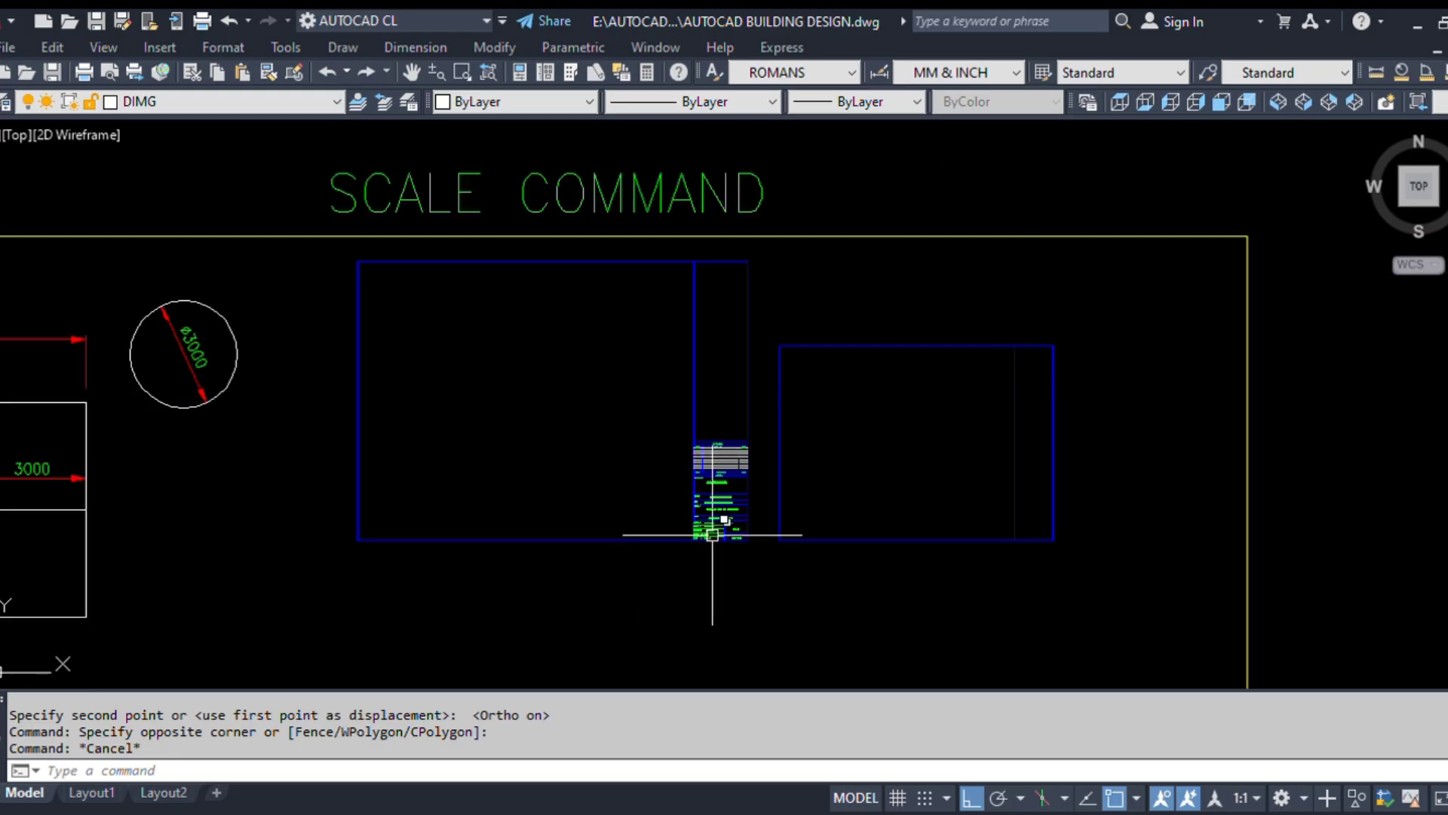
scroll(713, 470, up, 2)
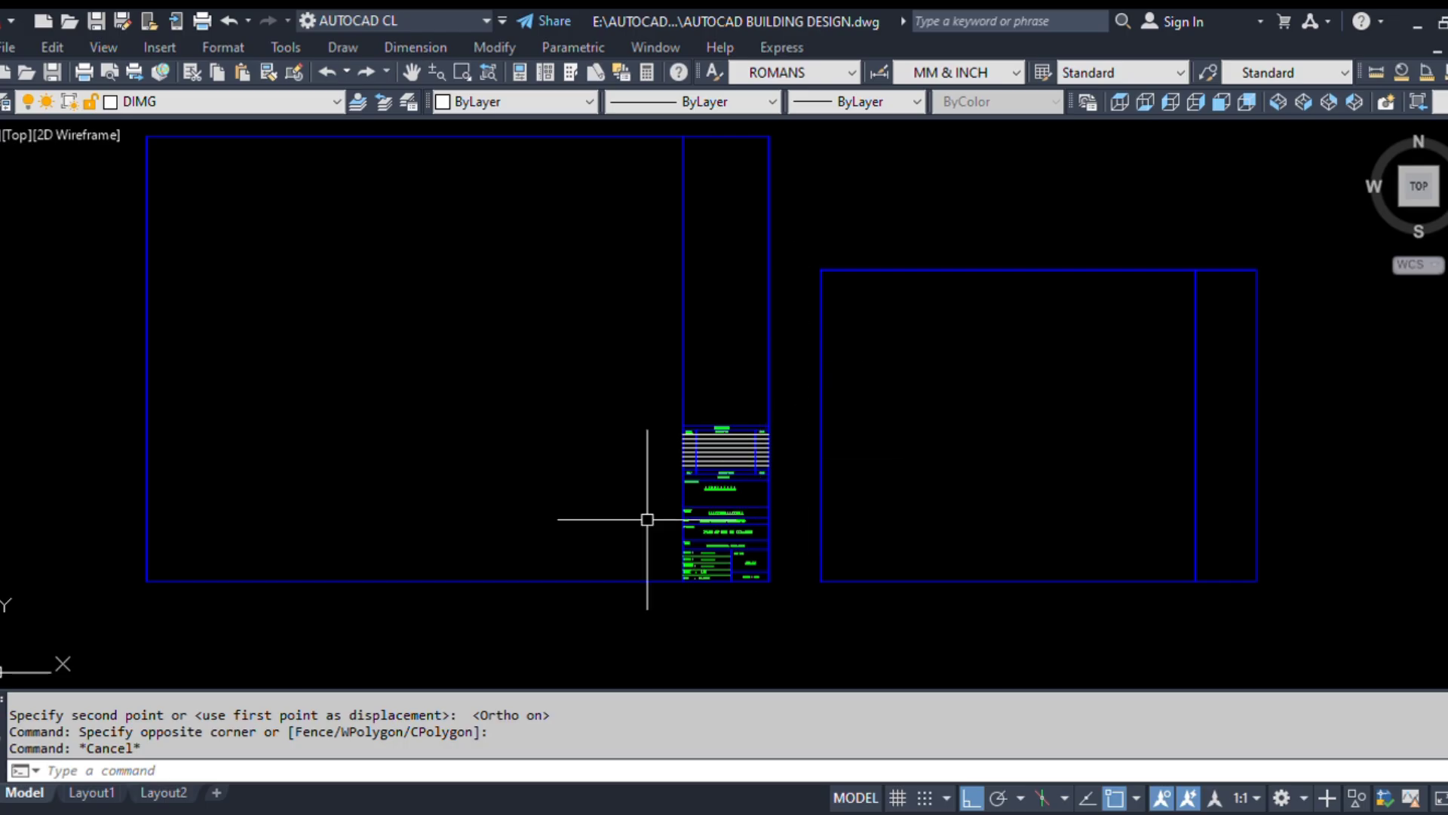
middle_drag(648, 522, 703, 547)
click(861, 173)
click(694, 208)
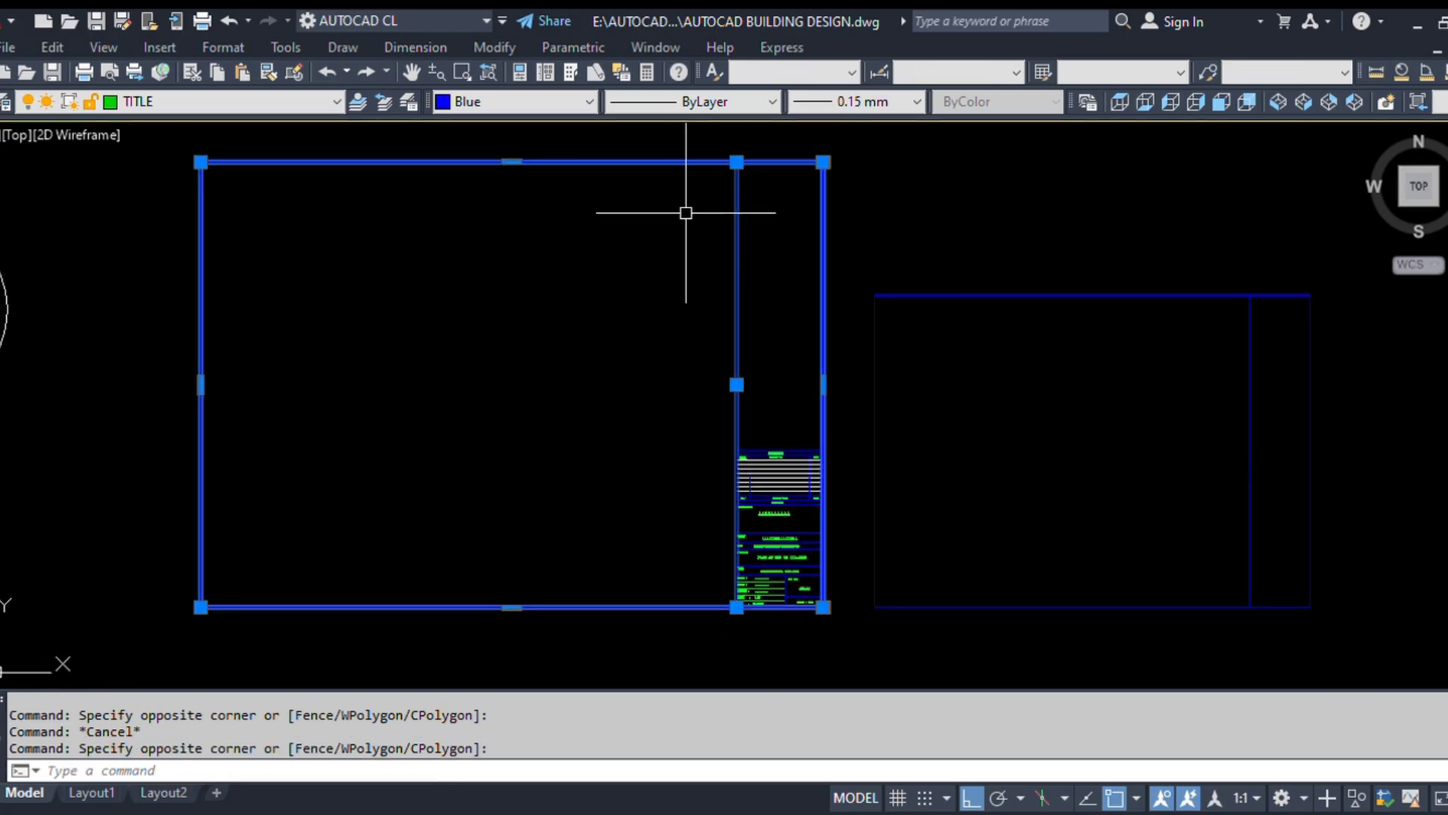
key(Escape)
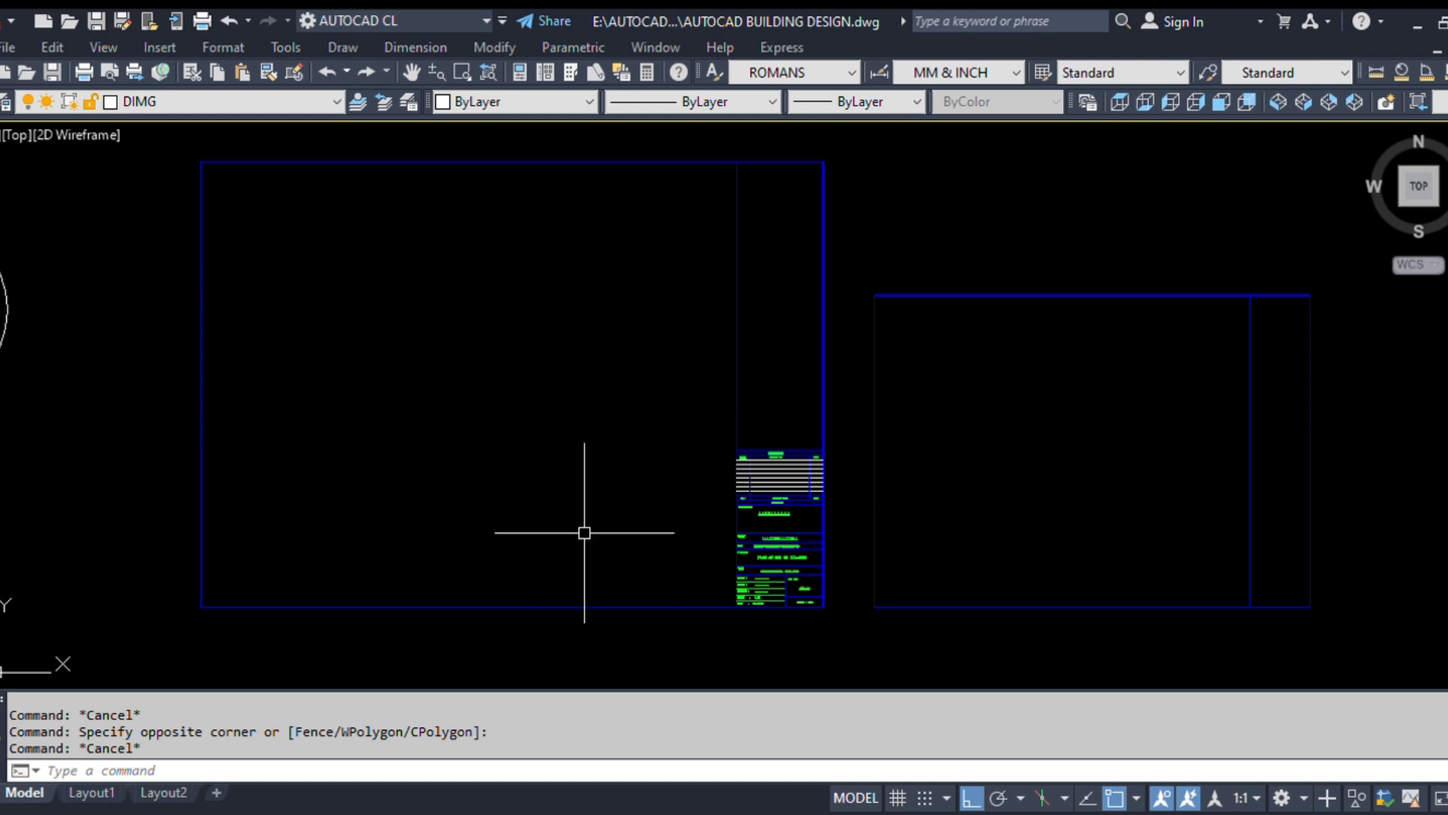
Step: Read the larger sheet's title block entries, from the revision table down to the scale and date rows
scroll(744, 625, up, 4)
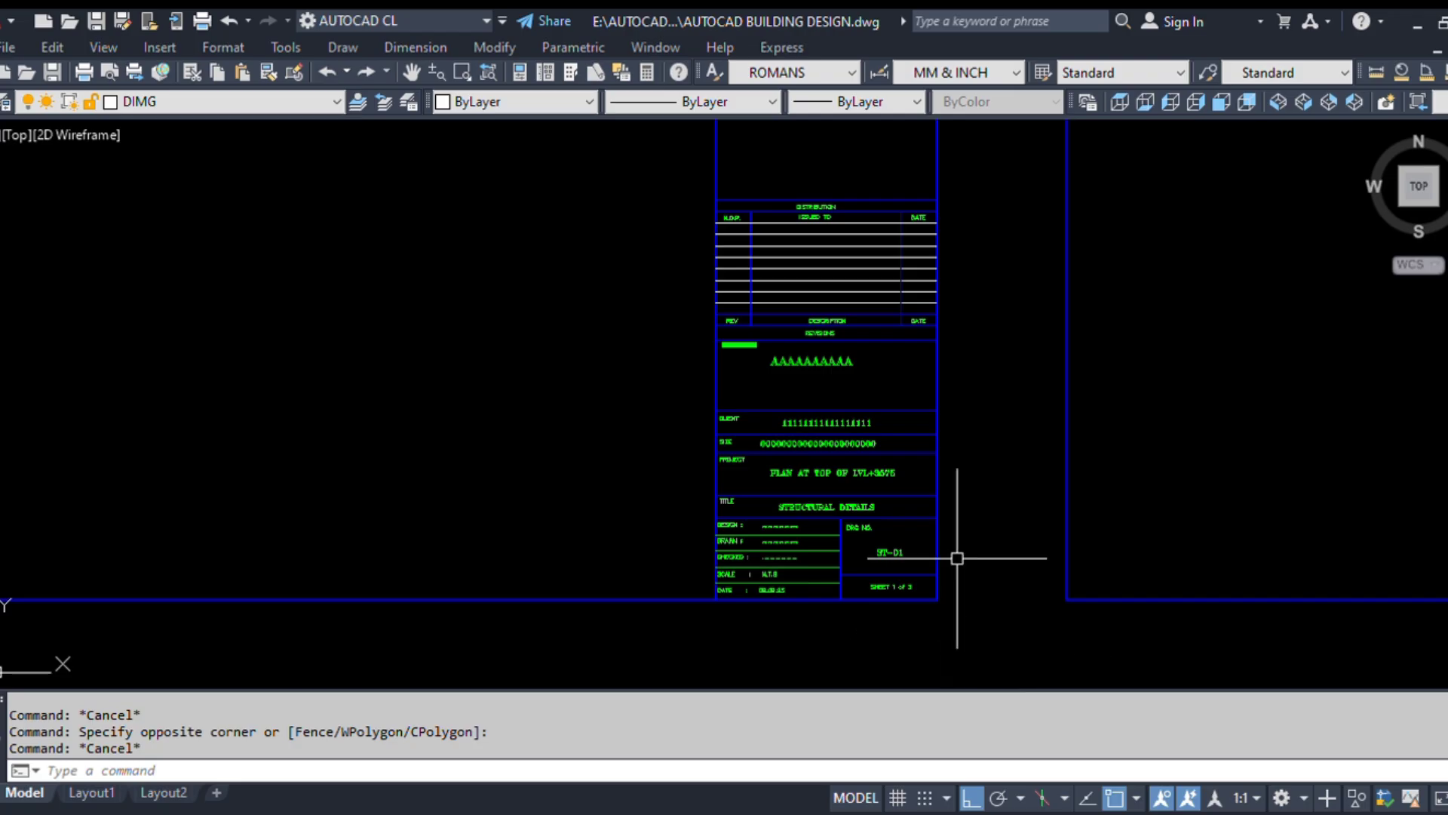
scroll(781, 351, up, 2)
scroll(860, 483, down, 3)
scroll(879, 476, up, 3)
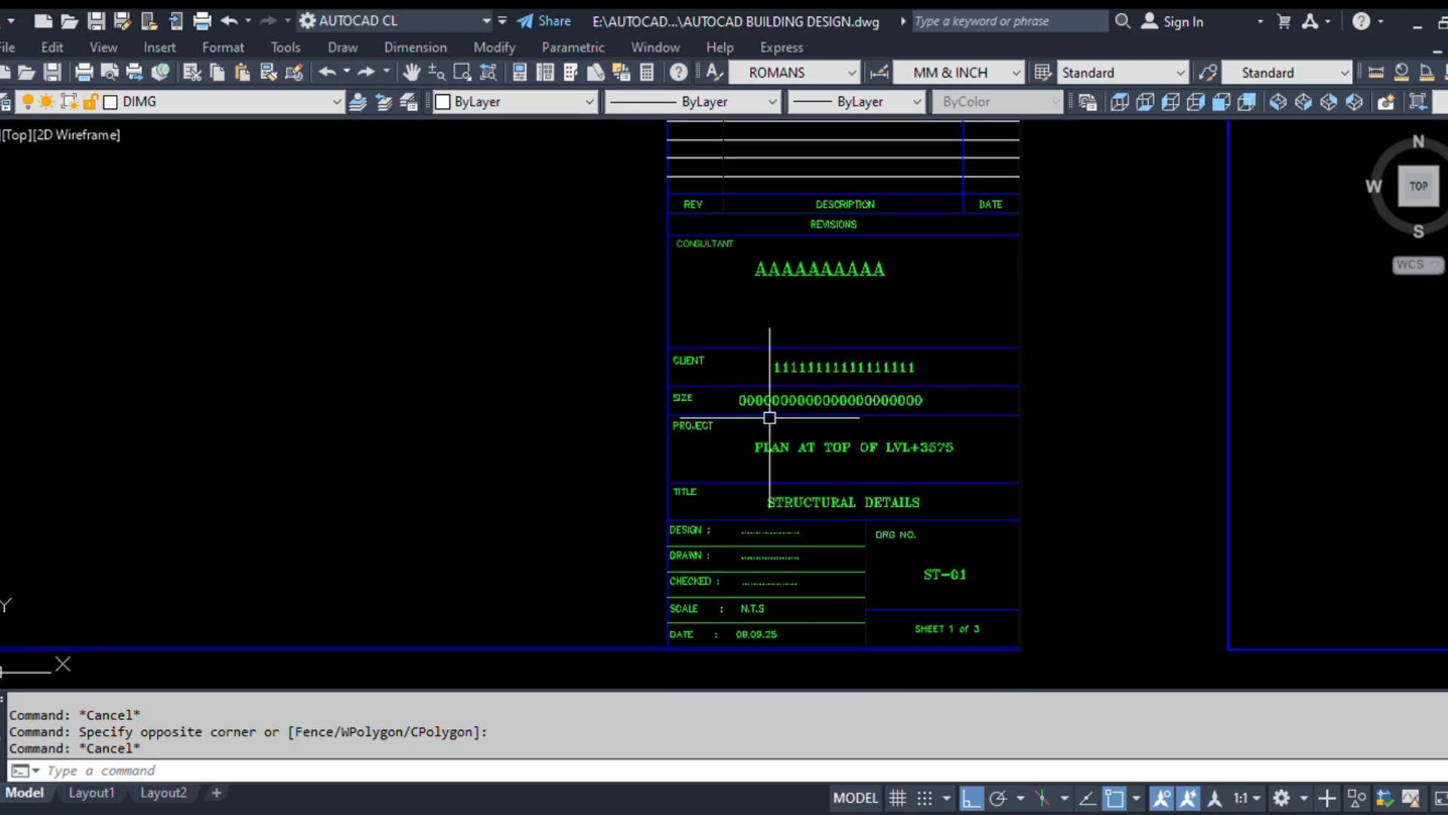
scroll(754, 522, up, 3)
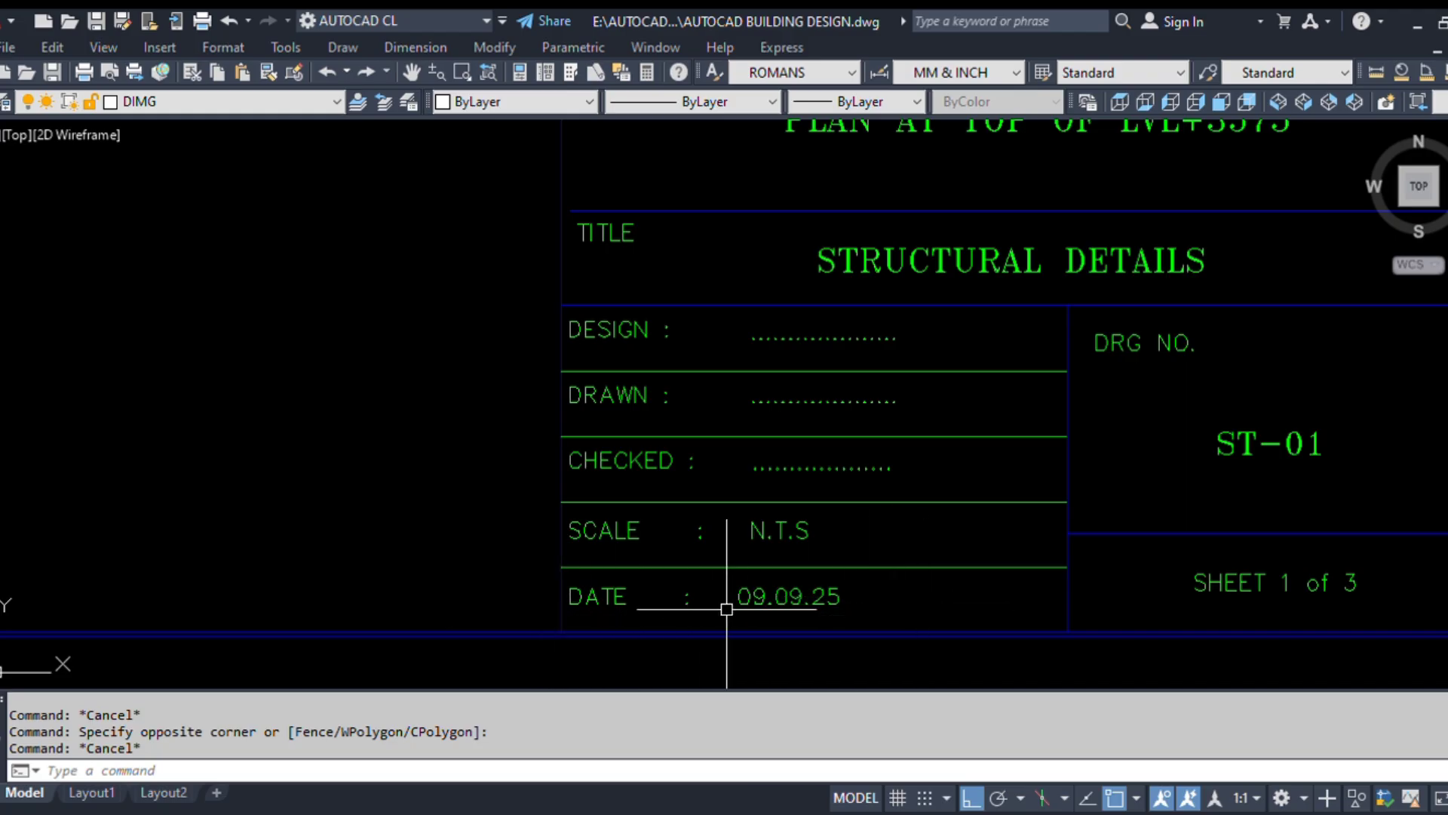
scroll(726, 609, down, 3)
scroll(842, 594, down, 3)
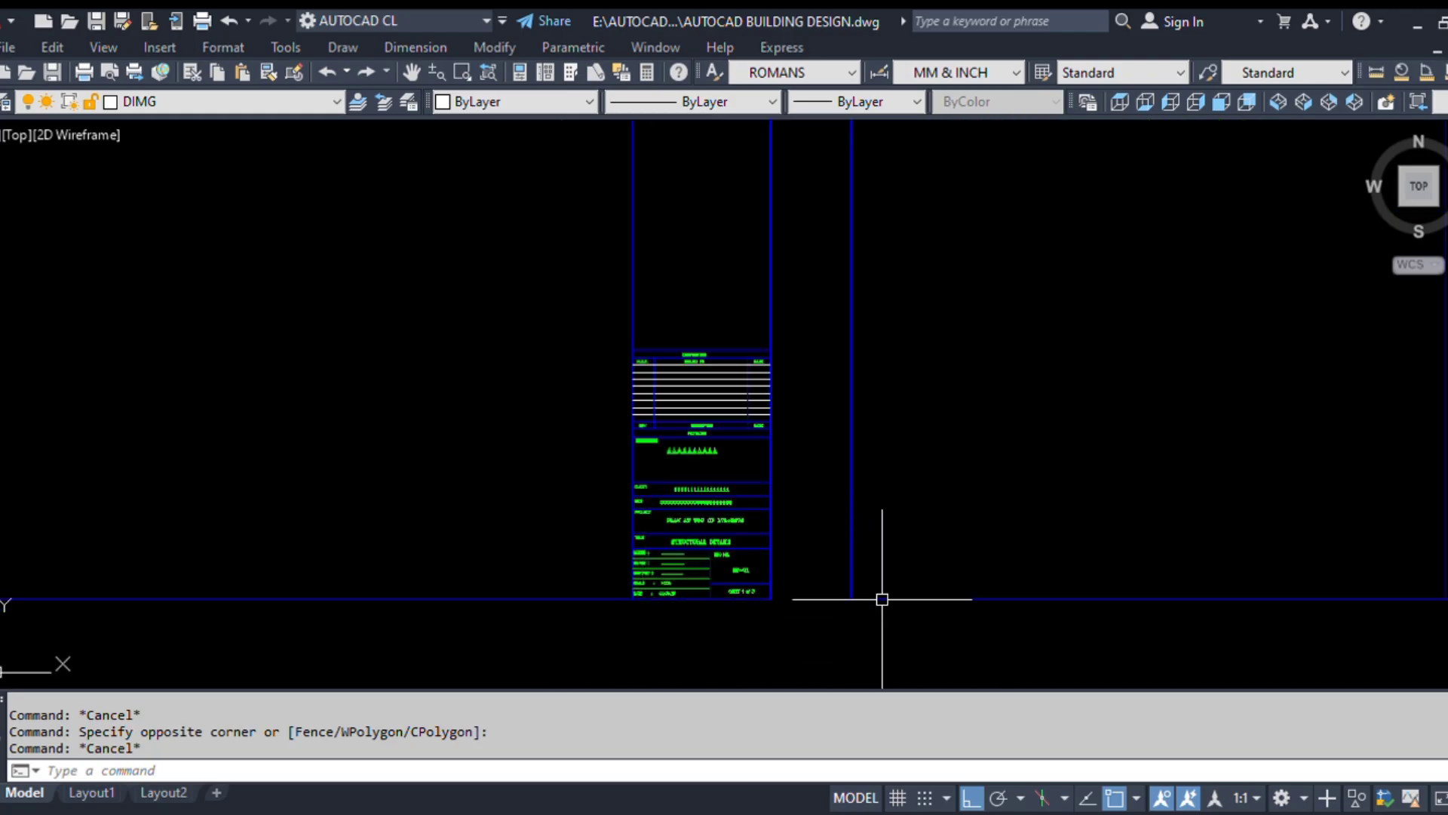
Step: Compare the larger sheet's filled title block with the empty title column of the smaller sheet
scroll(882, 599, down, 3)
scroll(850, 520, up, 3)
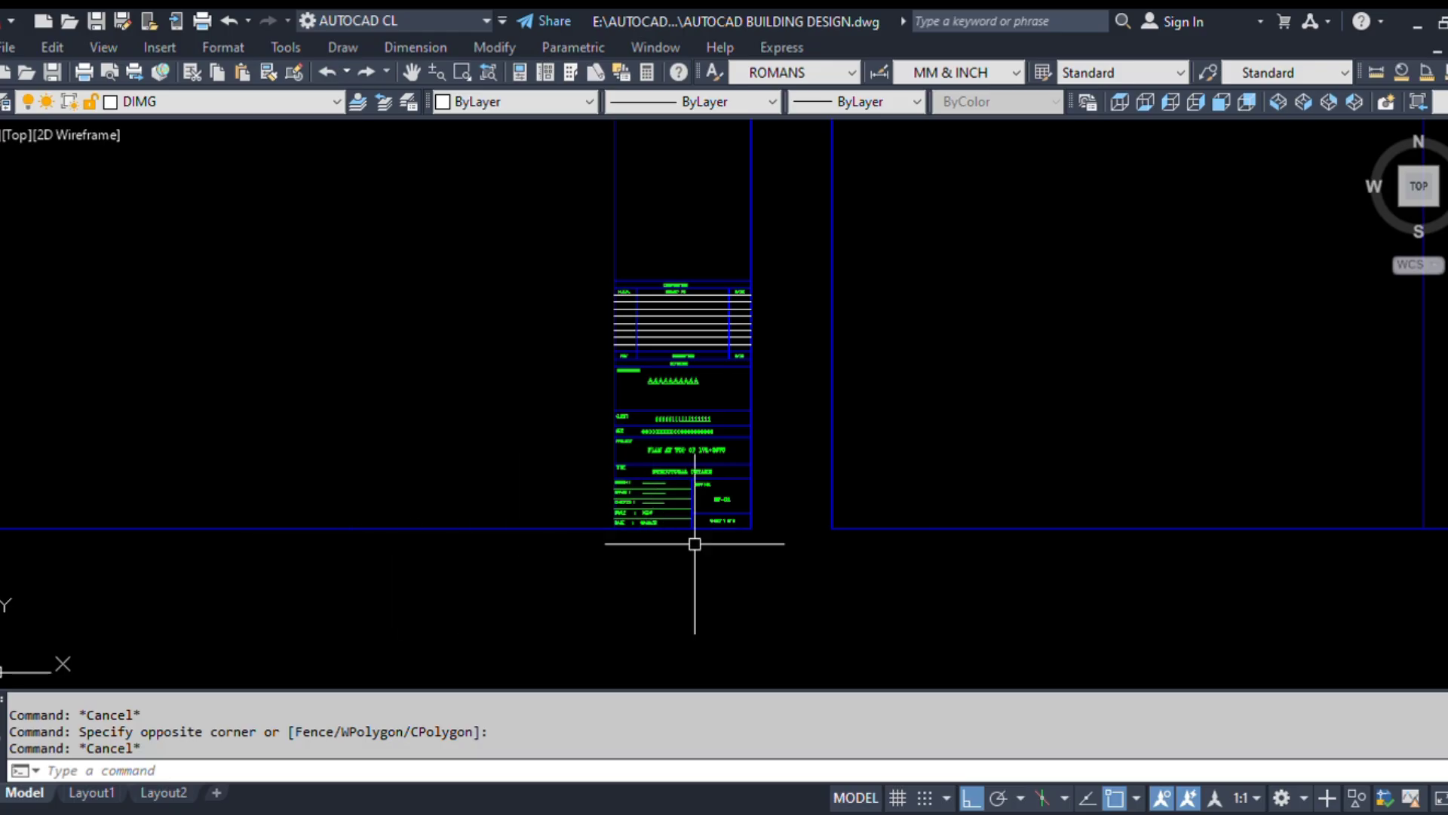
key(Escape)
scroll(615, 445, down, 5)
scroll(585, 437, up, 4)
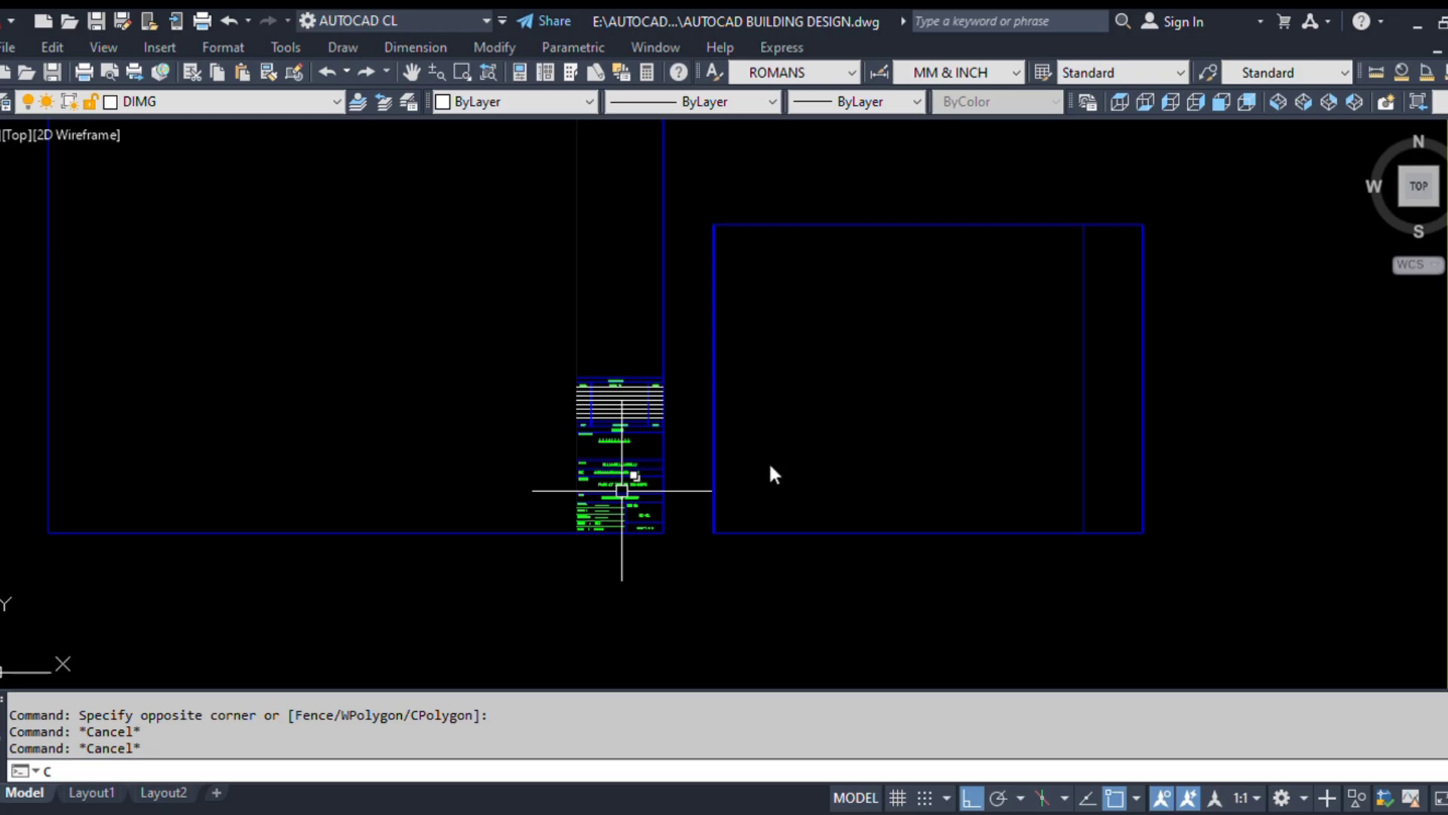
key(BackSpace)
scroll(1145, 524, up, 1)
scroll(1040, 511, down, 3)
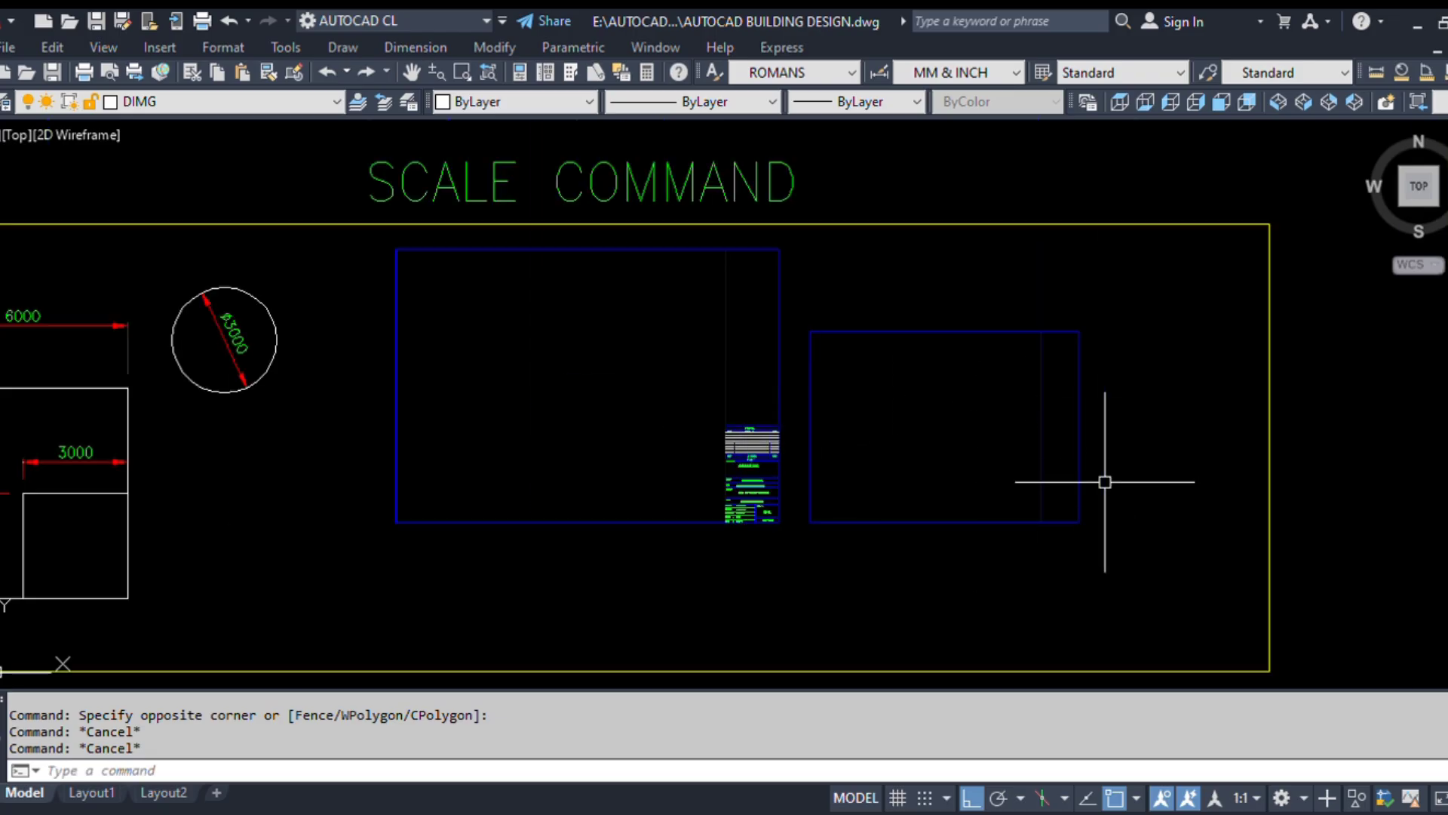
Step: Try to copy the title block contents from their lower-right corner to the smaller sheet's lower-right corner with Ortho off
text(co)
key(Return)
scroll(851, 505, up, 2)
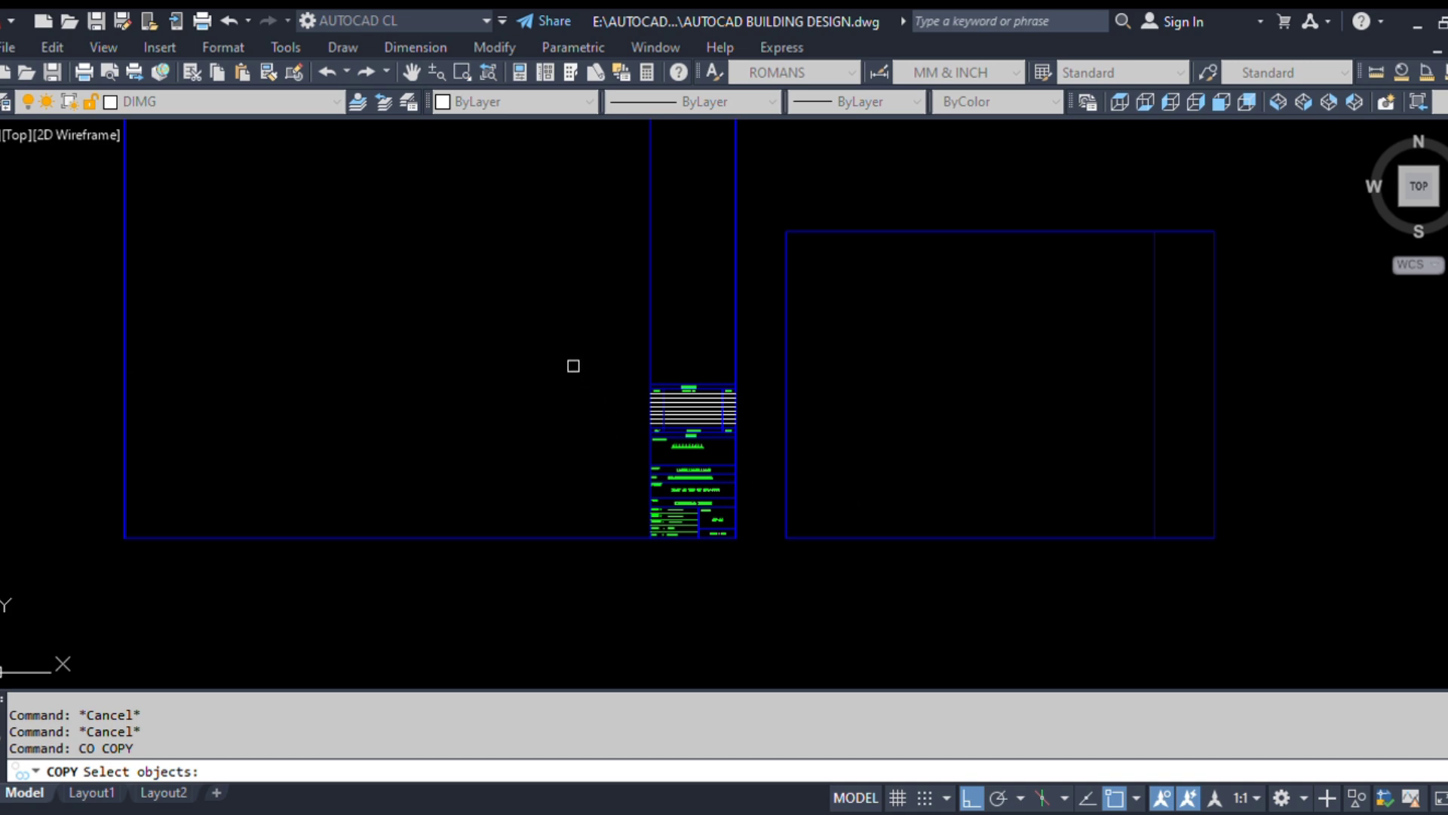
click(573, 366)
click(853, 672)
scroll(777, 546, up, 4)
key(Return)
click(610, 520)
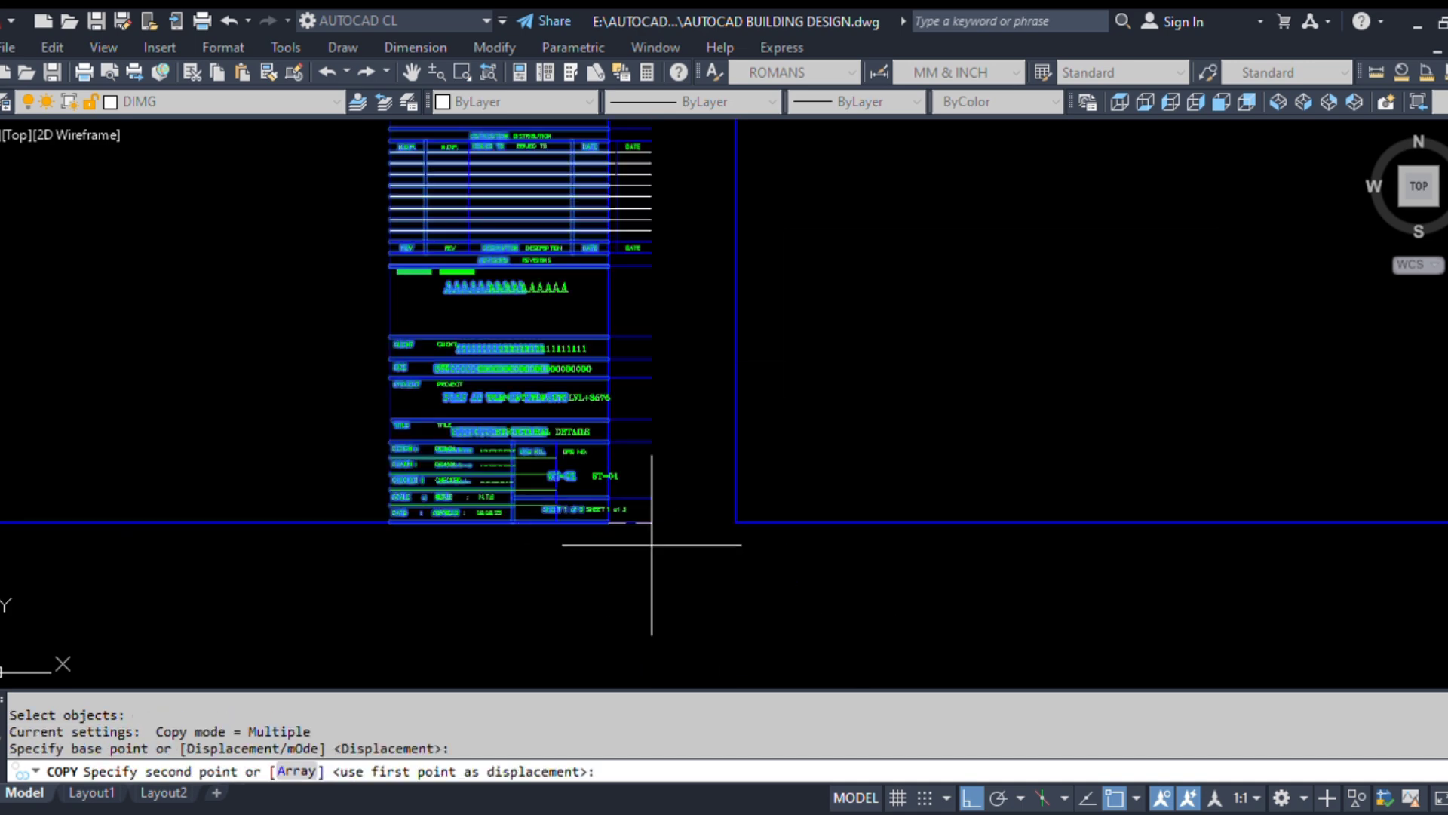
scroll(518, 517, down, 4)
key(F8)
scroll(897, 543, up, 3)
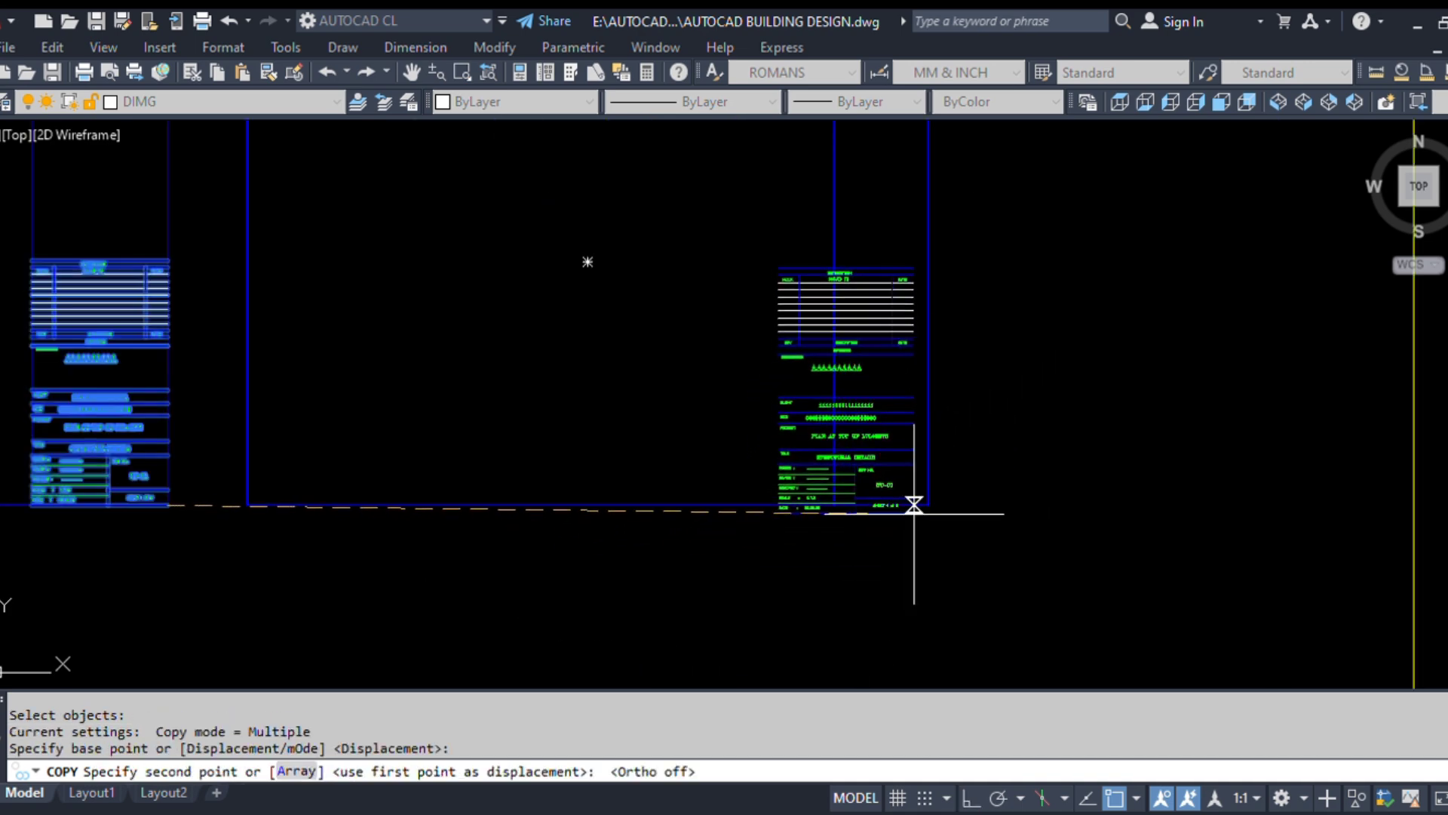
scroll(913, 503, up, 2)
click(932, 501)
scroll(740, 459, up, 5)
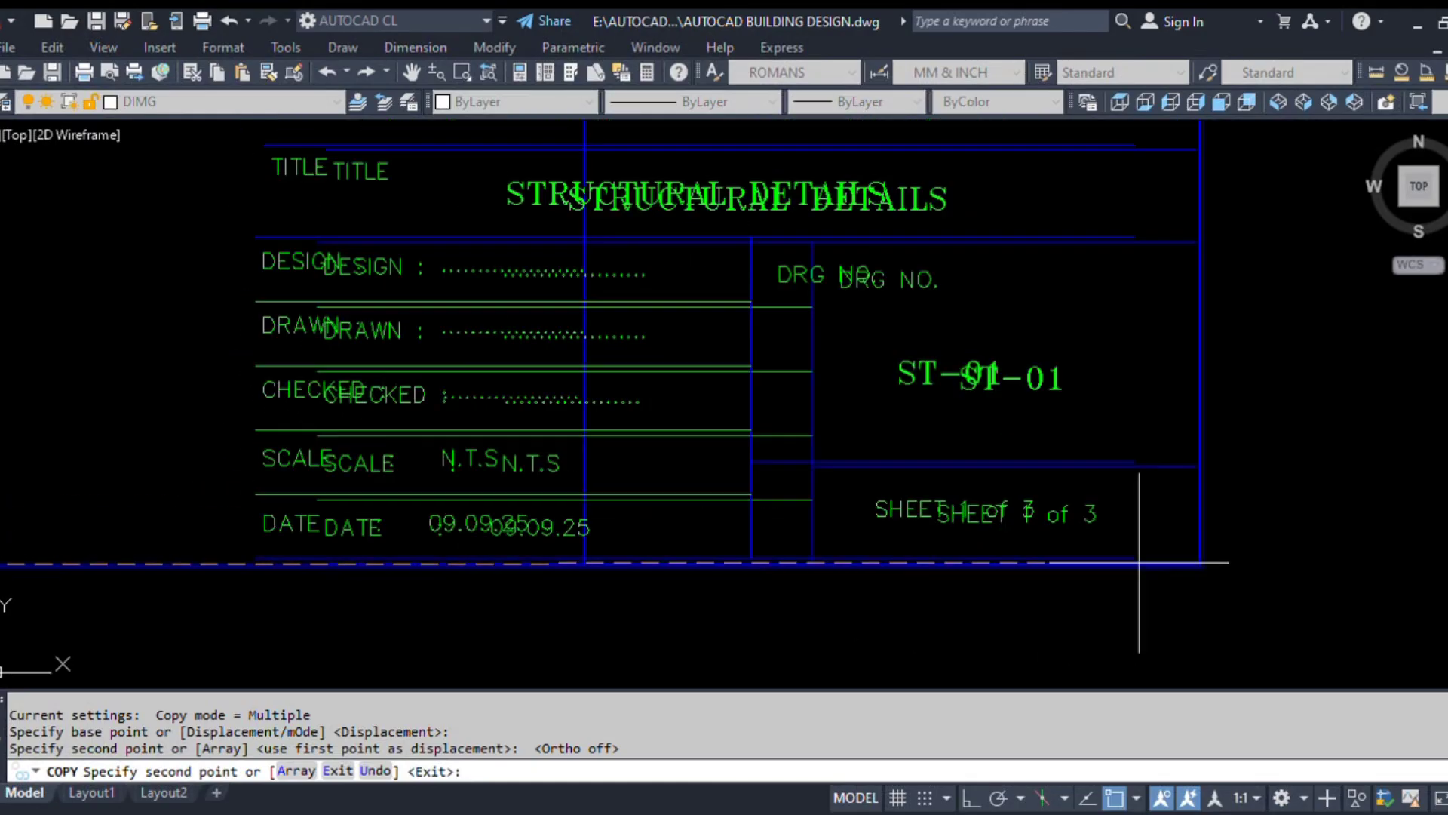
scroll(478, 598, down, 2)
scroll(938, 510, down, 4)
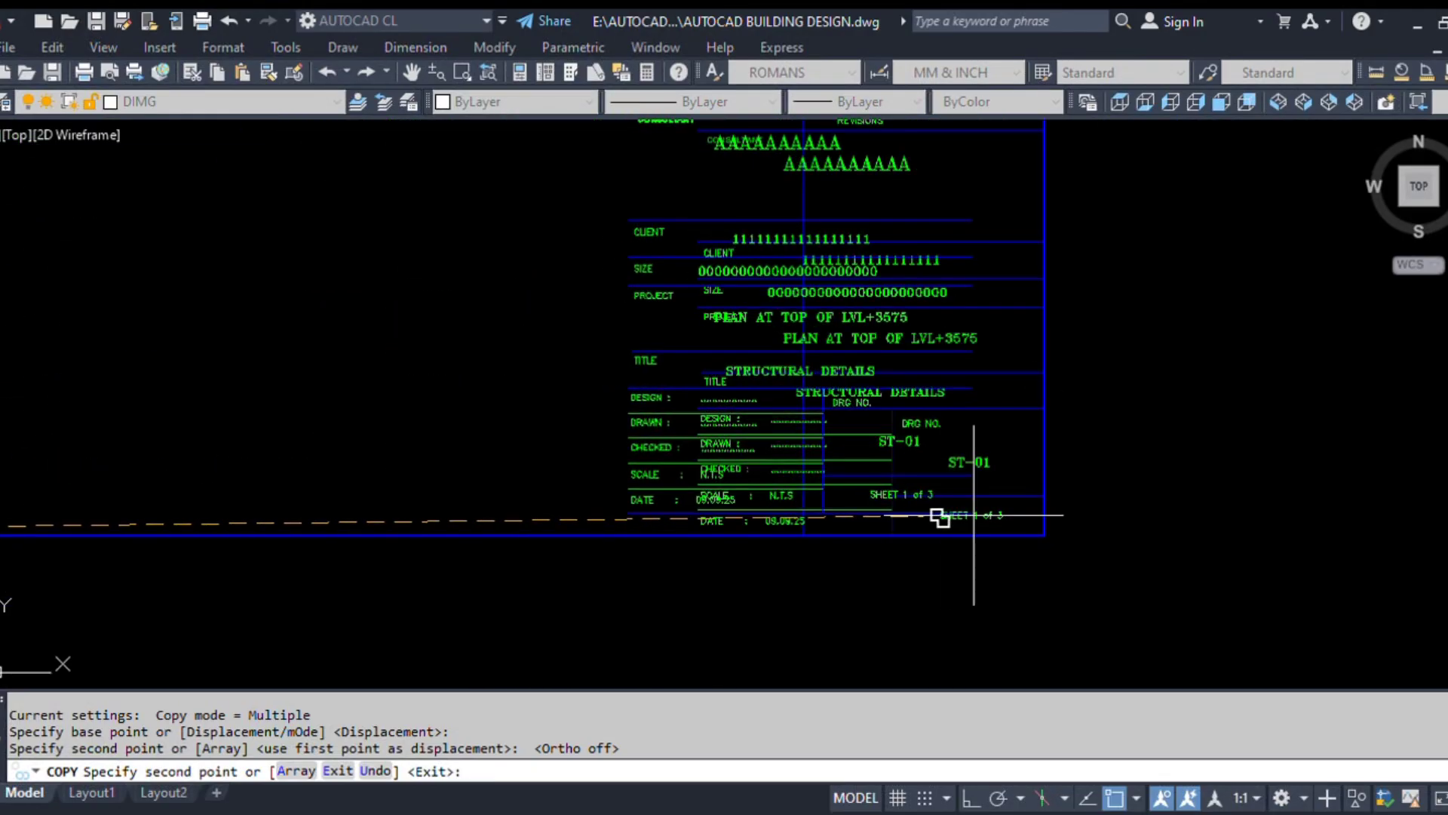
Step: Undo the last copy placement and place the title block copy in the empty space beyond the smaller sheet's right edge
key(ctrl+z)
scroll(951, 505, down, 7)
scroll(1086, 528, up, 3)
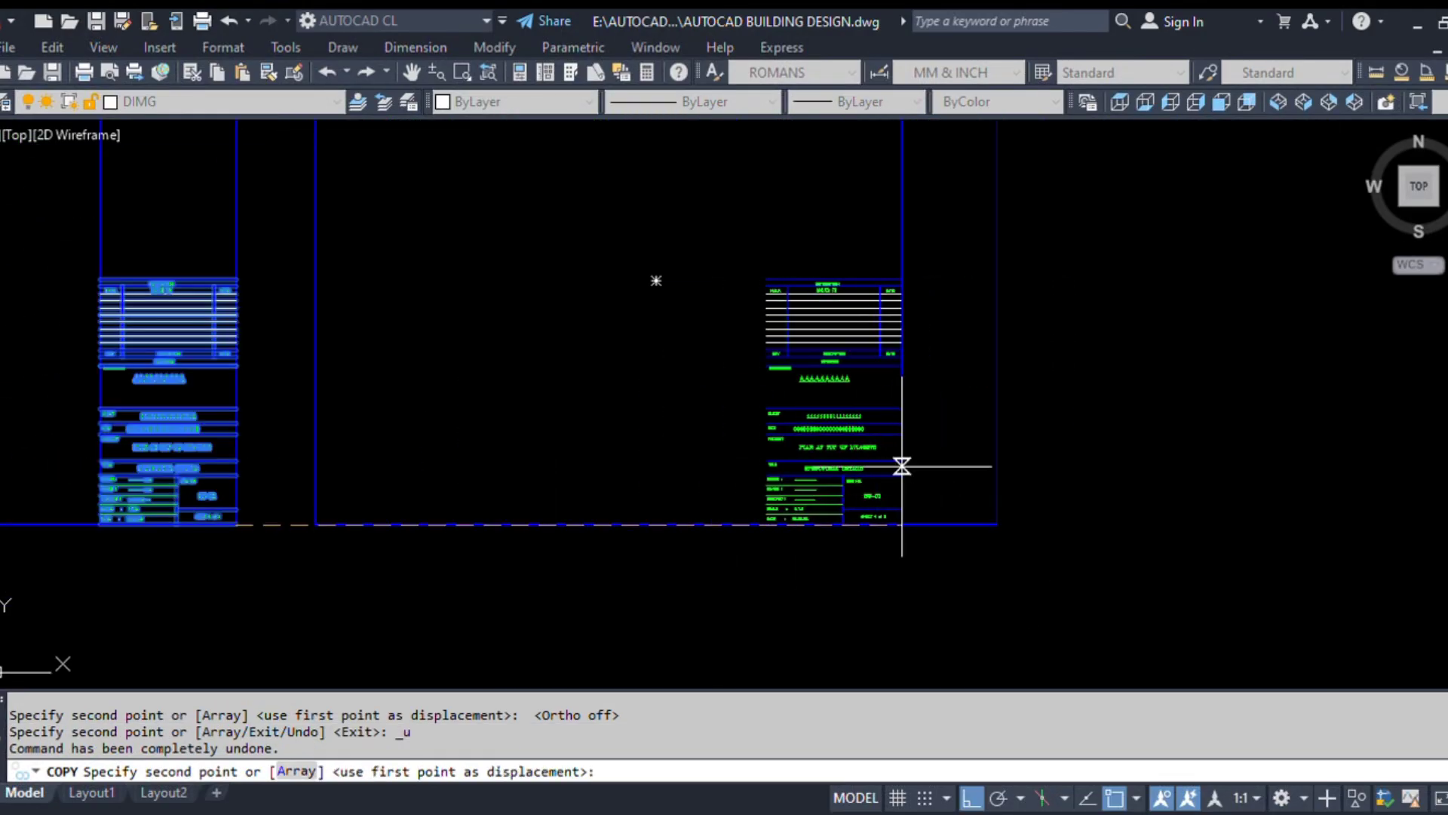
click(1217, 466)
key(Escape)
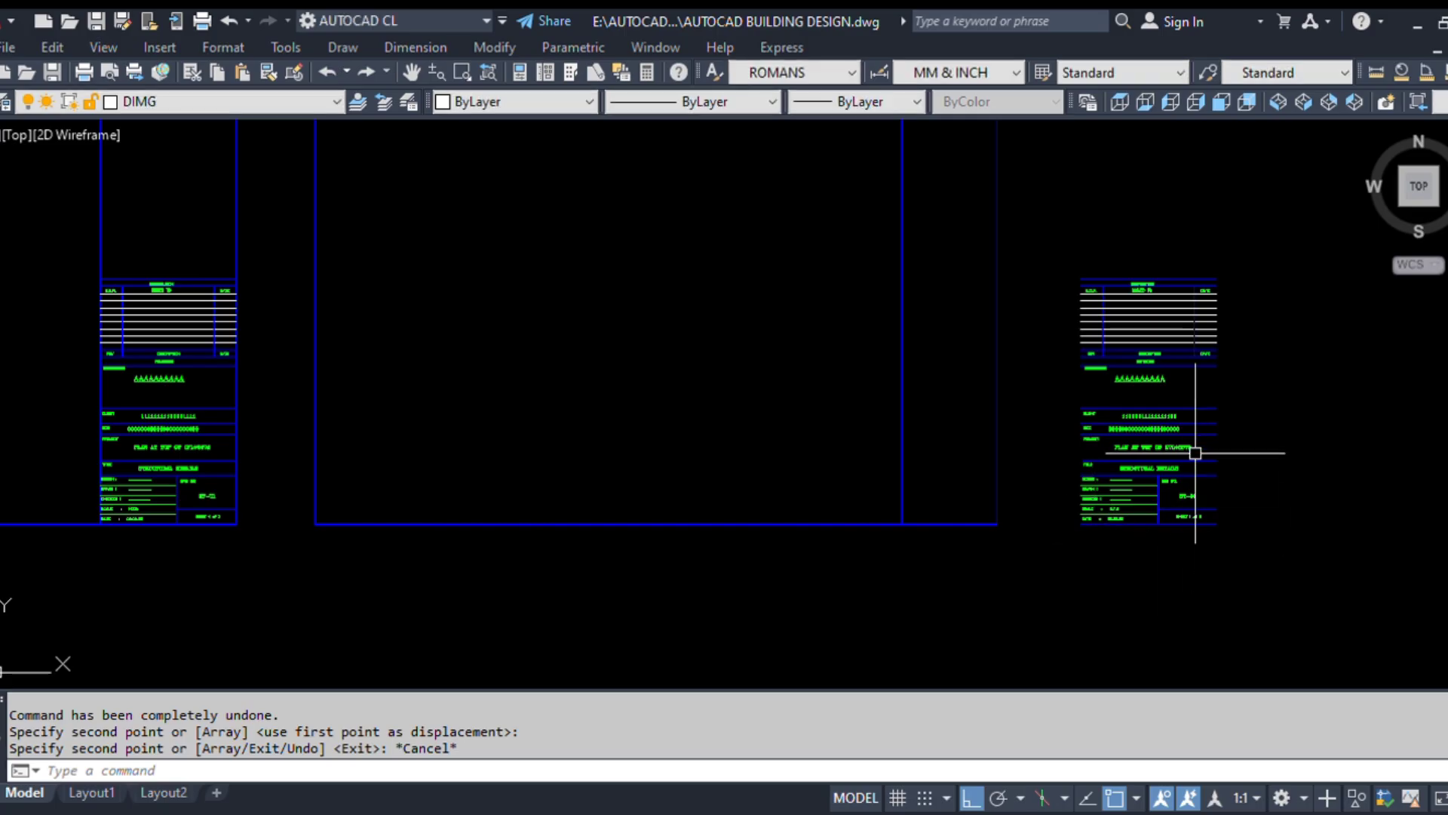
Step: Move the copied title block by its upper-right corner horizontally onto the smaller sheet's right border
scroll(1195, 452, up, 2)
scroll(780, 419, down, 2)
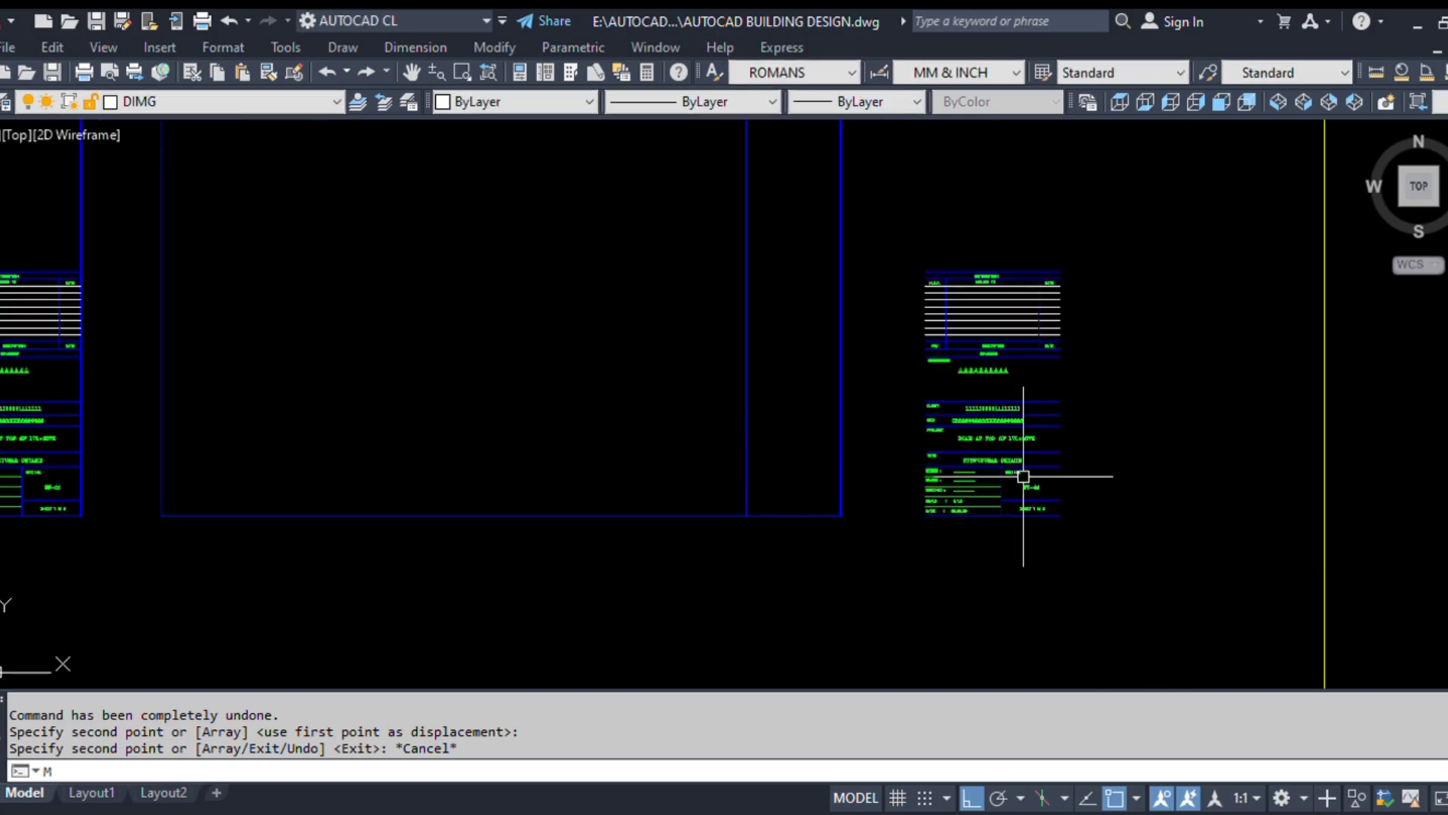
text(m)
key(Return)
click(1147, 552)
click(769, 136)
scroll(1084, 297, up, 4)
key(Return)
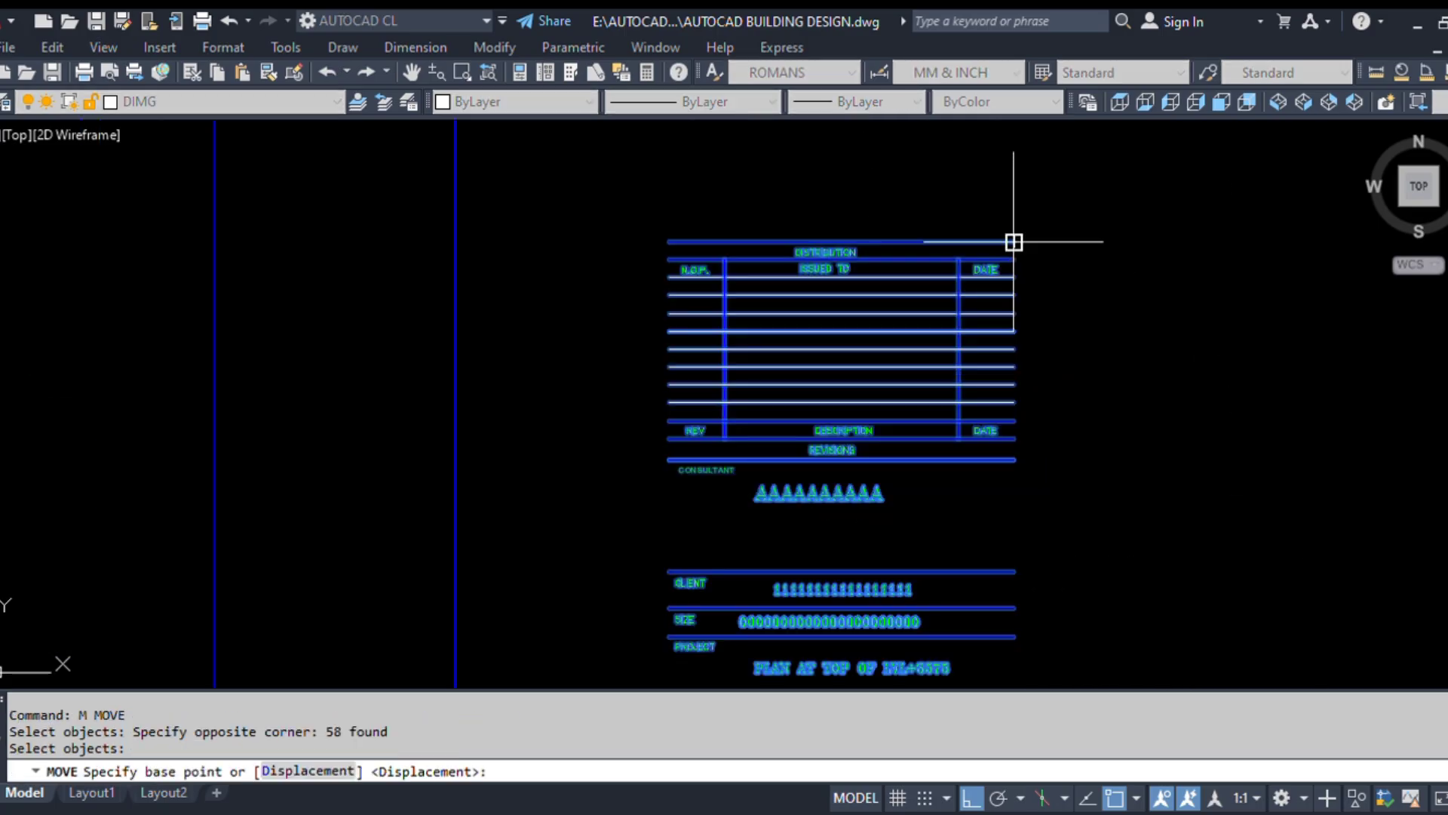
click(1011, 243)
scroll(614, 232, up, 2)
scroll(641, 316, up, 2)
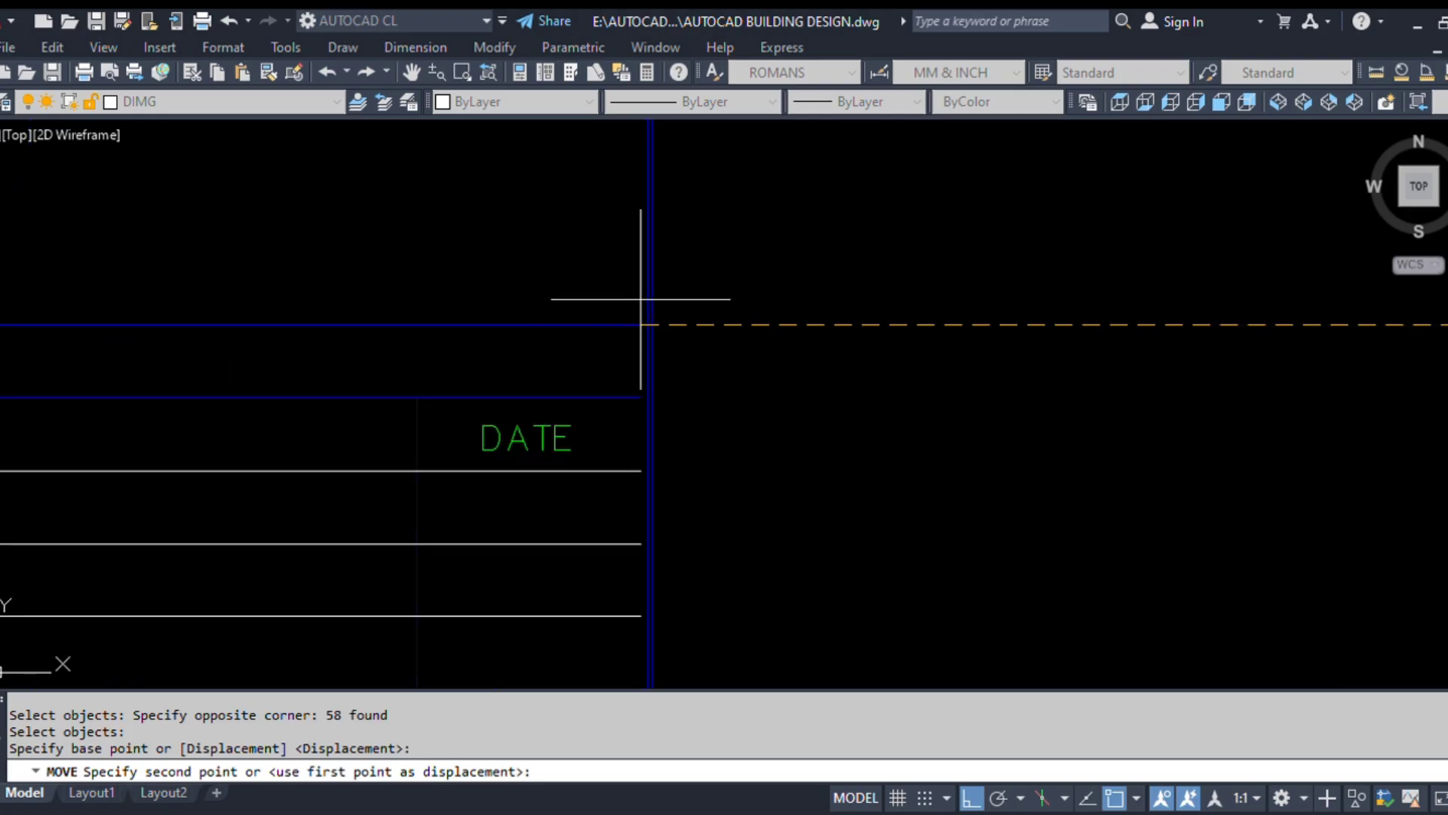
click(647, 324)
scroll(791, 246, down, 5)
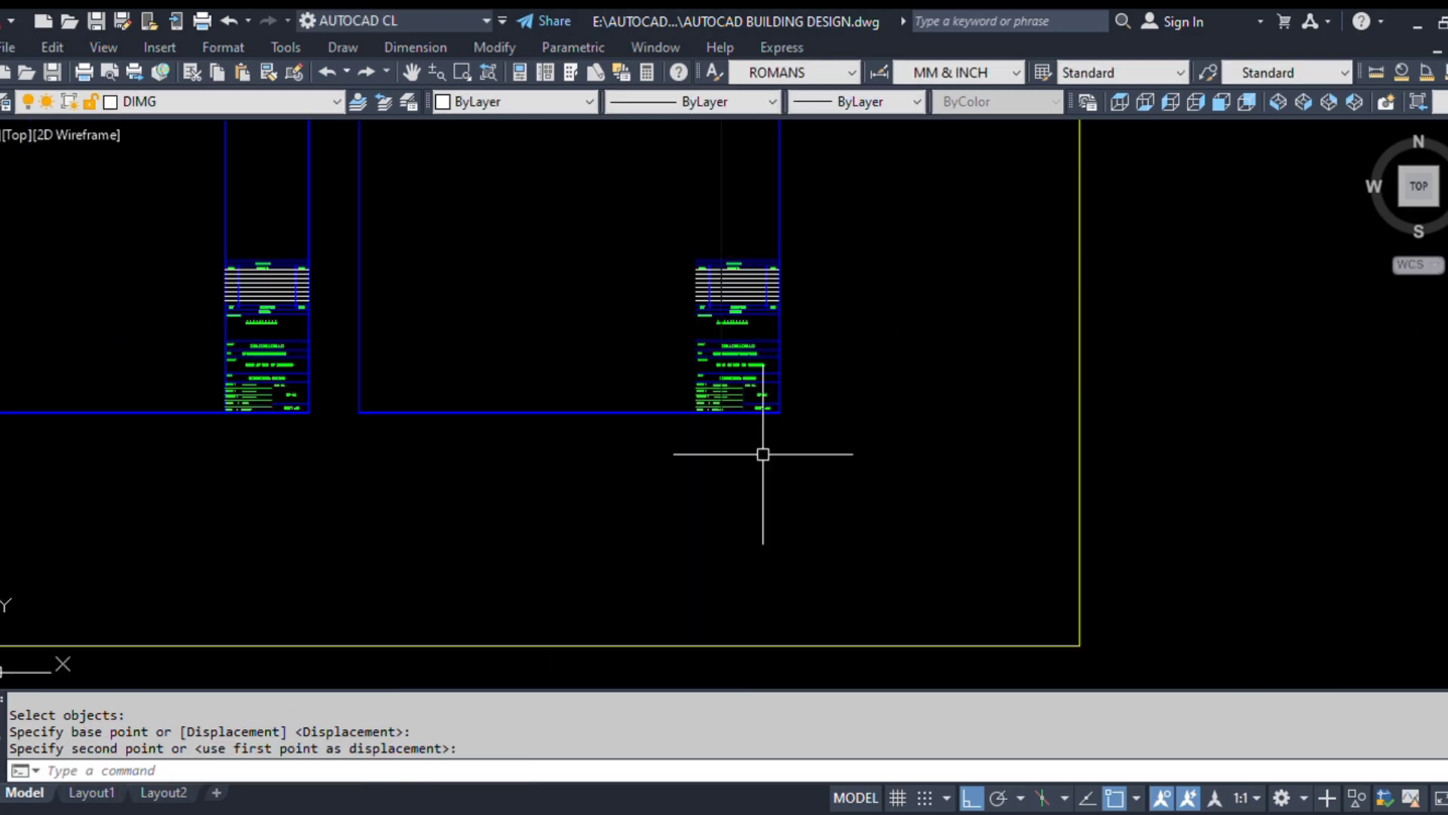
scroll(821, 496, up, 3)
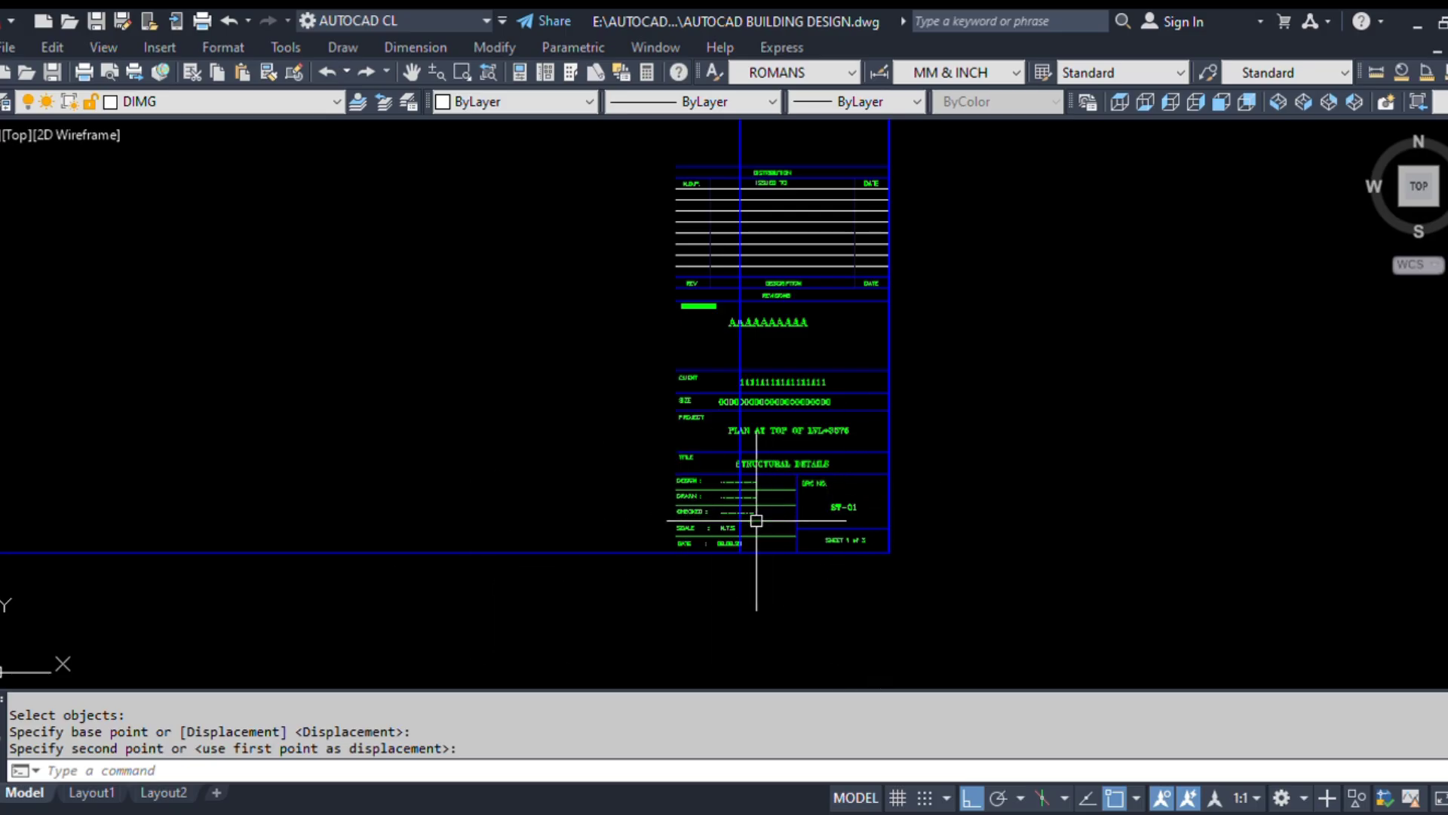
key(Return)
text(P)
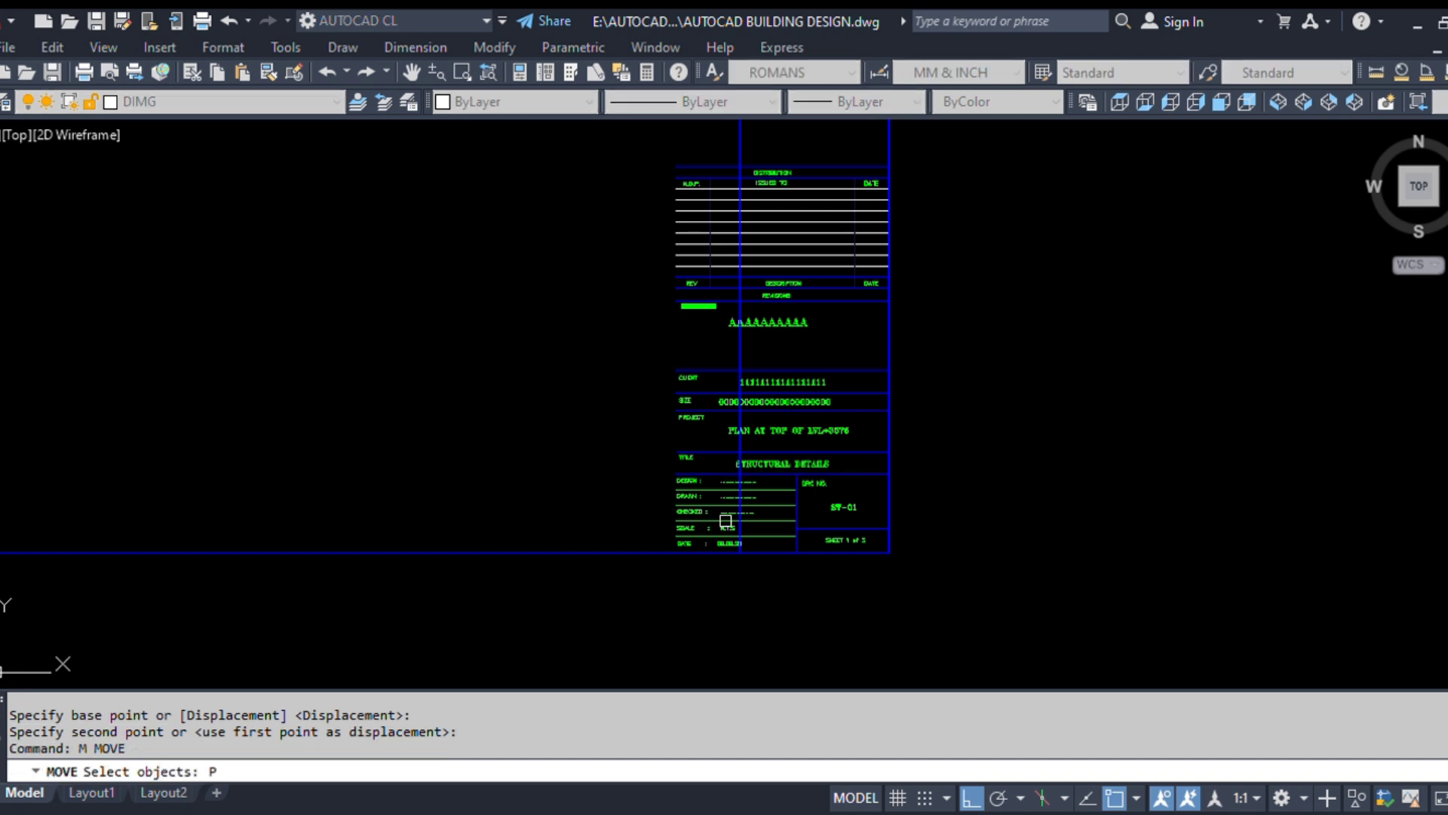
key(Return)
scroll(790, 472, down, 3)
key(Escape)
Step: Erase the title block copy from the smaller sheet
click(663, 295)
click(1013, 623)
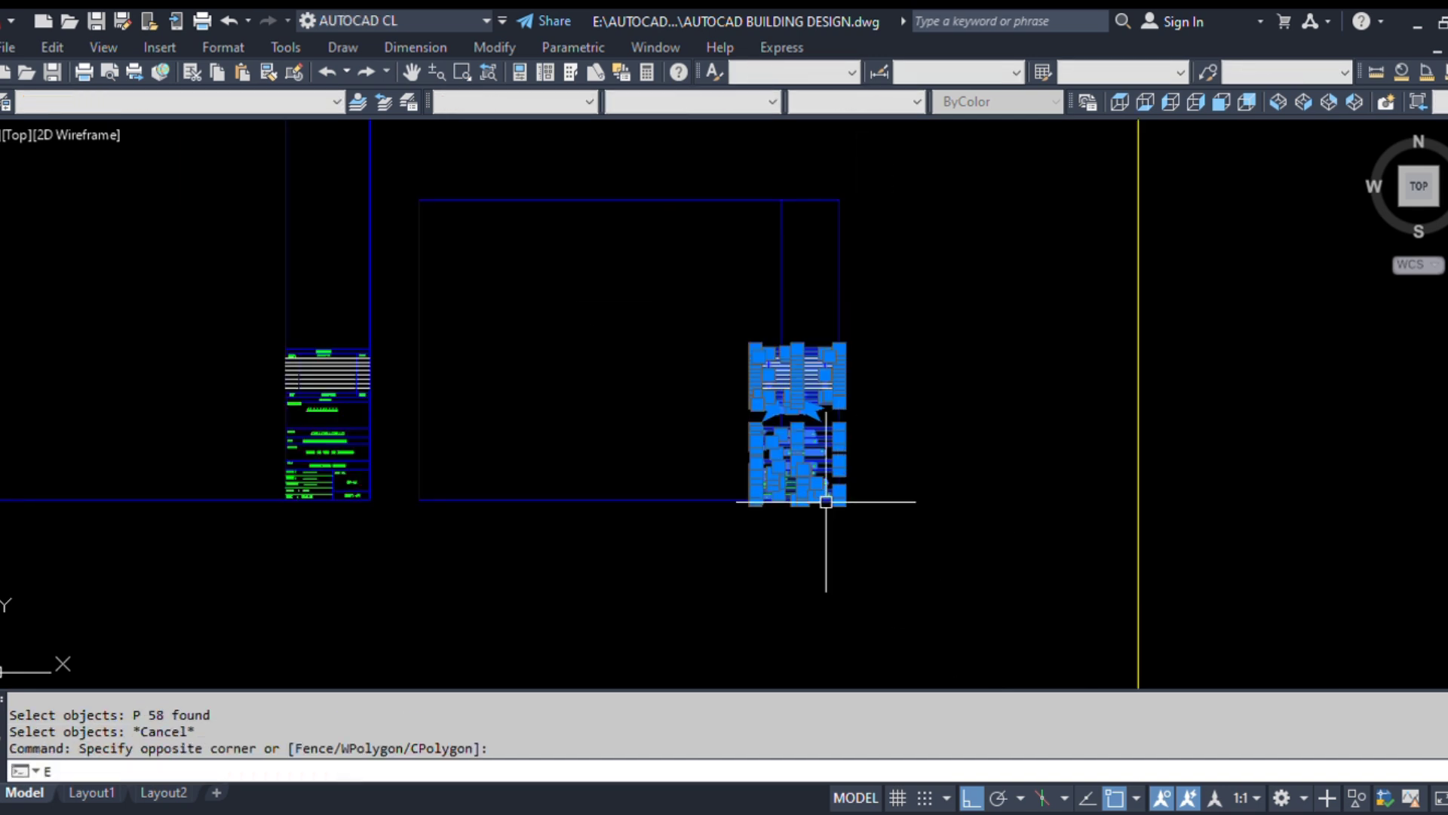
text(E)
key(Return)
middle_drag(559, 556, 688, 528)
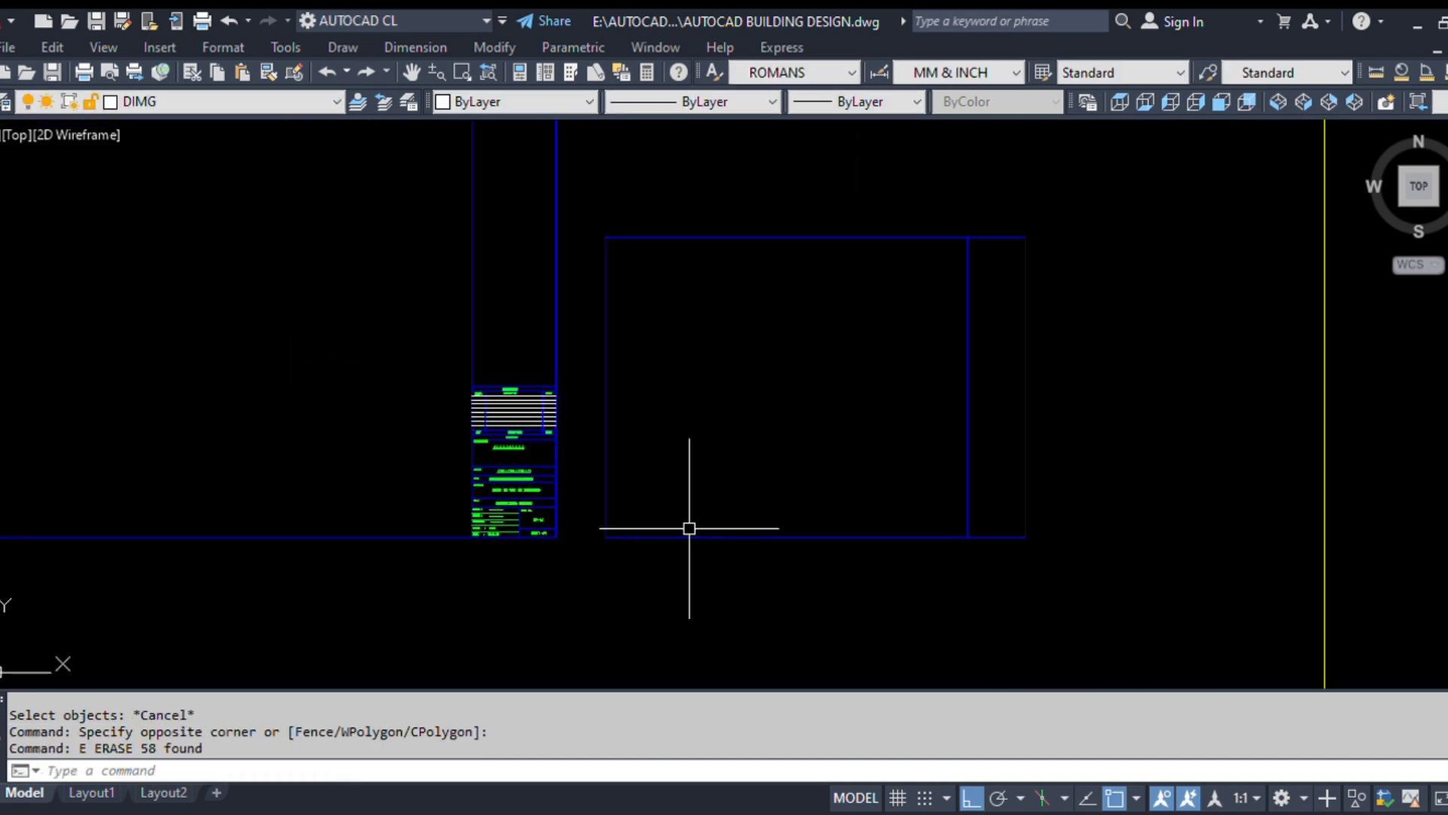
scroll(524, 558, up, 2)
text(c)
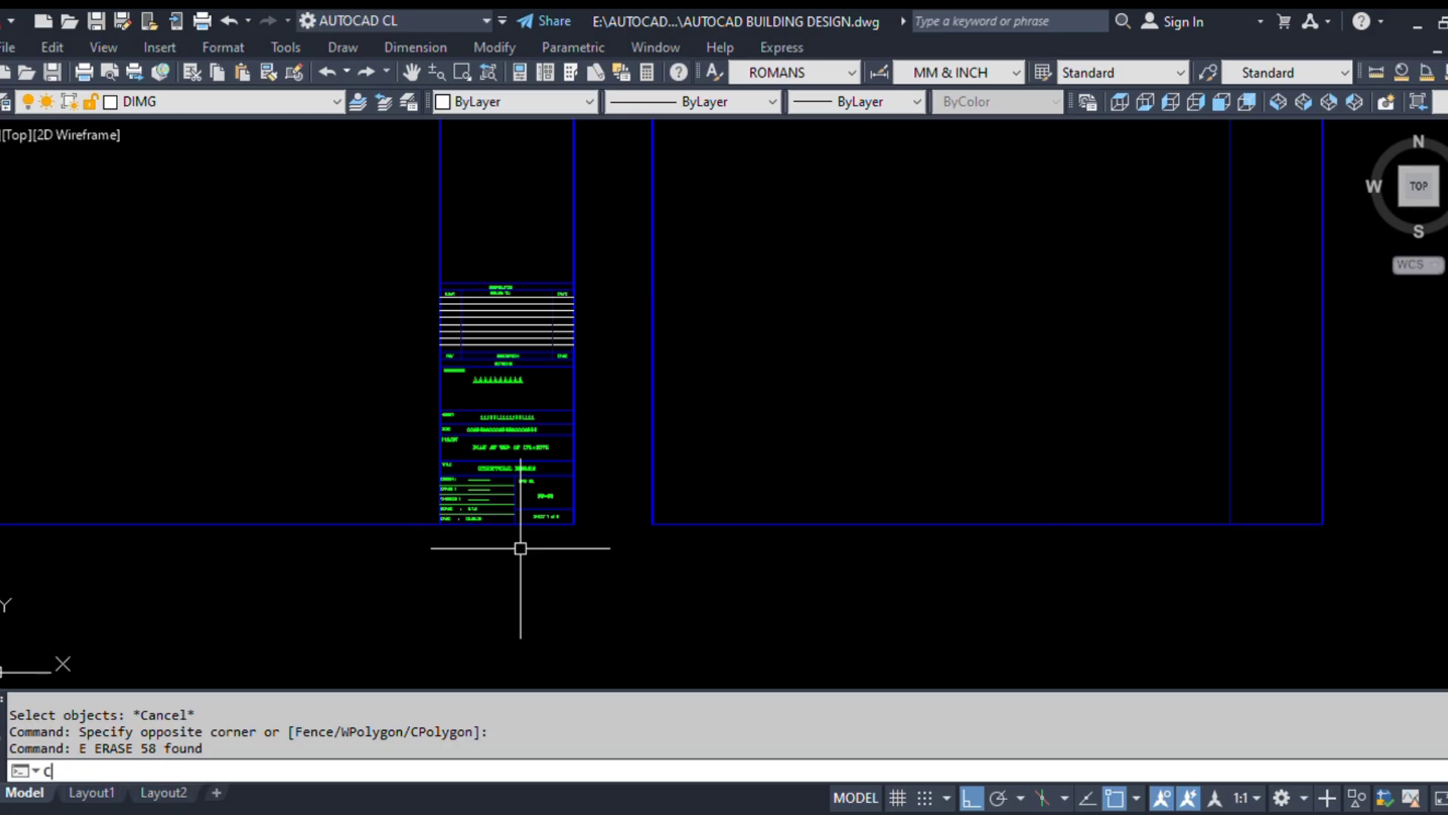
text(o)
key(Return)
click(362, 258)
click(643, 601)
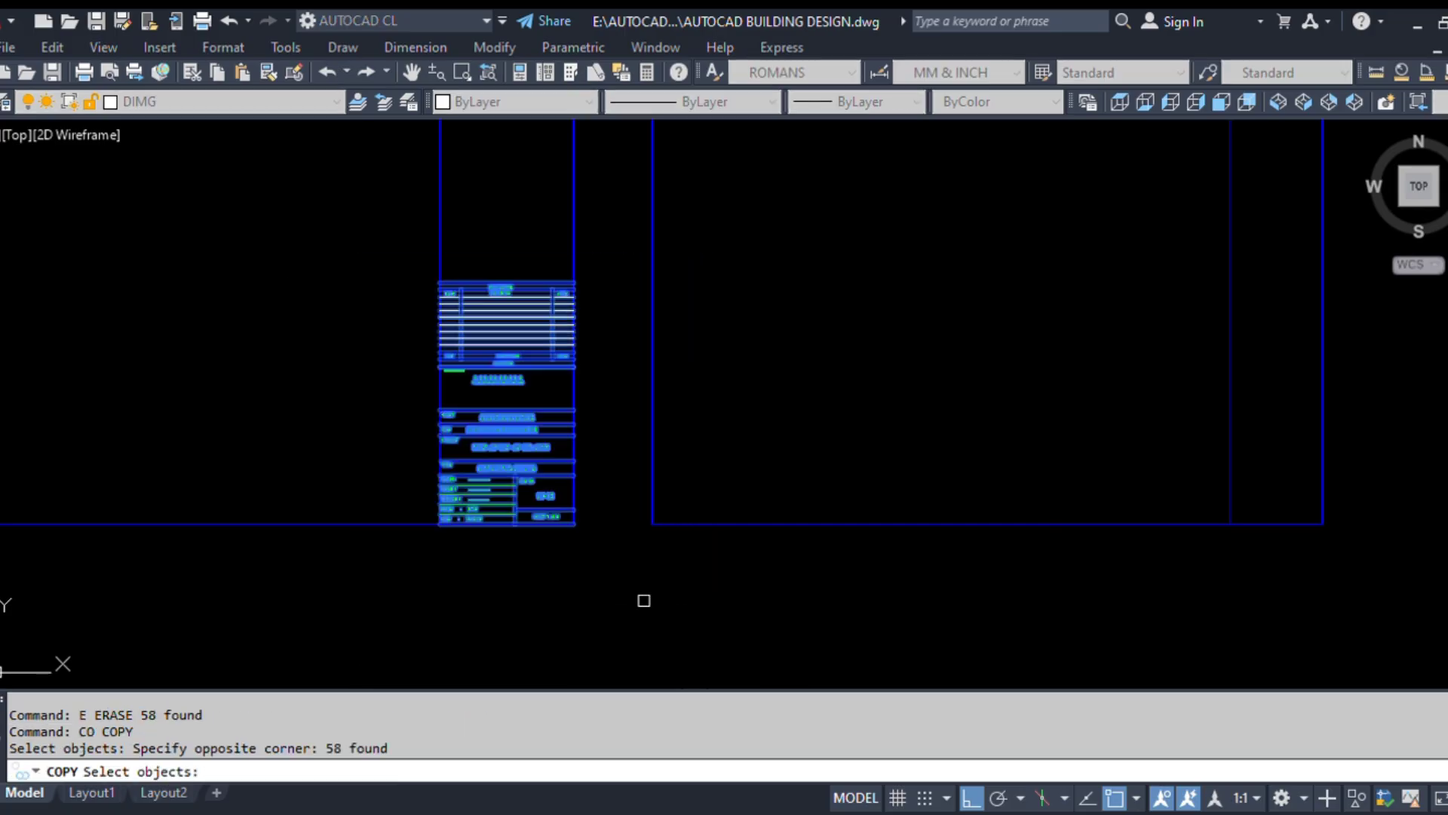
key(Return)
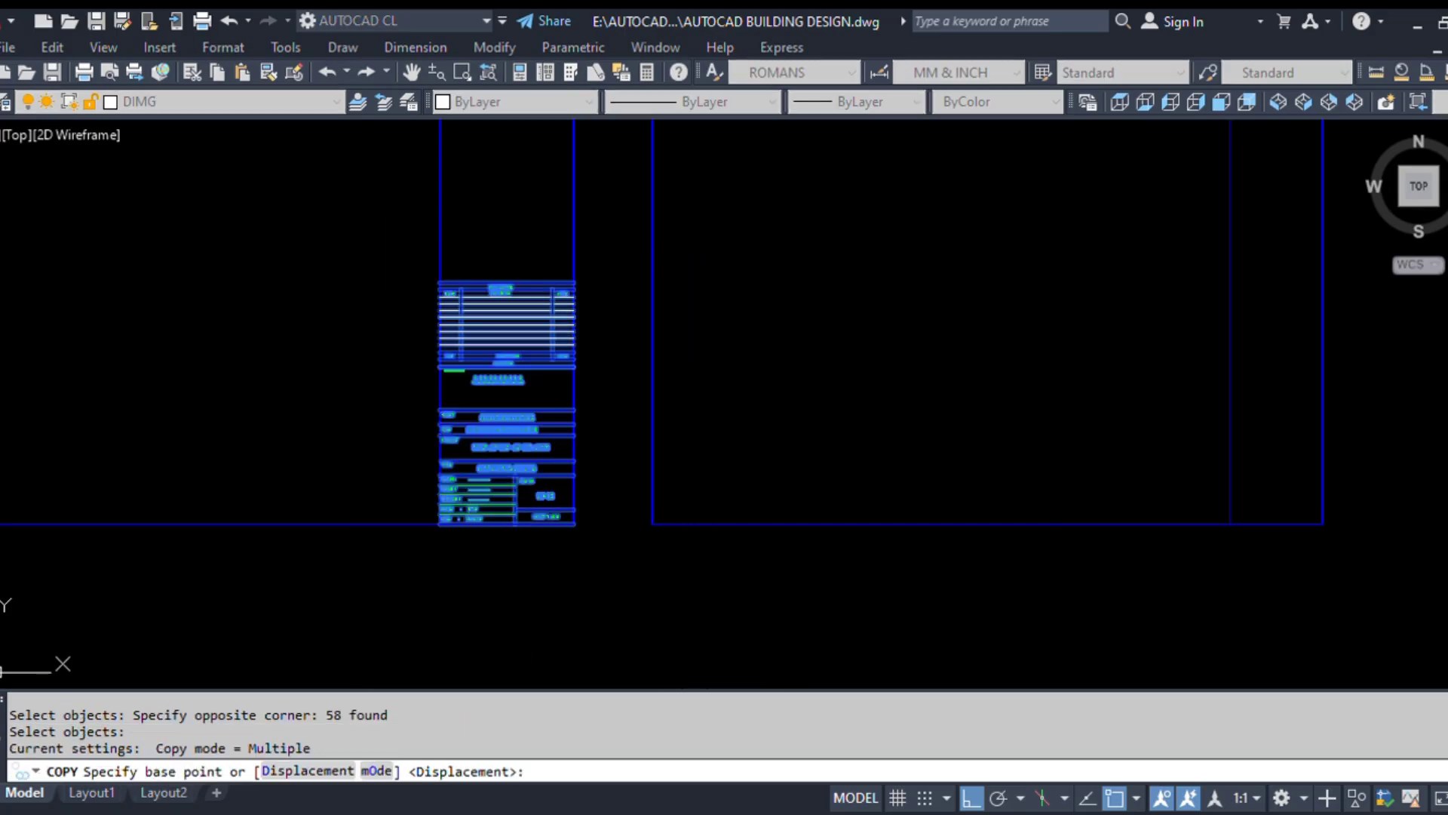
key(Escape)
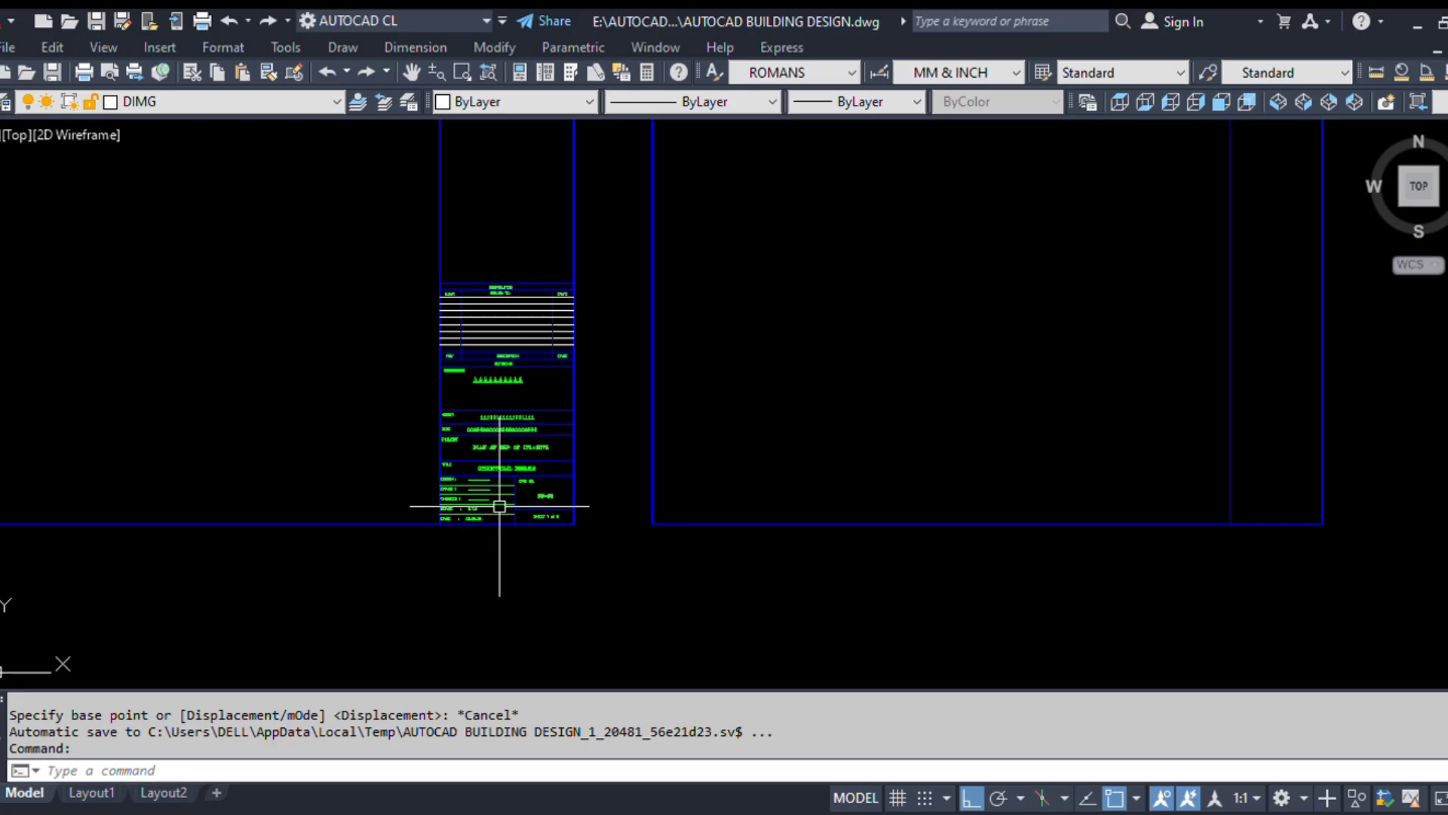
Step: Move the title block contents from the larger sheet by their lower-right corner onto the smaller sheet's inner lower-right corner, with Ortho off
text(m)
key(Return)
click(355, 225)
click(766, 638)
scroll(659, 536, up, 8)
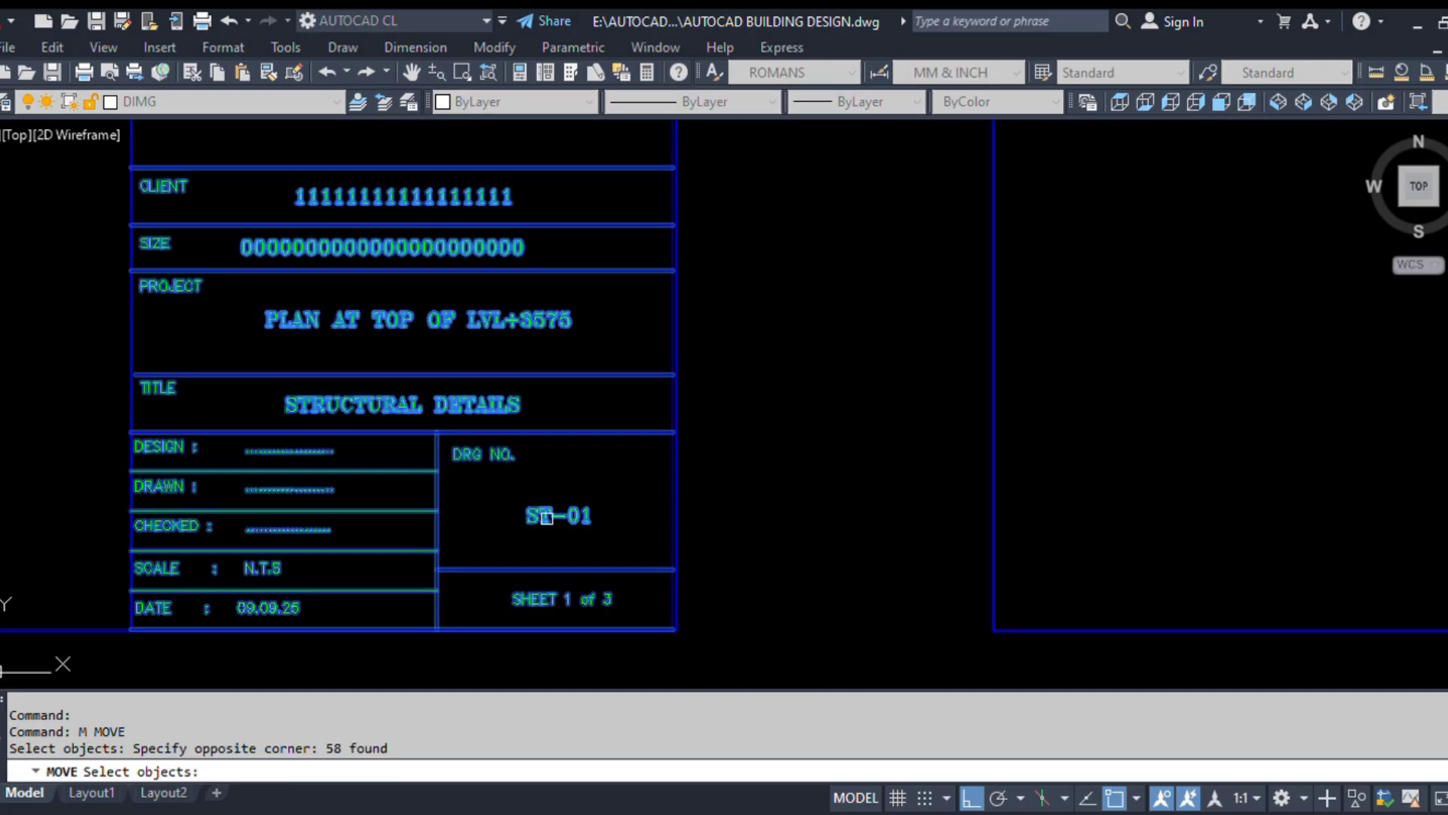
key(Return)
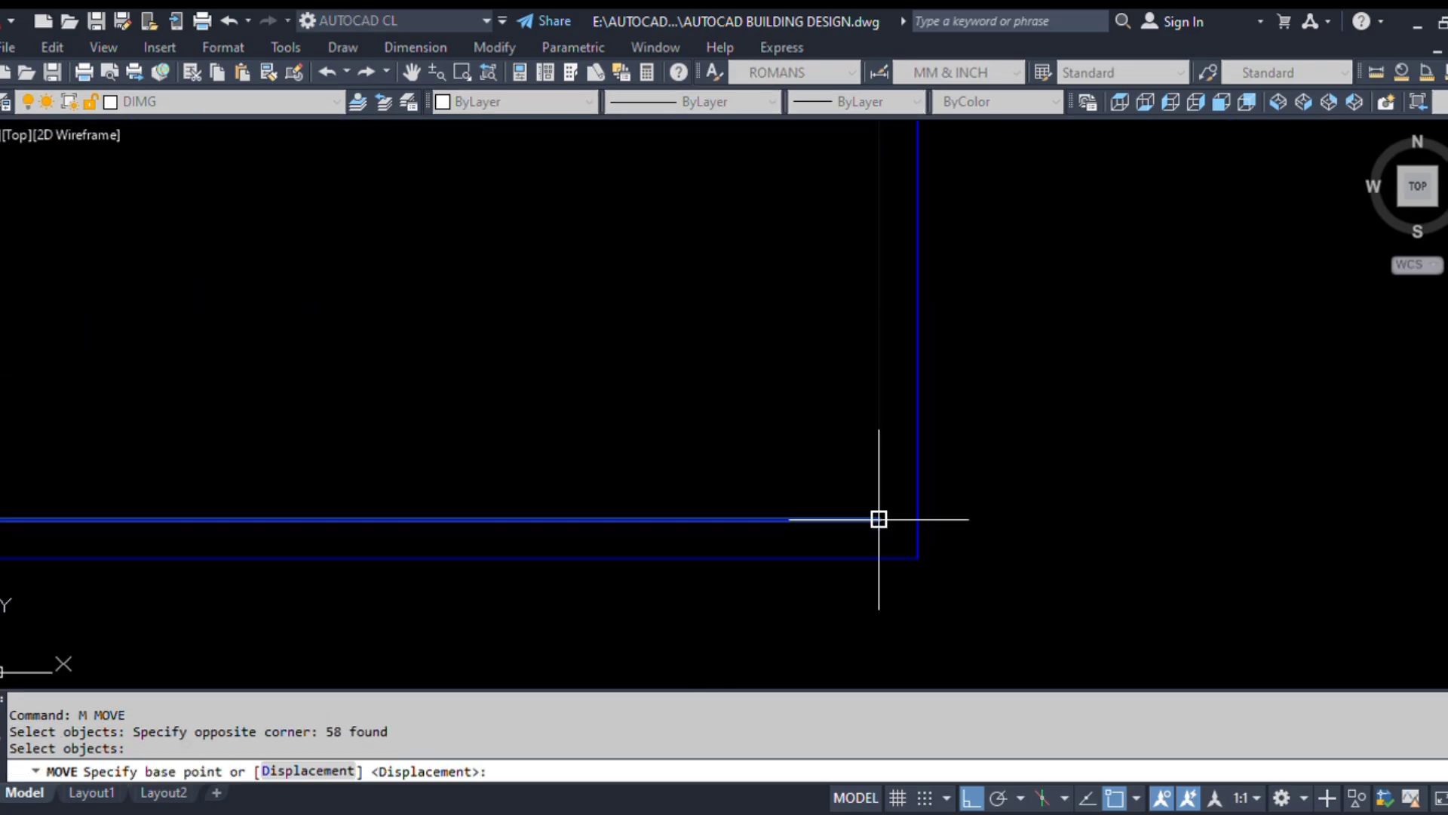
click(879, 518)
scroll(350, 363, down, 12)
key(F8)
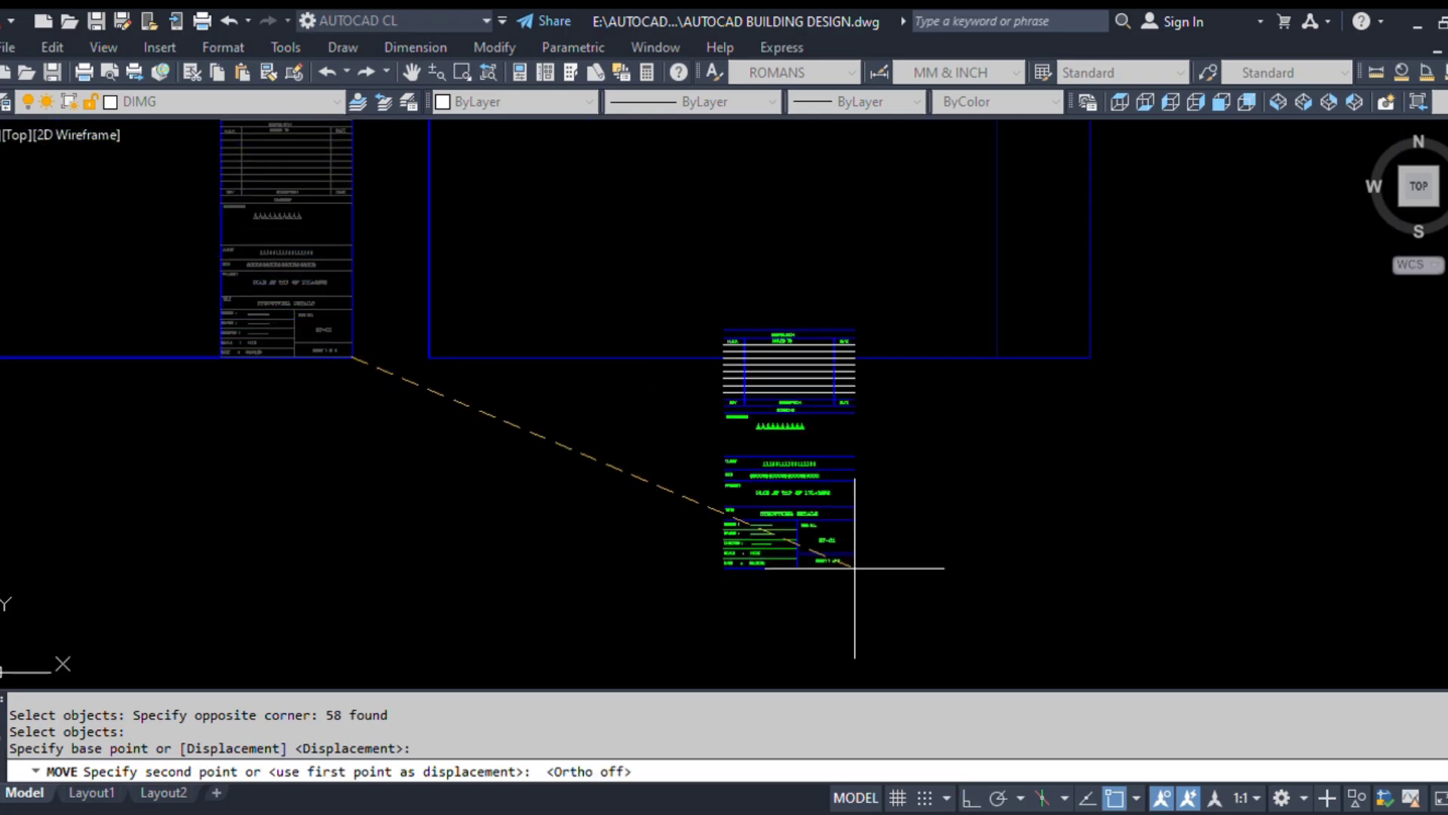
scroll(1116, 346, up, 4)
scroll(1005, 378, up, 8)
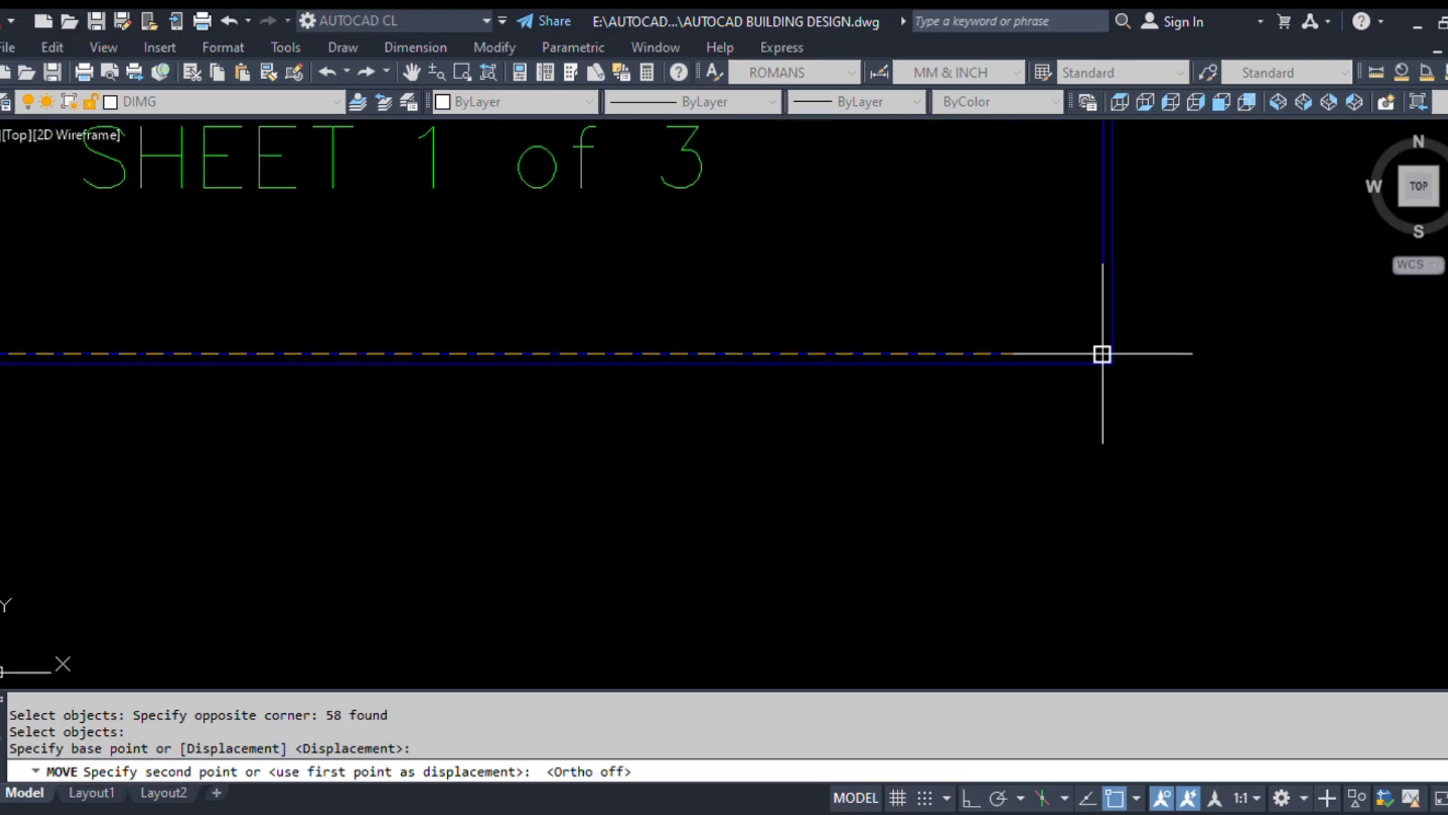
click(1102, 352)
scroll(1002, 535, down, 8)
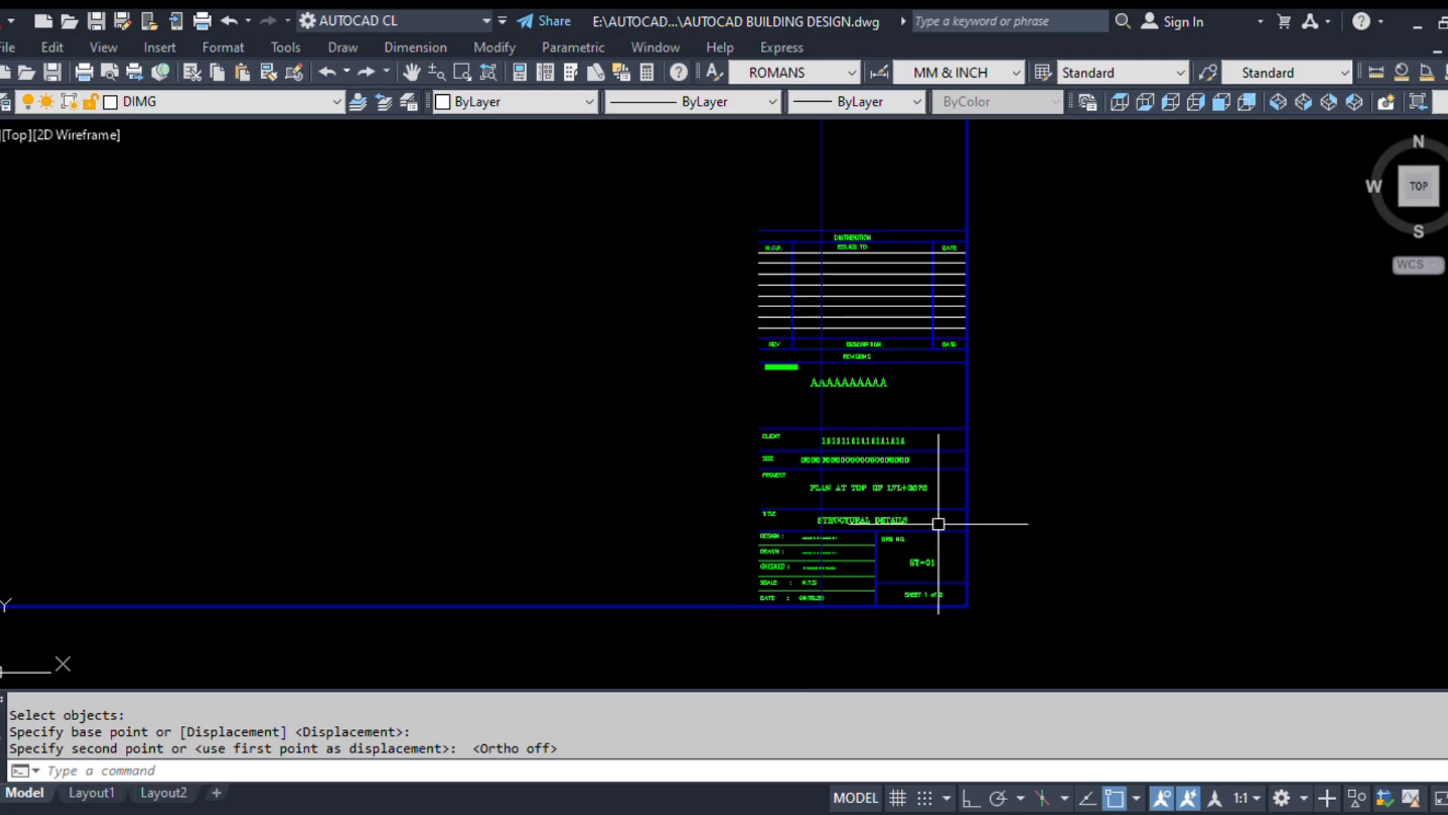
Step: Start the Scale command on the moved title block contents, using their lower-right corner as the base point
scroll(879, 517, down, 5)
scroll(931, 524, up, 6)
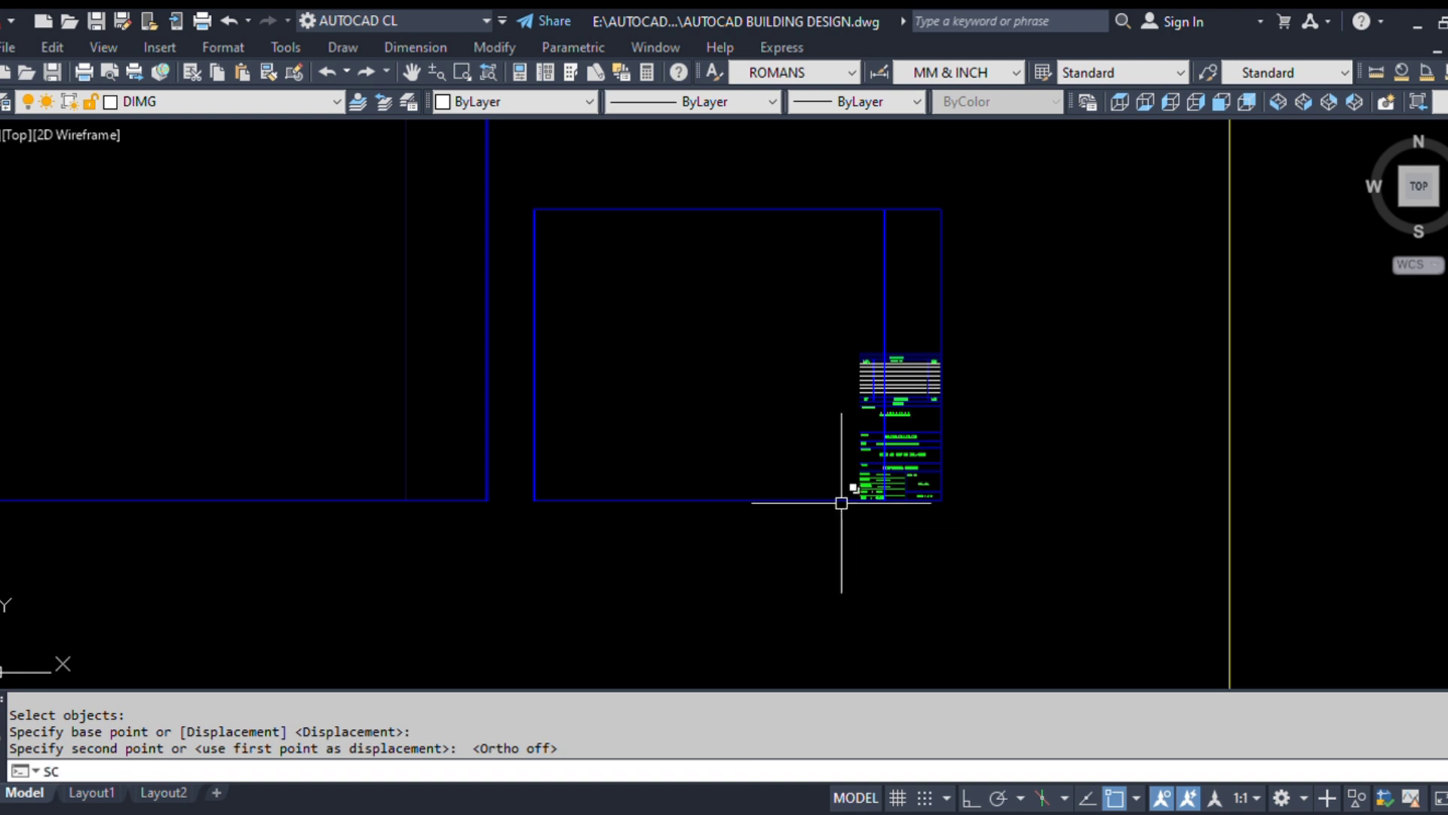
key(Return)
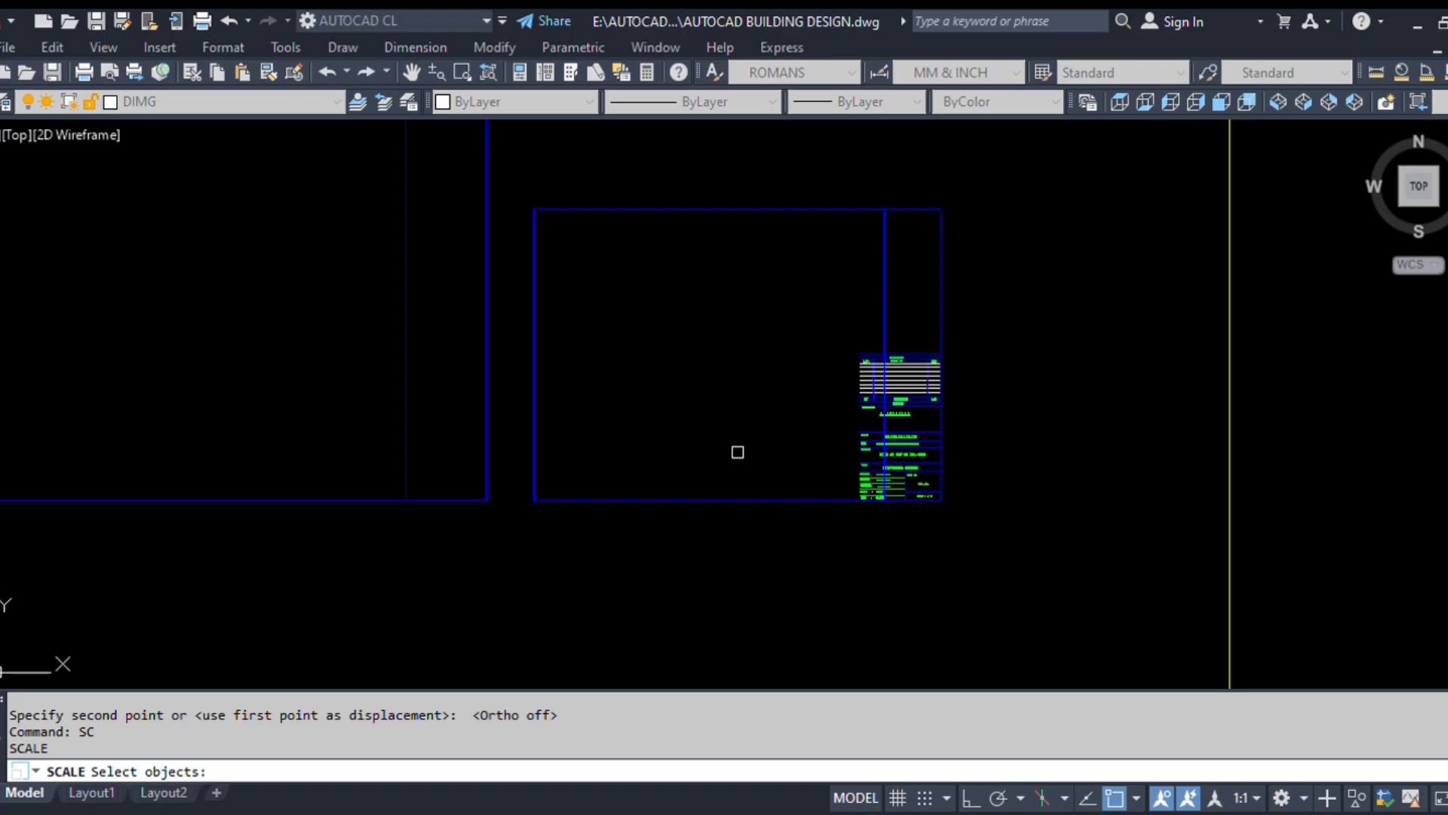
scroll(822, 355, up, 4)
click(831, 256)
scroll(885, 301, down, 4)
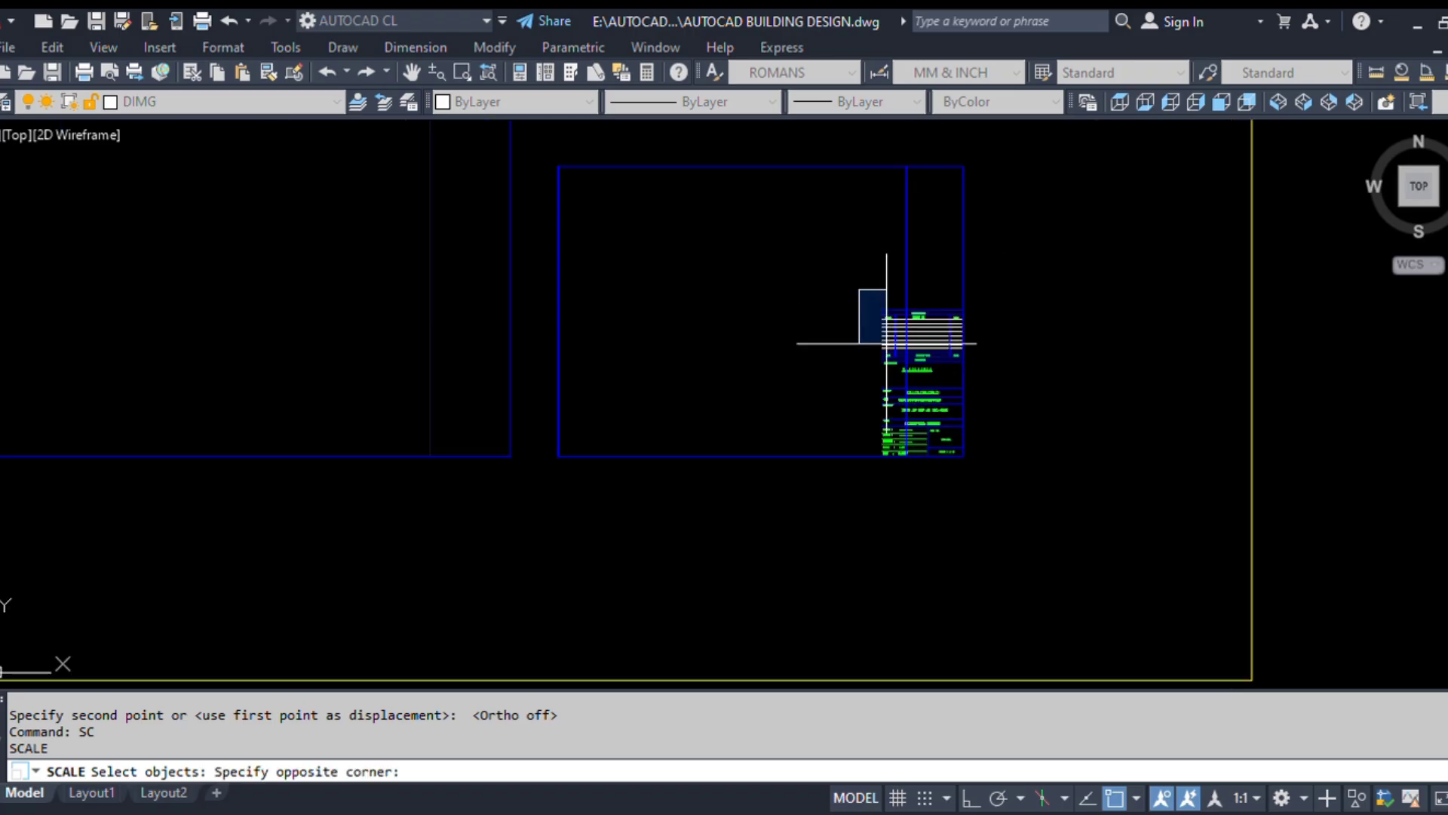
scroll(961, 492, up, 2)
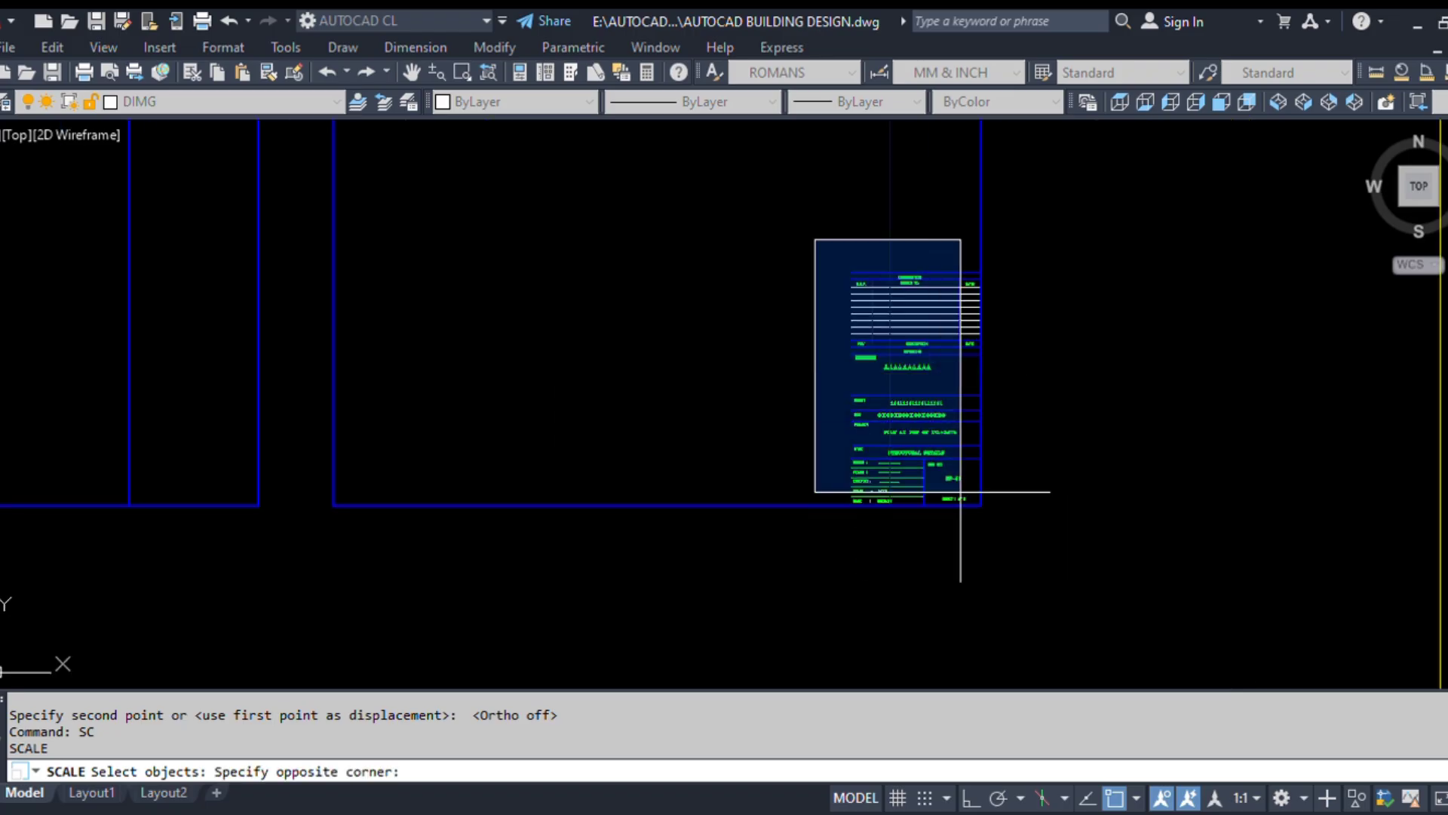
click(1072, 586)
scroll(965, 524, up, 4)
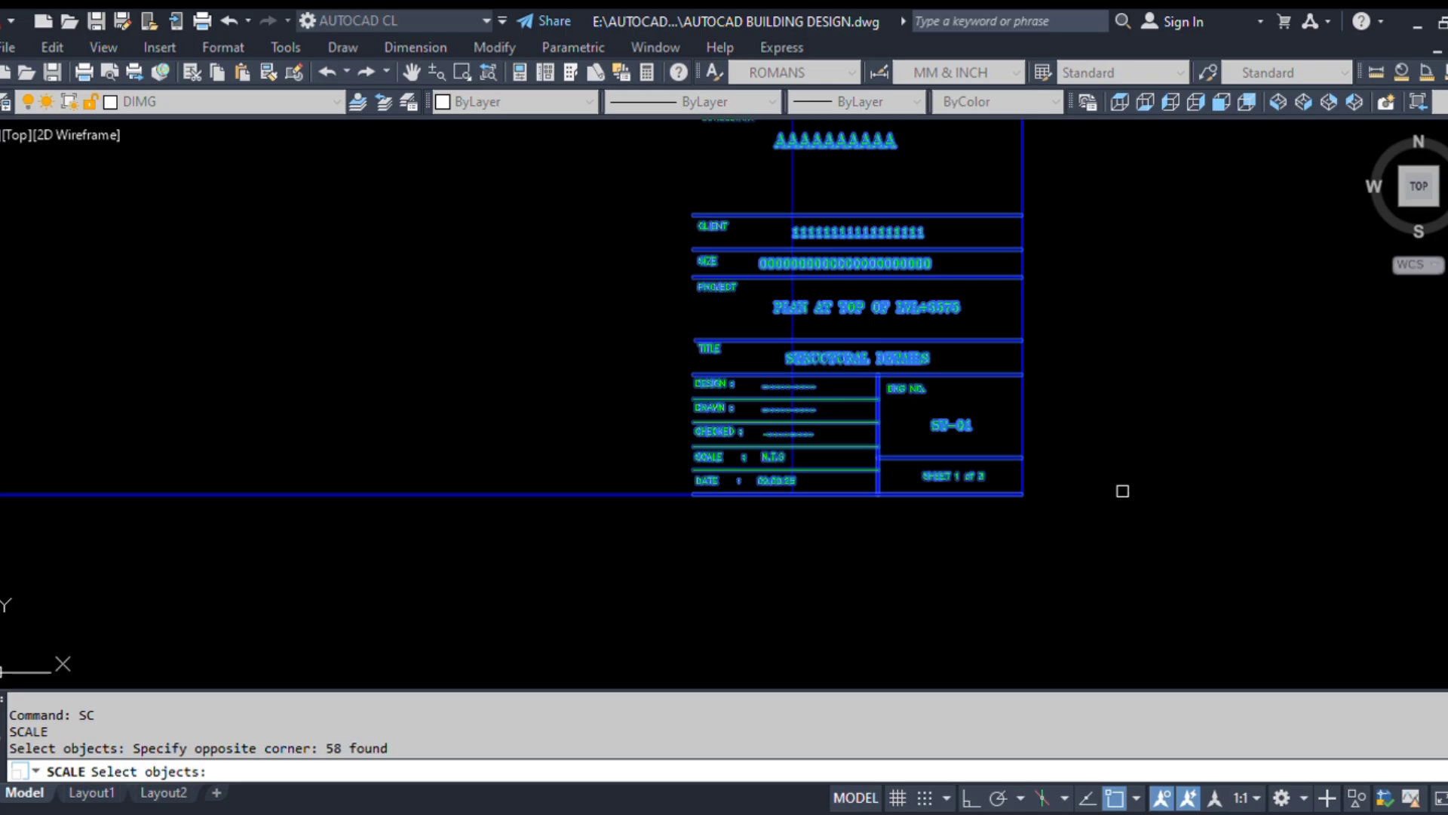
key(Return)
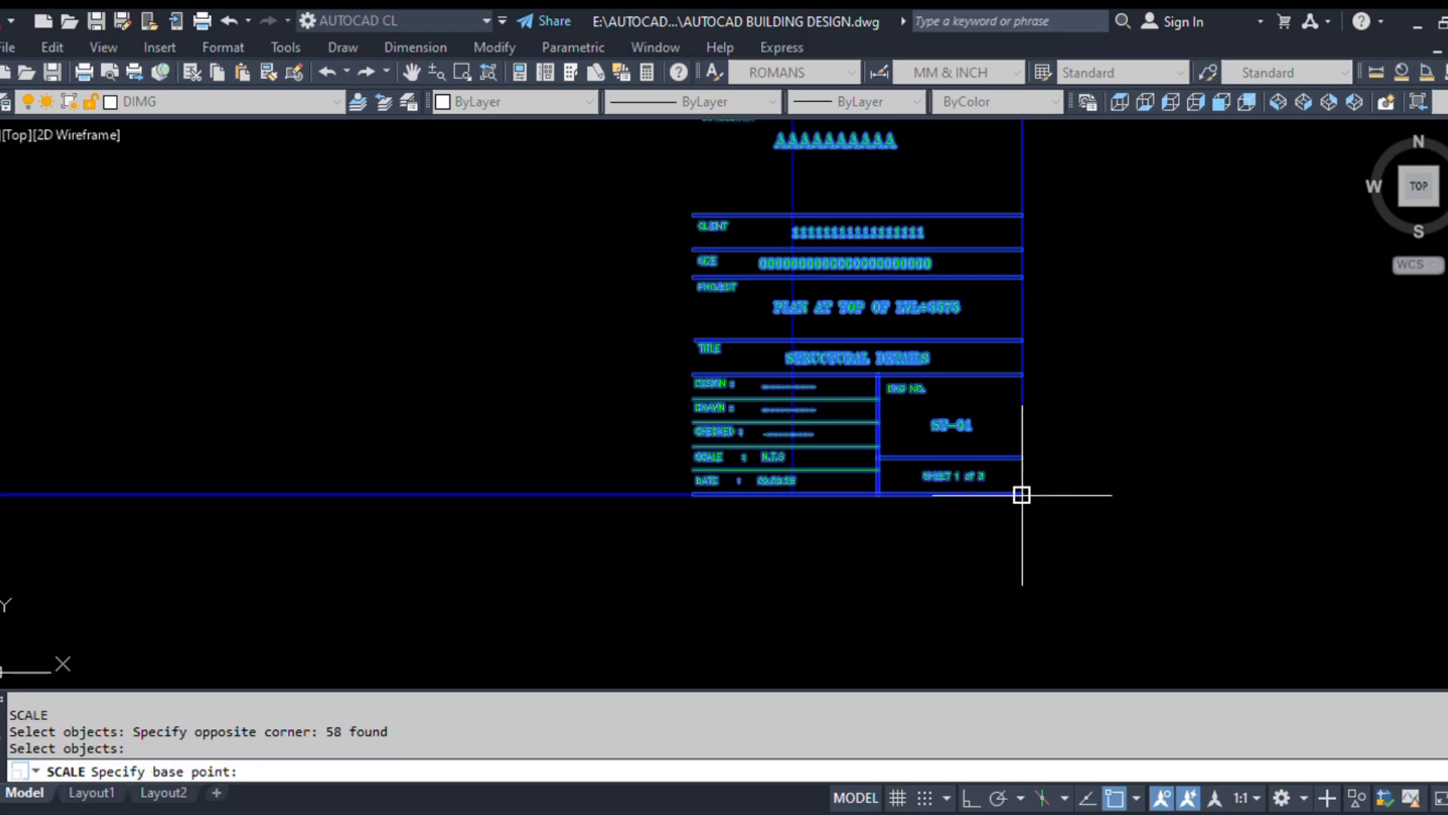
scroll(973, 495, up, 12)
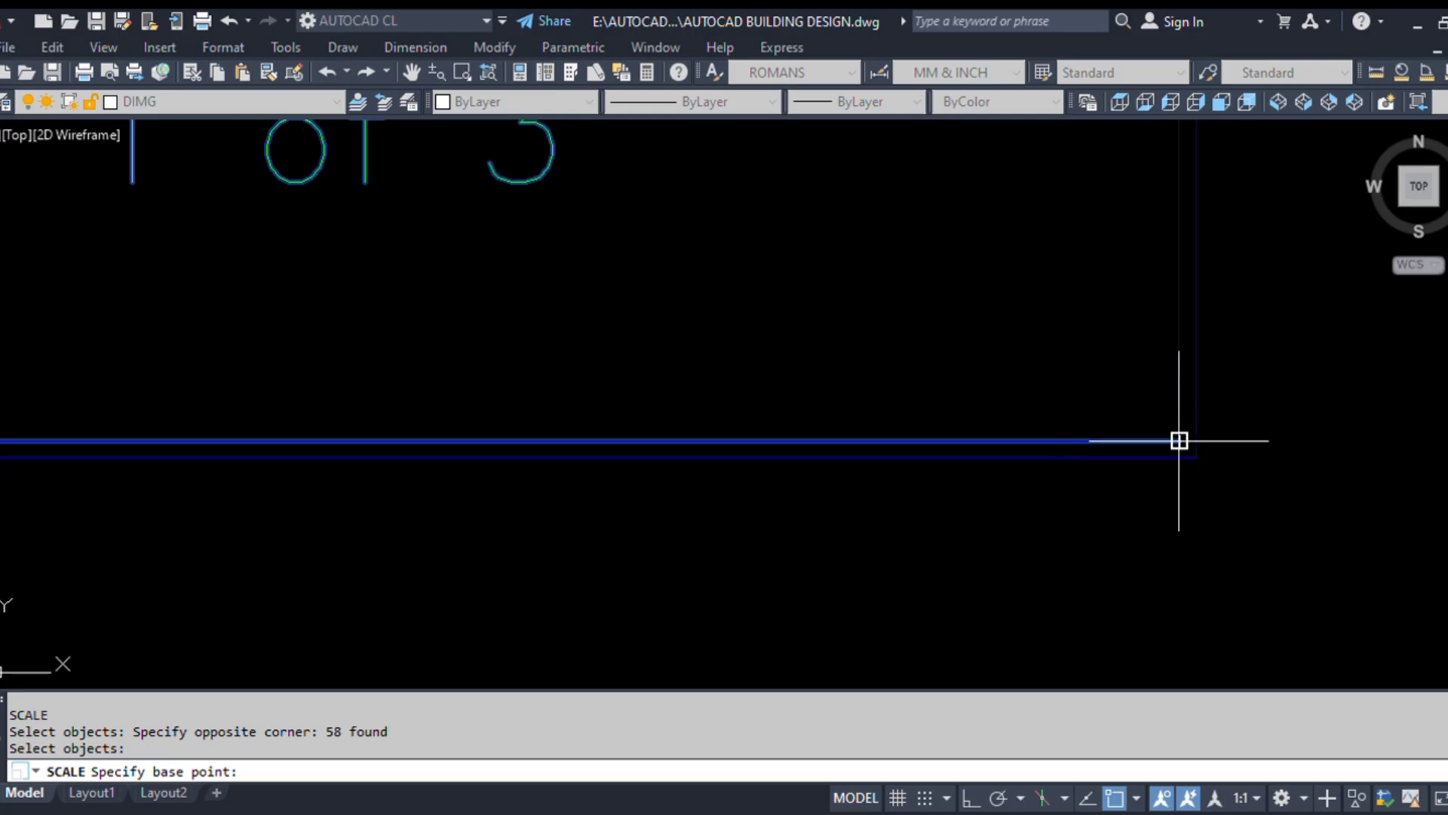
click(1179, 441)
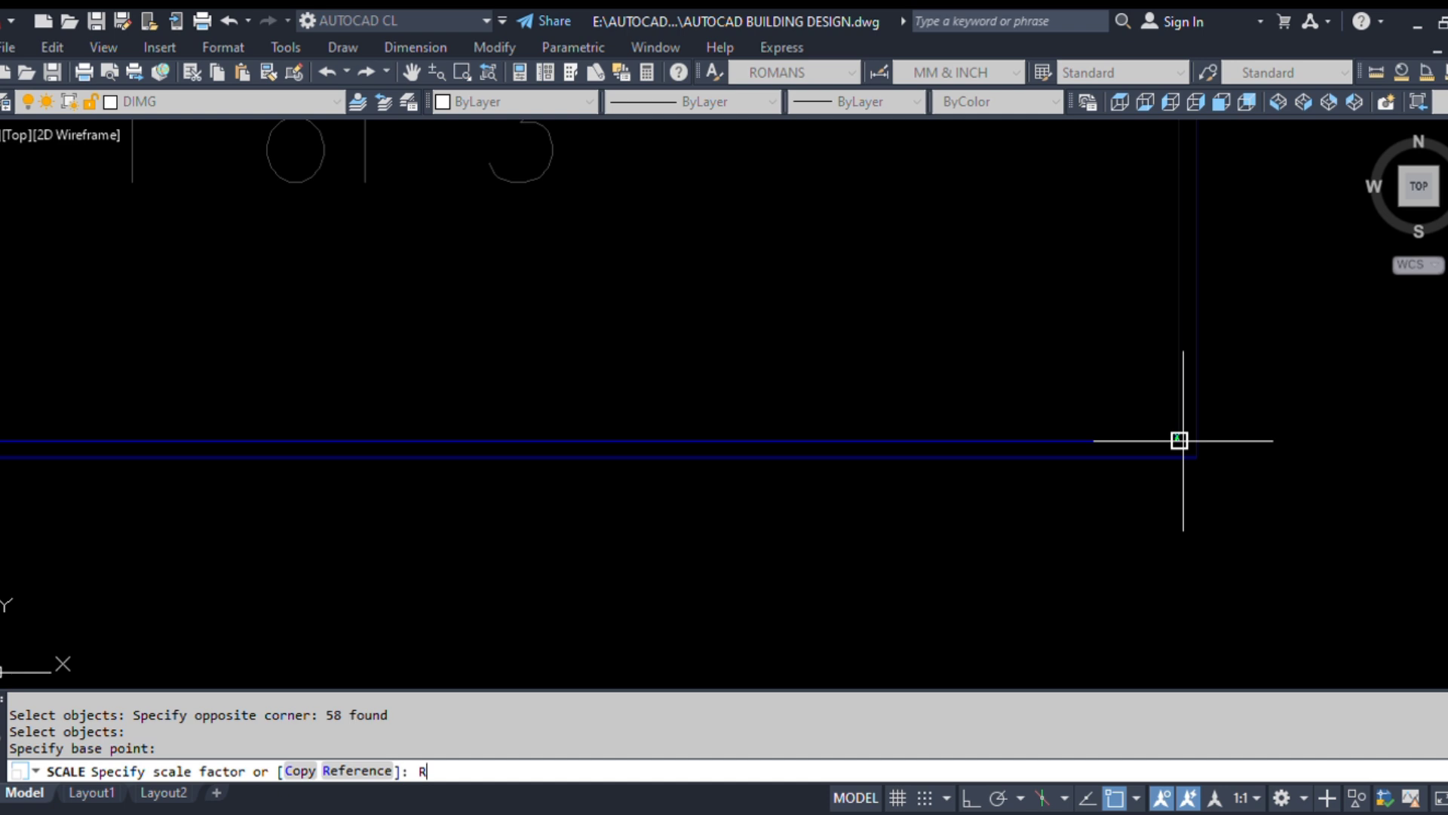
Step: Scale the title block by Reference, using its full bottom width as reference and the lower end of the DRG NO. divider as new length
key(Return)
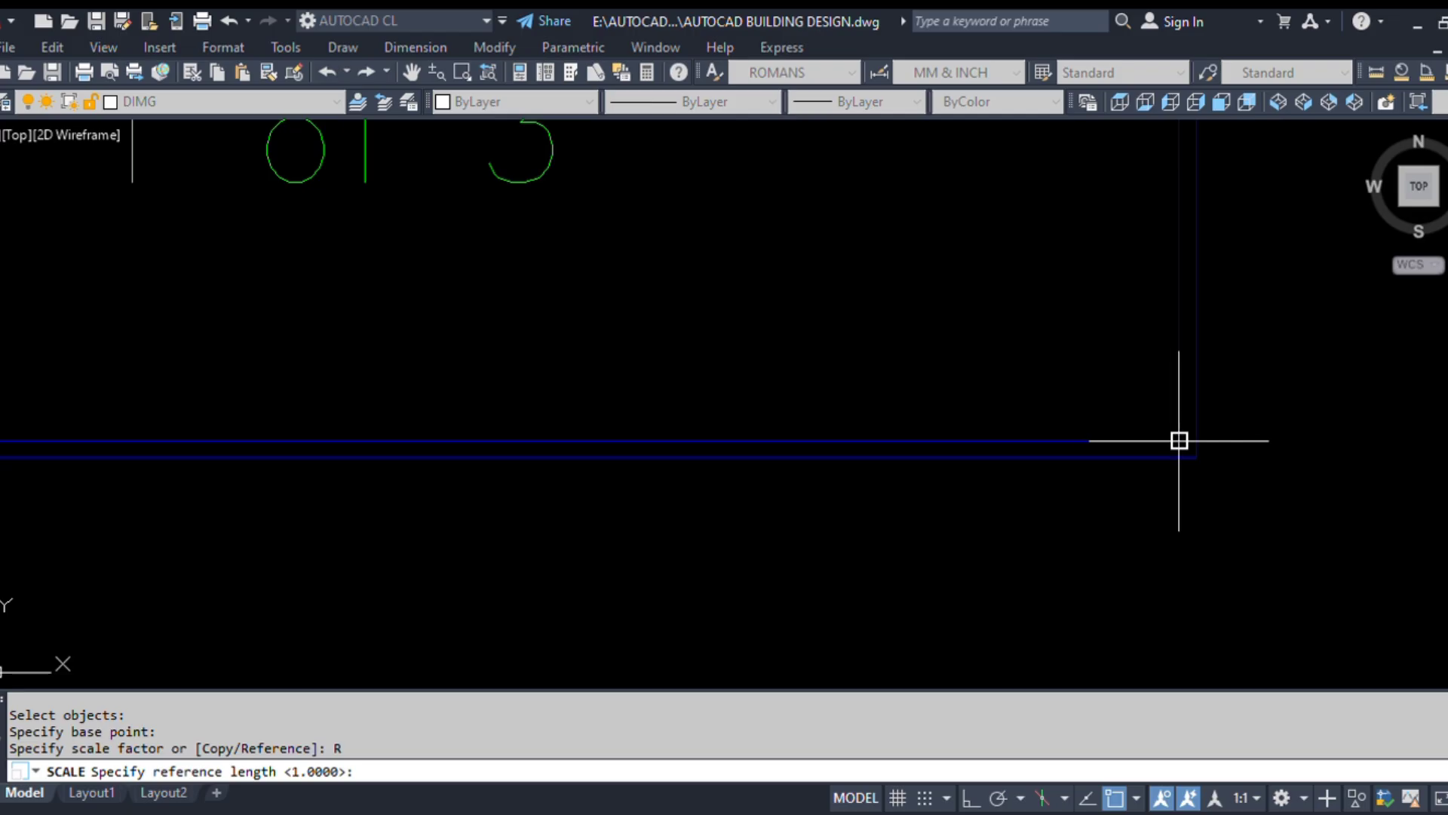
click(1179, 441)
scroll(1237, 430, down, 3)
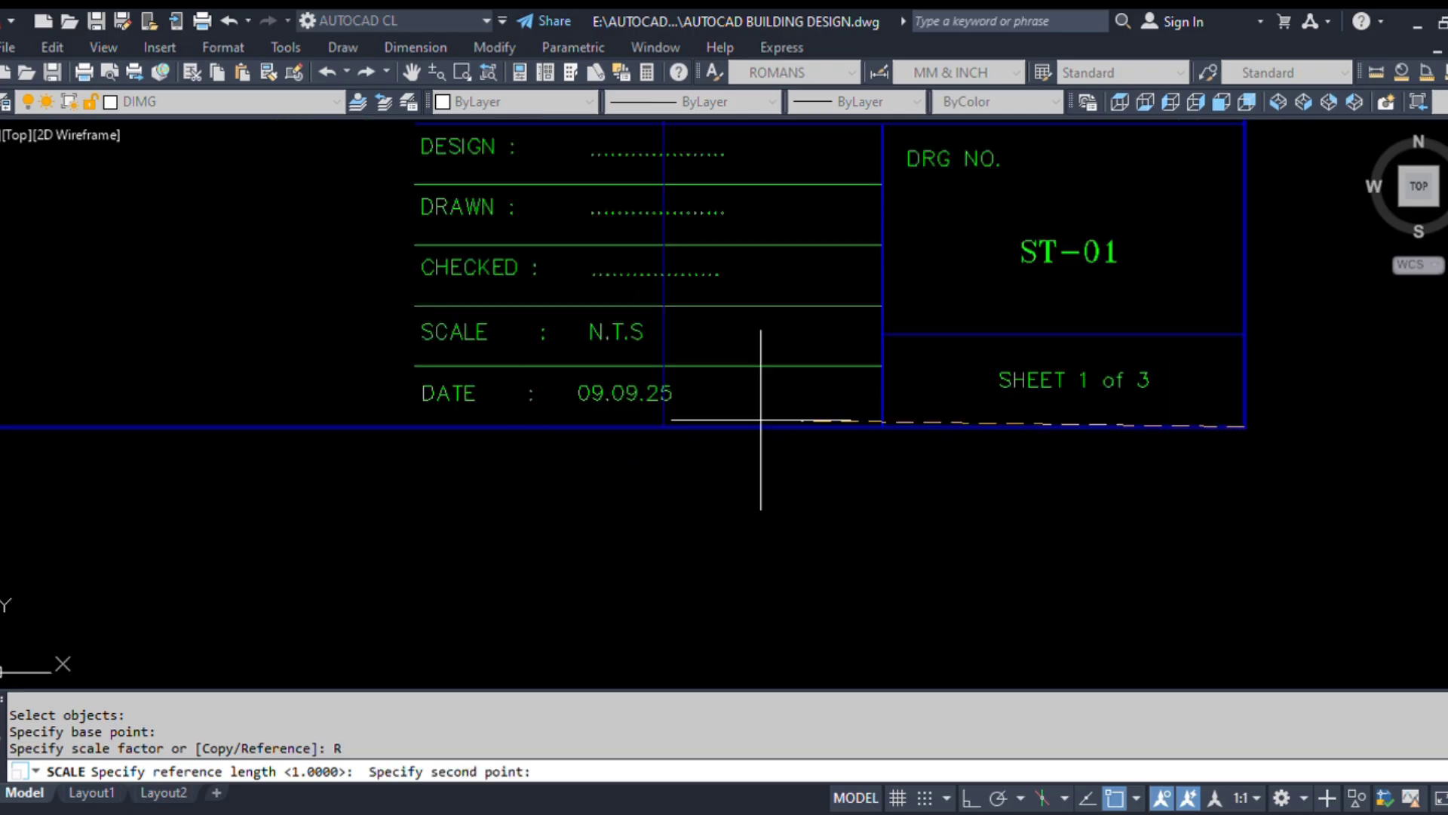
scroll(761, 420, down, 2)
scroll(608, 420, up, 2)
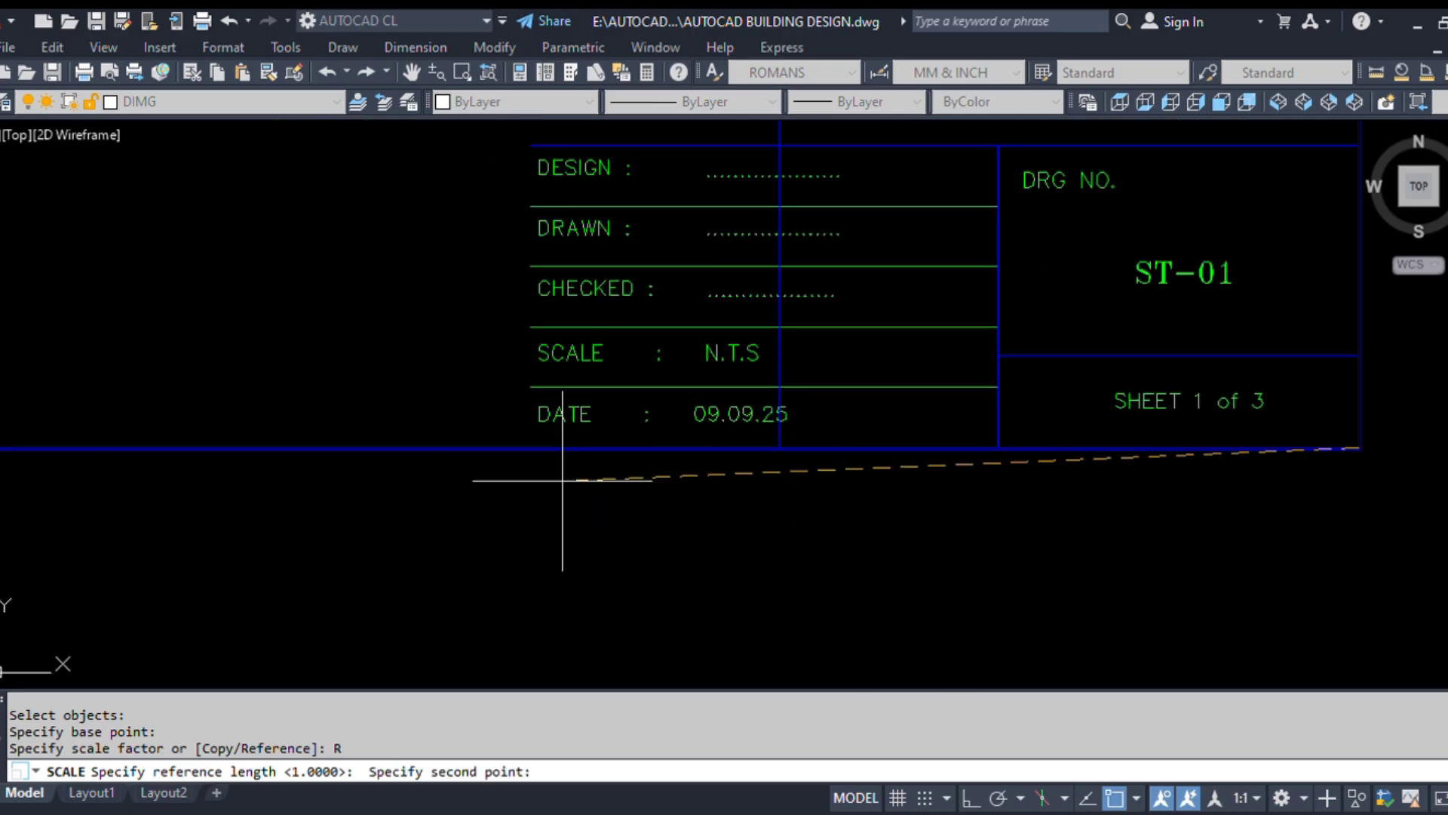
click(531, 448)
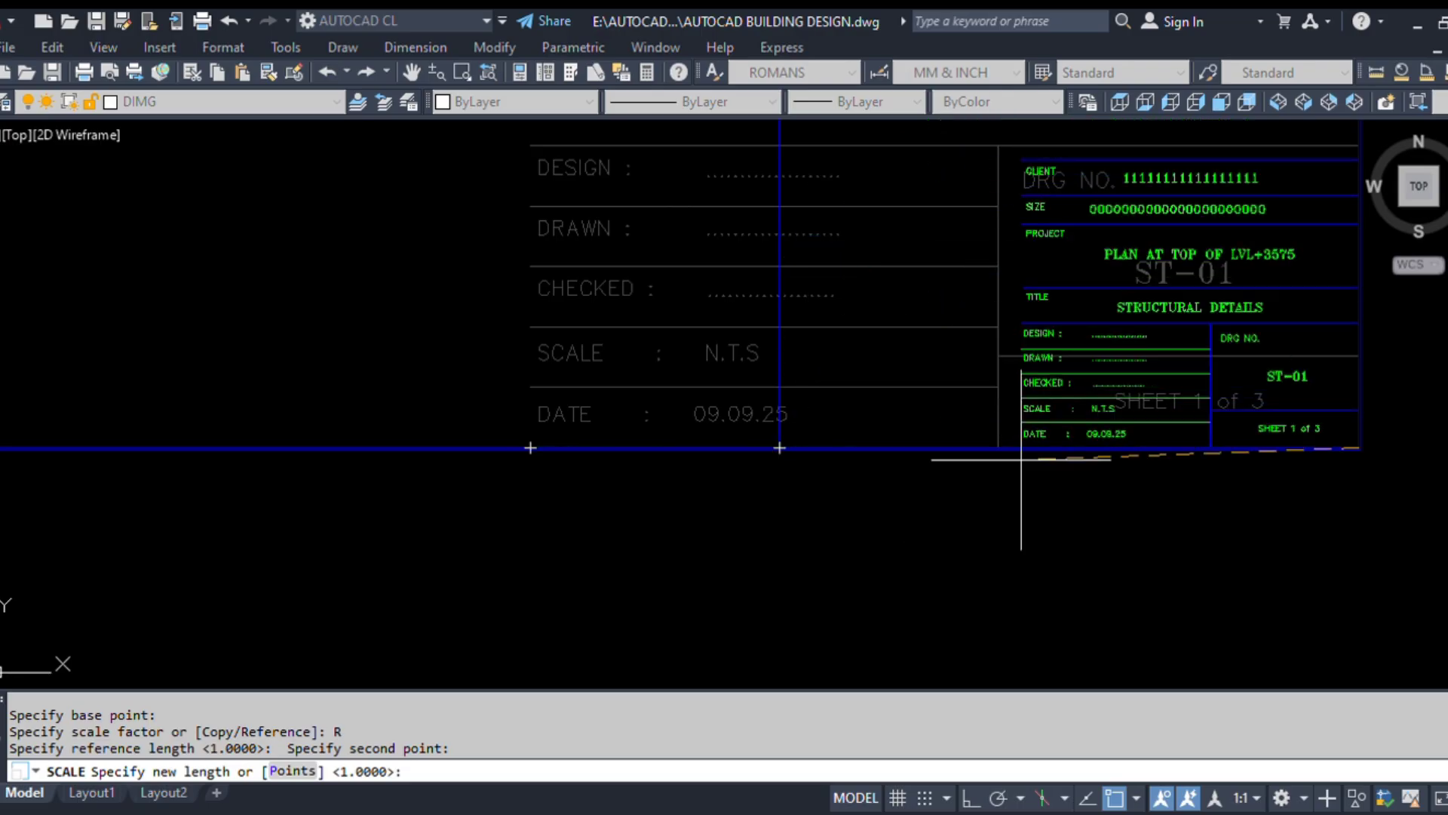
scroll(1026, 452, up, 3)
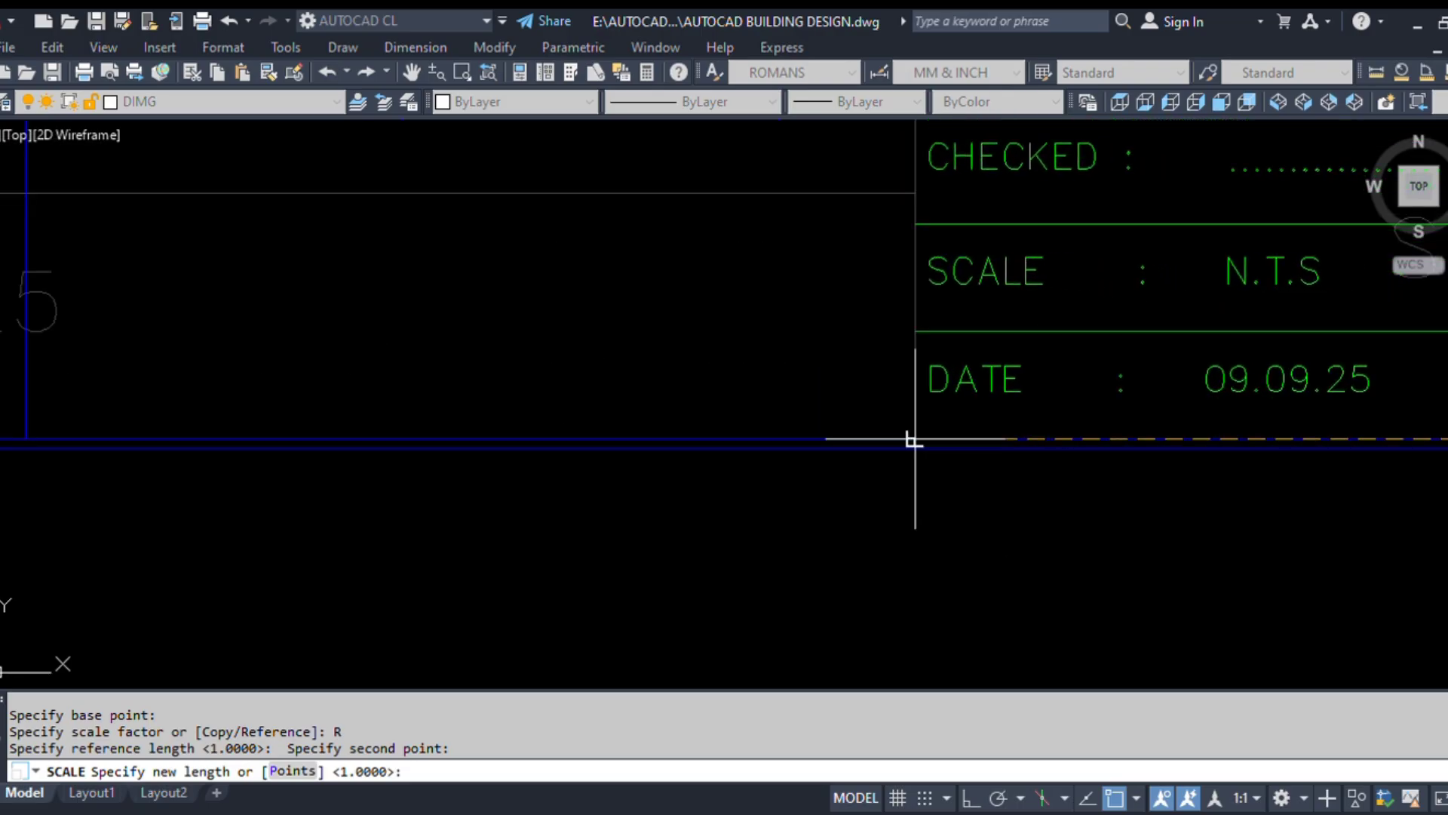
scroll(943, 451, up, 4)
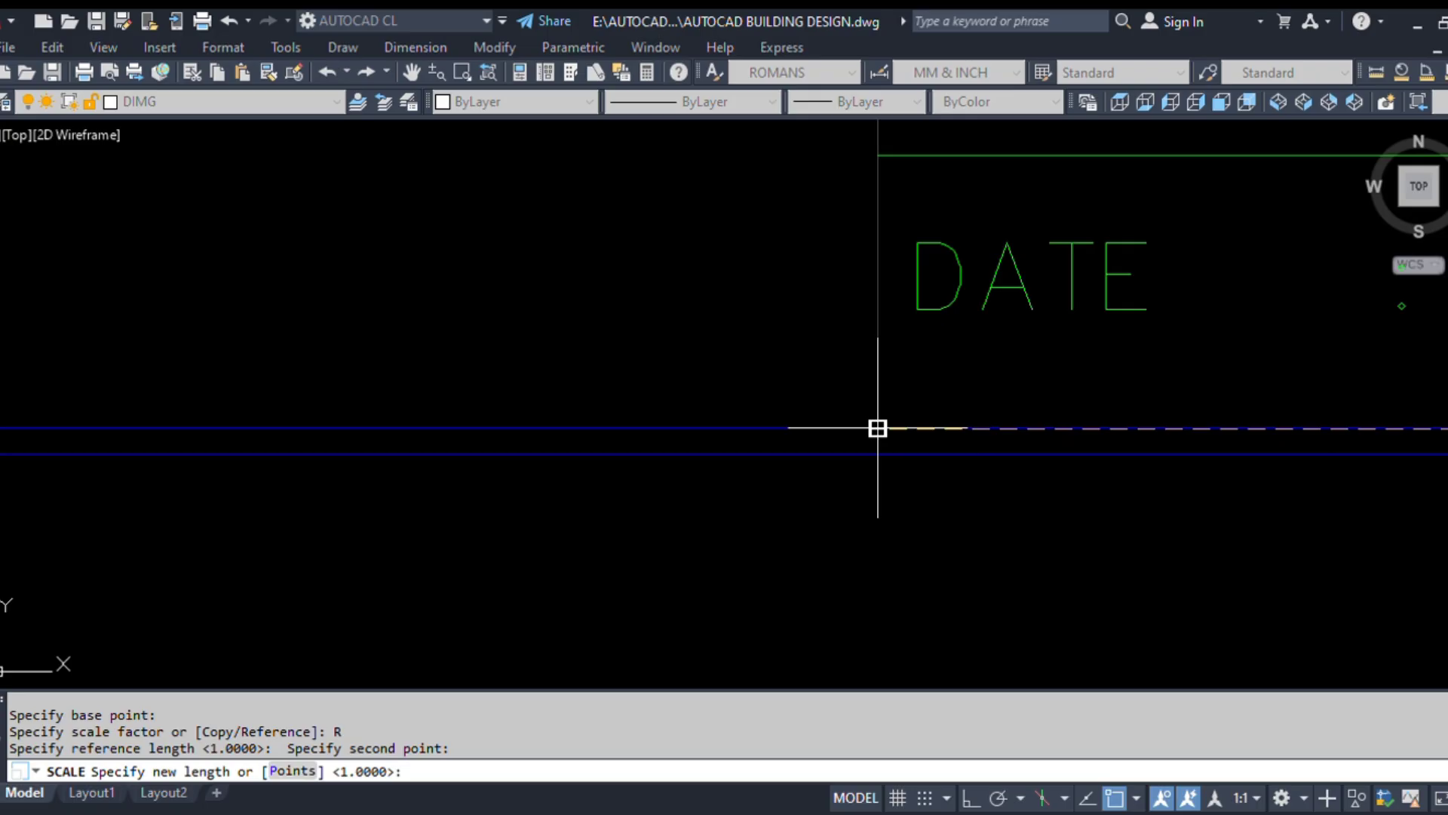
click(877, 428)
scroll(847, 485, down, 8)
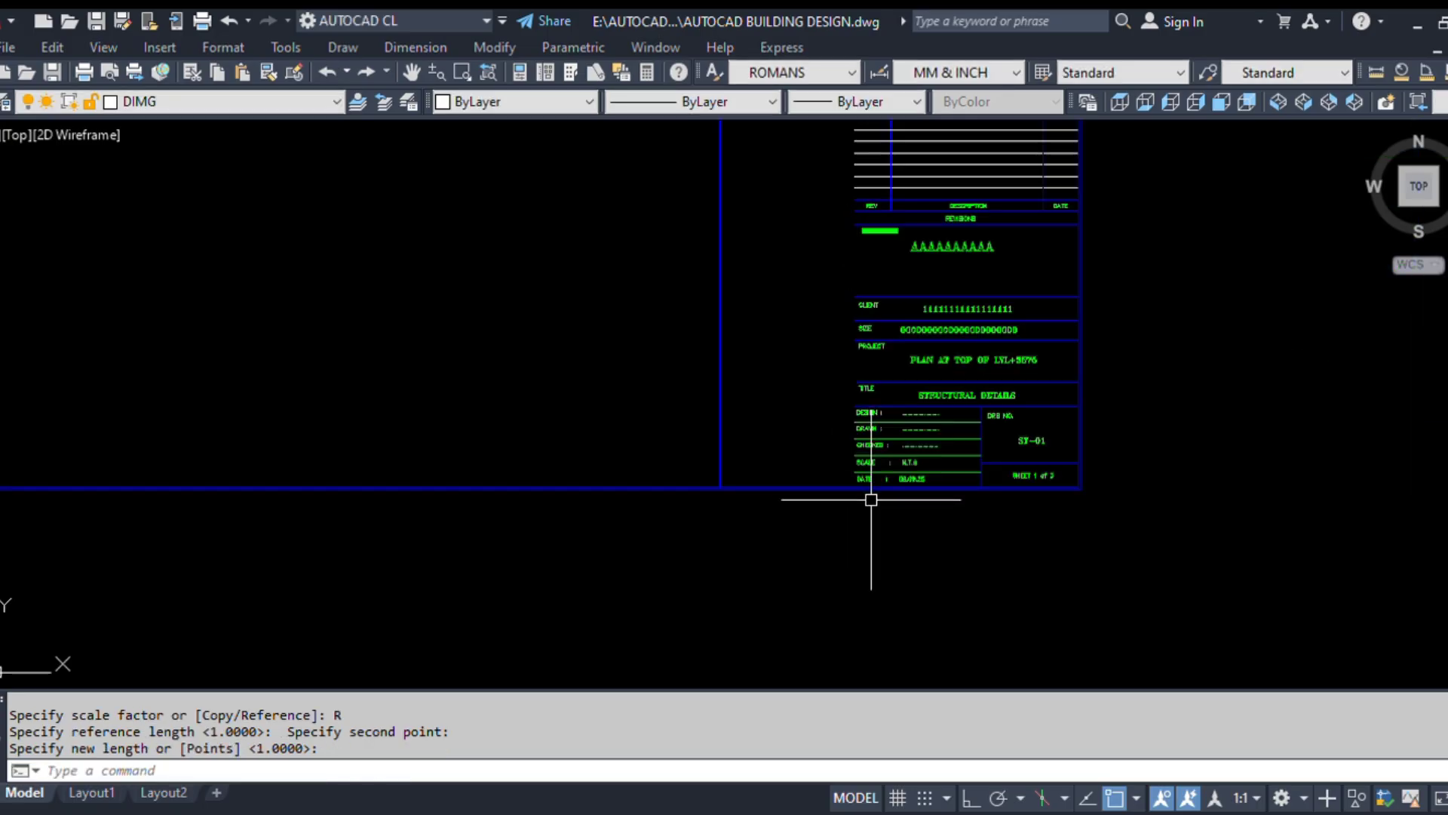
scroll(852, 498, down, 2)
scroll(832, 462, up, 2)
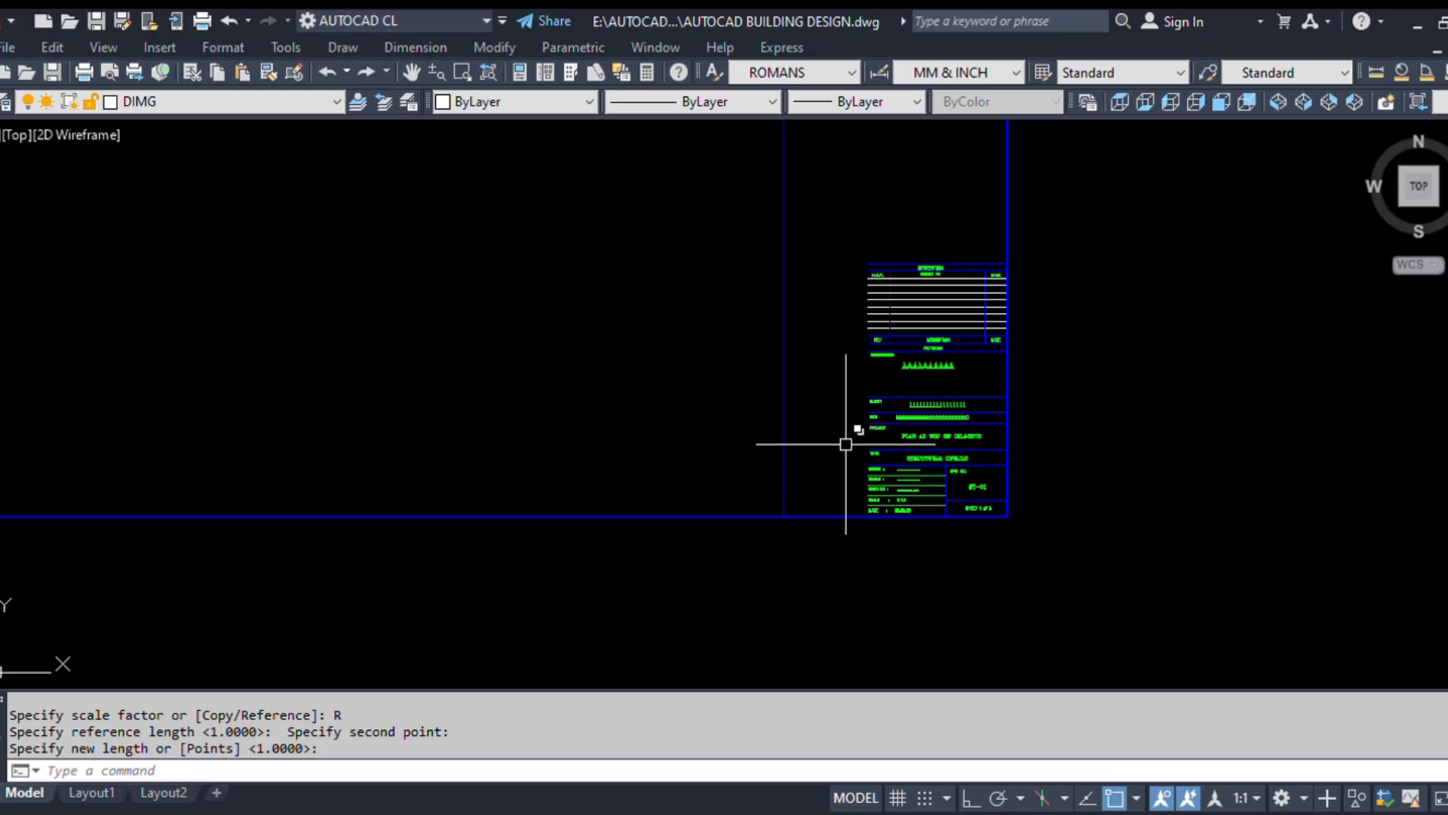
text(SC)
key(Return)
click(846, 233)
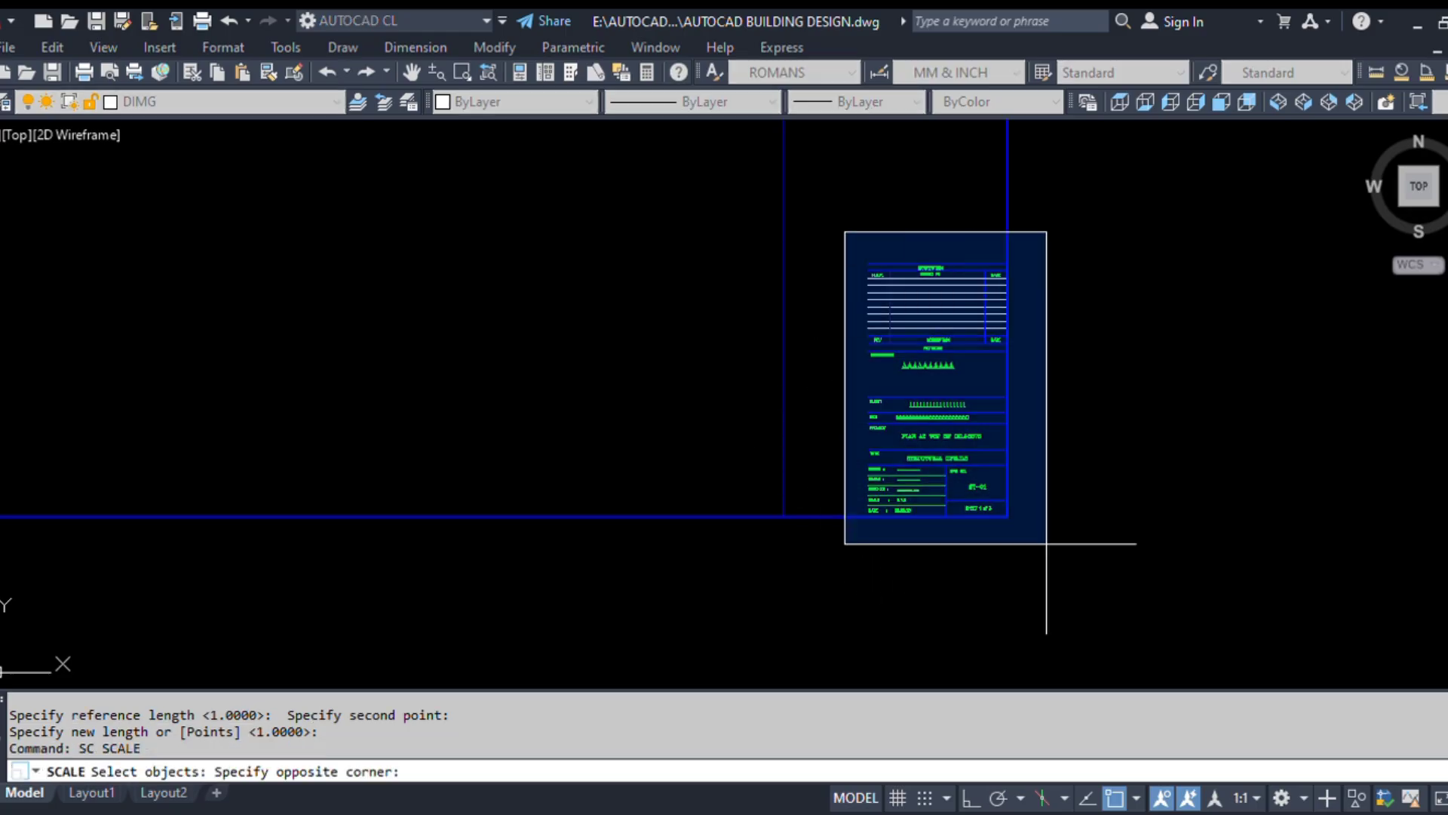
click(1218, 688)
scroll(1124, 579, up, 2)
key(Return)
scroll(1142, 546, up, 5)
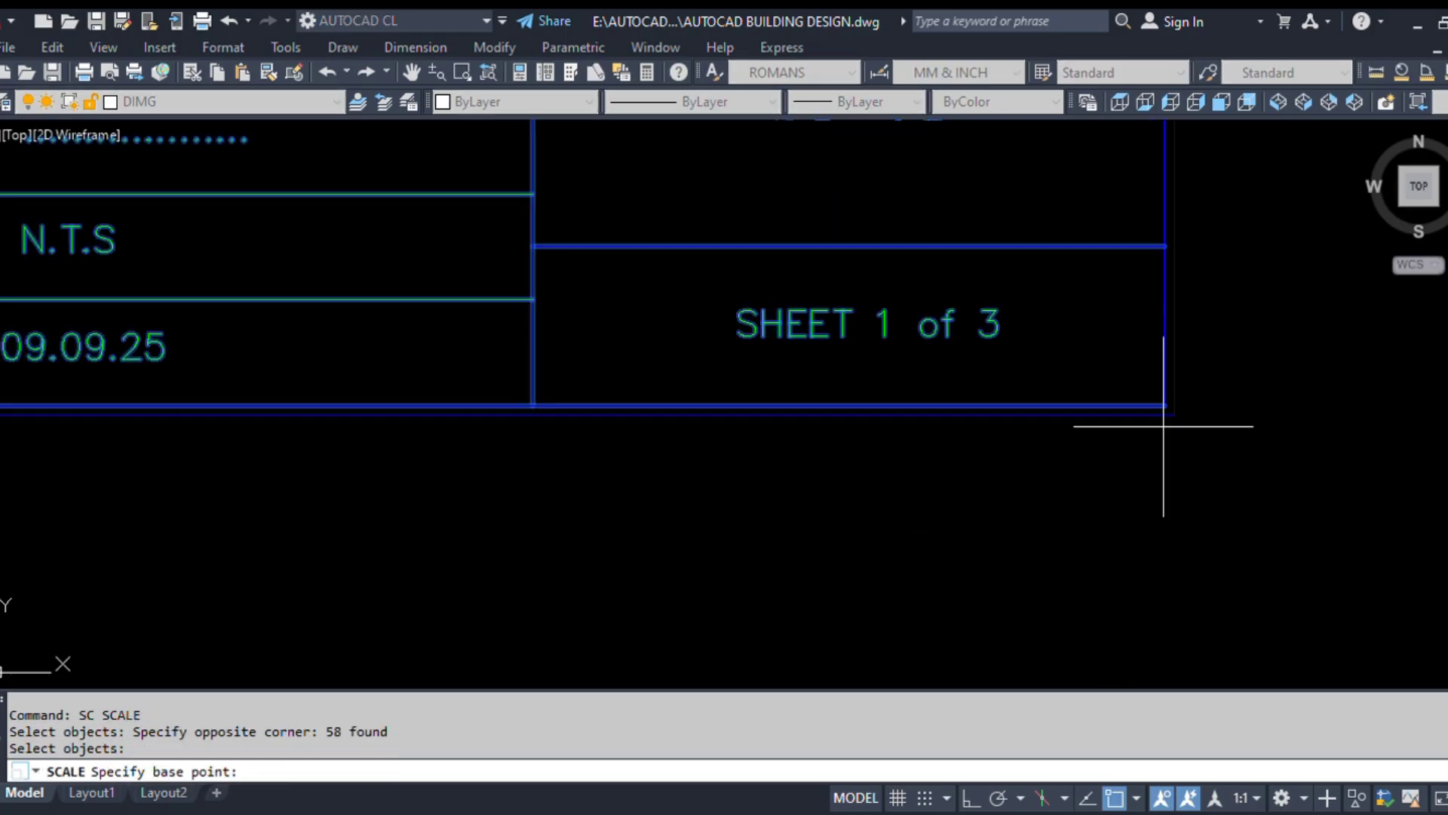
click(1163, 405)
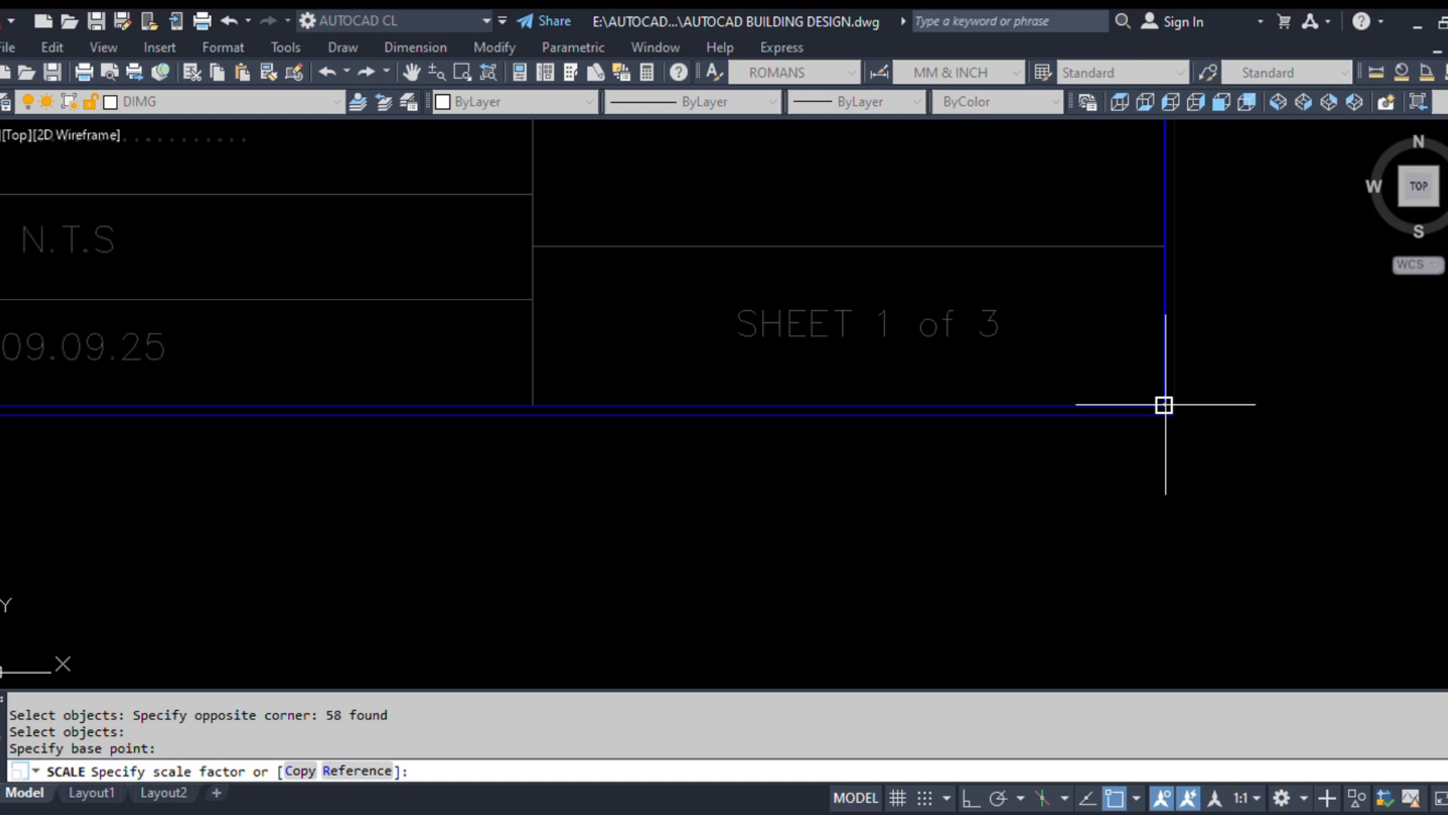
click(1163, 405)
scroll(1164, 405, down, 2)
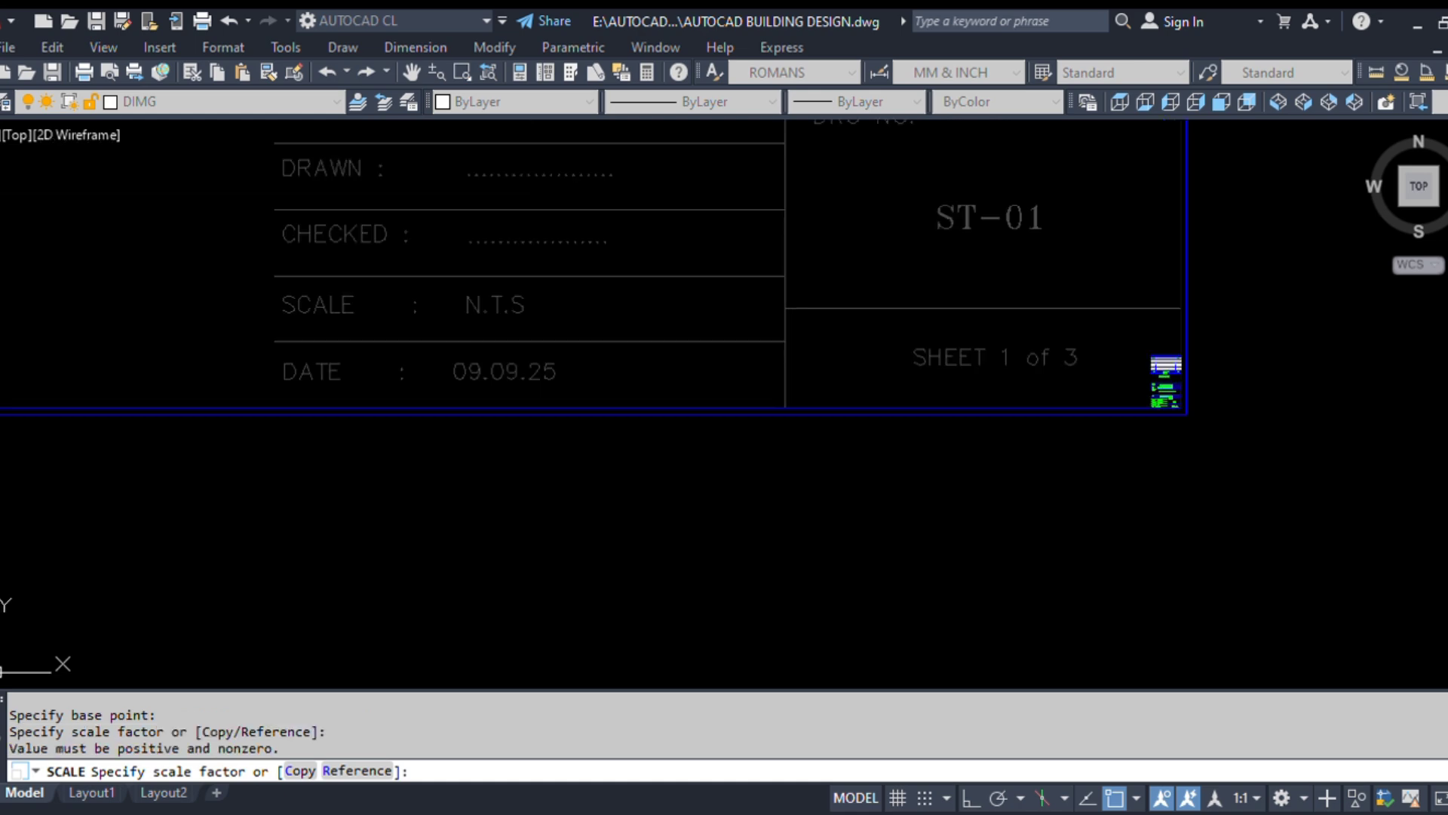
scroll(873, 404, down, 3)
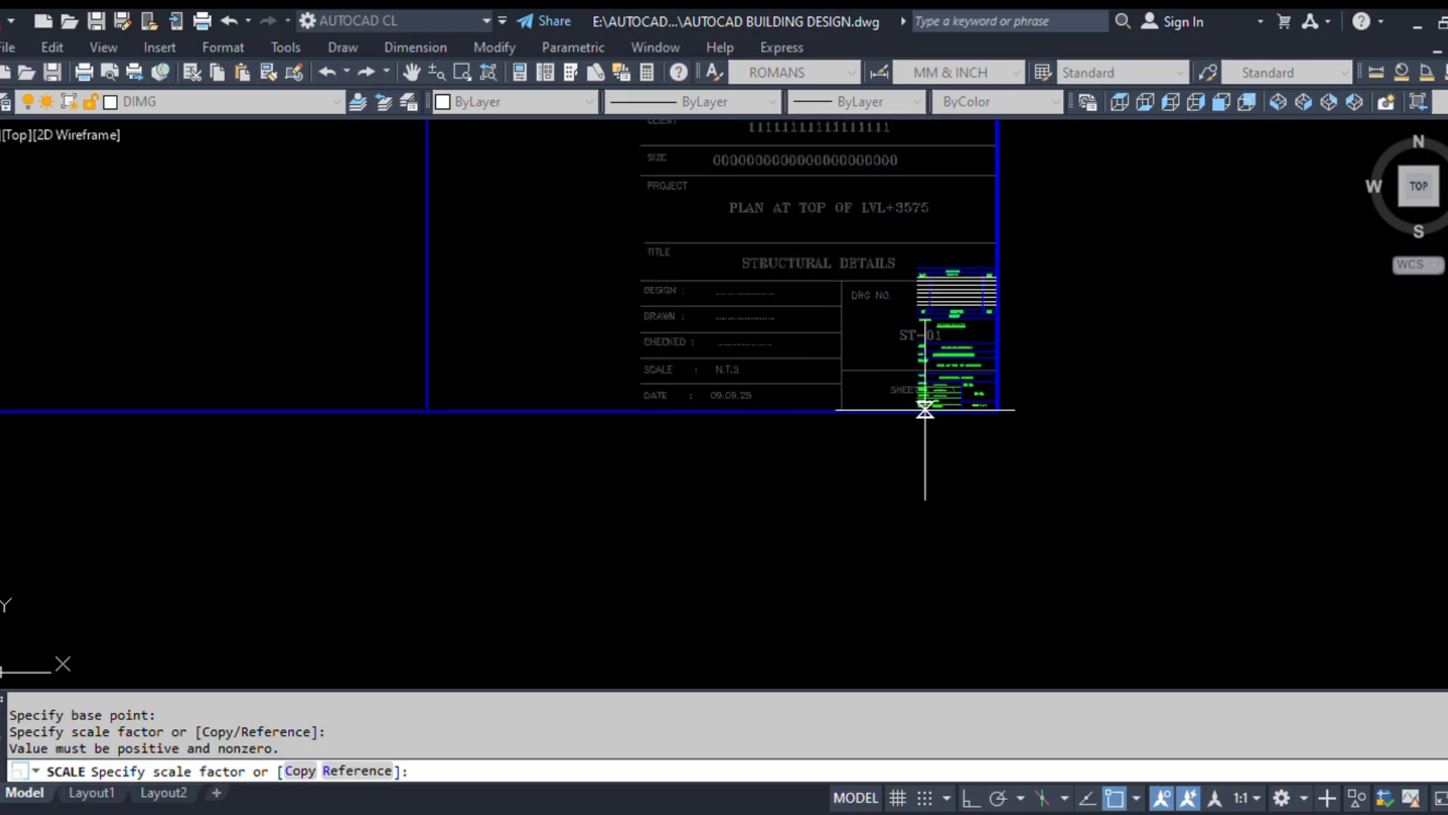
scroll(892, 404, up, 2)
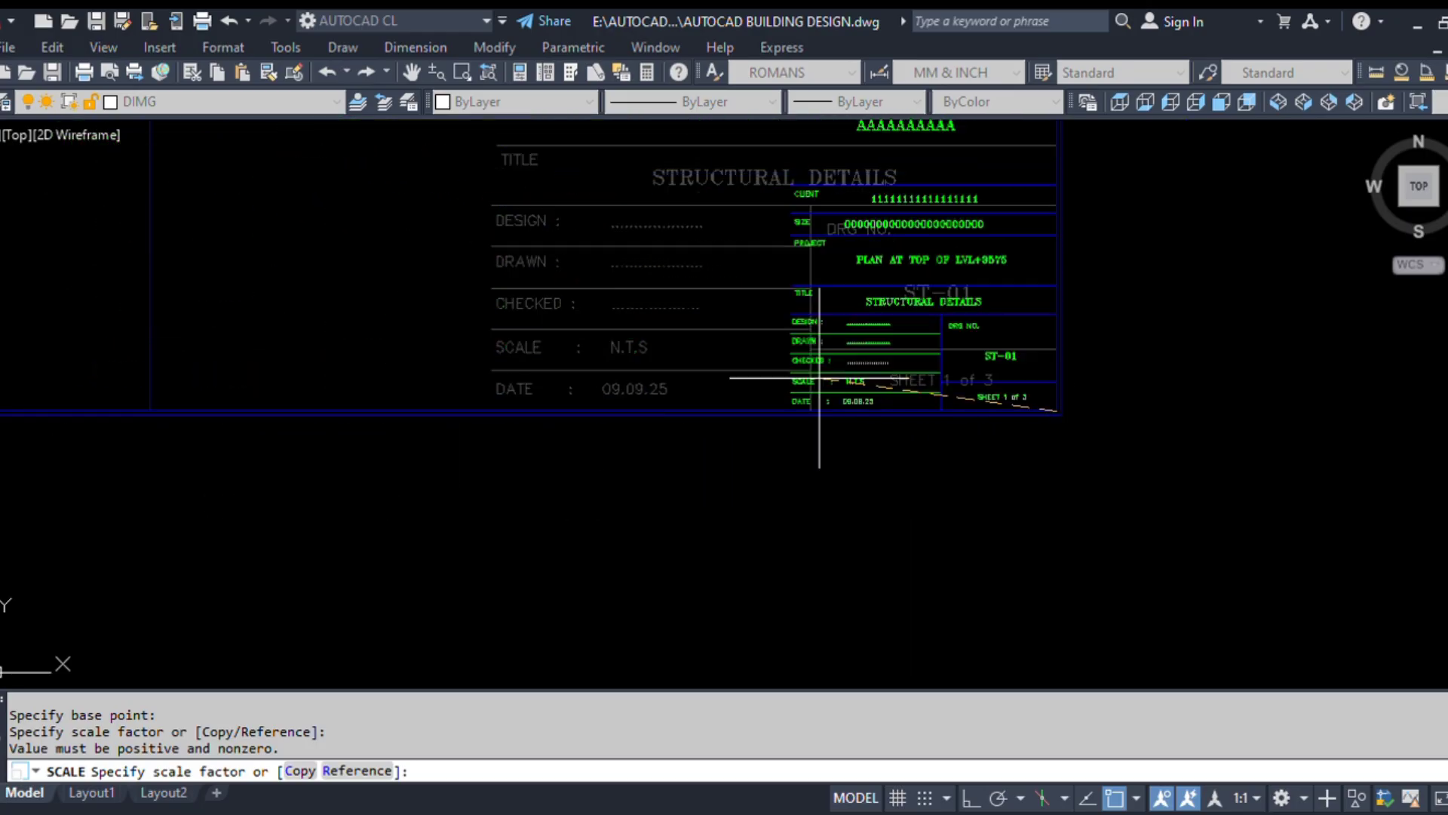
scroll(679, 452, down, 2)
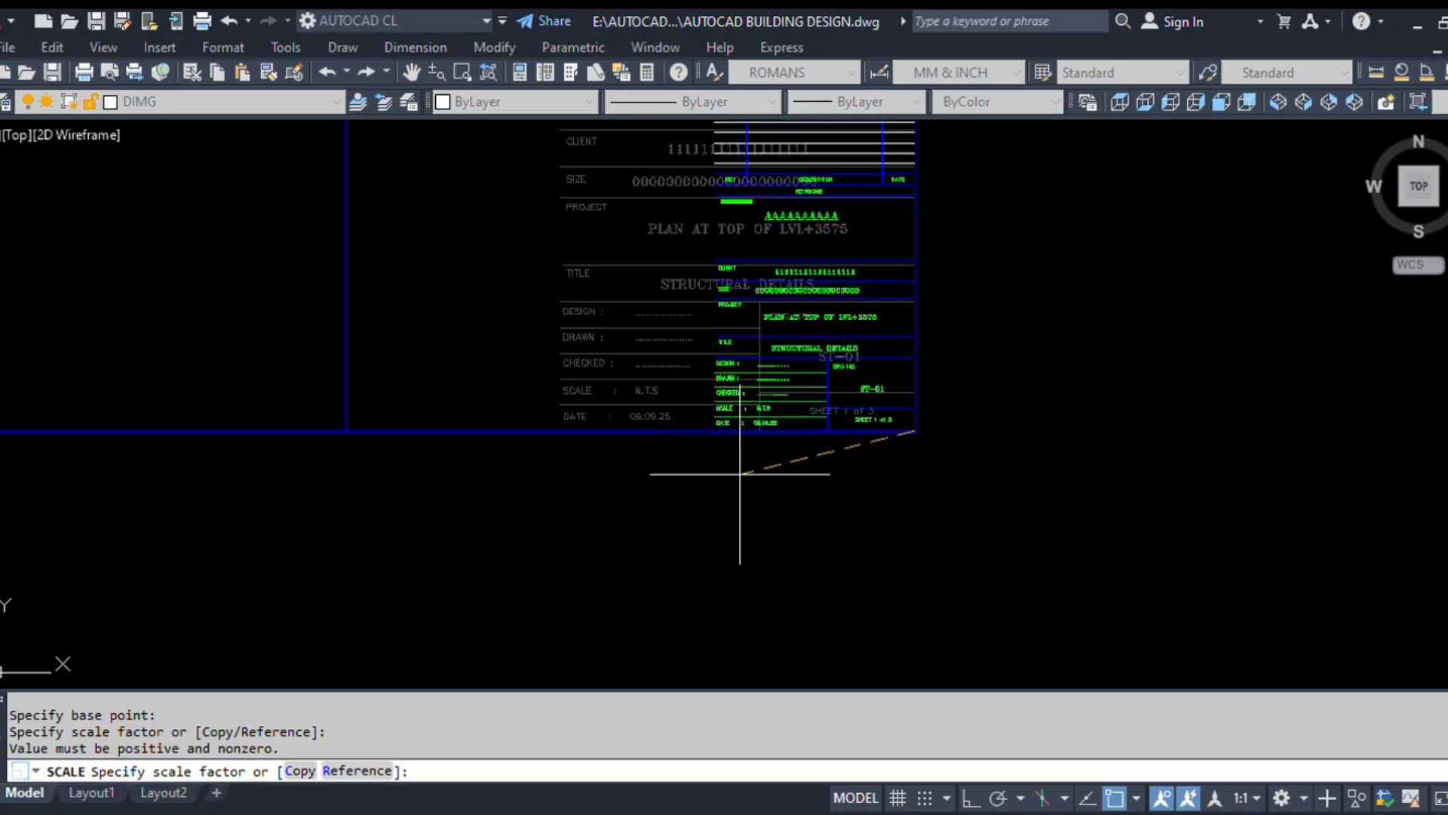
key(Escape)
Step: Begin scaling the reduced title block contents again, with their lower-right corner as the base point
text(sc)
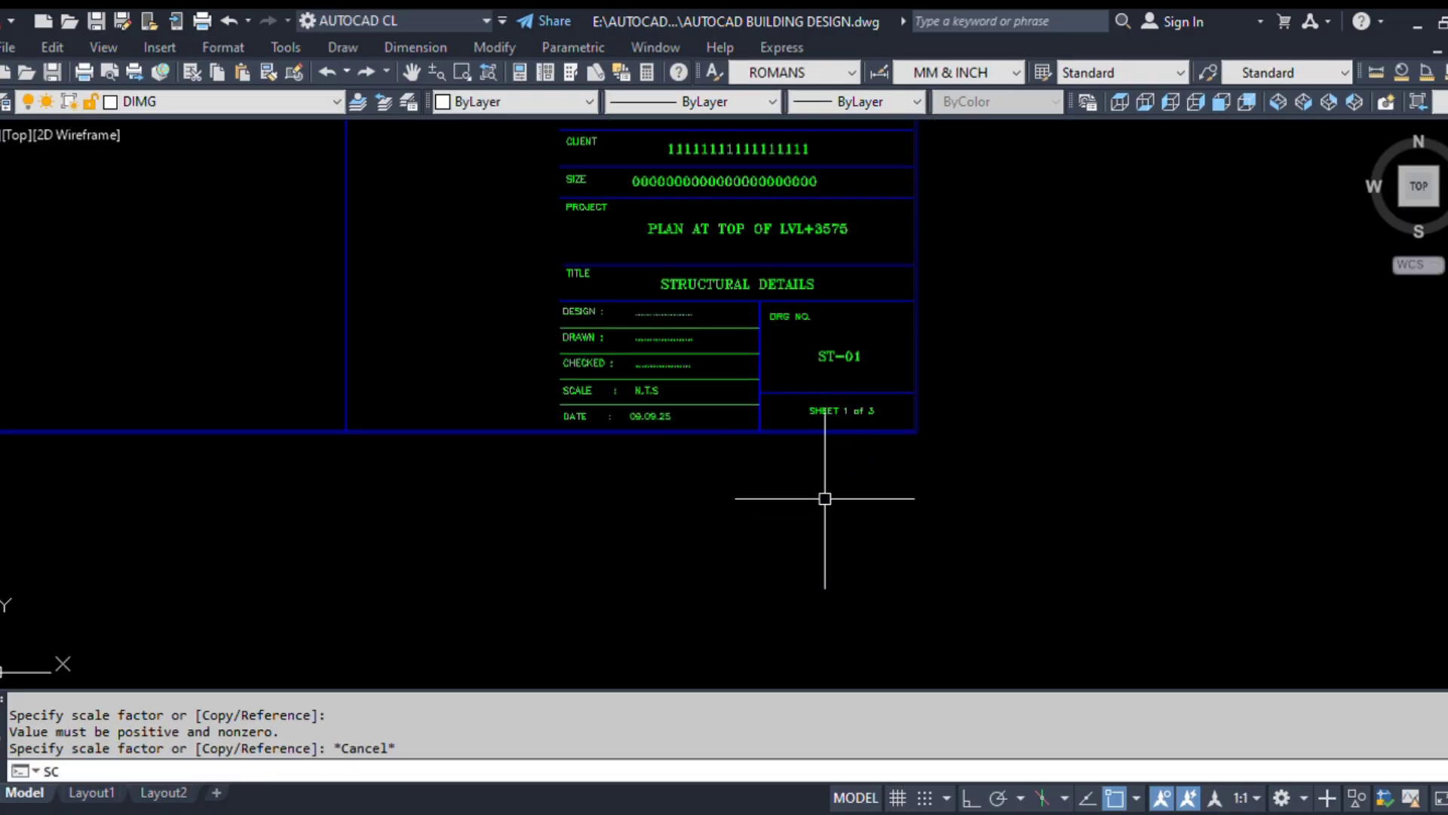
key(Return)
scroll(847, 468, down, 2)
middle_drag(759, 391, 820, 548)
click(693, 213)
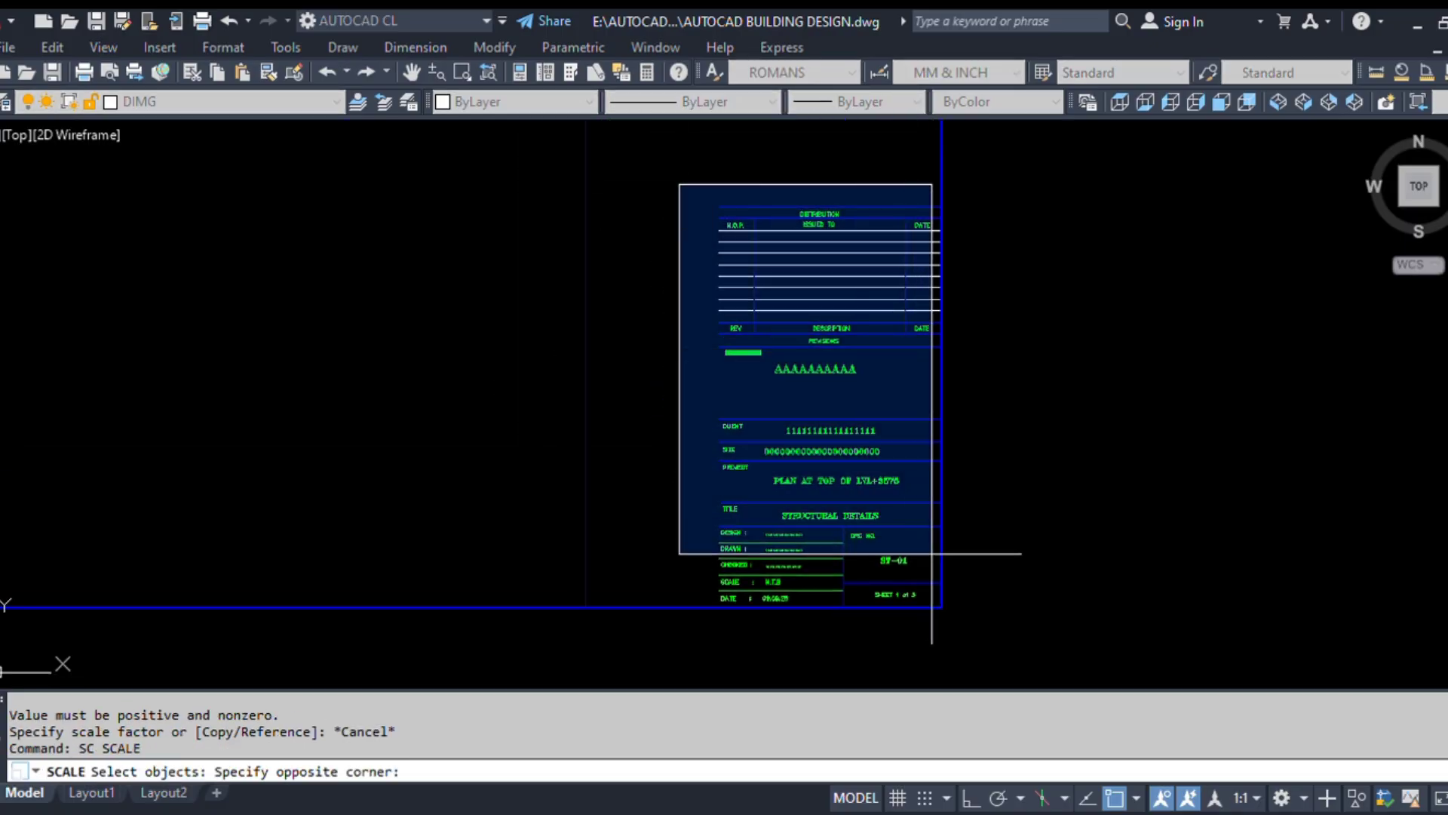
click(1018, 634)
scroll(1015, 630, up, 6)
key(Return)
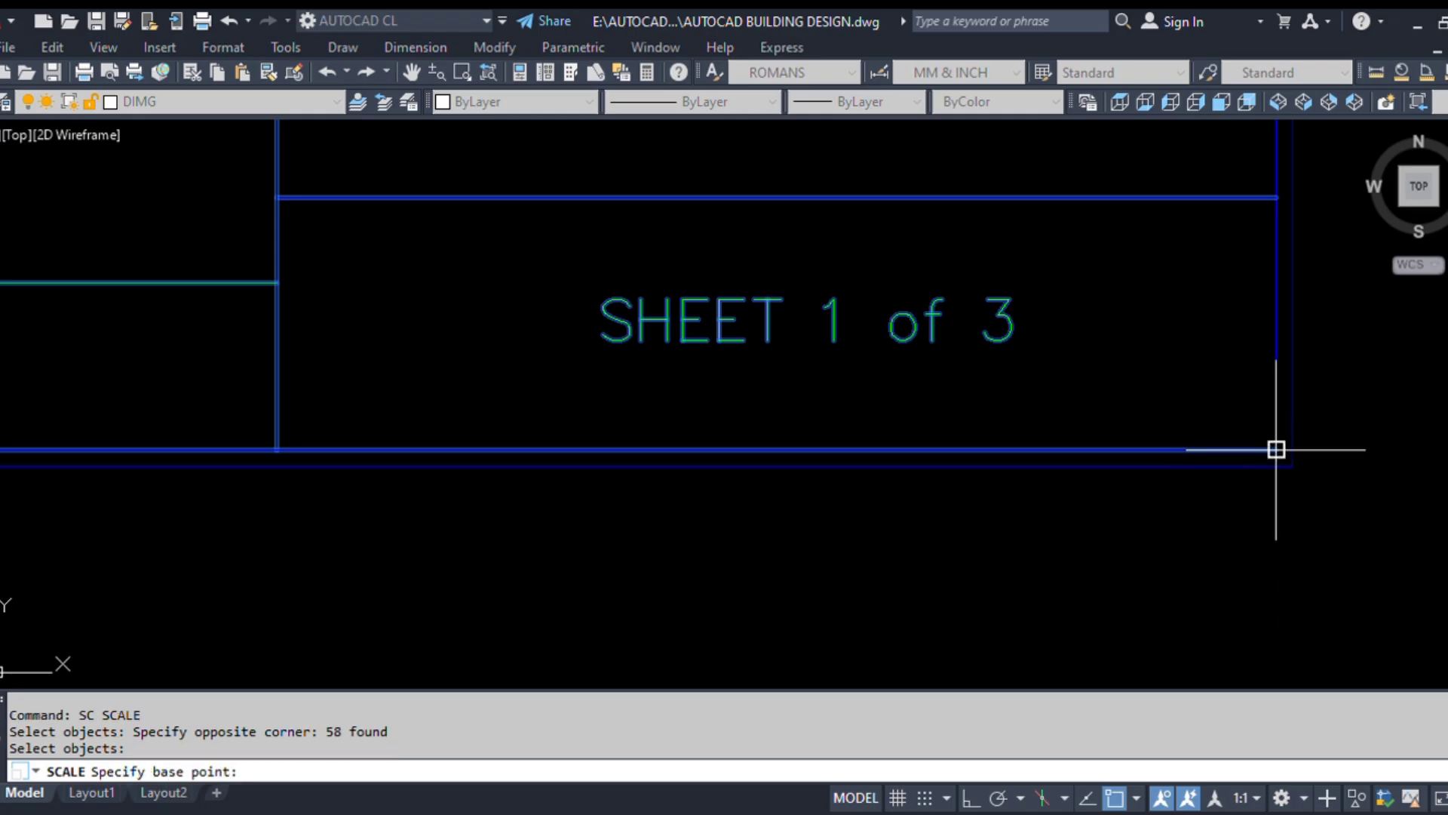
click(1276, 449)
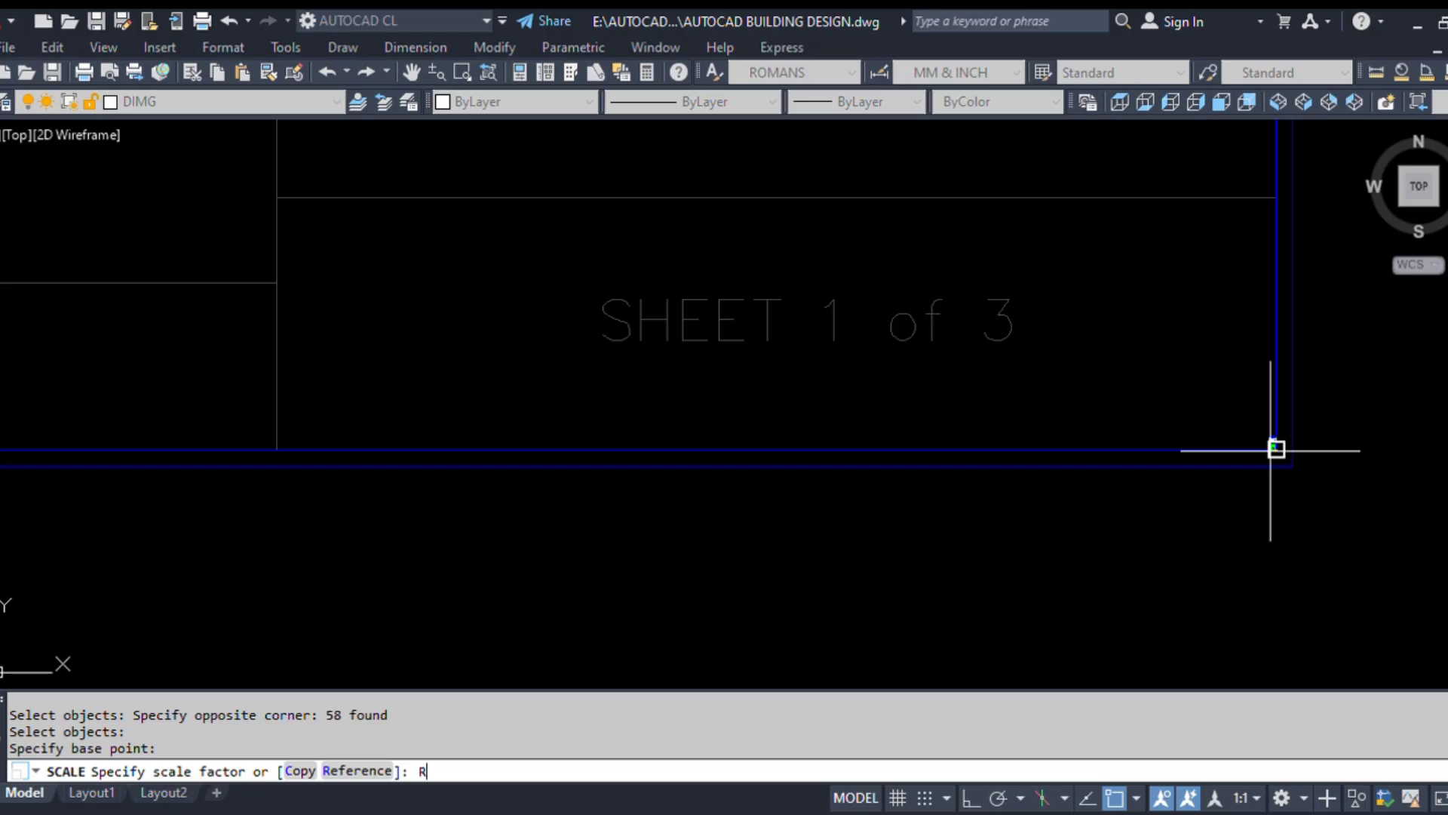
Step: Scale the title block by Reference, using its full bottom width as reference and the lower end of the title column line as new length
text(R)
key(Return)
click(1276, 449)
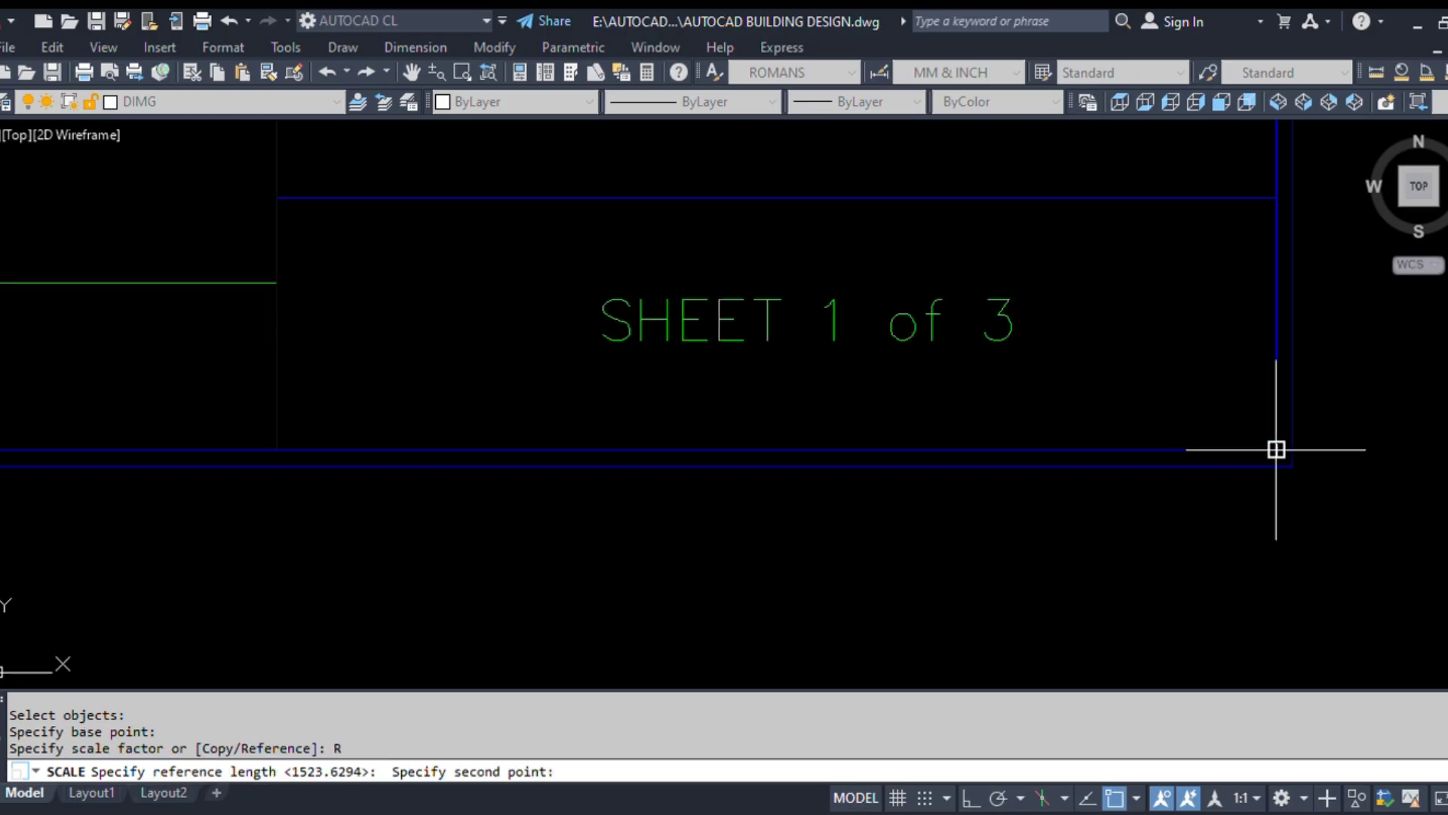
scroll(1273, 449, down, 4)
scroll(715, 479, up, 3)
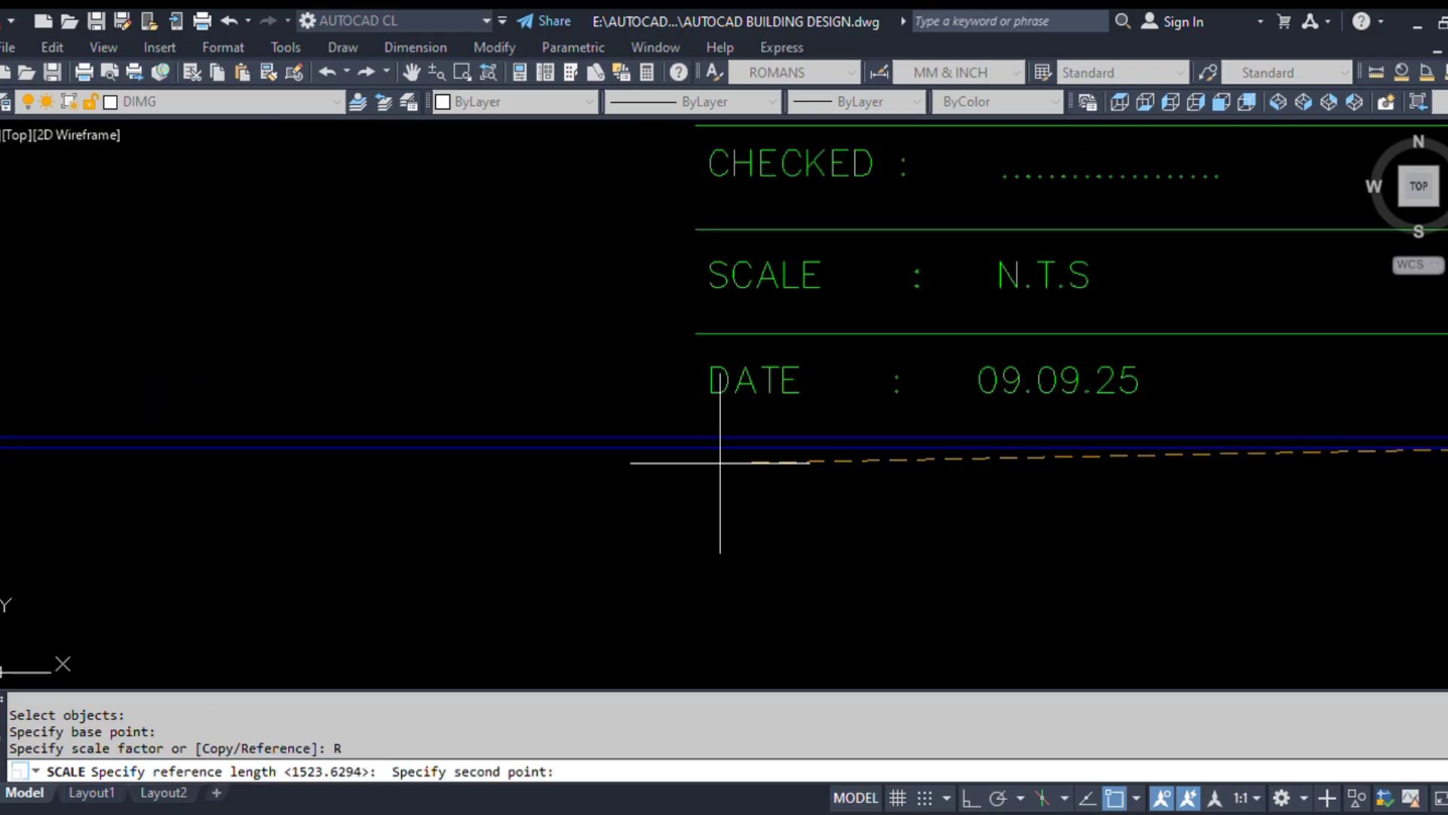
click(697, 436)
scroll(696, 437, down, 3)
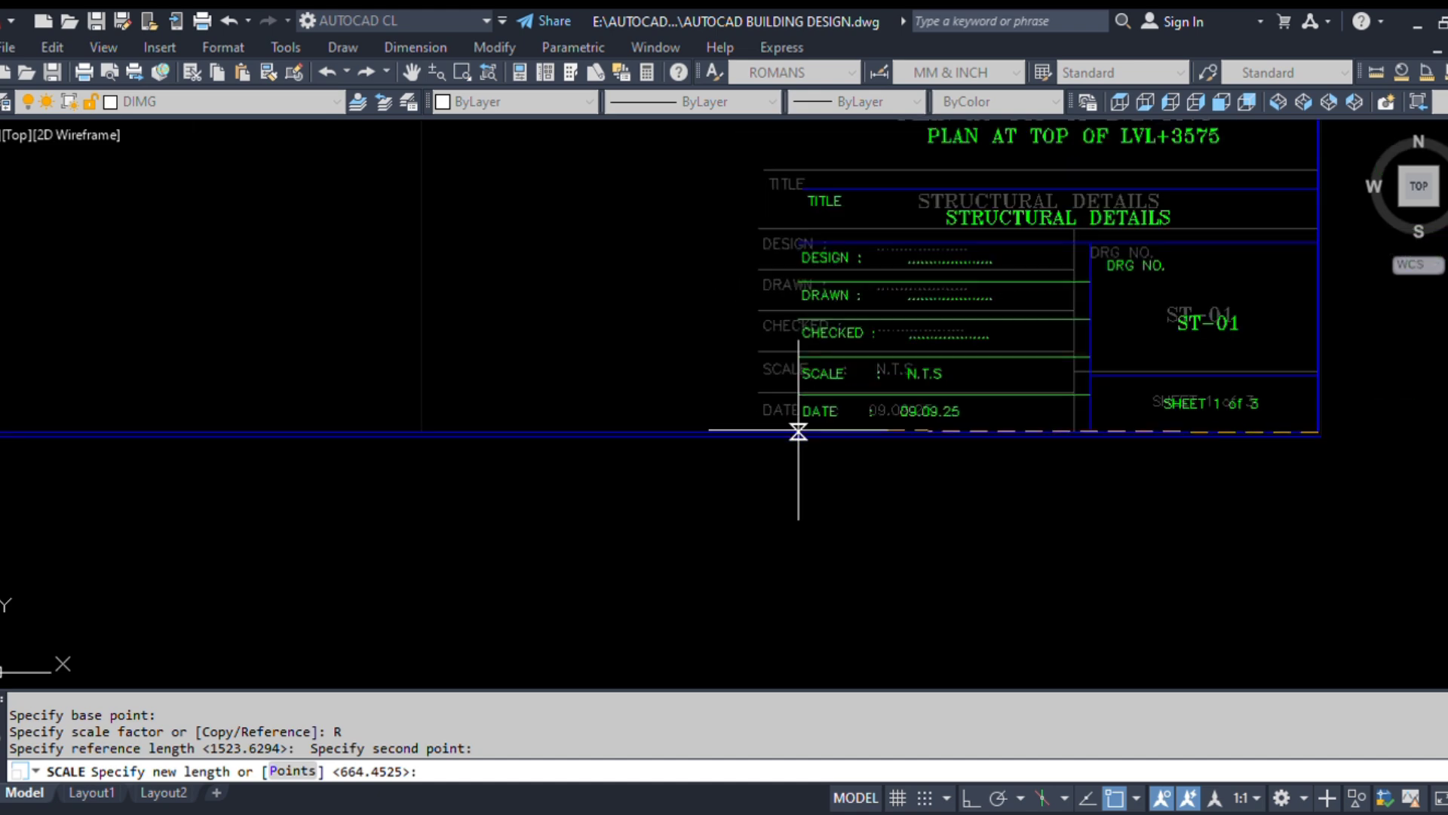
click(421, 432)
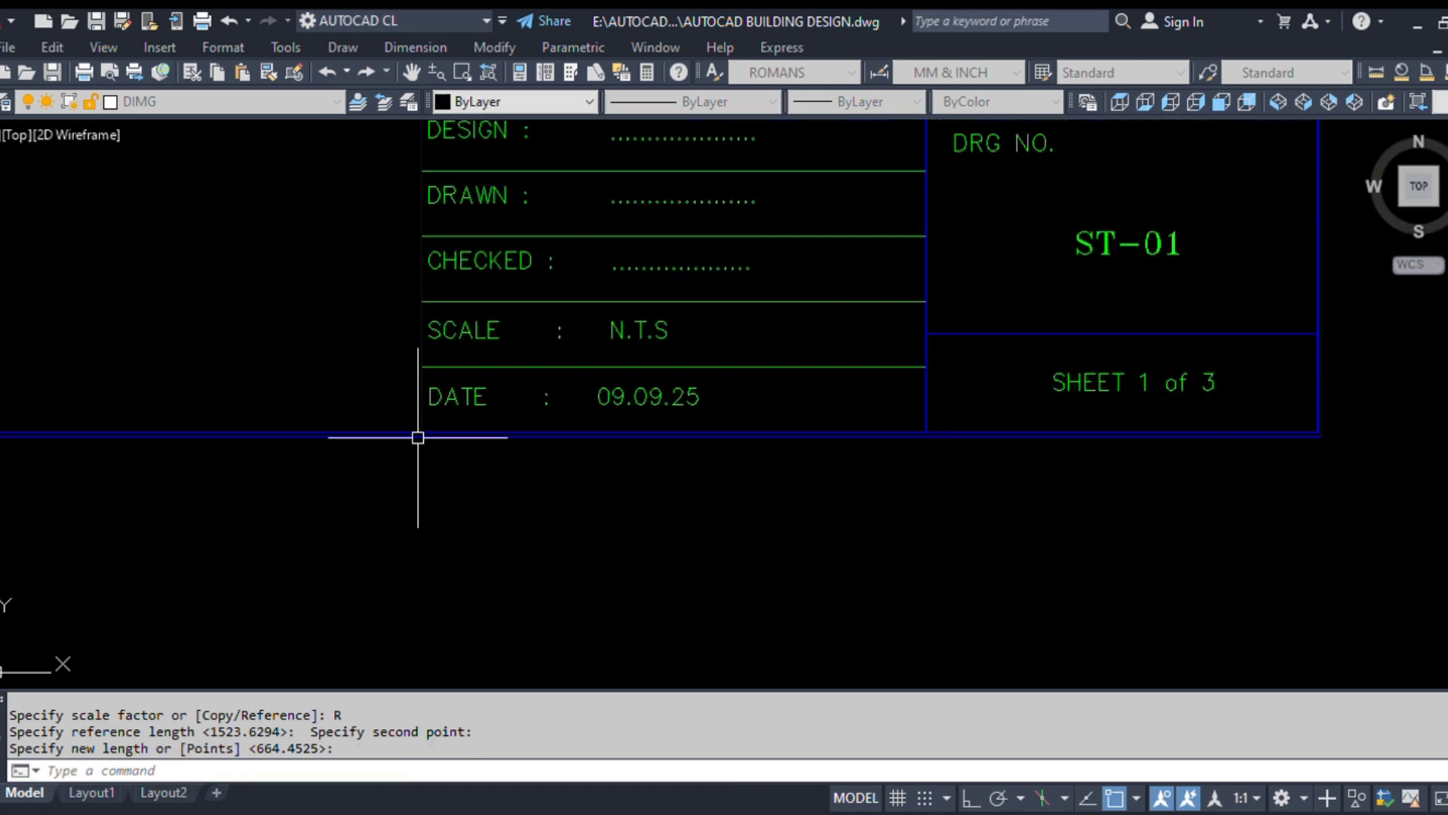
scroll(720, 562, down, 5)
middle_drag(928, 513, 945, 581)
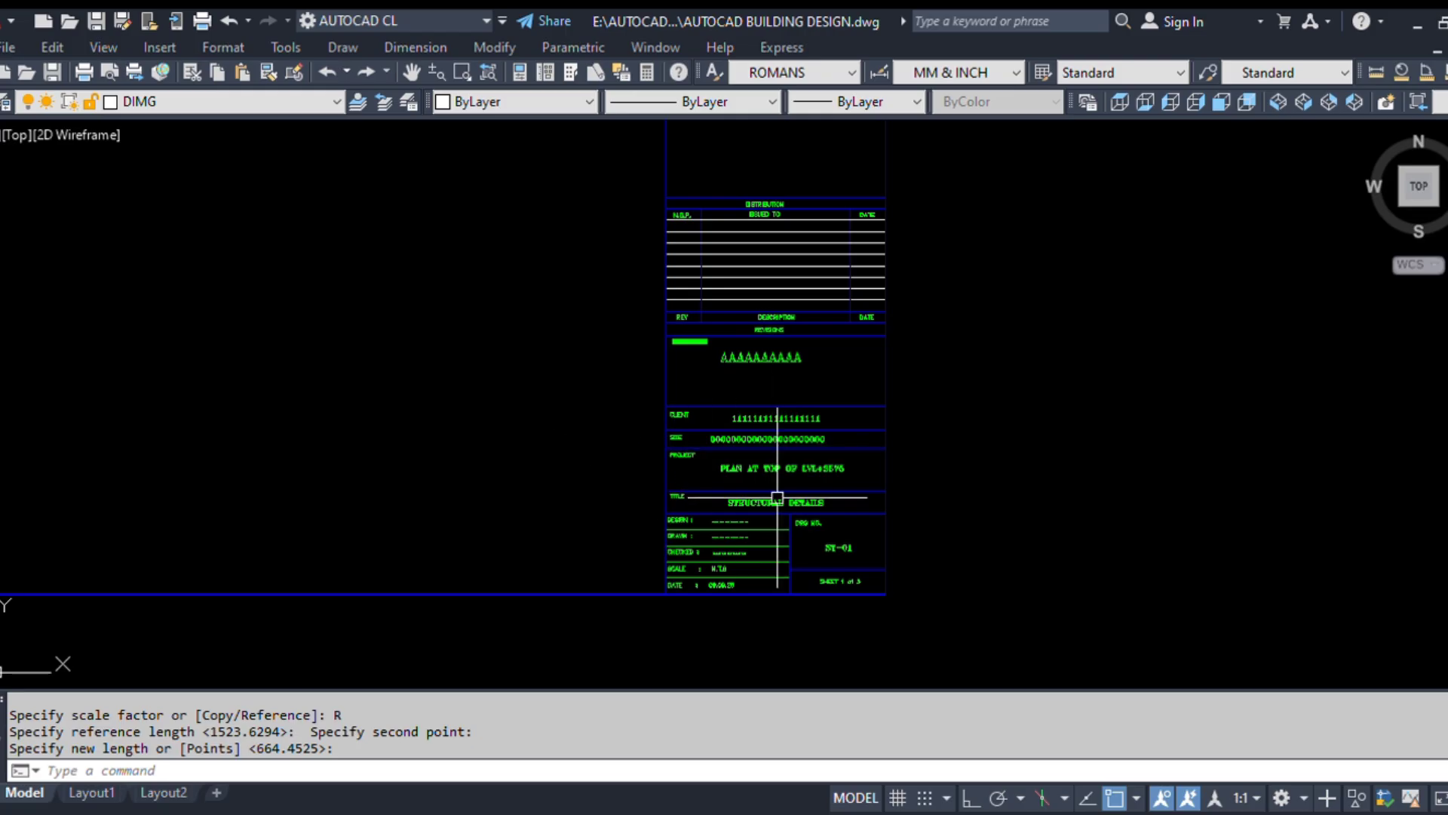
scroll(932, 516, down, 2)
scroll(930, 513, down, 1)
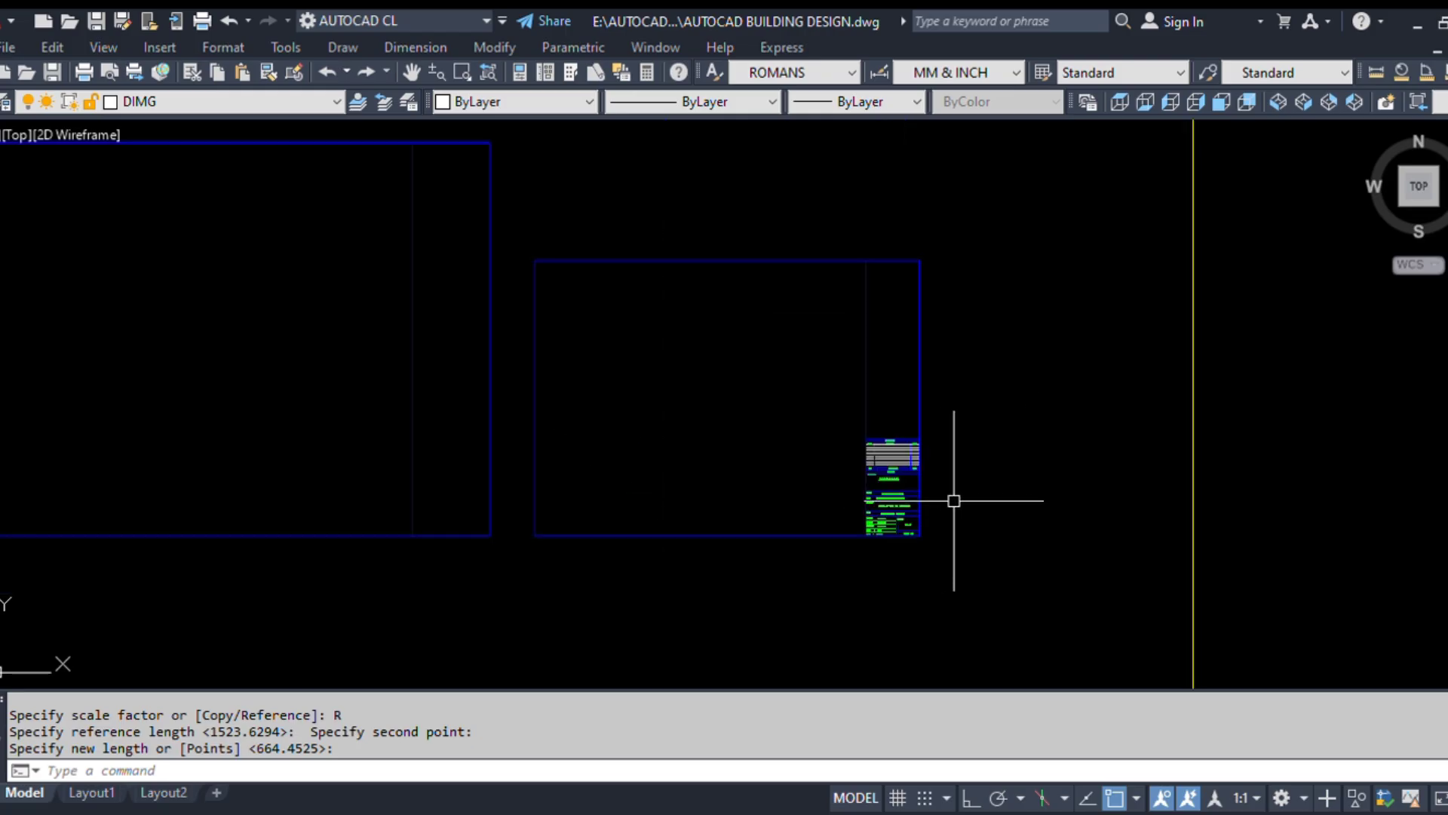
scroll(924, 562, up, 1)
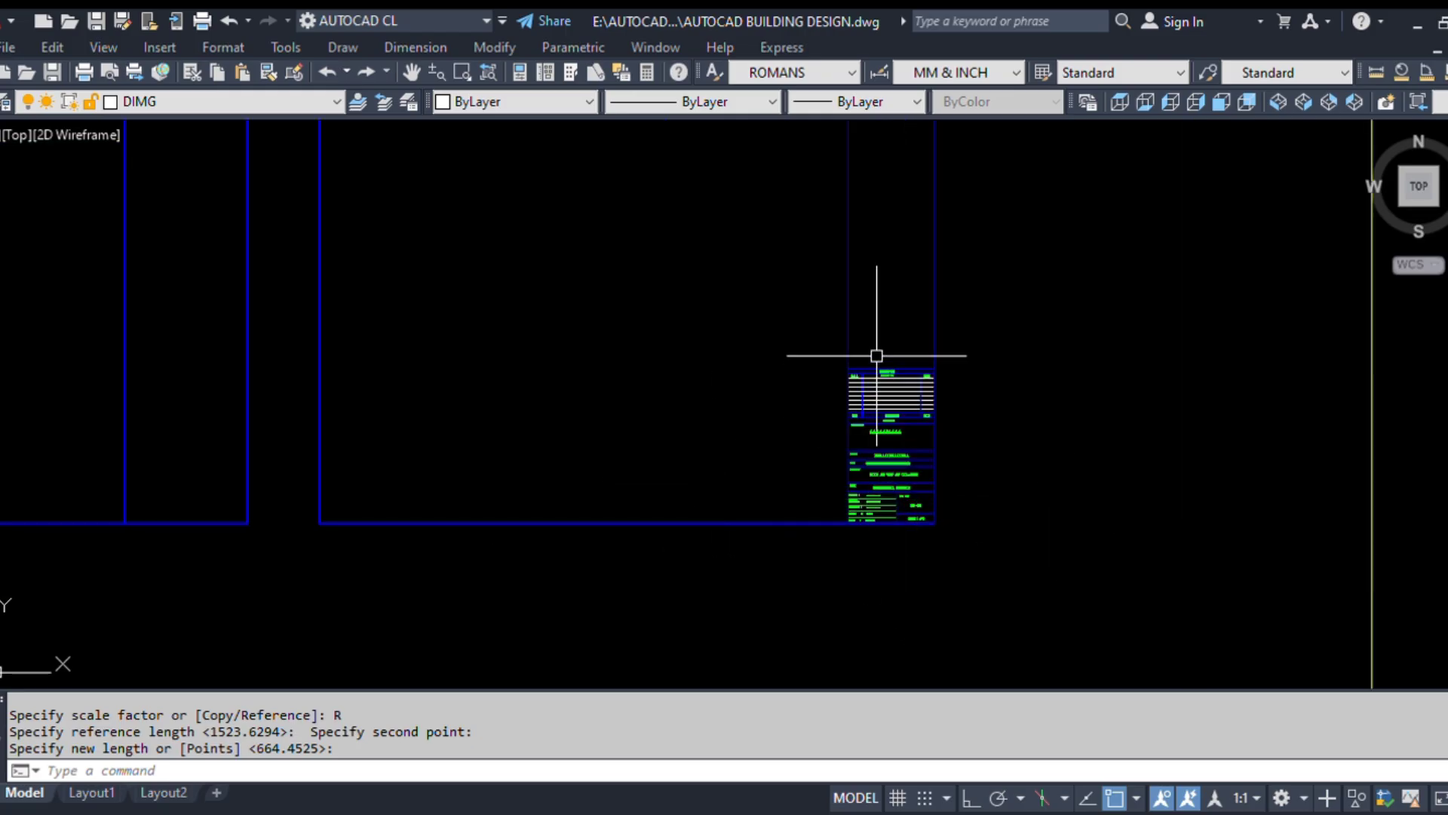
scroll(955, 356, up, 2)
click(1012, 288)
click(539, 292)
scroll(911, 533, down, 2)
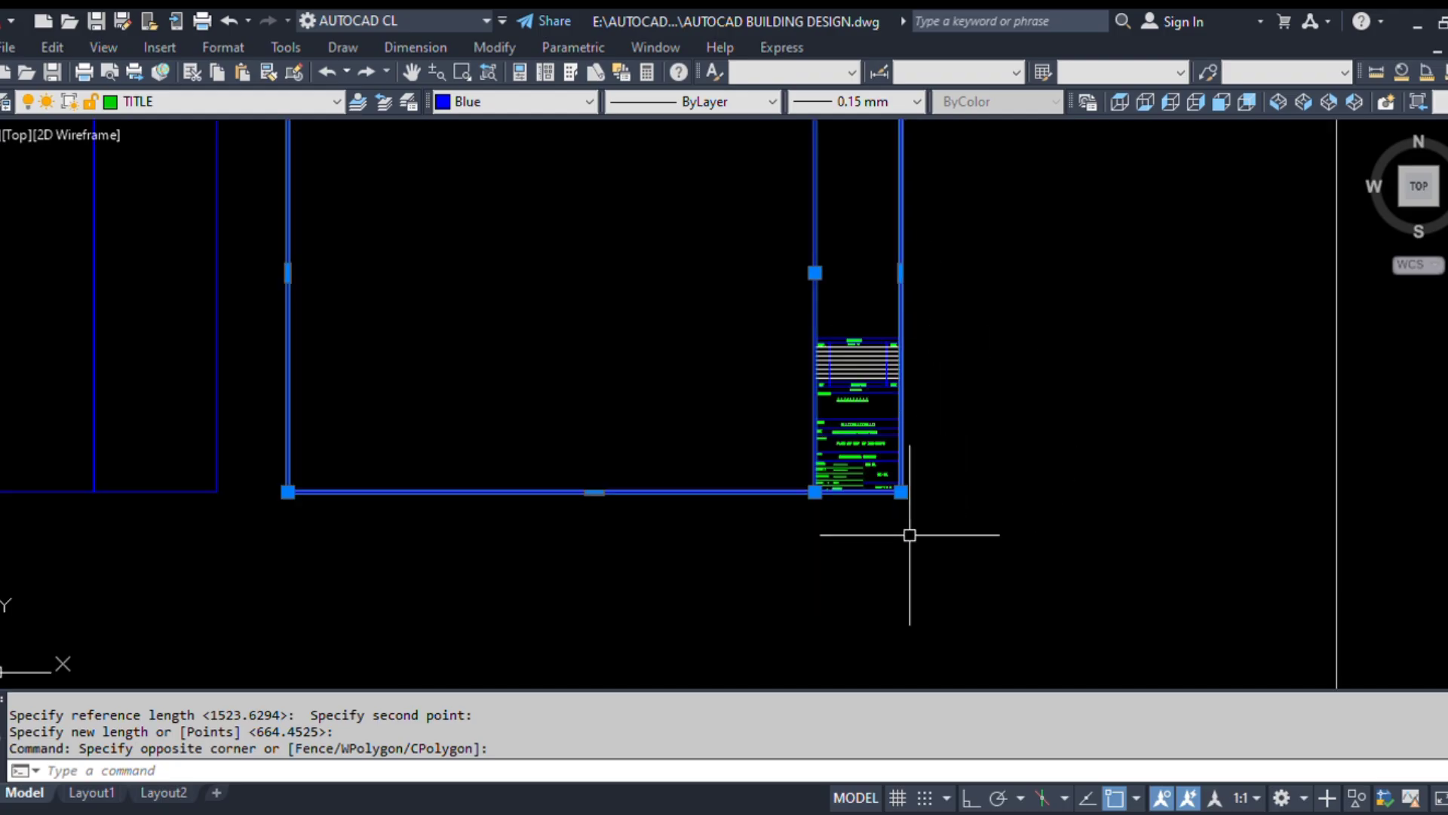
key(Escape)
Step: Move the title block contents out of the smaller sheet into the empty space just right of its border
scroll(925, 523, up, 2)
text(M)
key(Return)
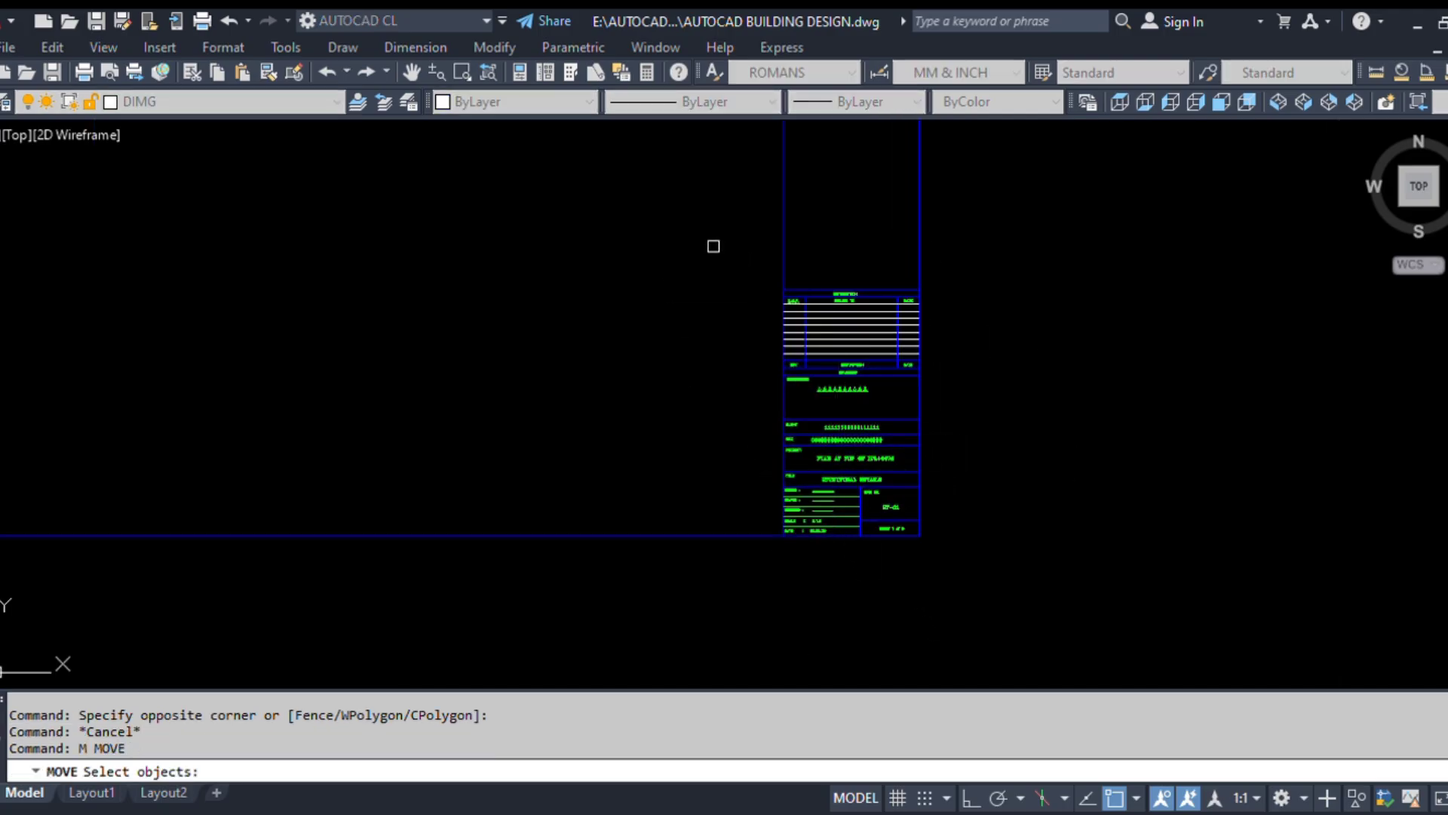
key(Escape)
text(M)
key(Return)
click(685, 244)
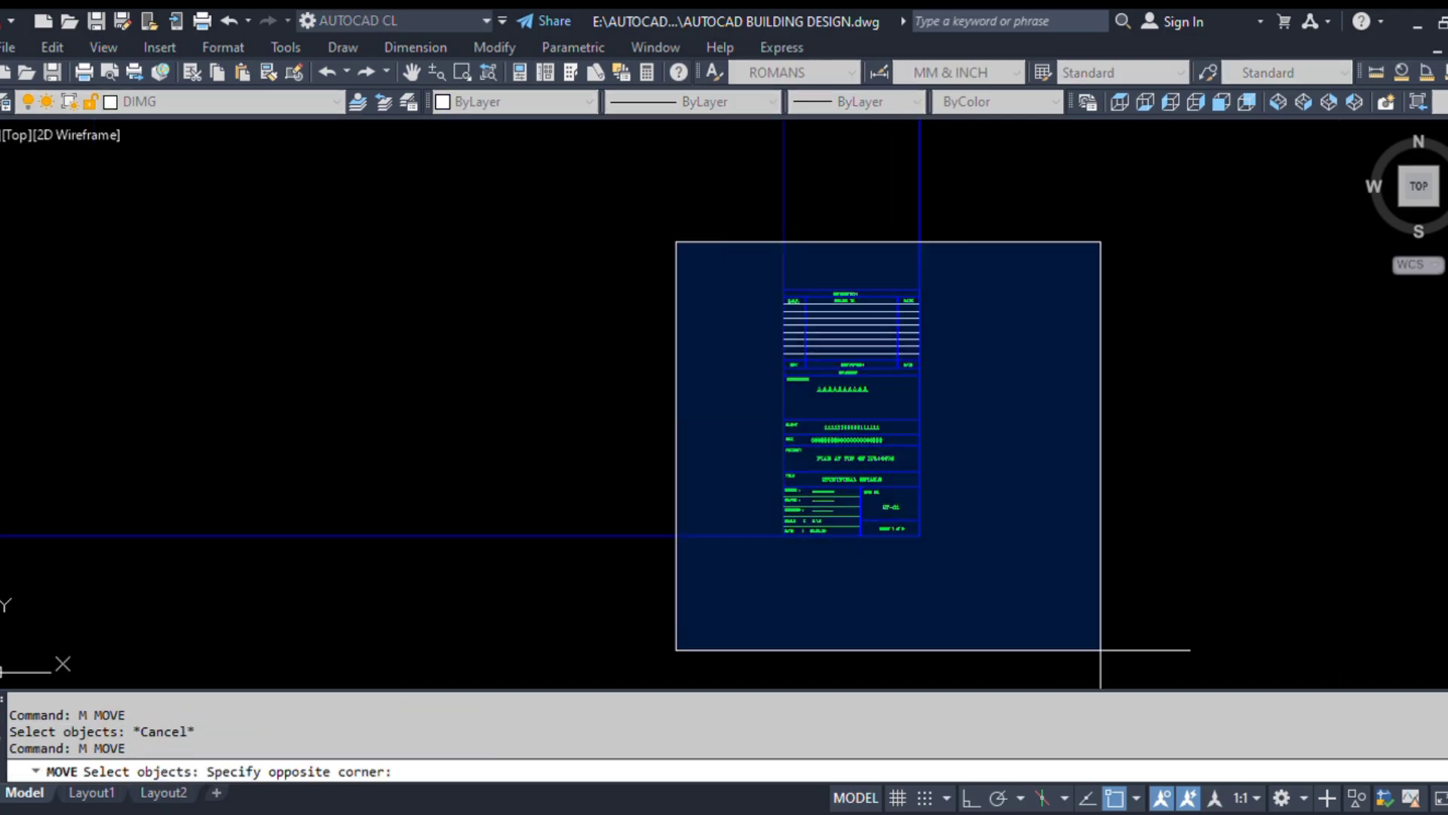
click(1099, 686)
key(Return)
click(947, 603)
click(1183, 601)
key(Escape)
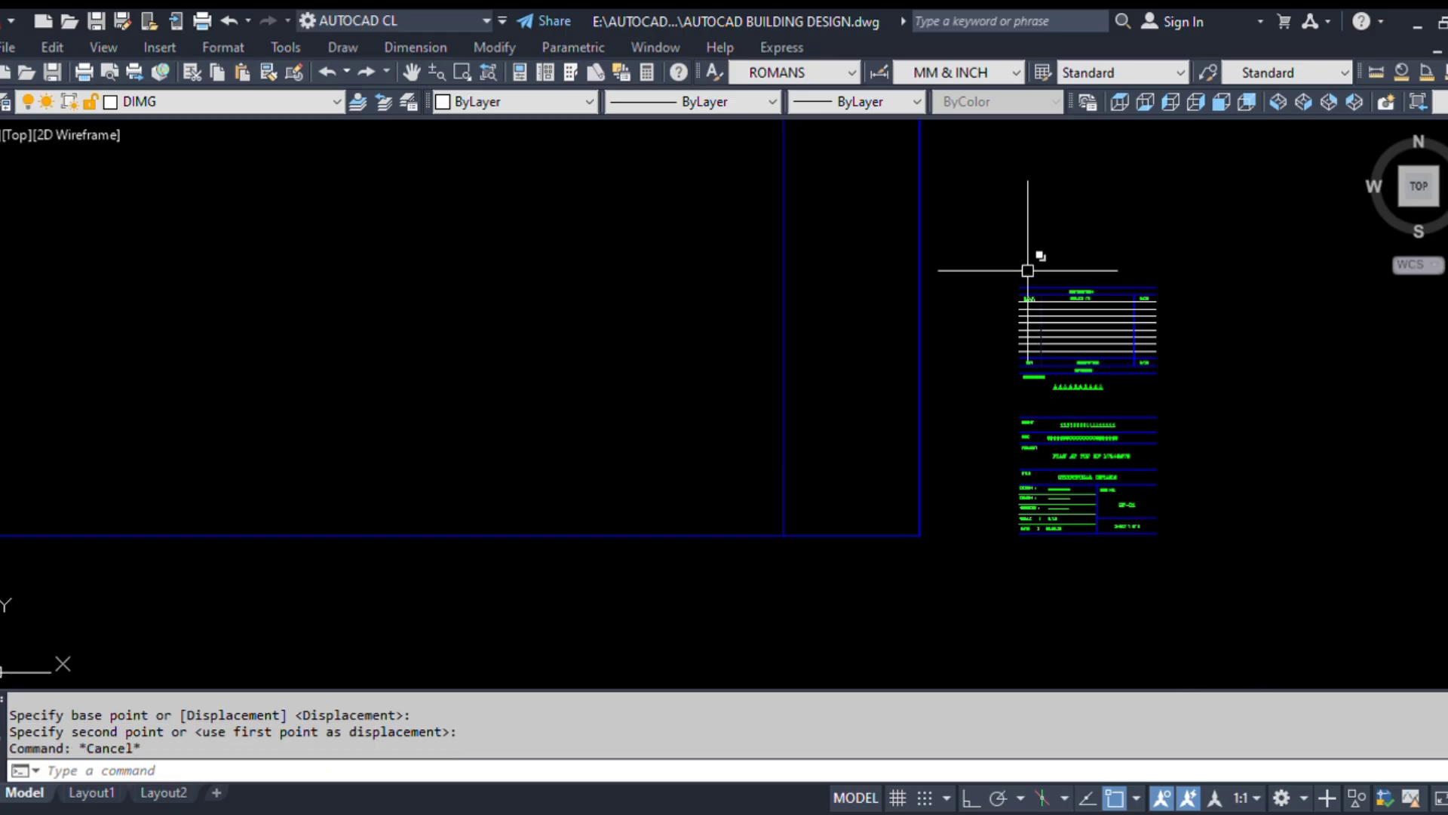
Step: Change the colour of all the moved title block contents to red
click(1002, 233)
click(1179, 555)
click(489, 107)
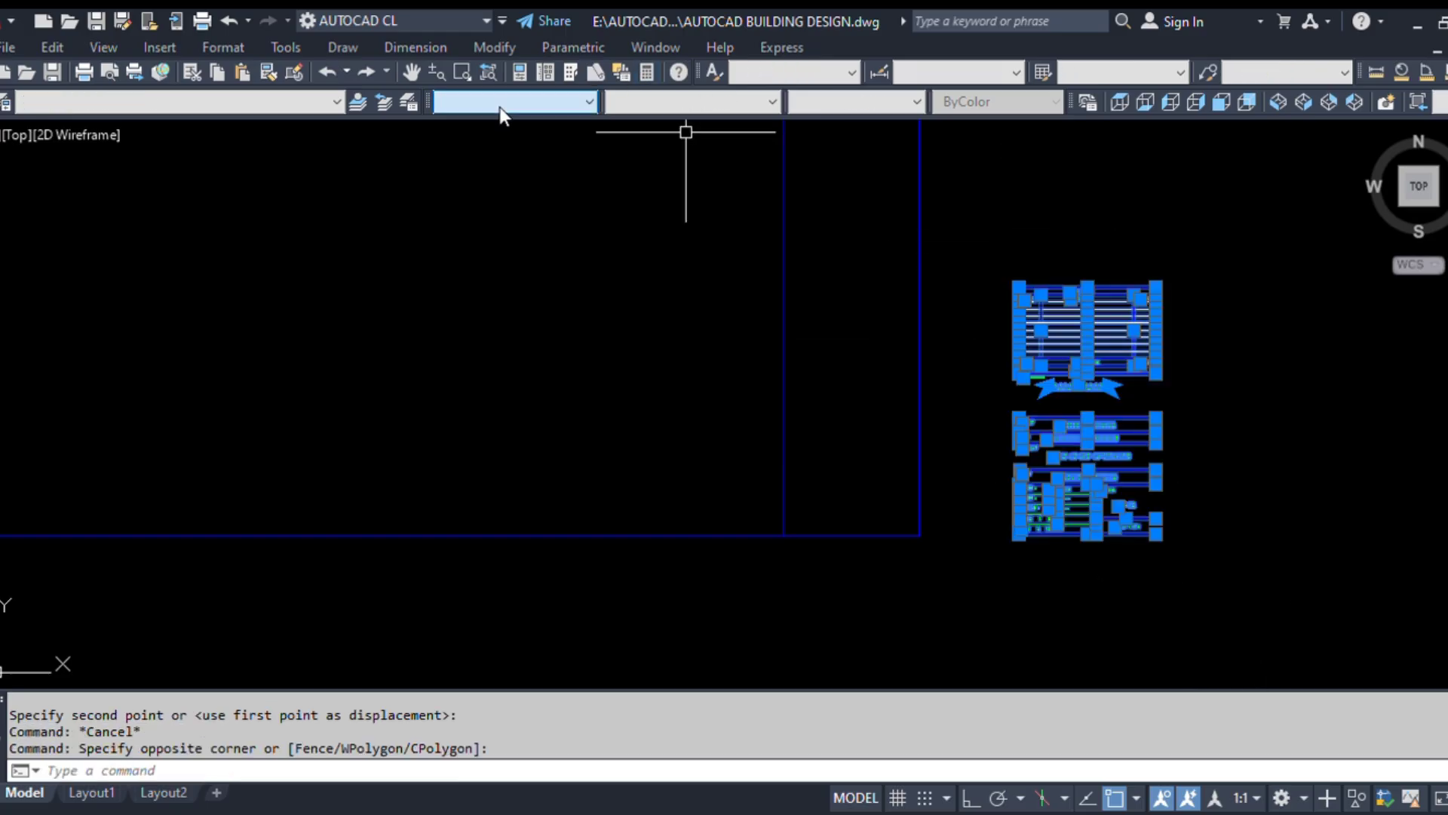
click(486, 152)
key(Escape)
scroll(1165, 509, up, 2)
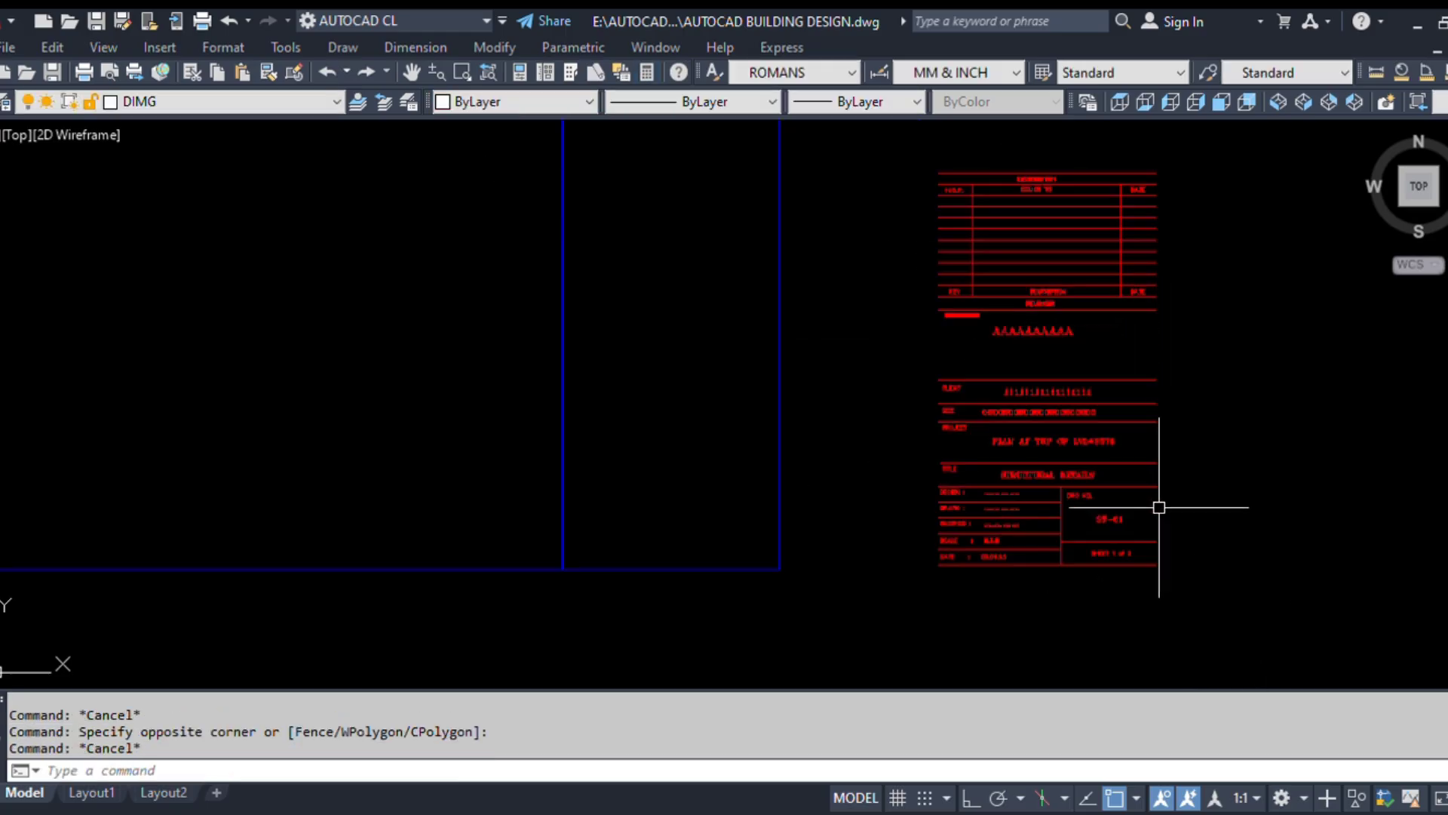
scroll(857, 475, down, 2)
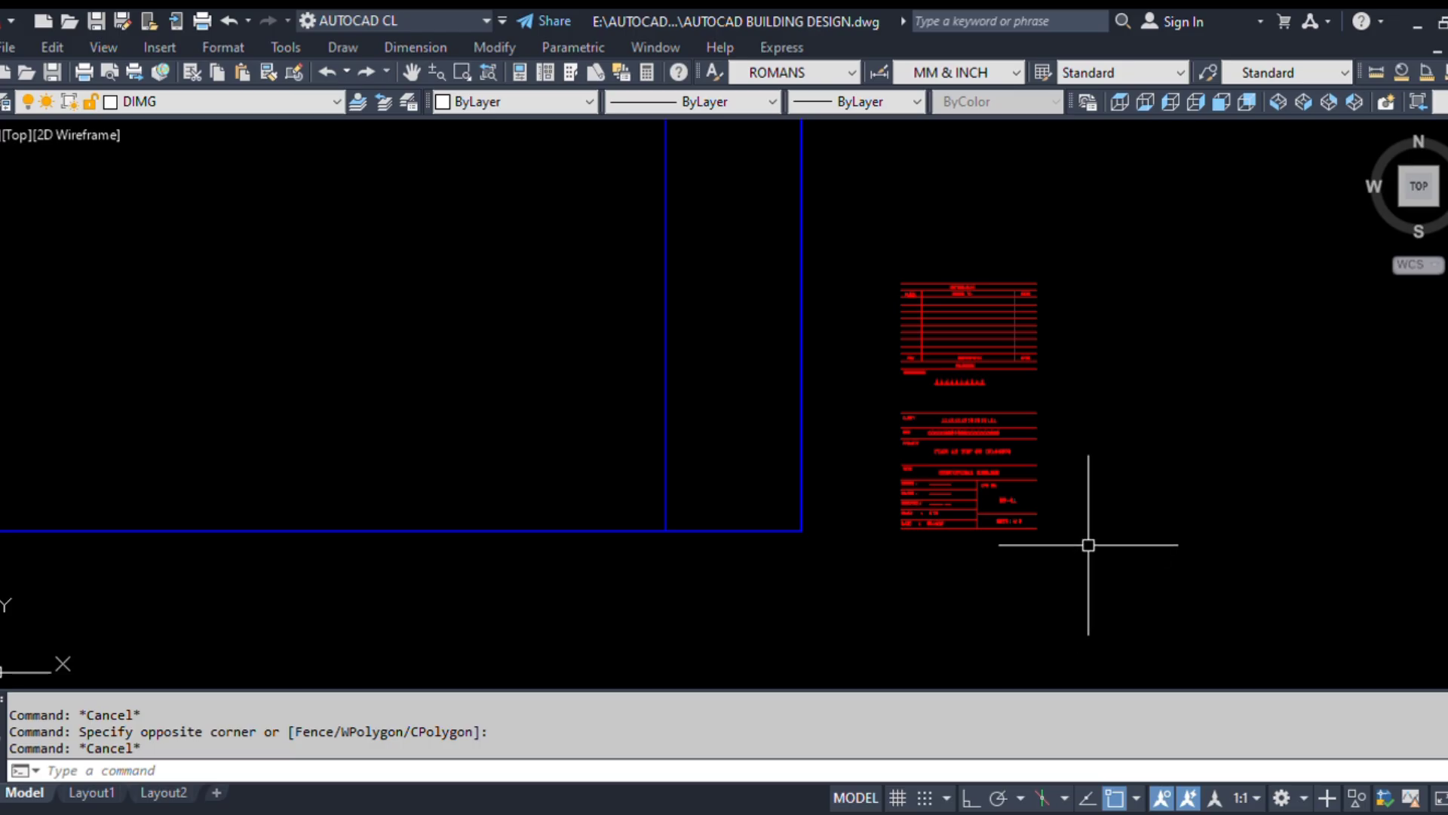
Step: Scale the red title block contents by a factor of .5 about their lower-right corner
text(sc)
key(Return)
click(1054, 585)
click(760, 229)
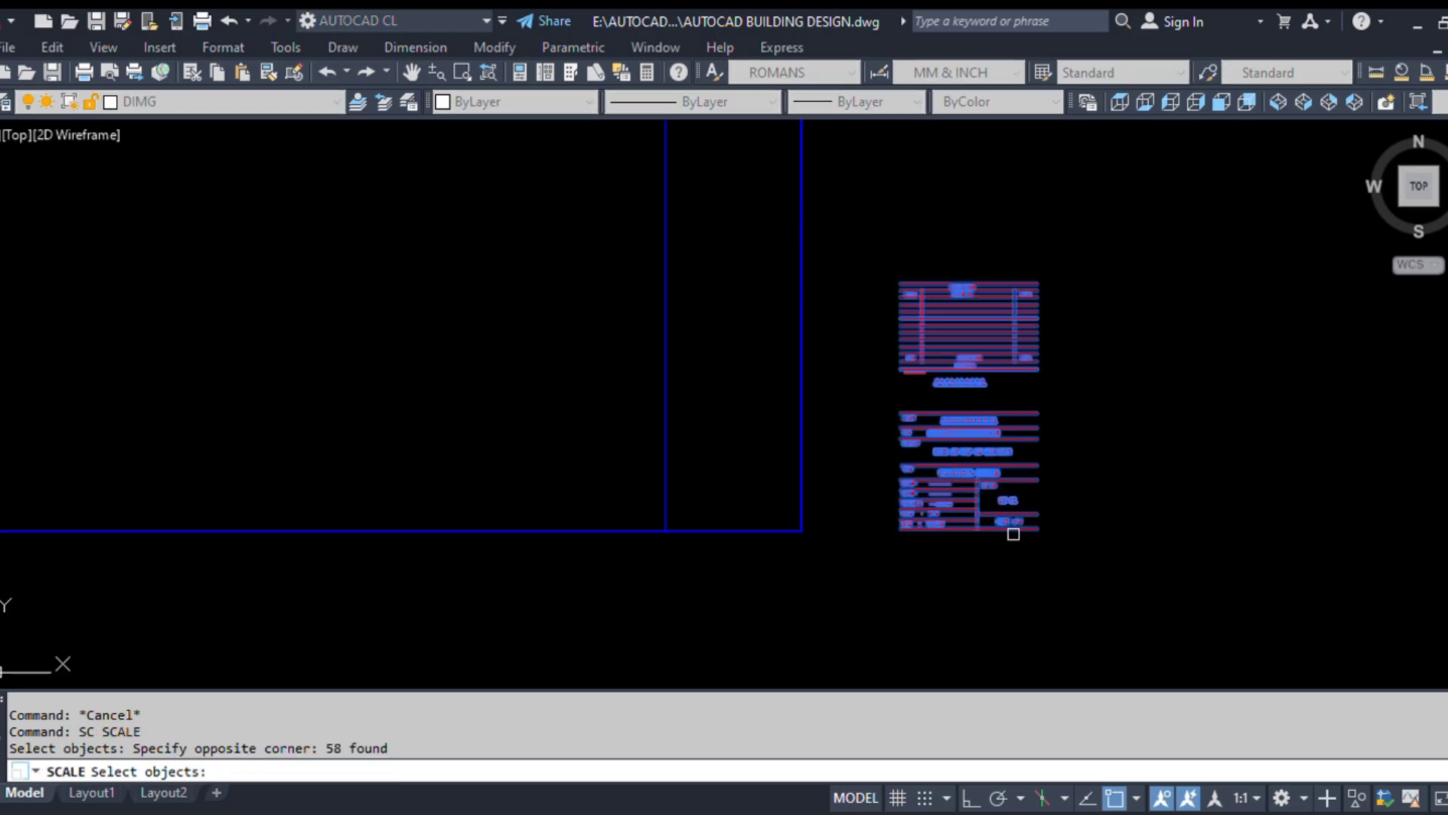
key(Return)
click(1038, 527)
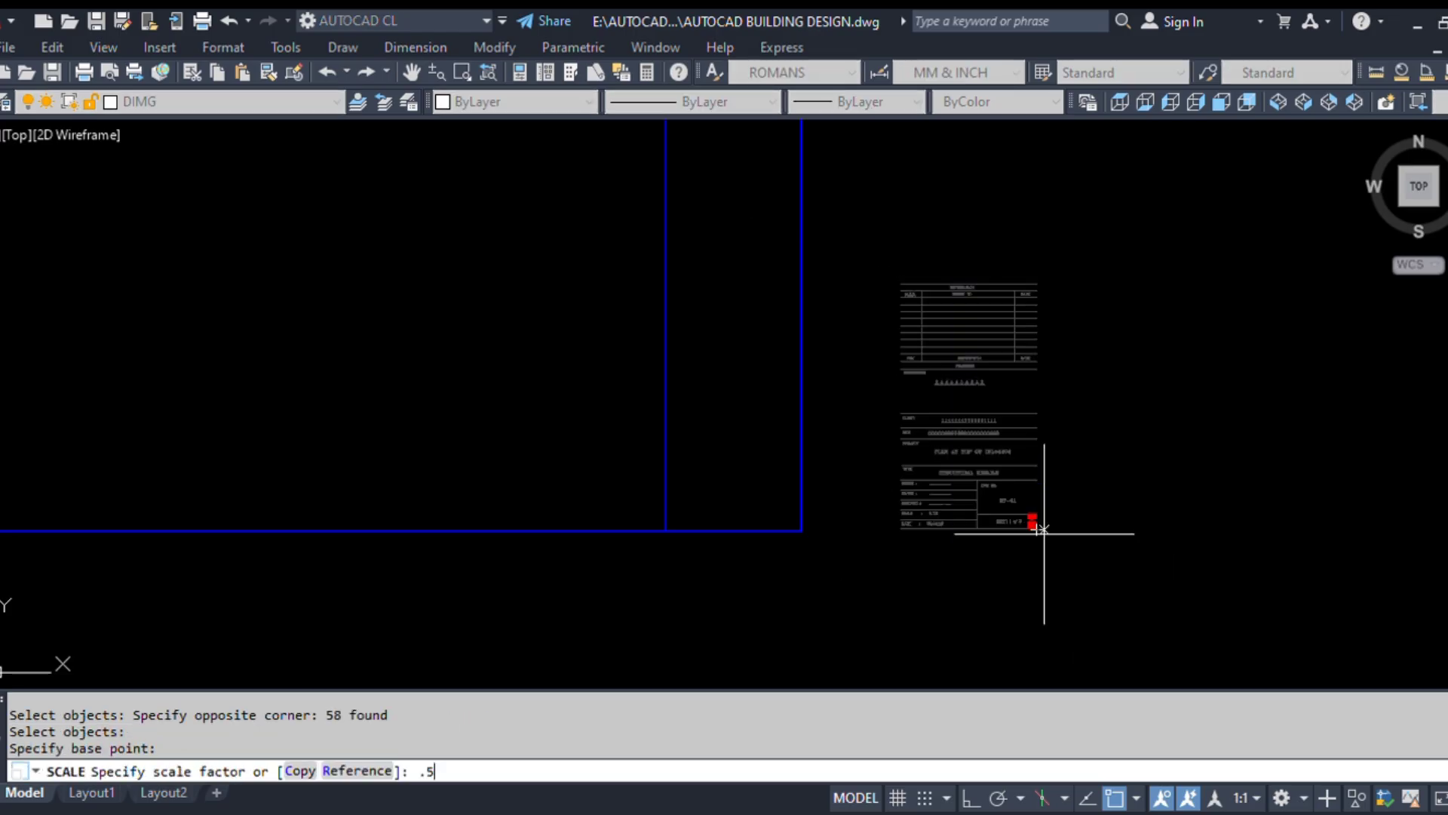
text(.5)
key(Return)
Step: Move the red title block contents by their lower-right corner onto the smaller sheet's inner lower-right corner
scroll(1053, 543, up, 2)
text(m)
key(Return)
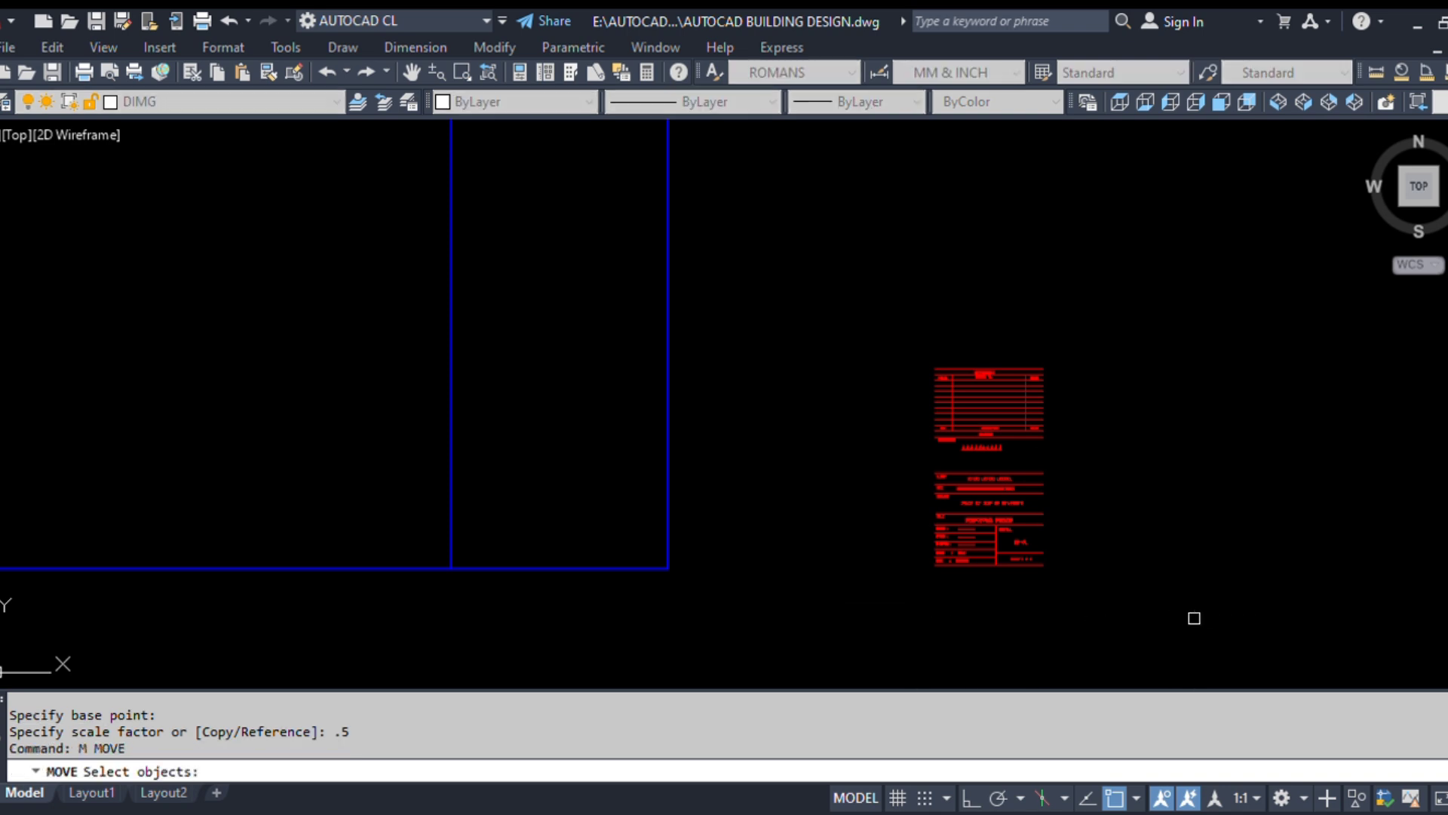
click(1109, 624)
click(895, 314)
scroll(1004, 620, up, 4)
key(Return)
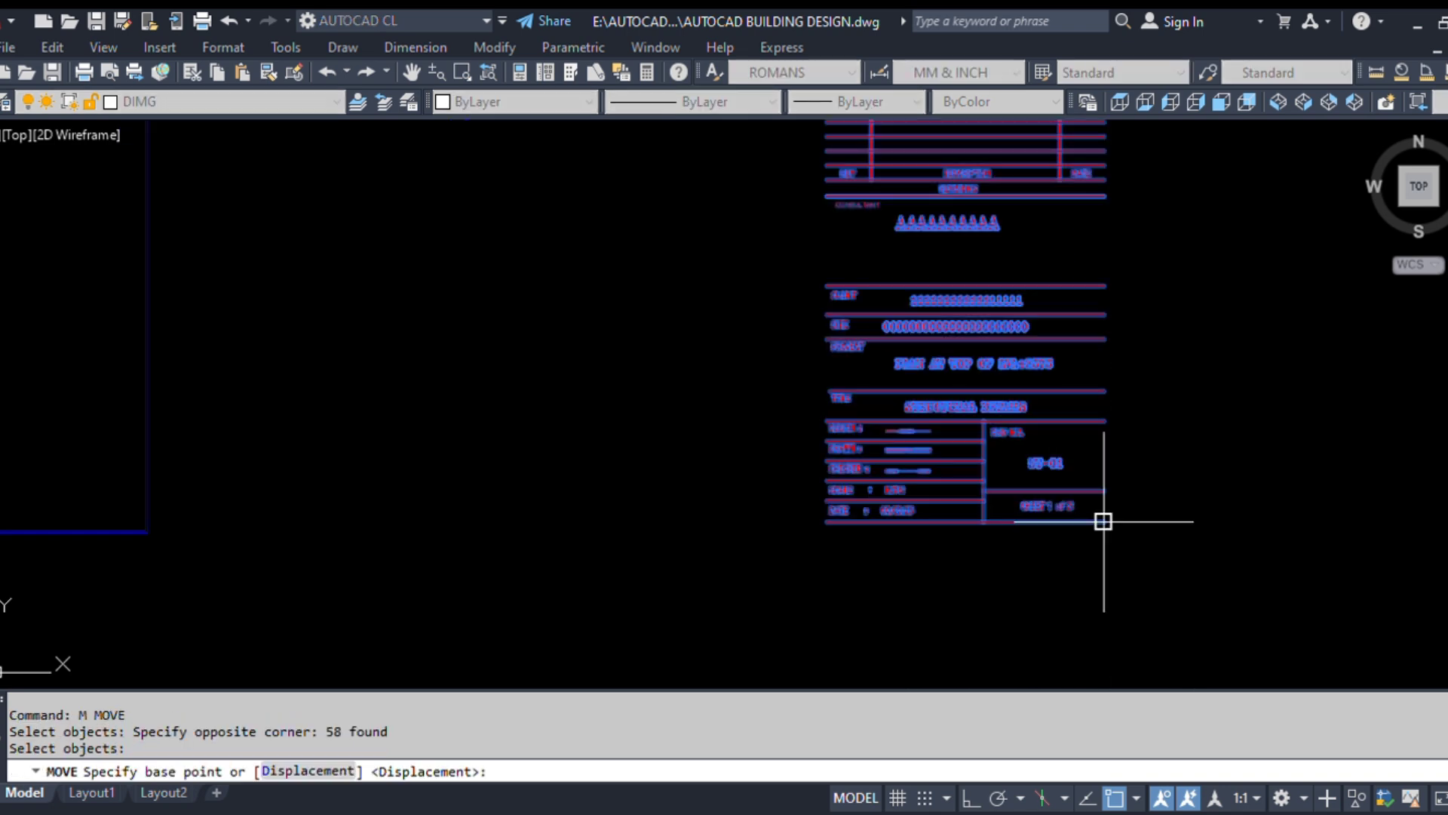
click(1103, 519)
scroll(534, 506, up, 5)
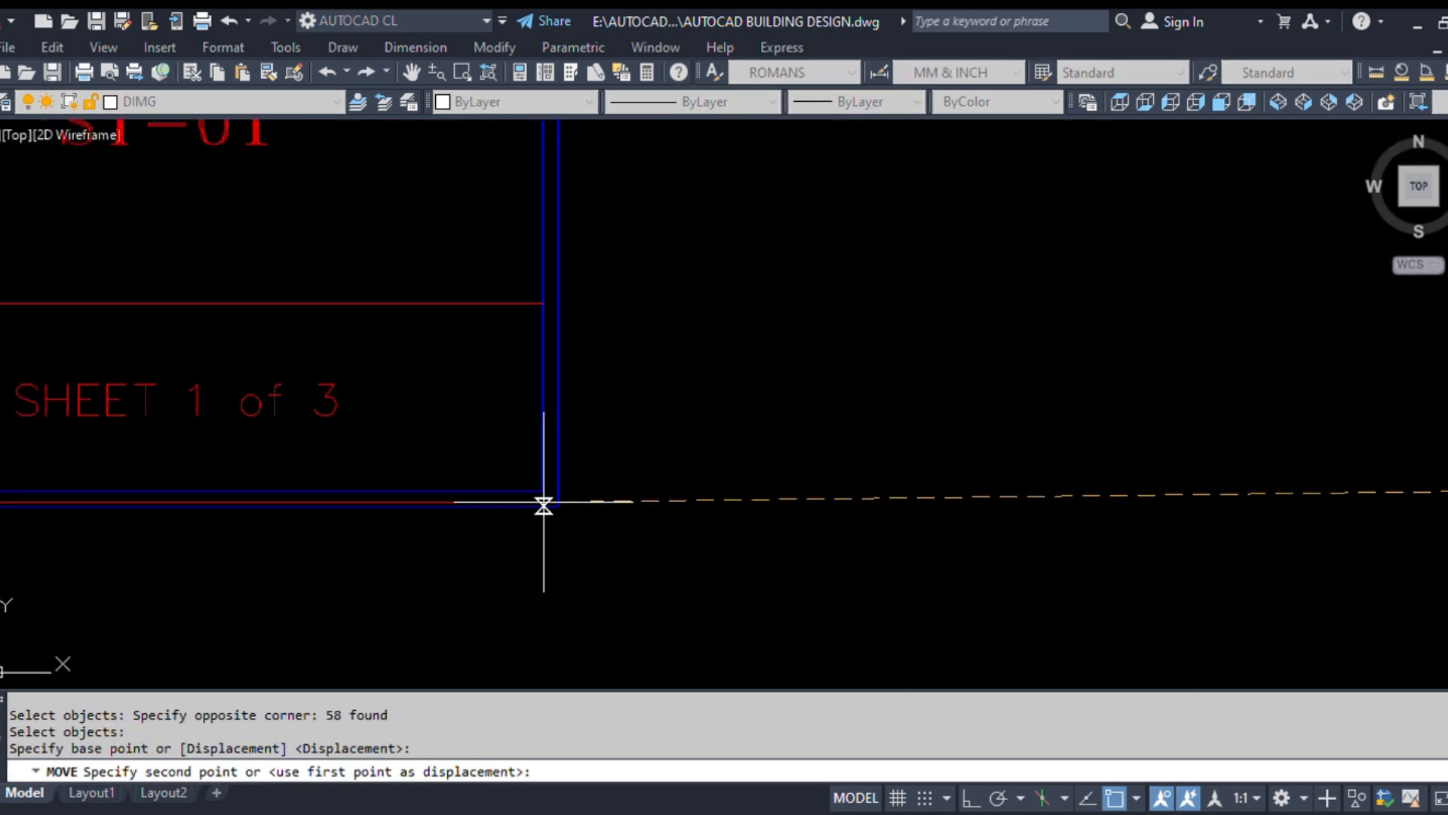
click(543, 491)
scroll(945, 468, down, 5)
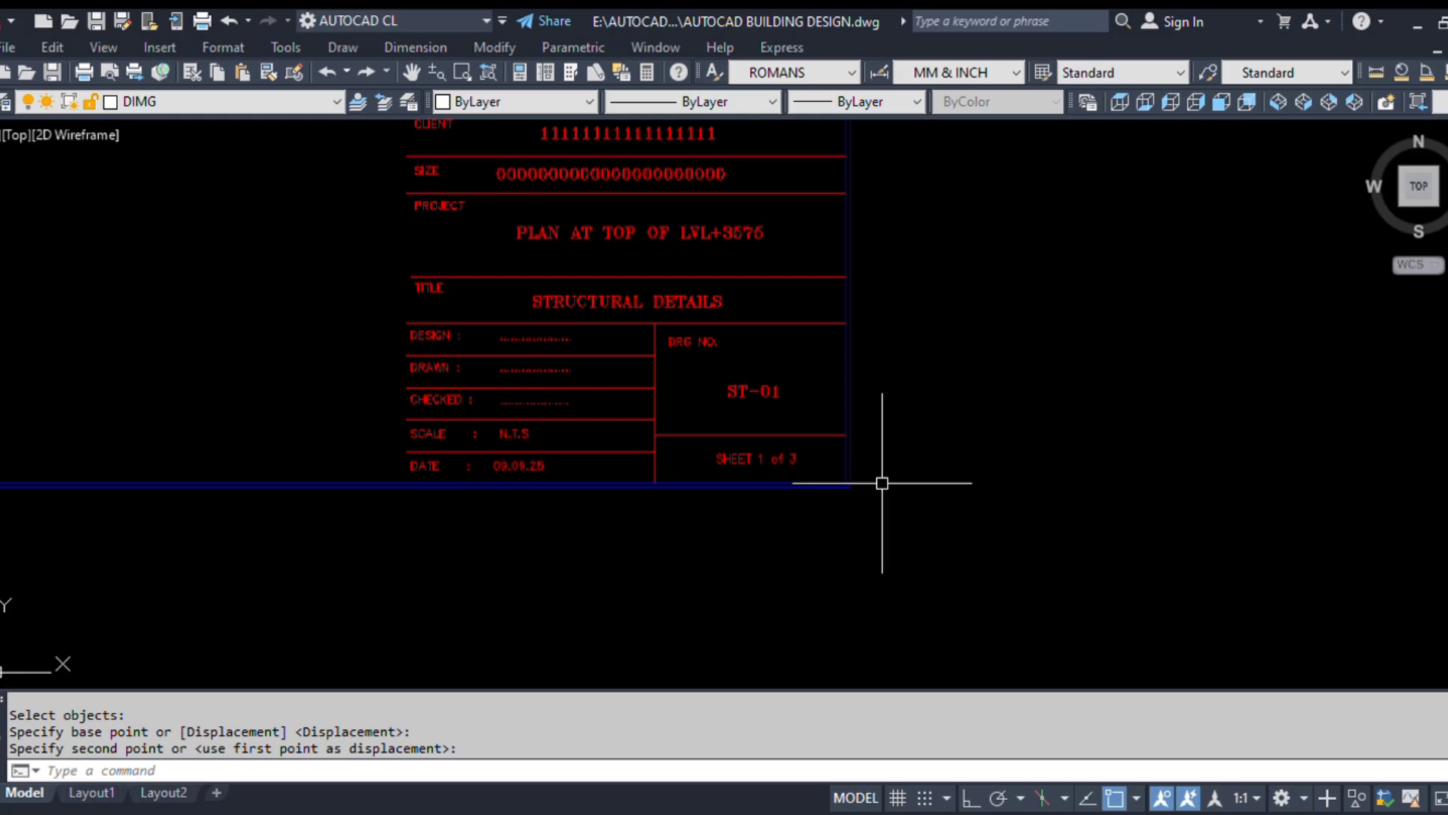
Step: Start the Scale command on the red title block contents, with their lower-right corner as the base point
scroll(930, 475, down, 6)
scroll(676, 441, up, 3)
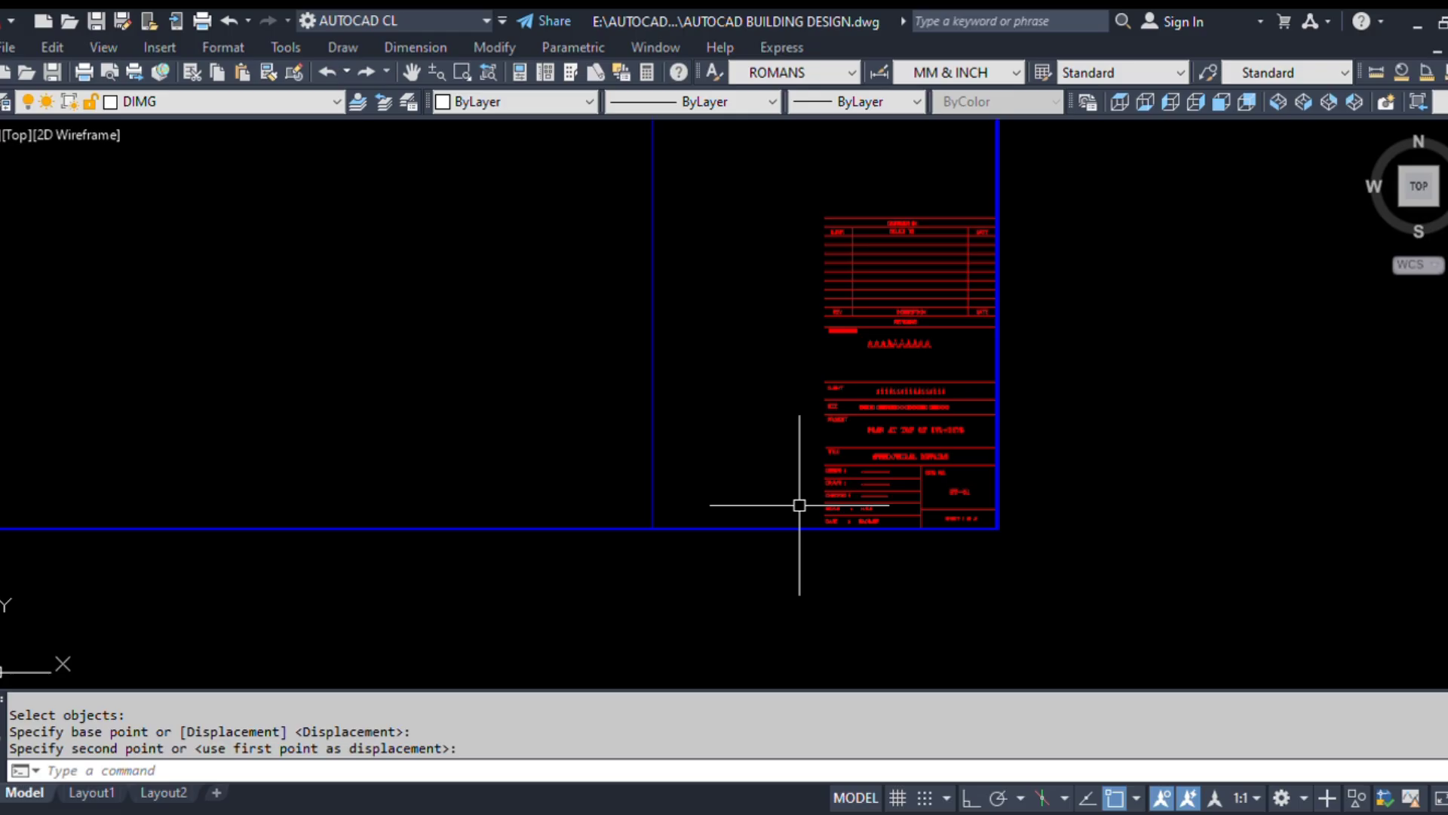
key(Return)
click(751, 185)
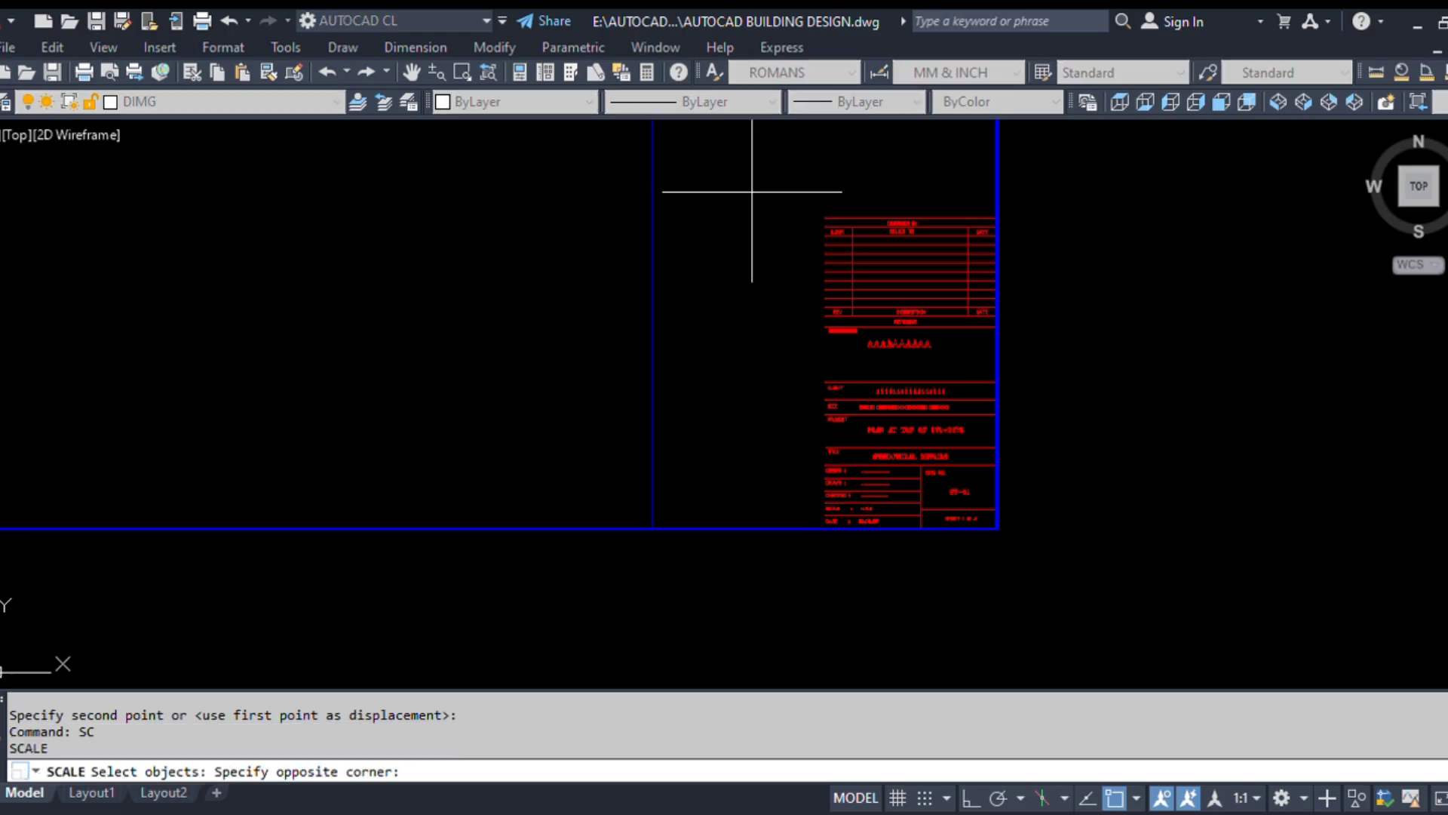
click(1092, 623)
scroll(898, 522, up, 4)
scroll(740, 536, down, 4)
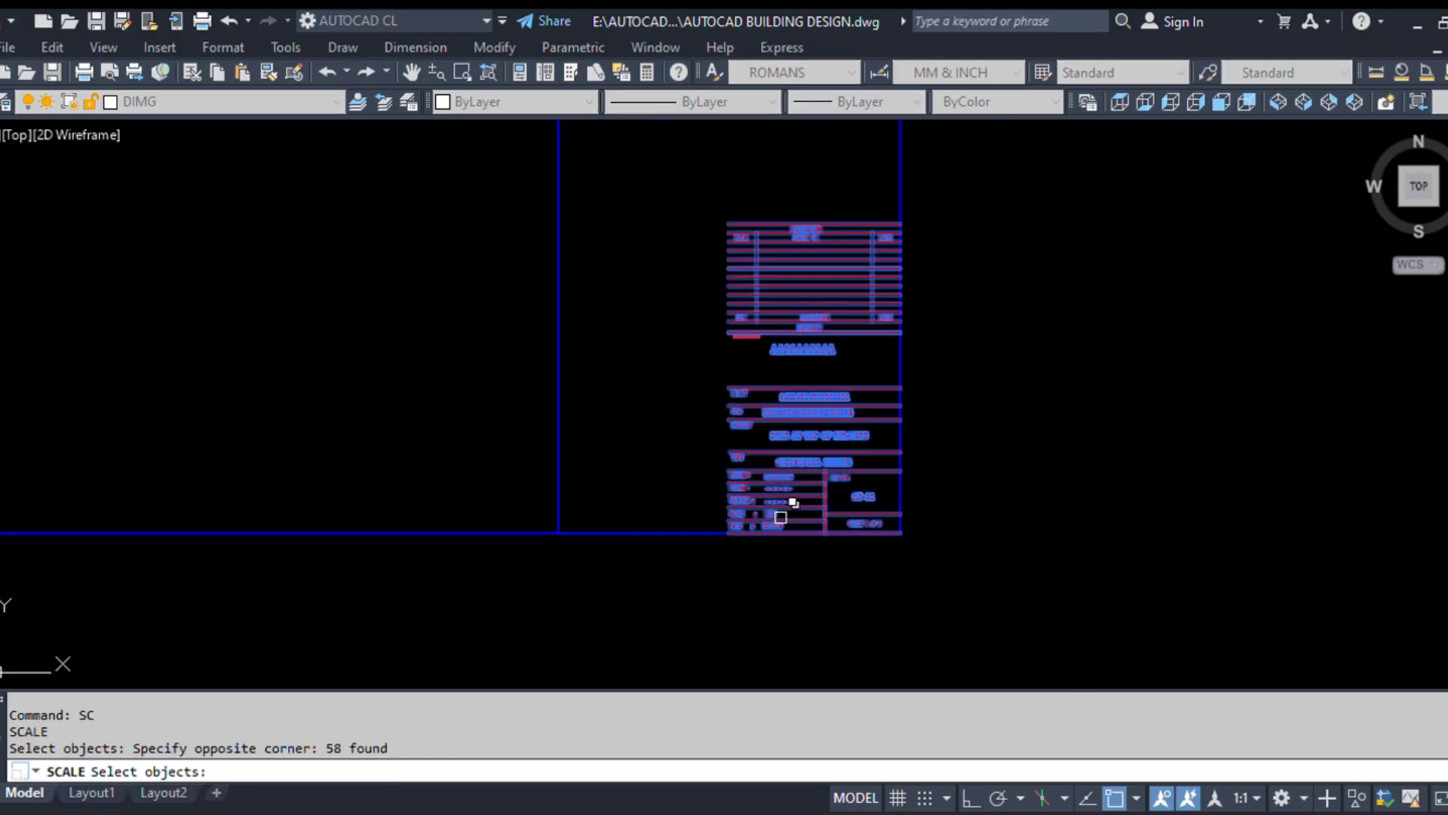
scroll(852, 548, up, 6)
key(Return)
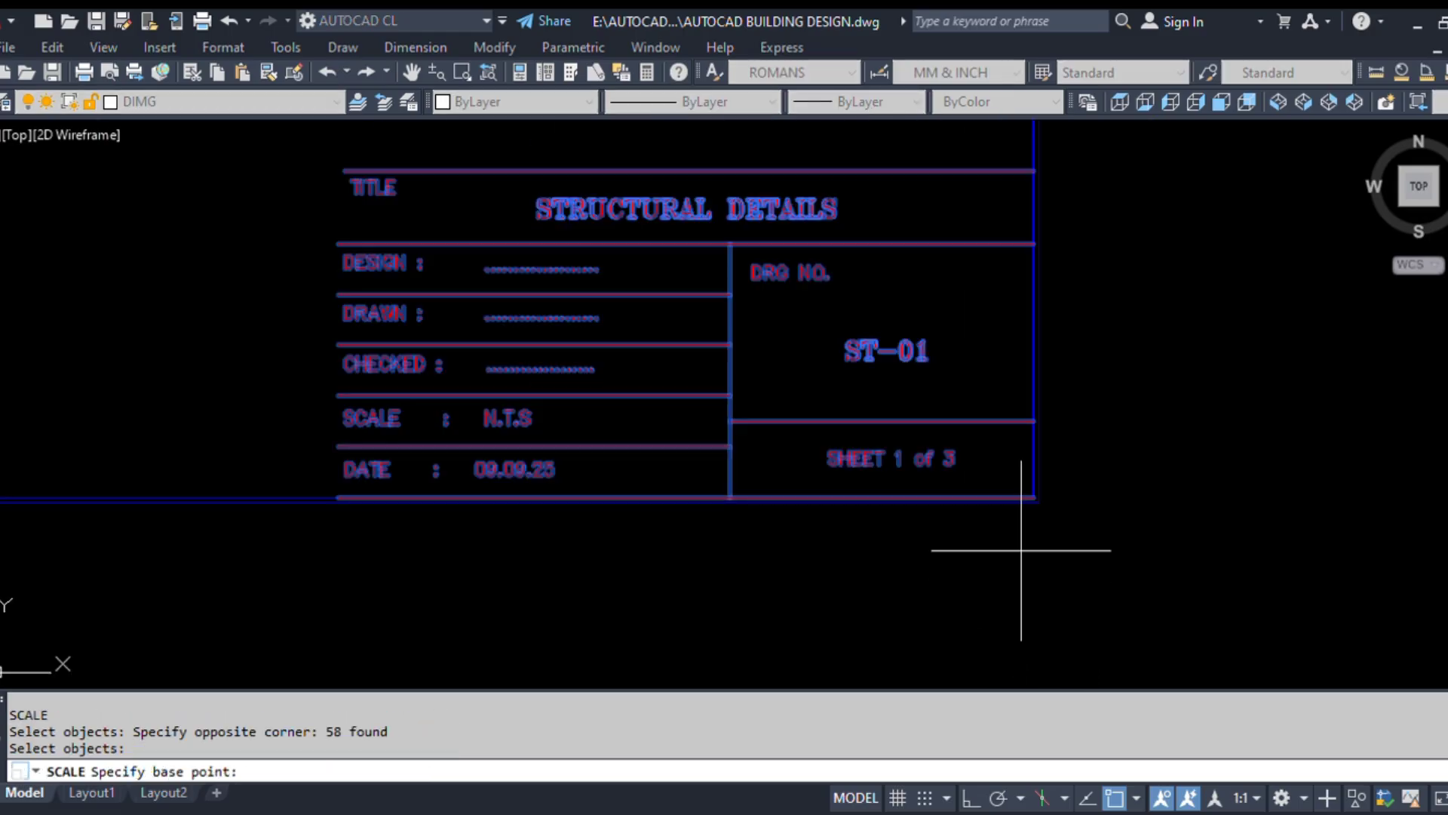
click(1032, 497)
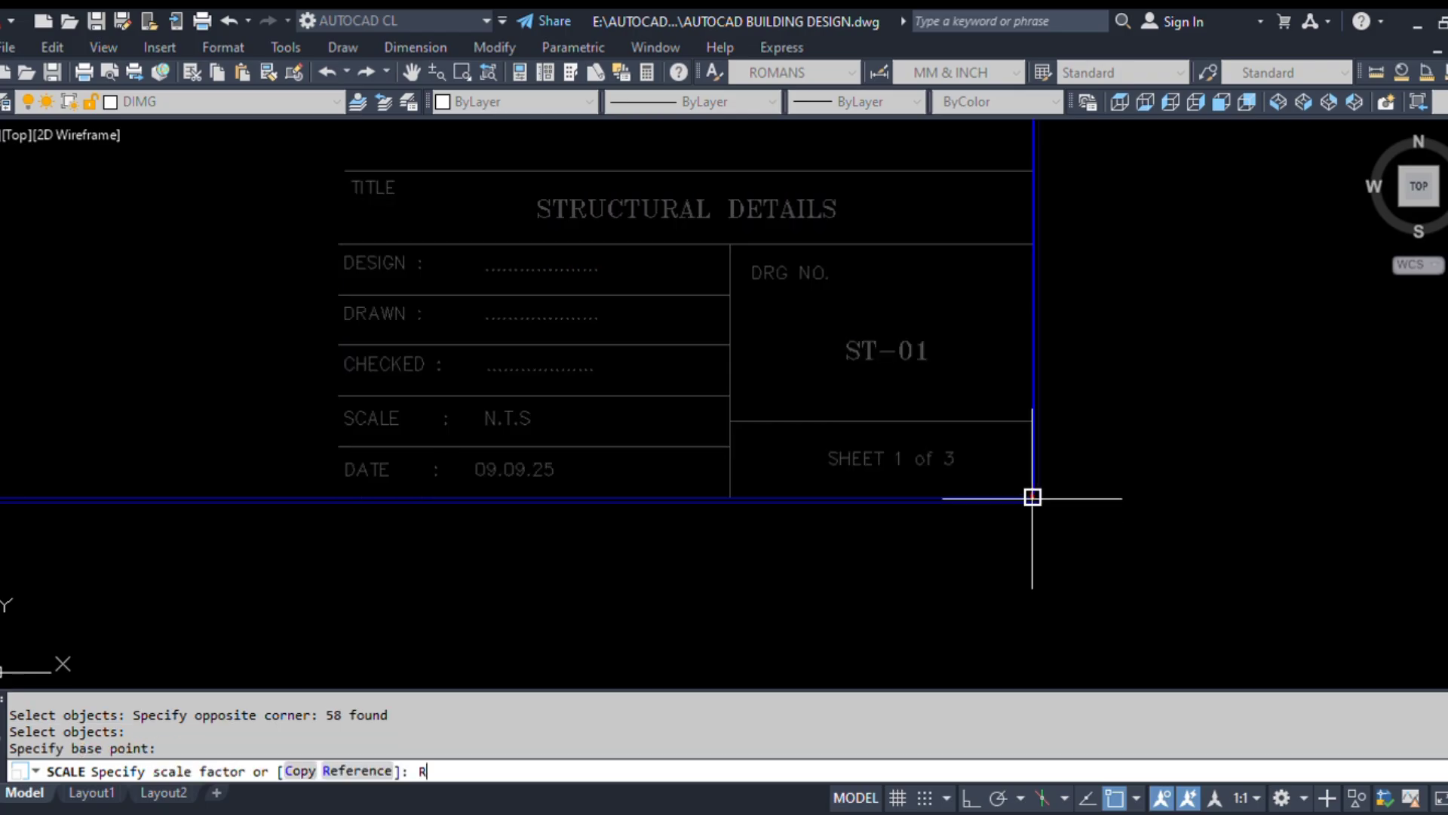
Step: Scale the red title block by Reference, from its full bottom width to the lower end of the sheet's title column line
text(R)
key(Return)
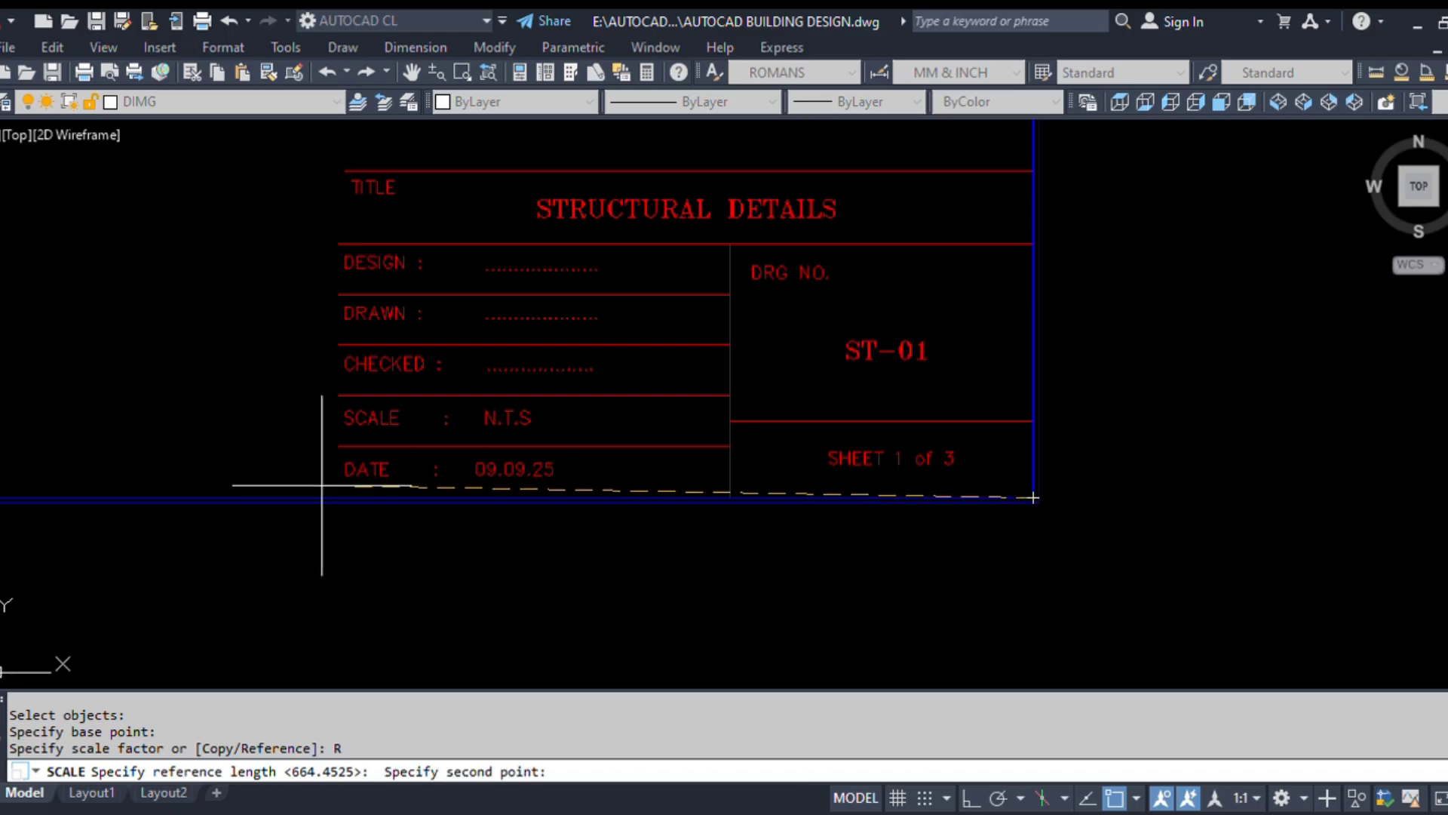
scroll(338, 497, up, 2)
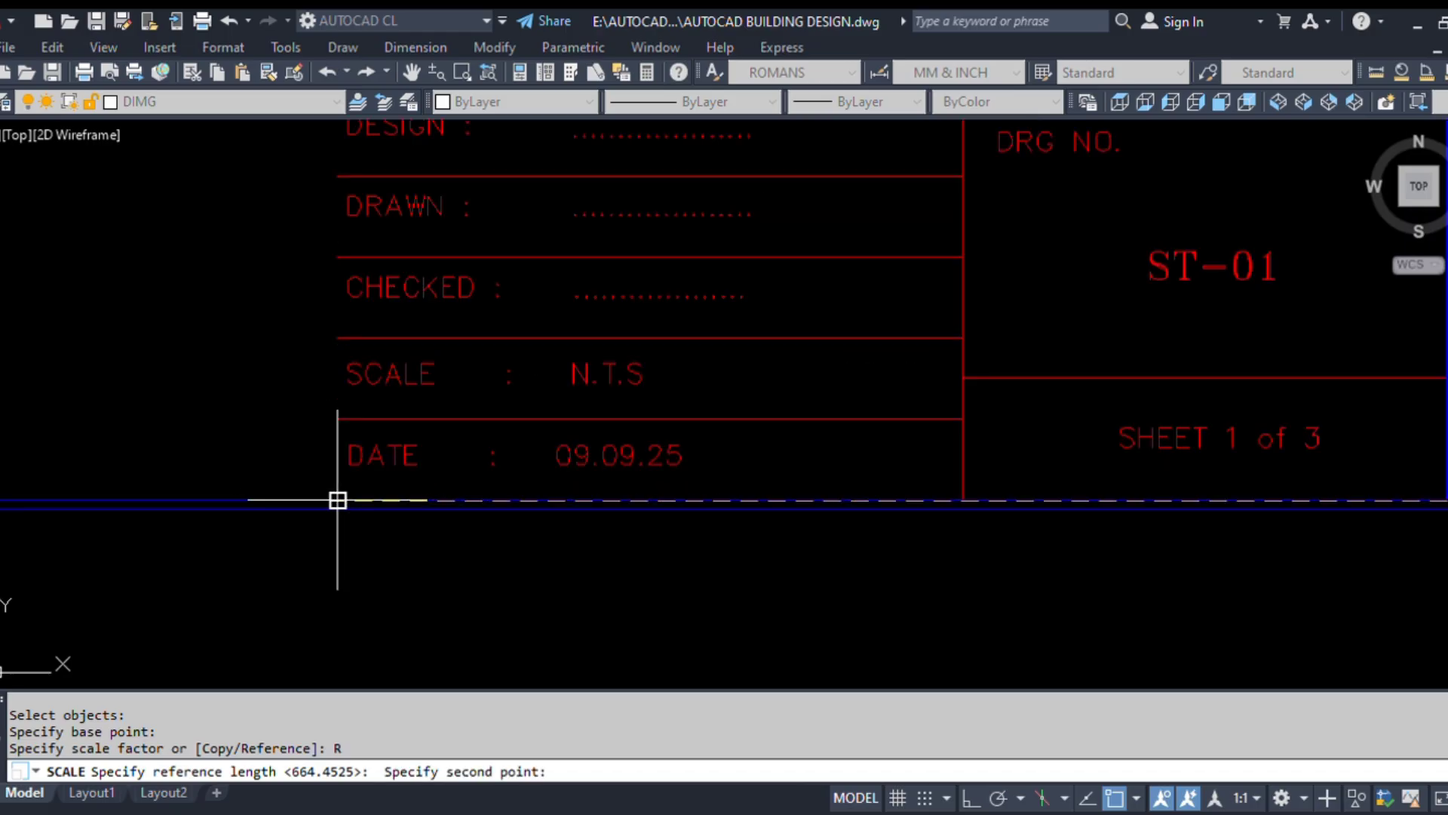
click(337, 499)
scroll(527, 482, down, 3)
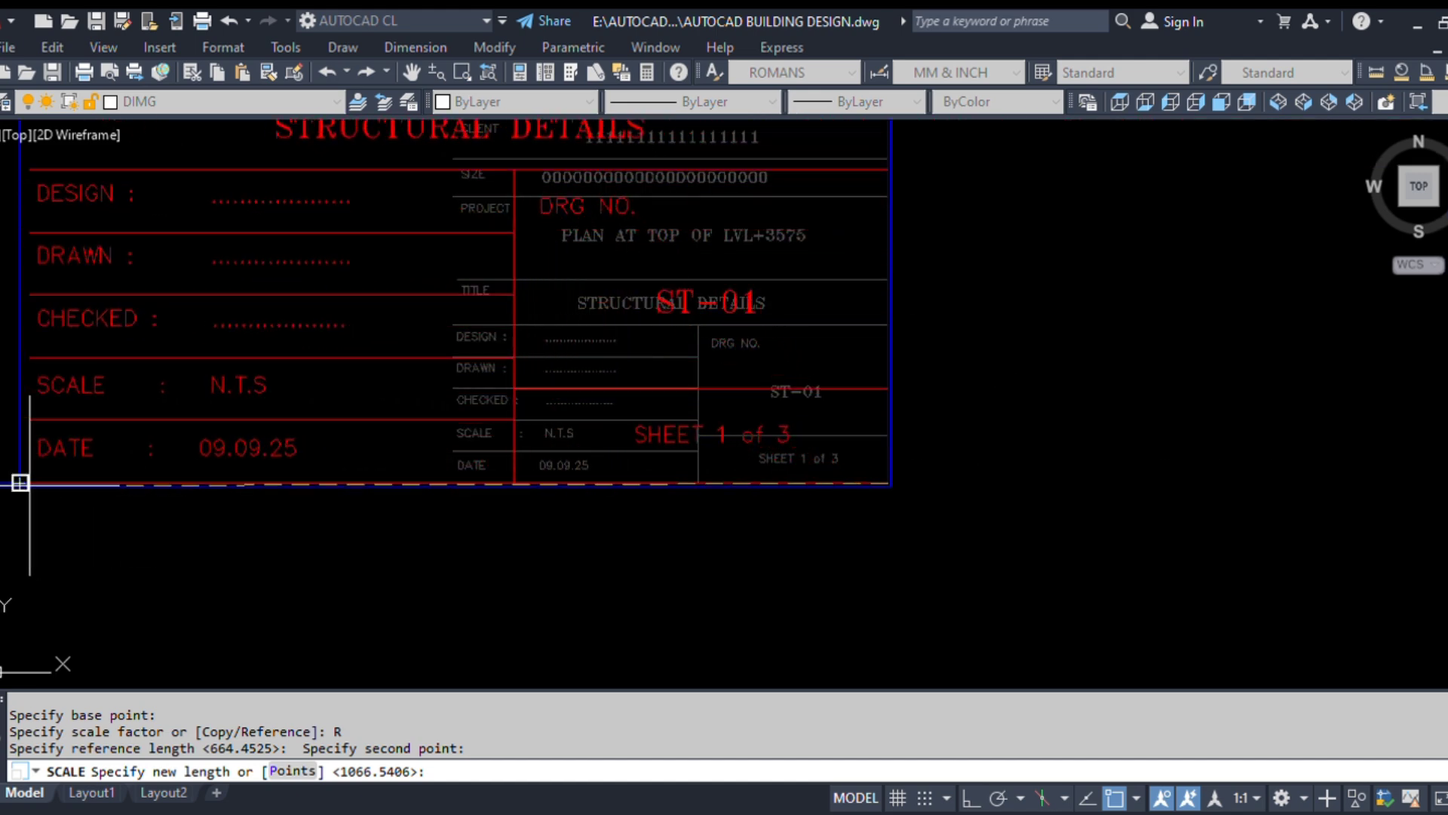
scroll(15, 482, up, 2)
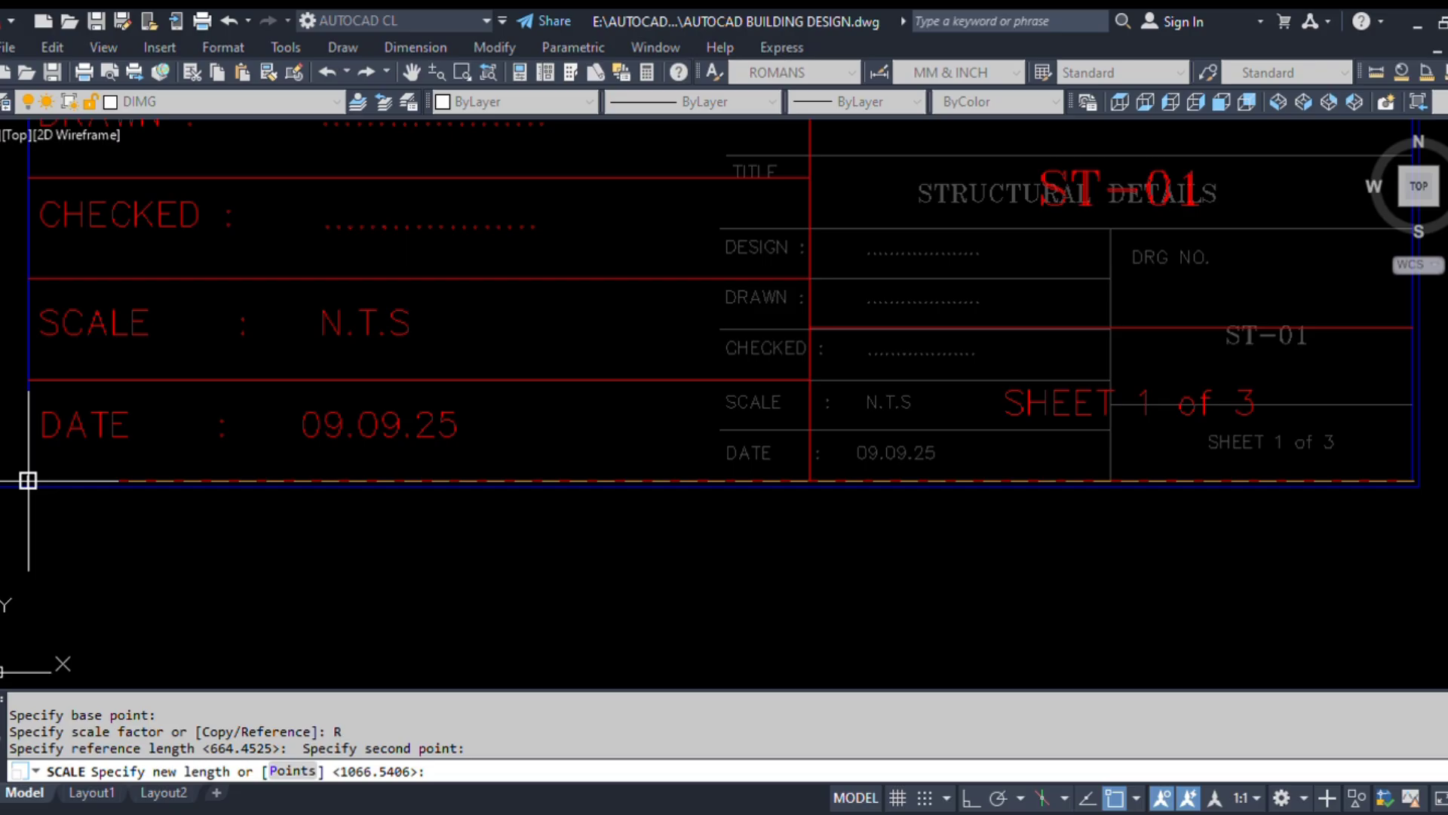
click(28, 480)
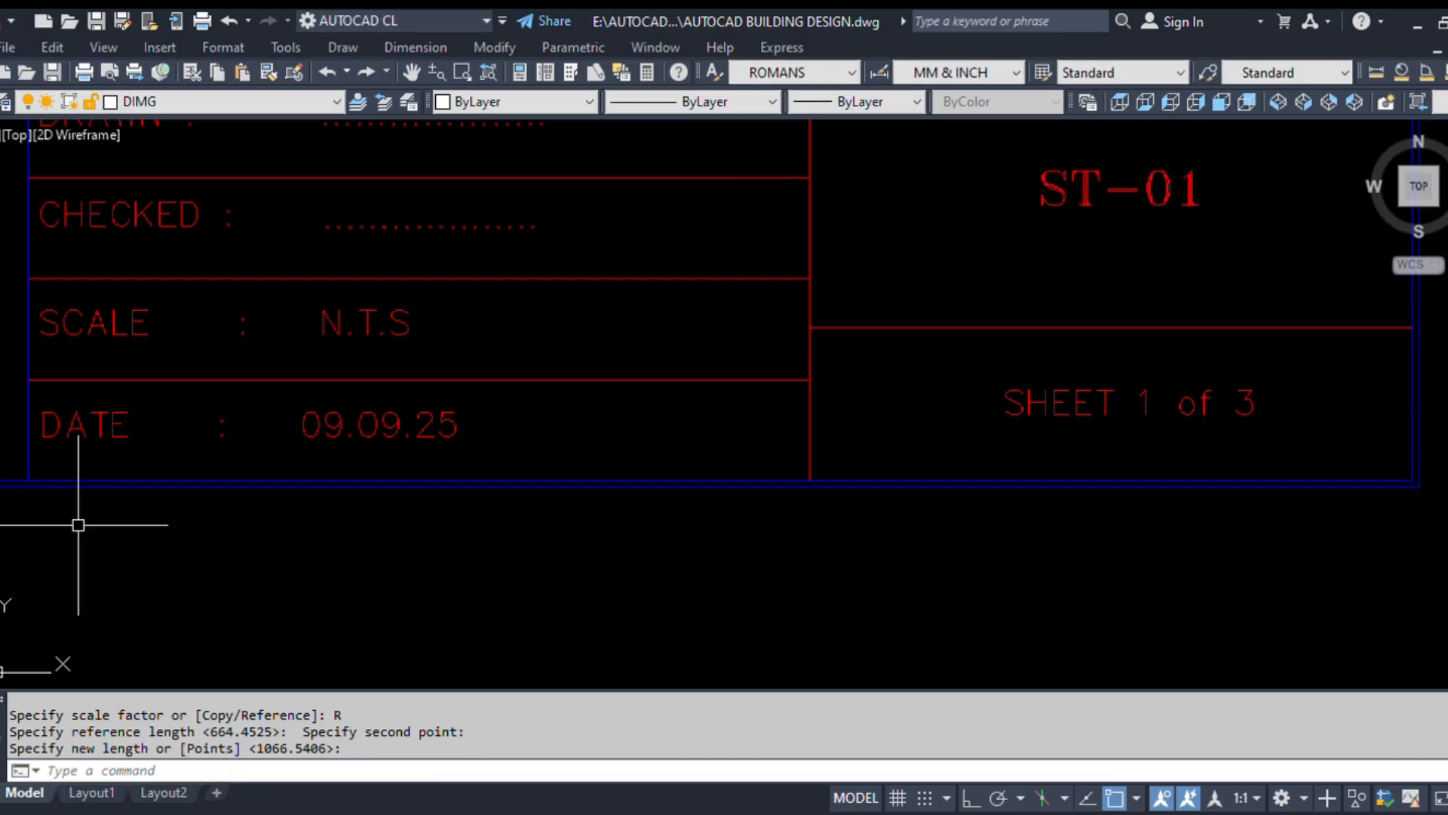
scroll(640, 553, down, 5)
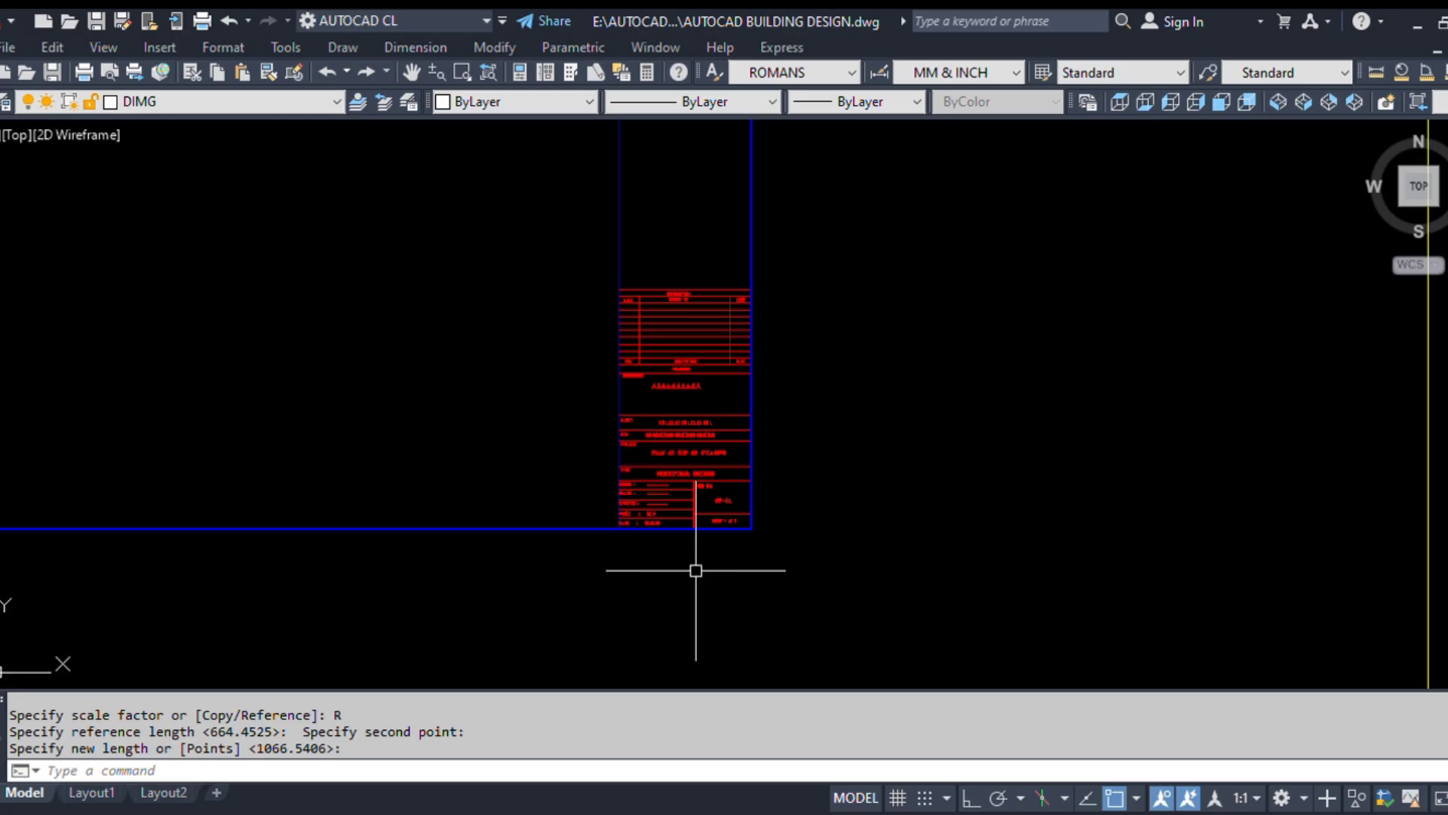
Step: Move the fitted red title block contents out of the sheet into the empty space right of its border
text(m)
key(Return)
click(540, 255)
click(843, 645)
key(Return)
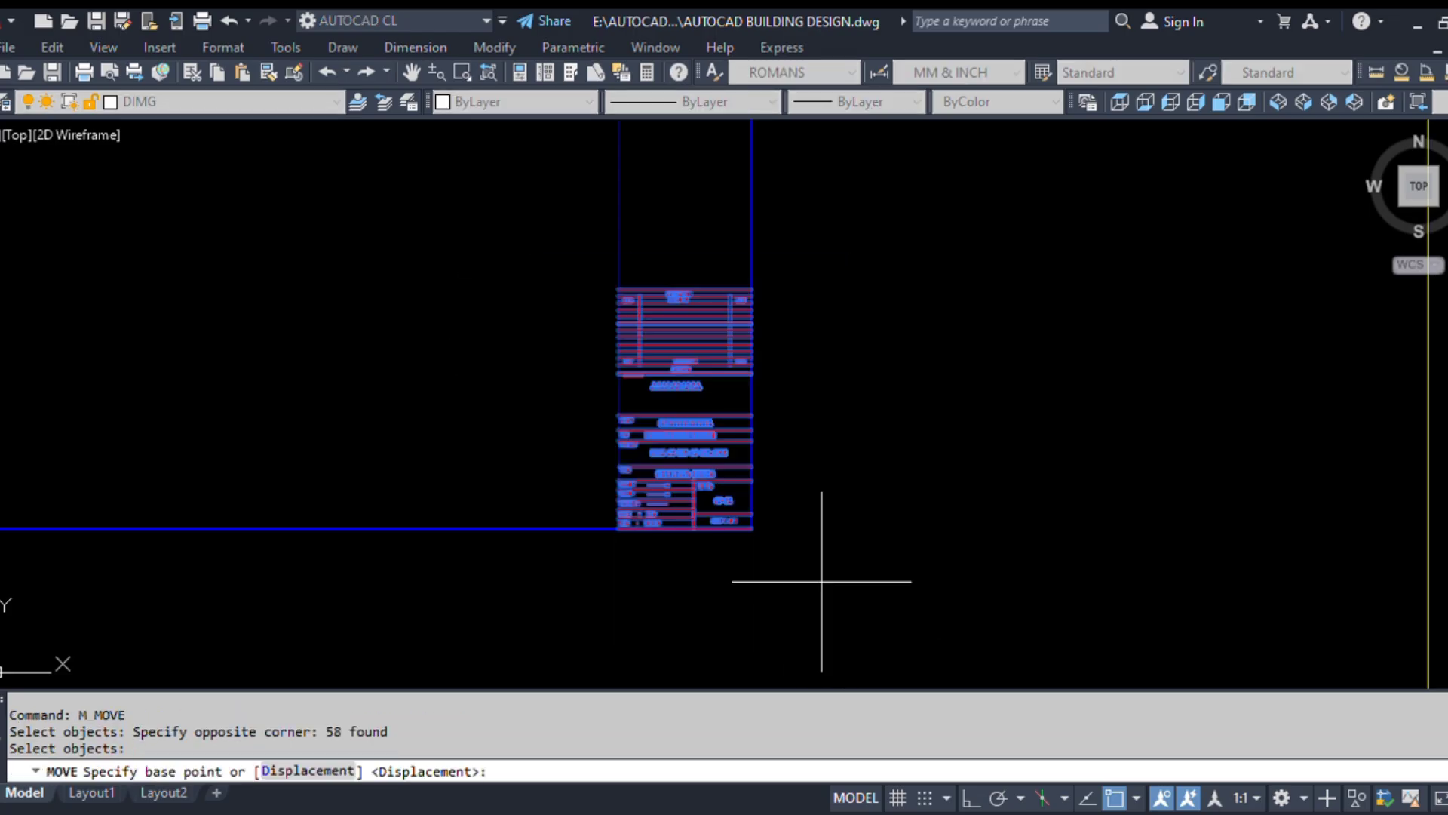
click(825, 585)
click(1109, 581)
scroll(1028, 440, up, 2)
key(Escape)
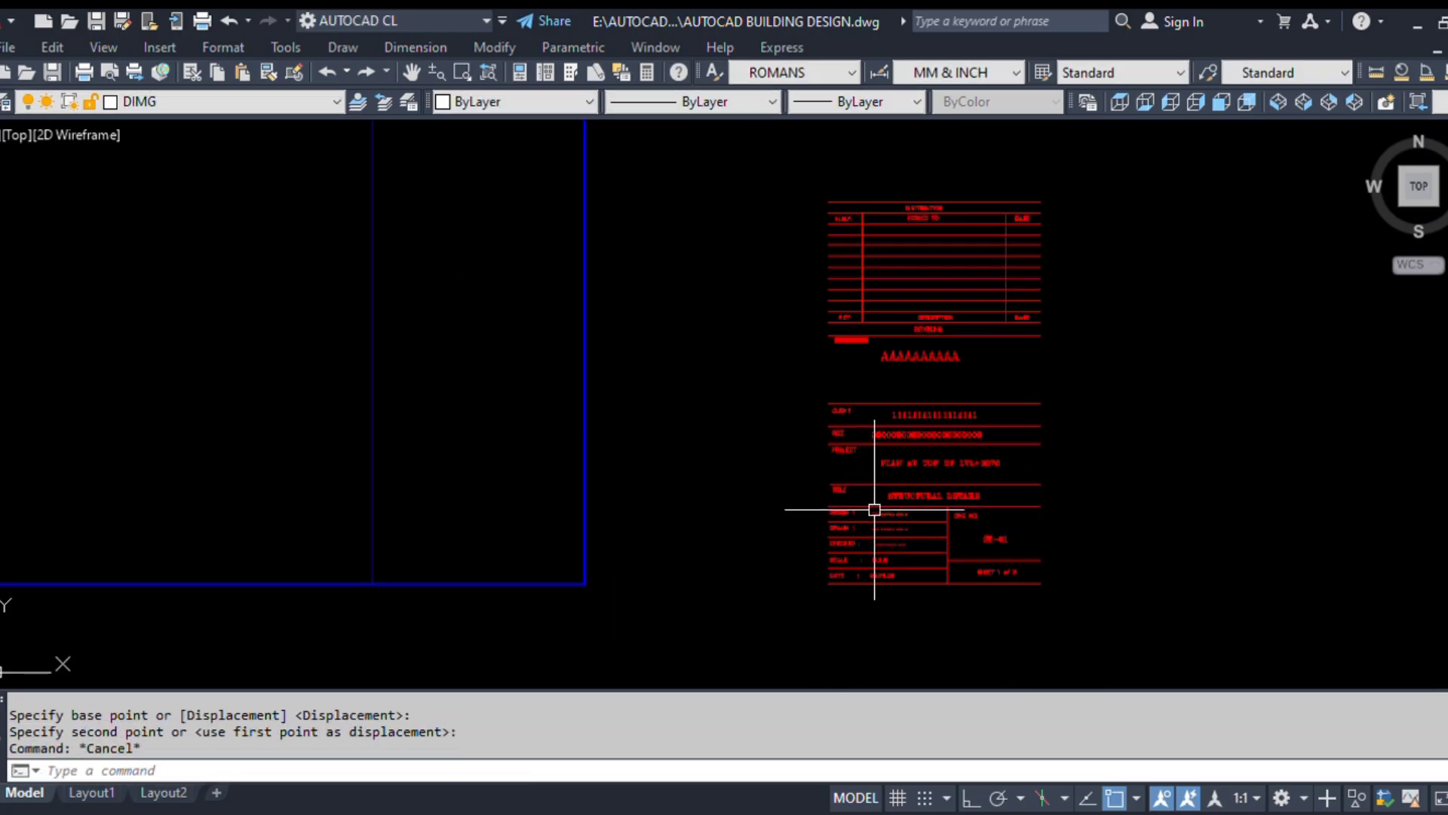
Step: Draw a rectangle around the red title block contents, from their upper-left corner to their lower-right corner
text(rec)
key(Return)
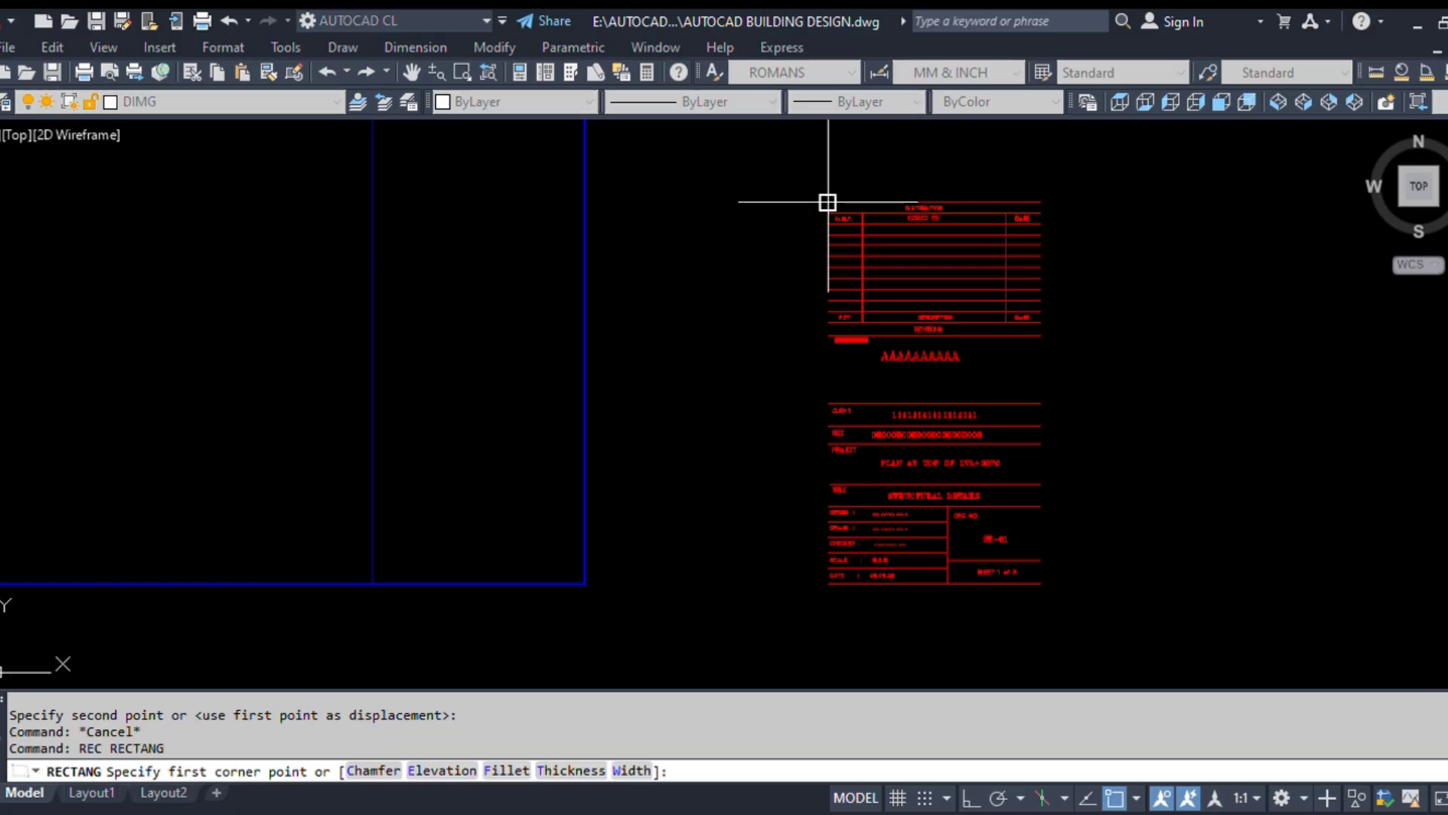
click(827, 201)
click(1040, 583)
key(Escape)
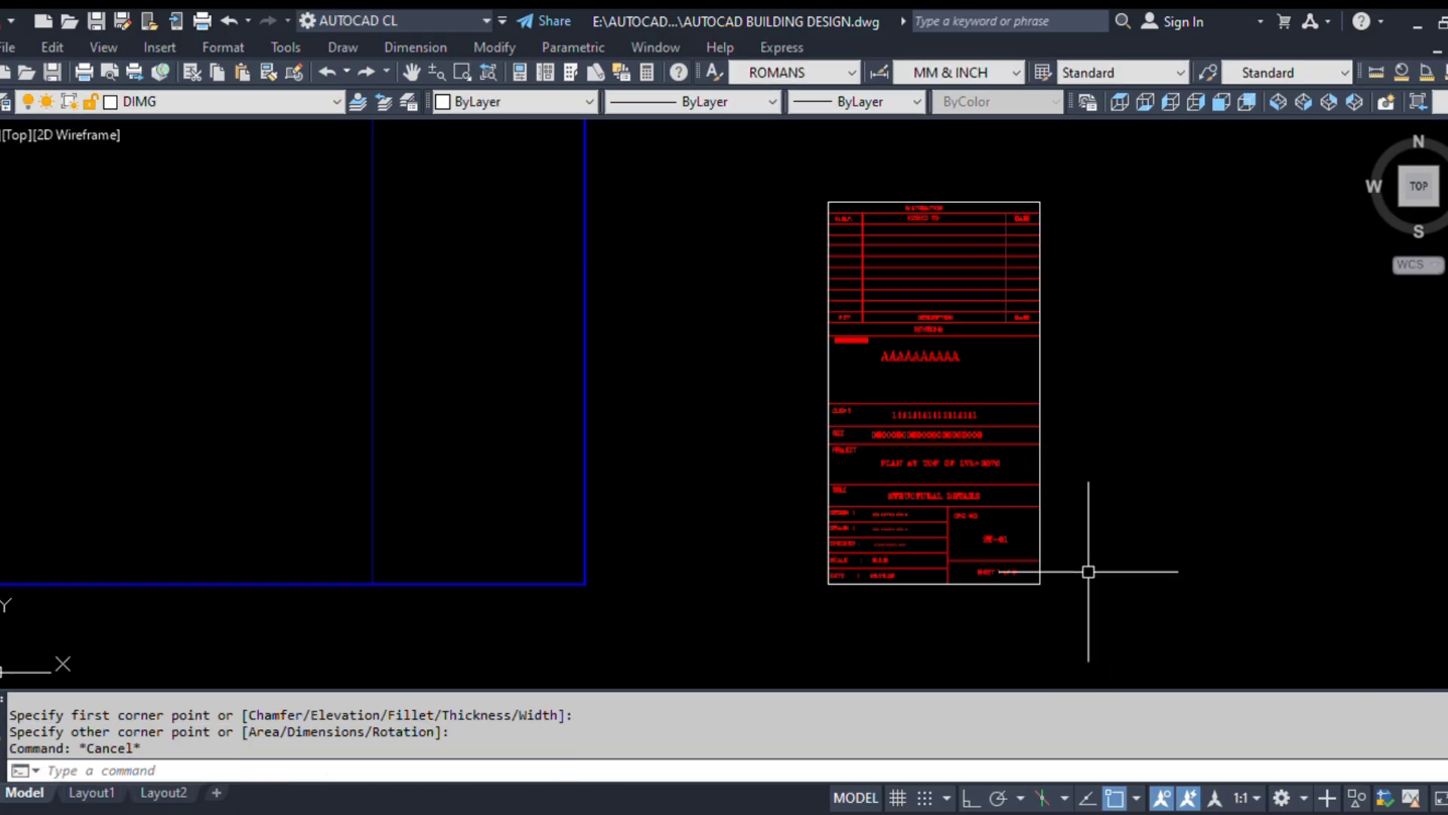
text(s)
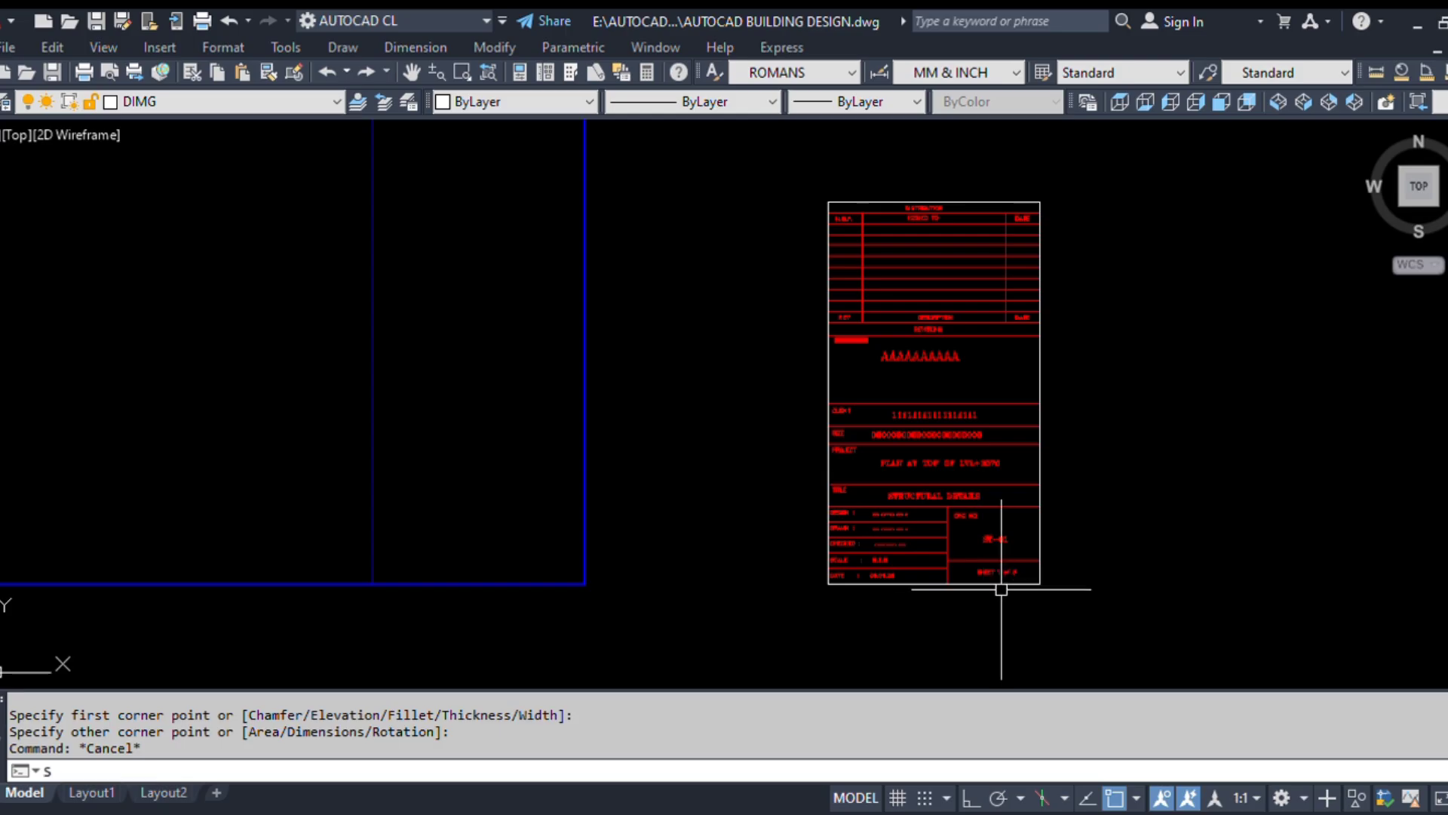
text(c)
key(Return)
click(1202, 641)
click(776, 175)
key(Return)
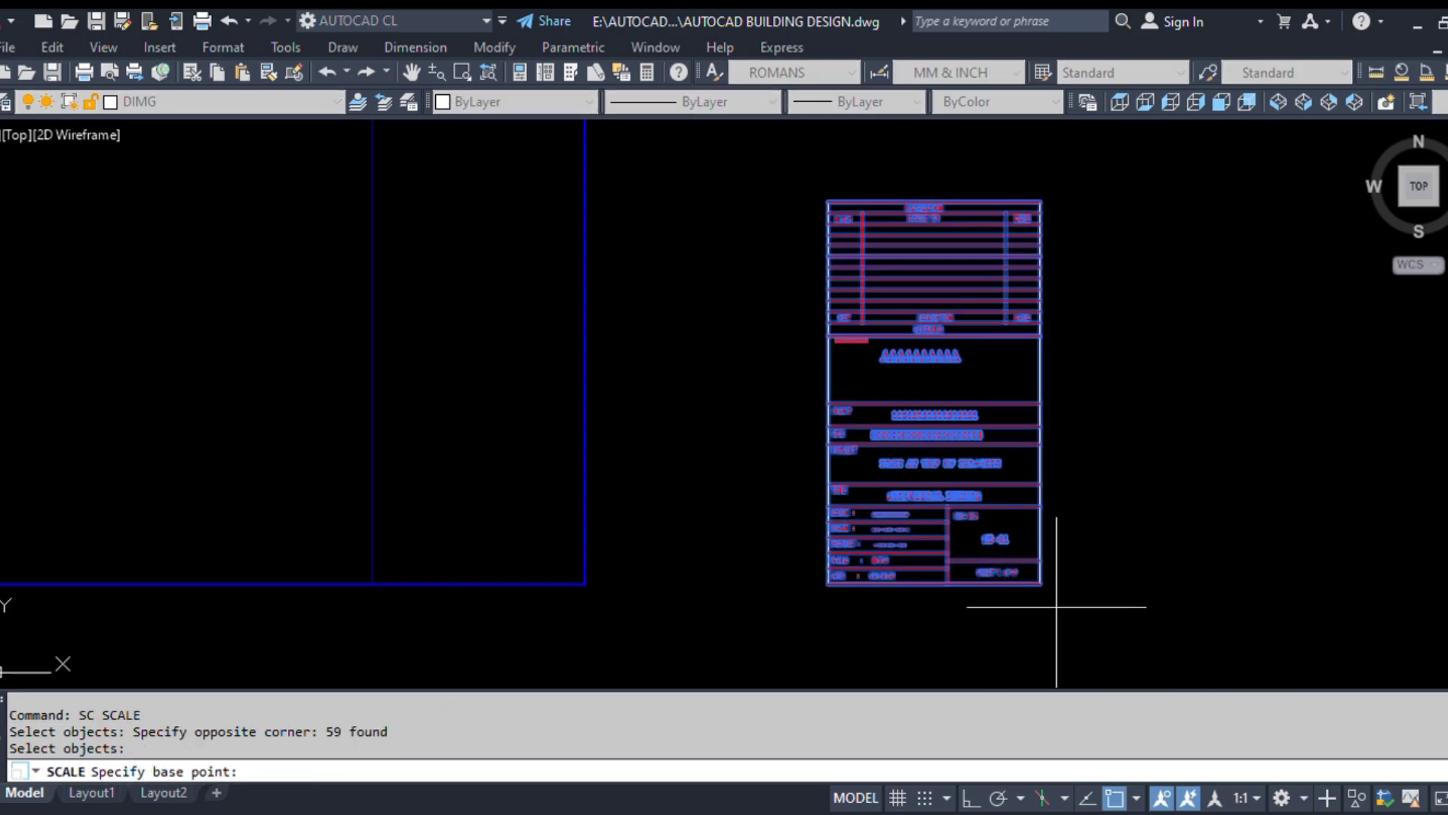
click(1039, 583)
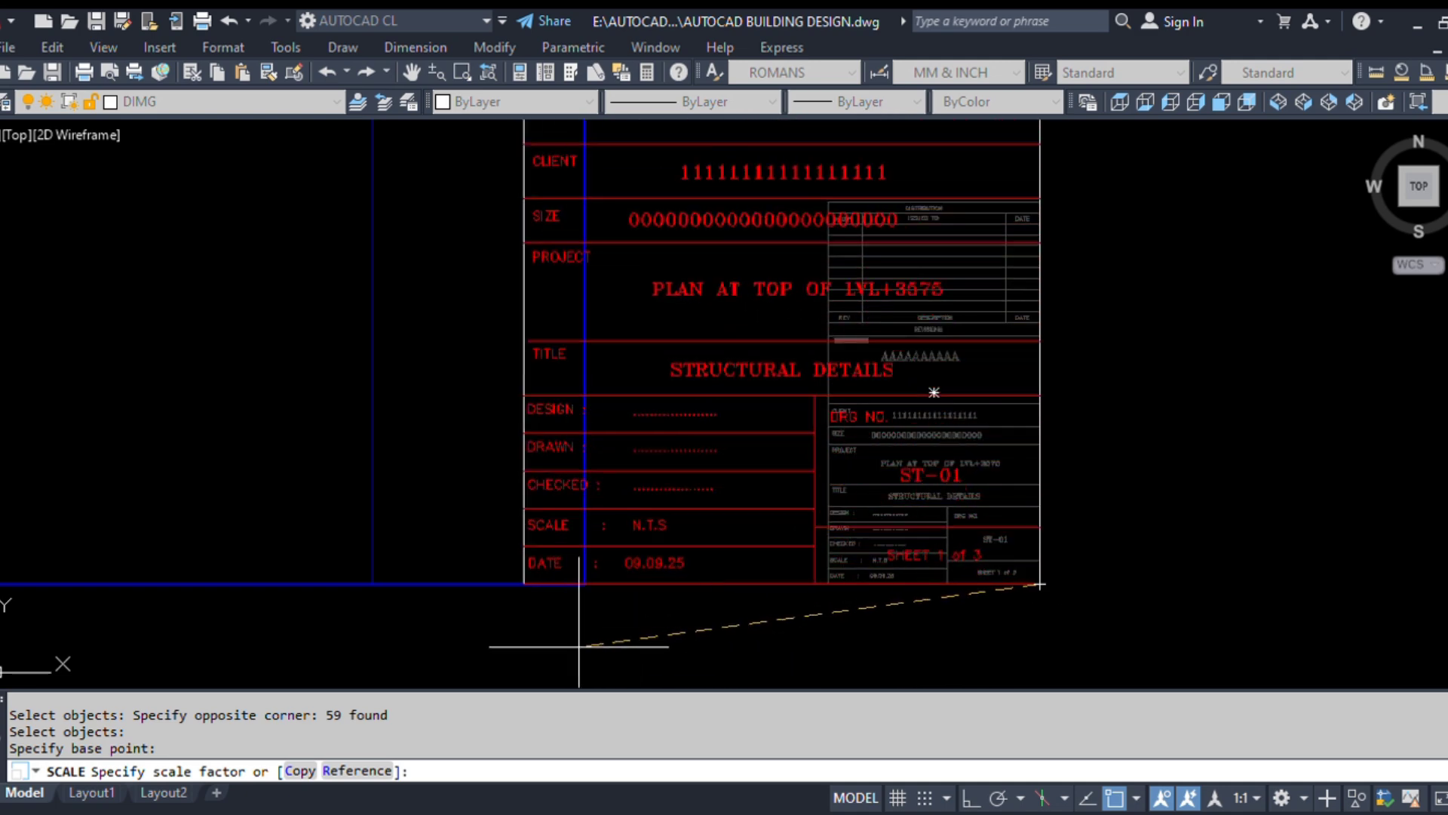
key(Escape)
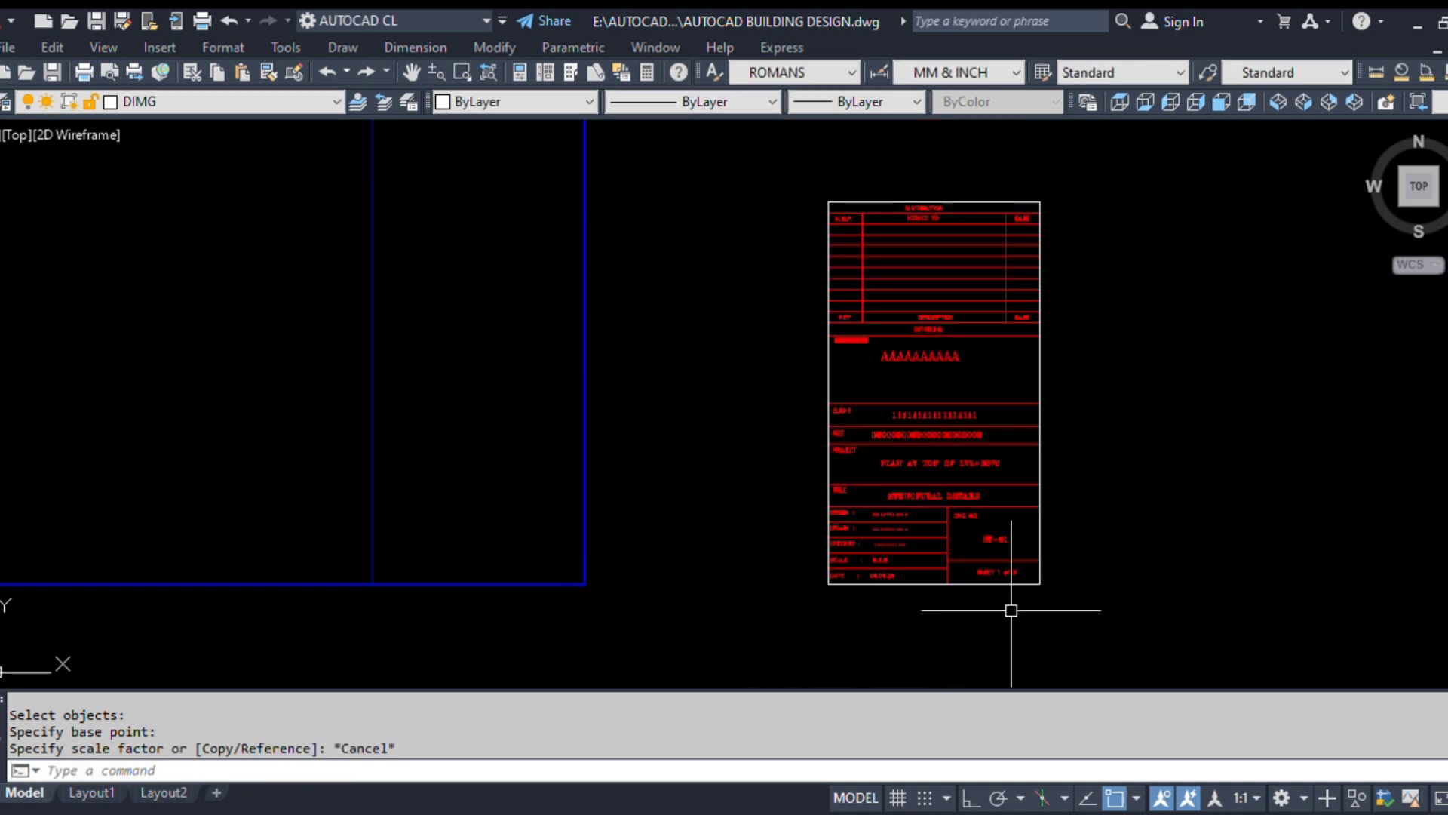
text(SC)
key(Return)
click(1144, 637)
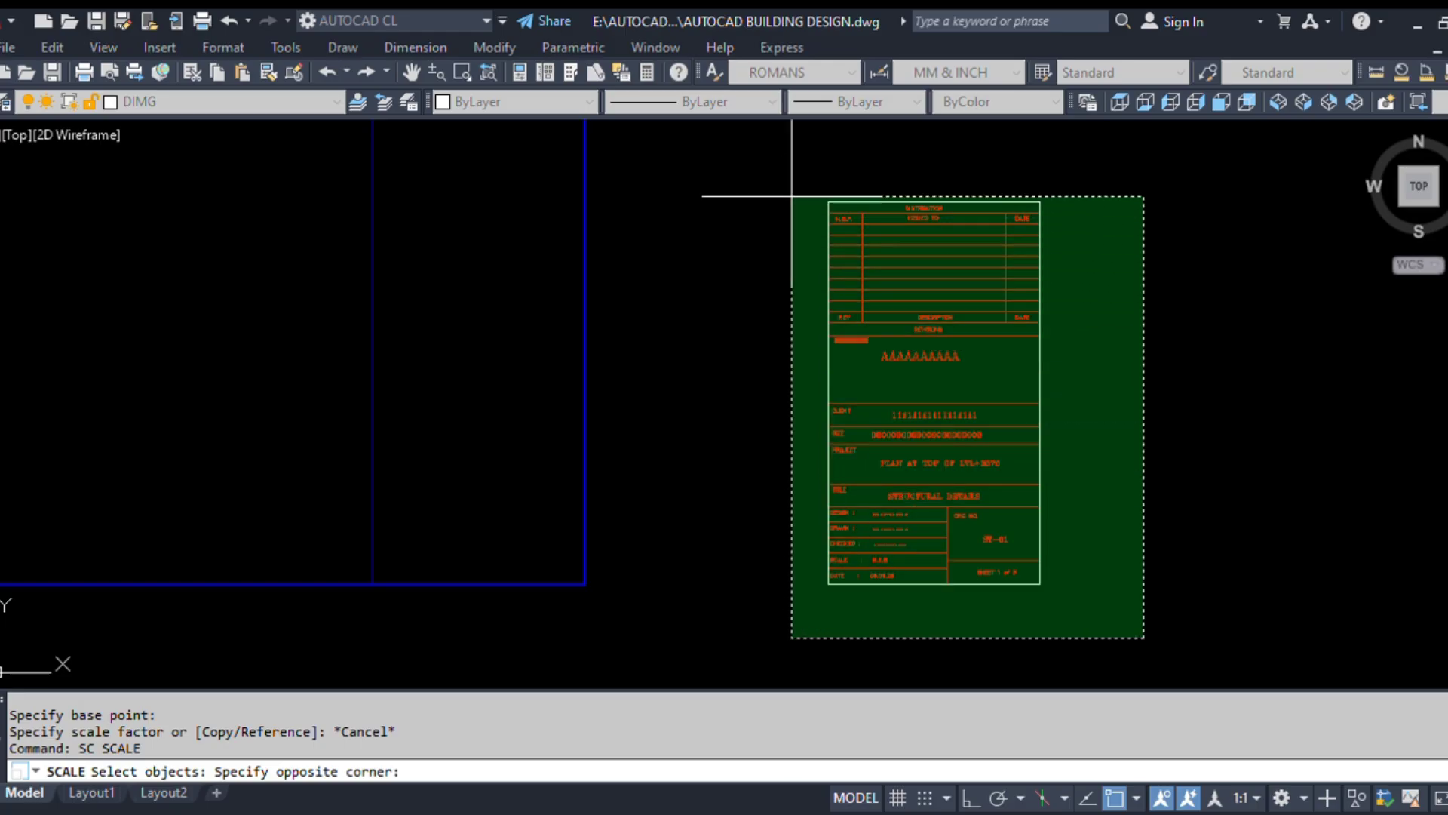
click(699, 119)
key(Return)
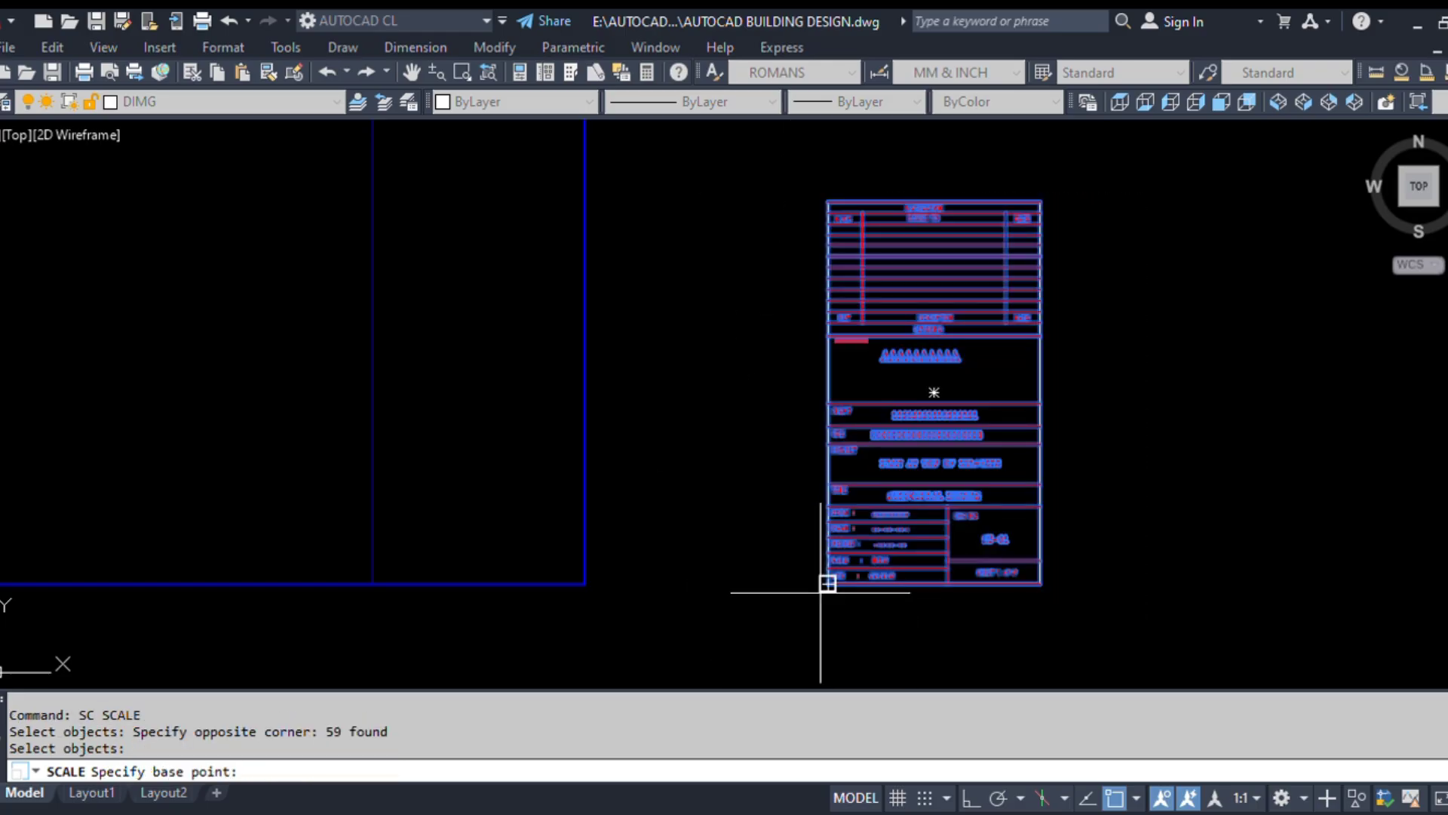
click(828, 583)
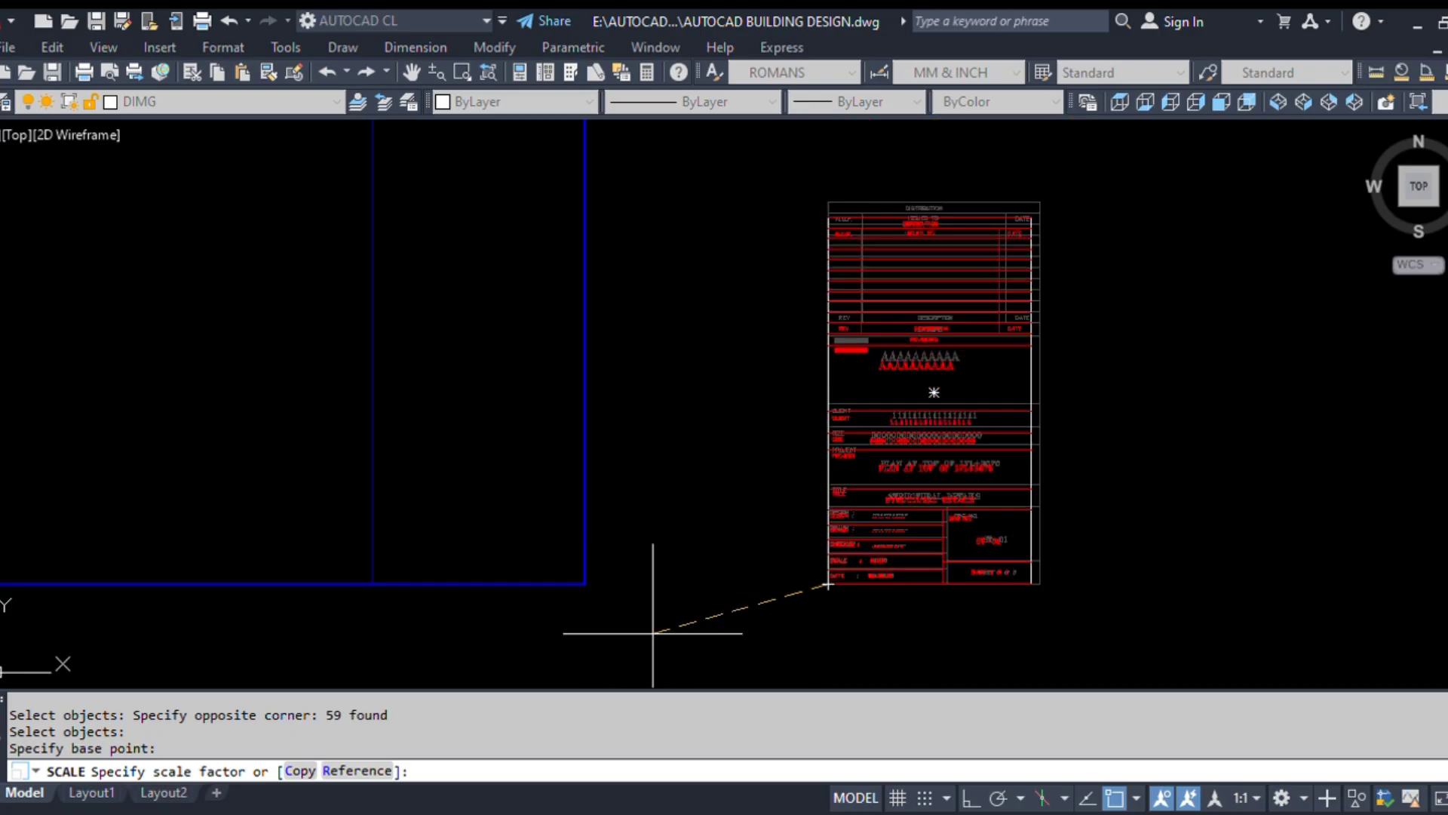
key(Escape)
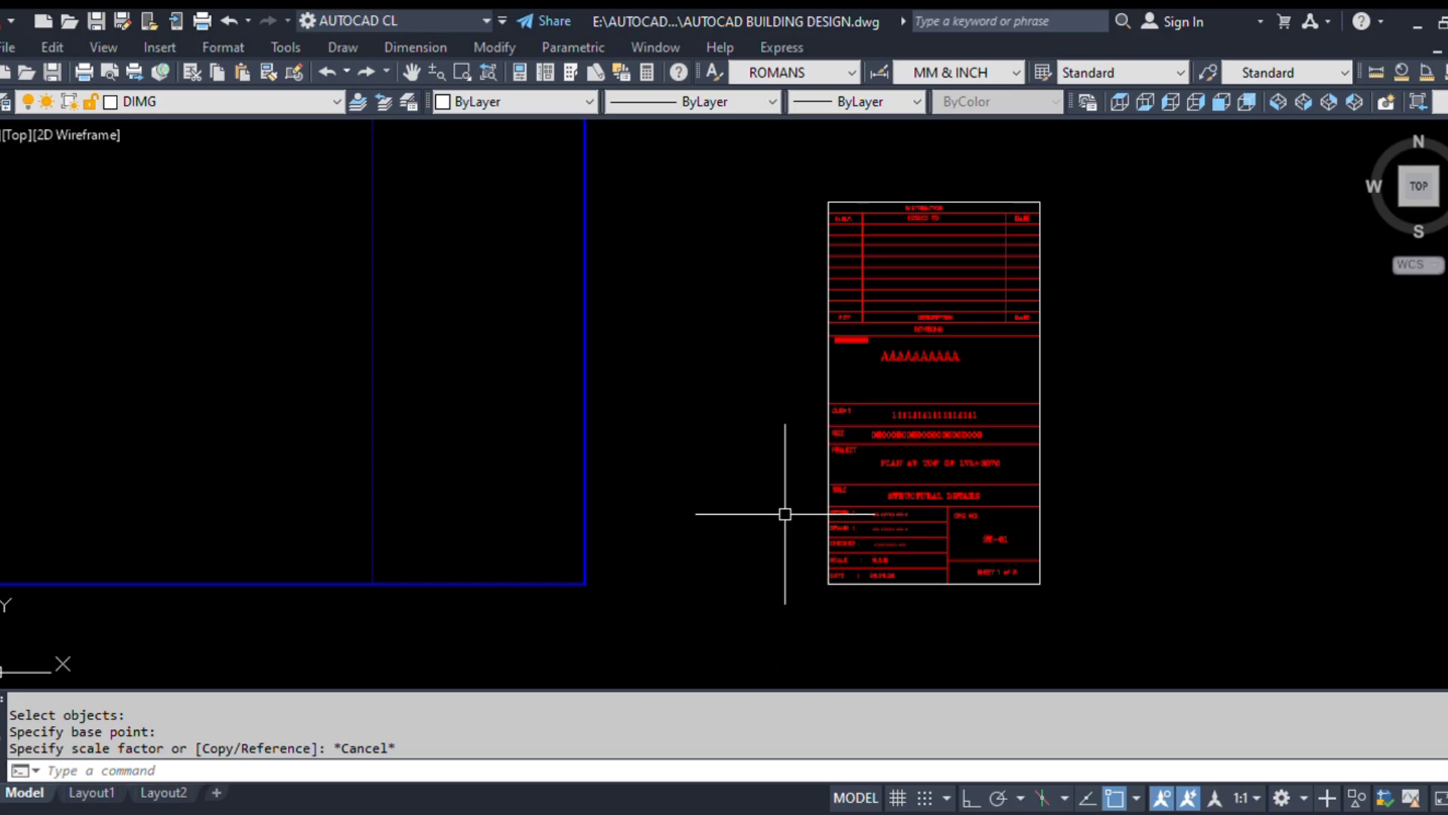
Step: Scale the framed red title block by a factor of 0.5 from its upper-right corner
scroll(721, 587, down, 2)
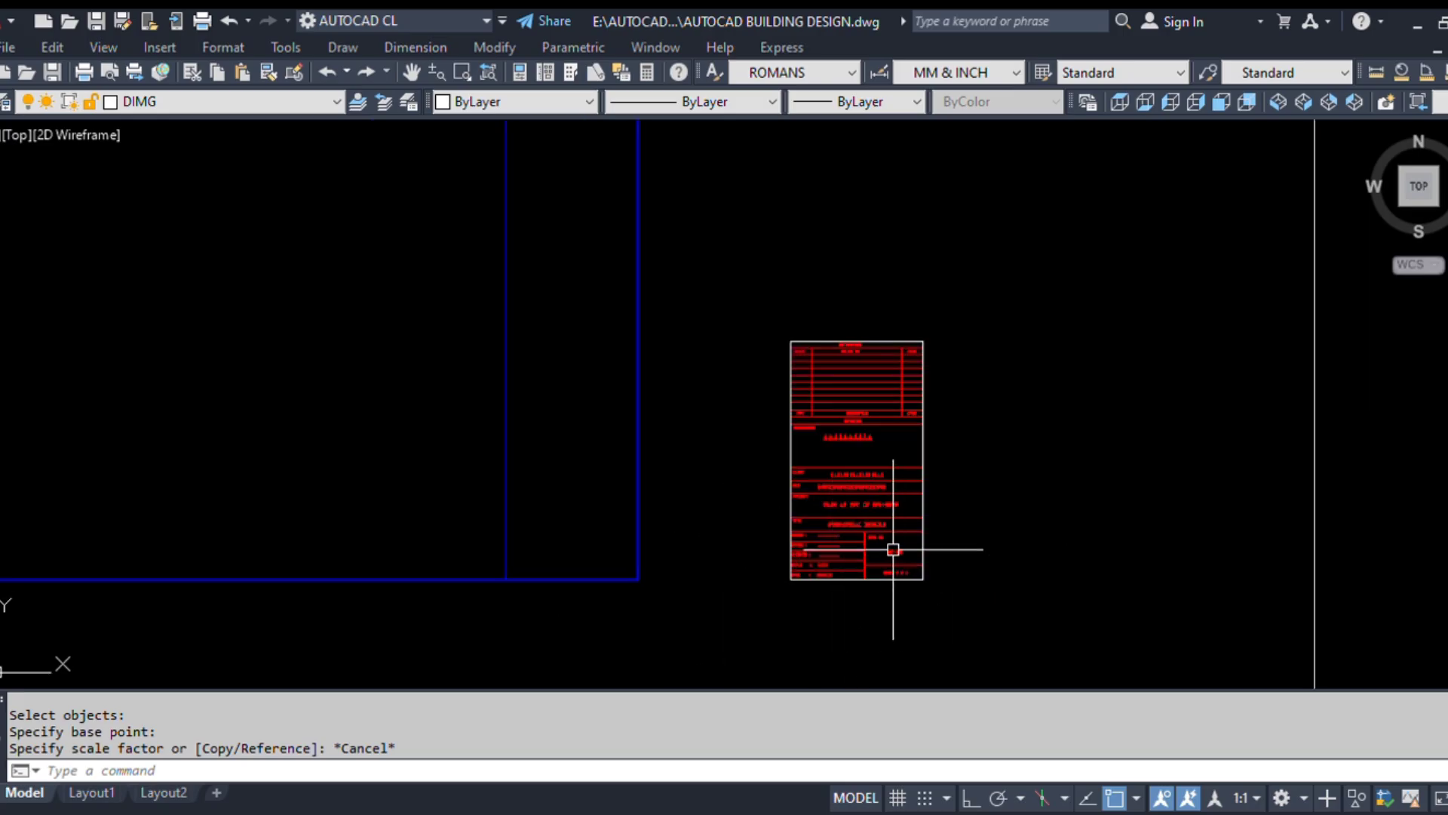
text(sc)
key(Return)
click(976, 589)
click(734, 233)
key(Return)
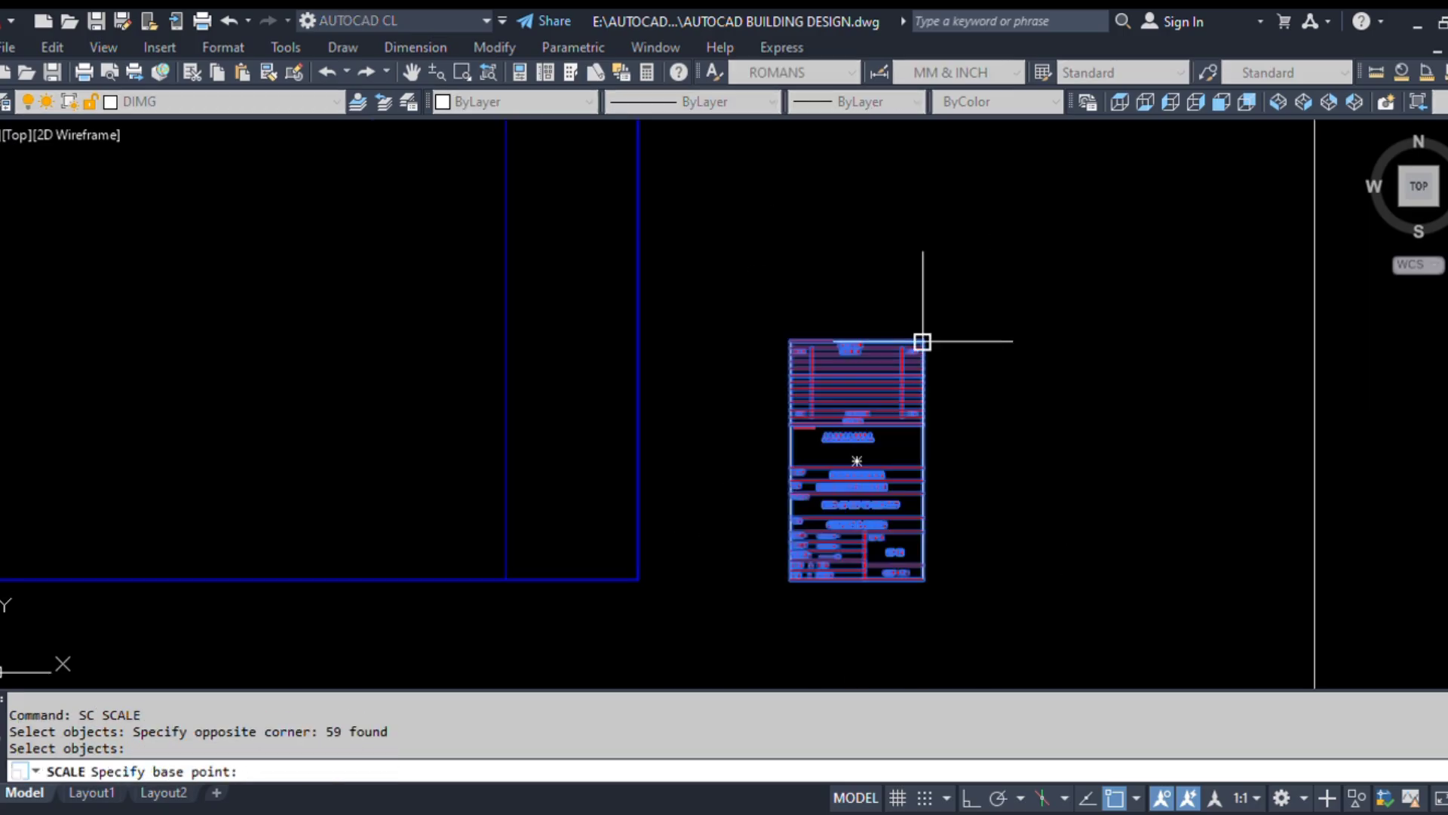
click(922, 341)
text(.5)
key(Return)
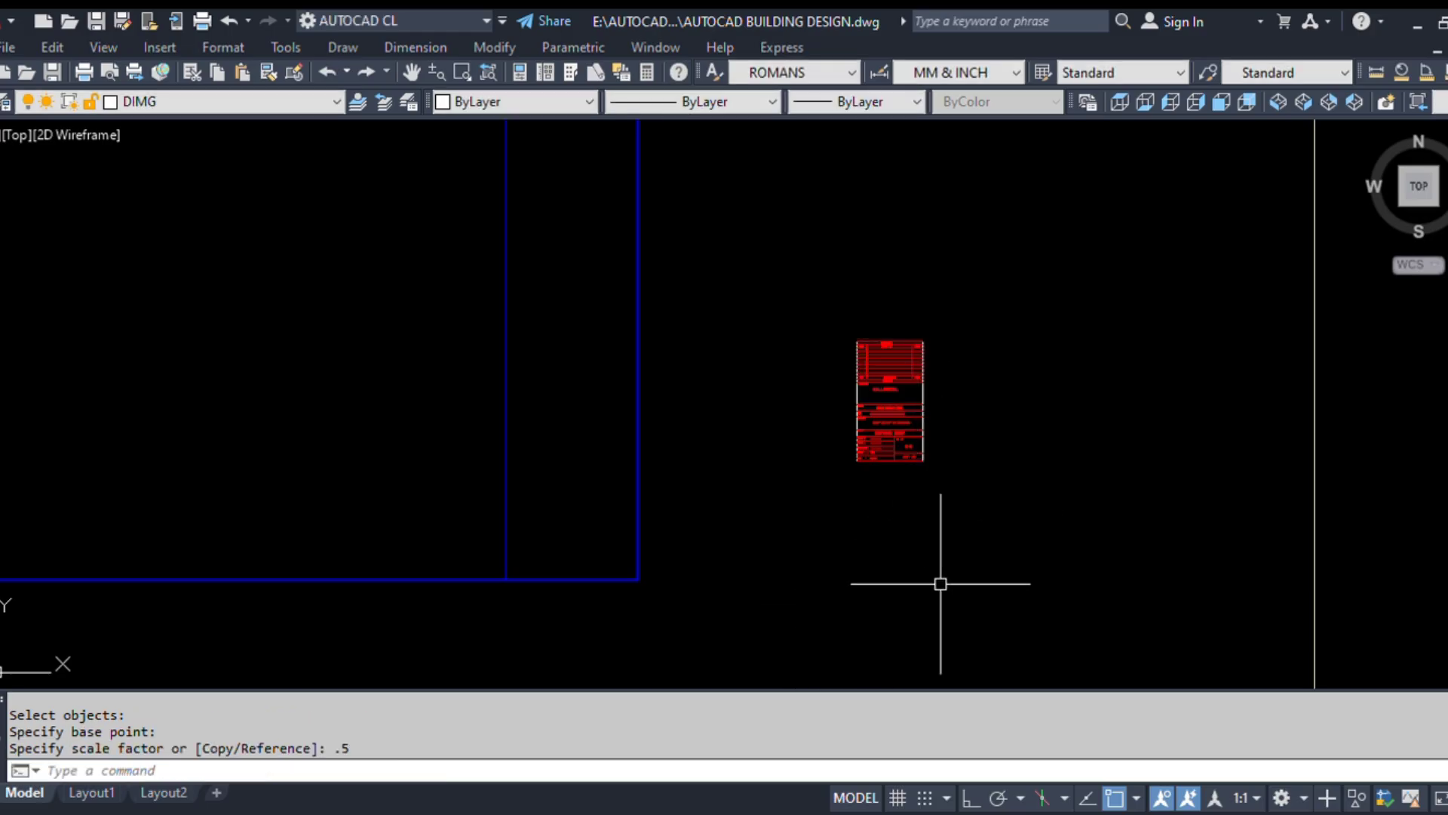
Step: Move the reduced title block by its upper-right corner onto the smaller sheet's inner right border line
text(m)
key(Return)
click(1059, 611)
click(811, 271)
scroll(853, 373, up, 4)
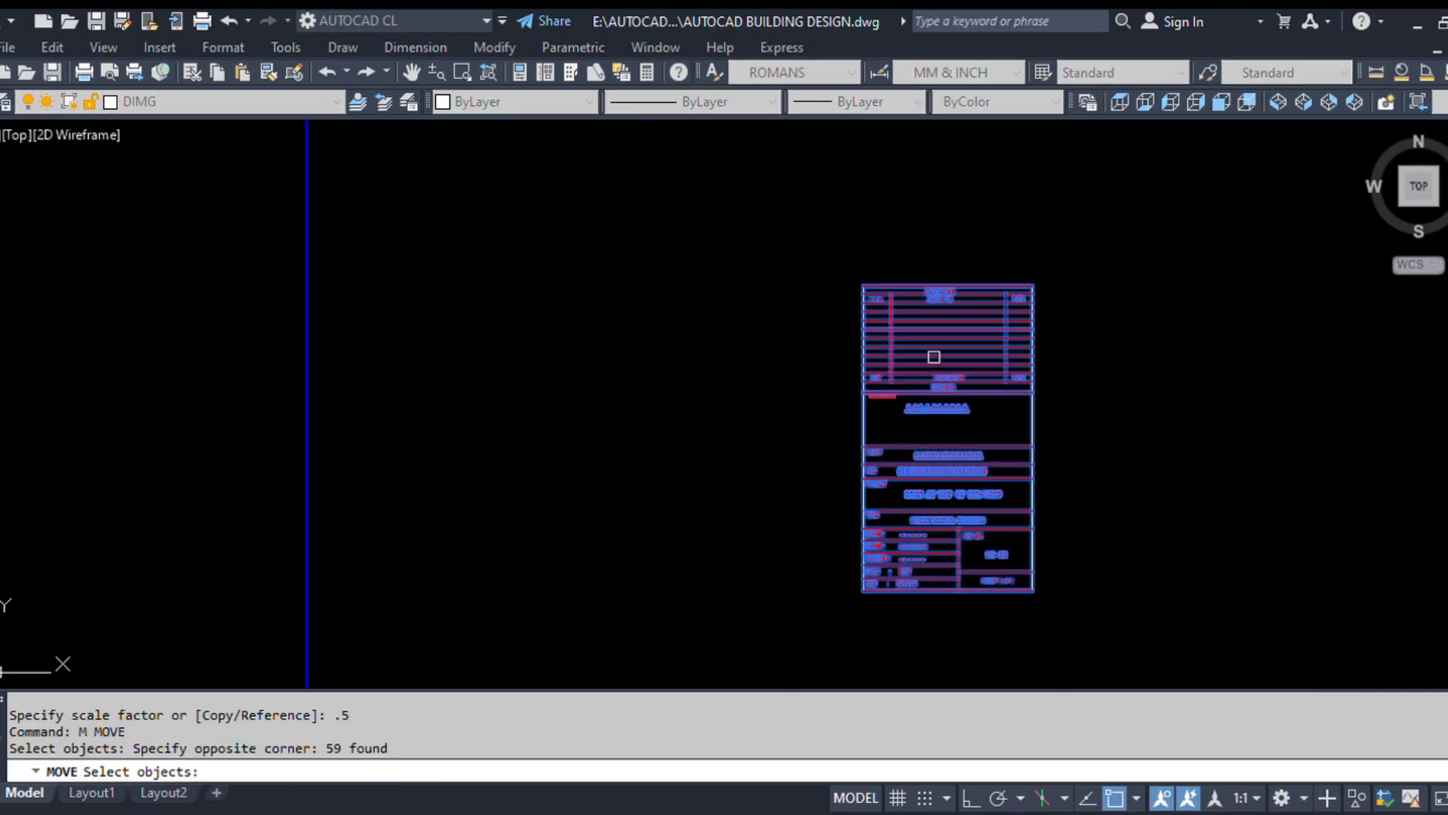
key(Return)
click(1034, 284)
middle_drag(491, 396, 907, 425)
scroll(776, 414, up, 5)
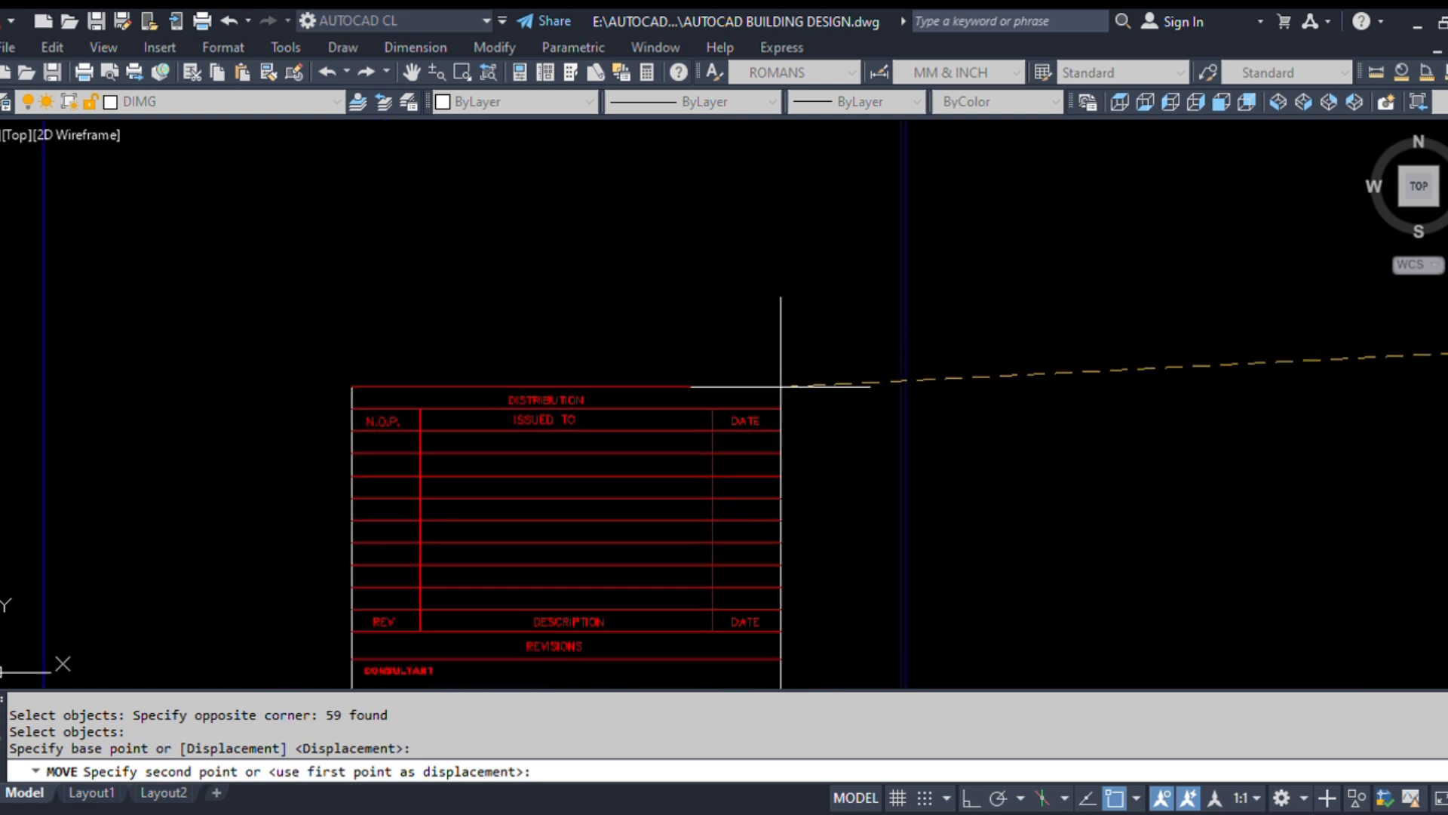
click(939, 309)
Step: Start the Scale command on the whole title block, with its upper-right corner as the base point
scroll(747, 298, down, 6)
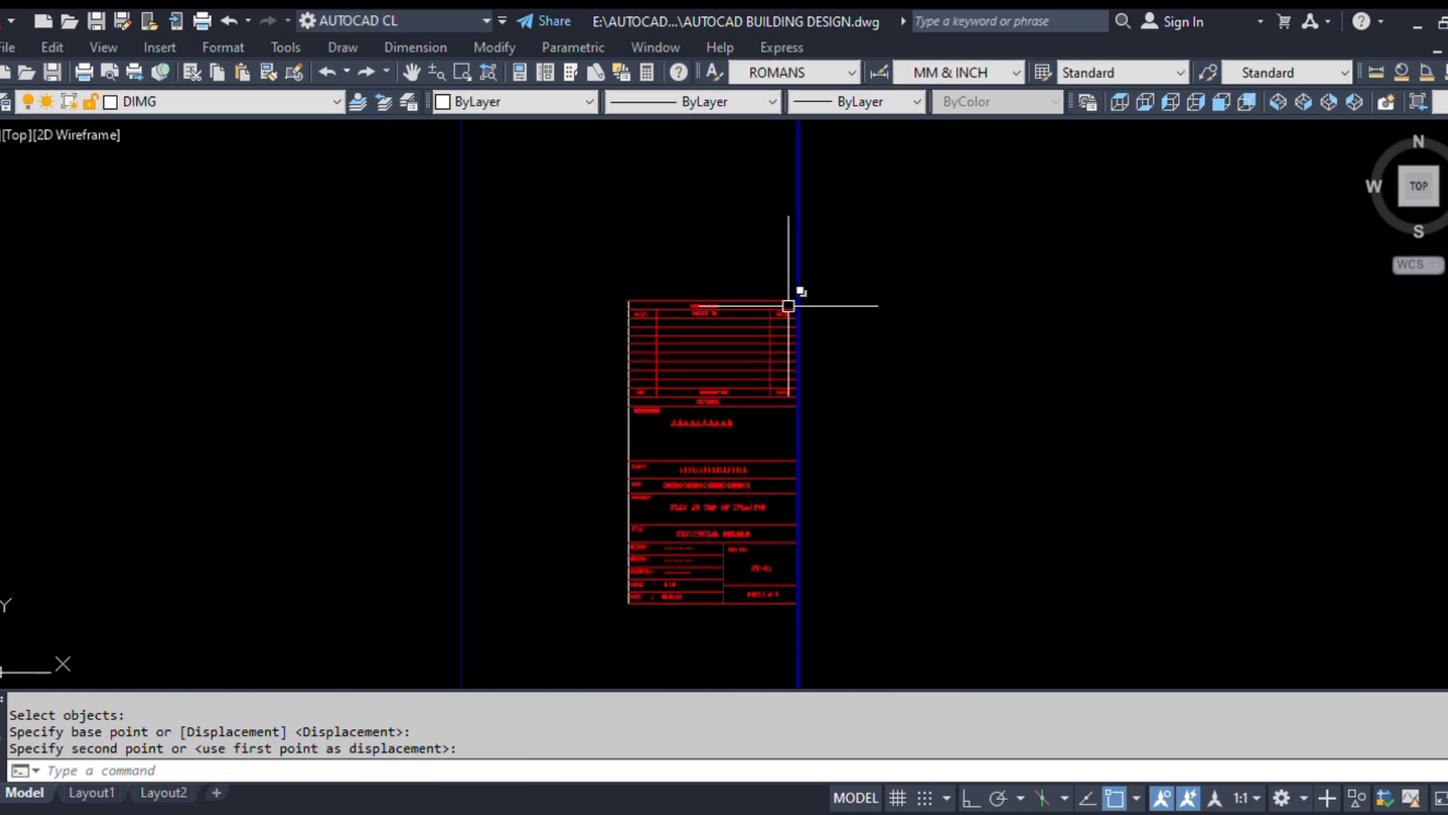
text(SC)
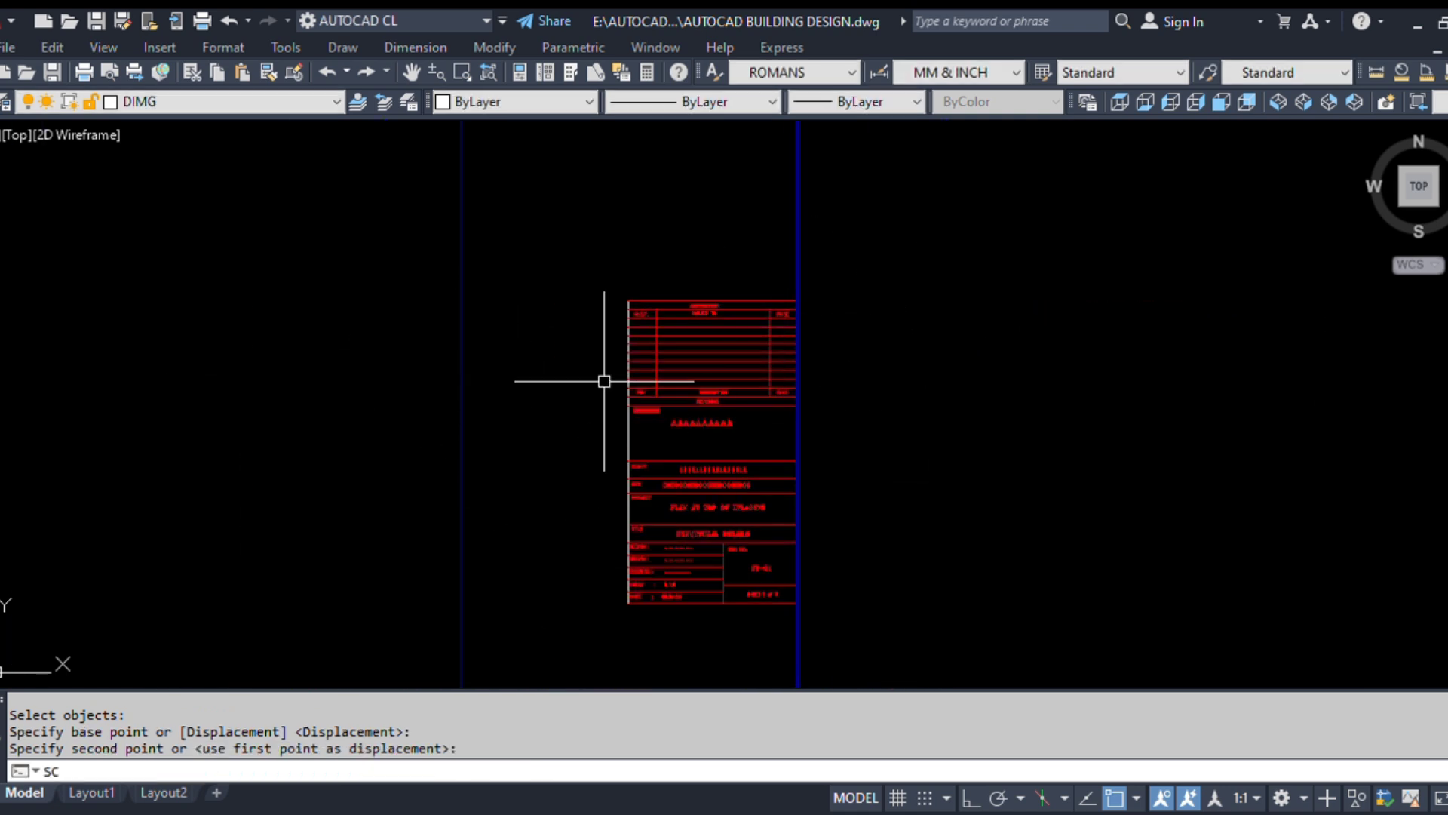
key(Return)
click(559, 281)
click(856, 662)
scroll(739, 311, up, 4)
key(Return)
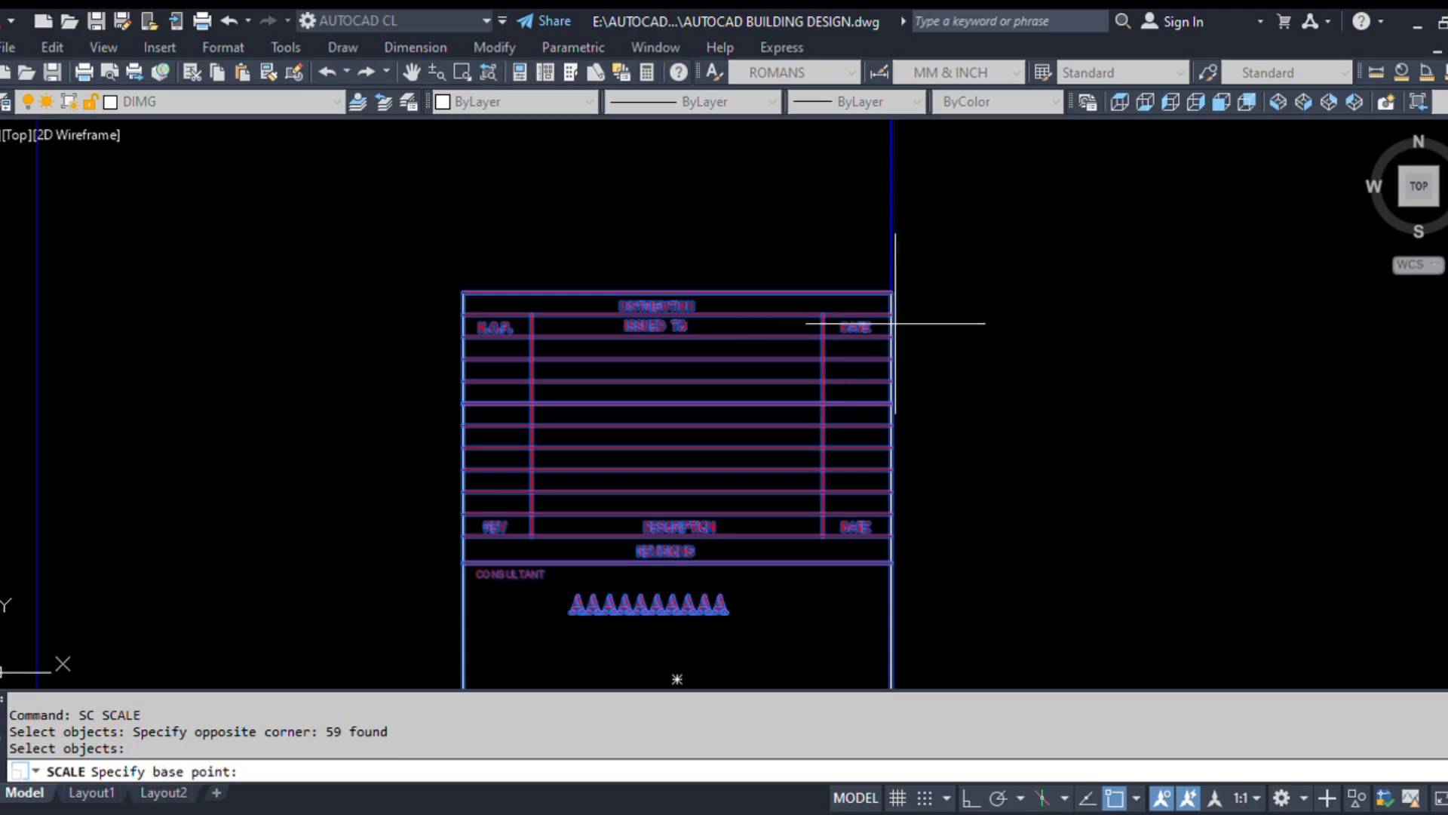
scroll(888, 293, up, 4)
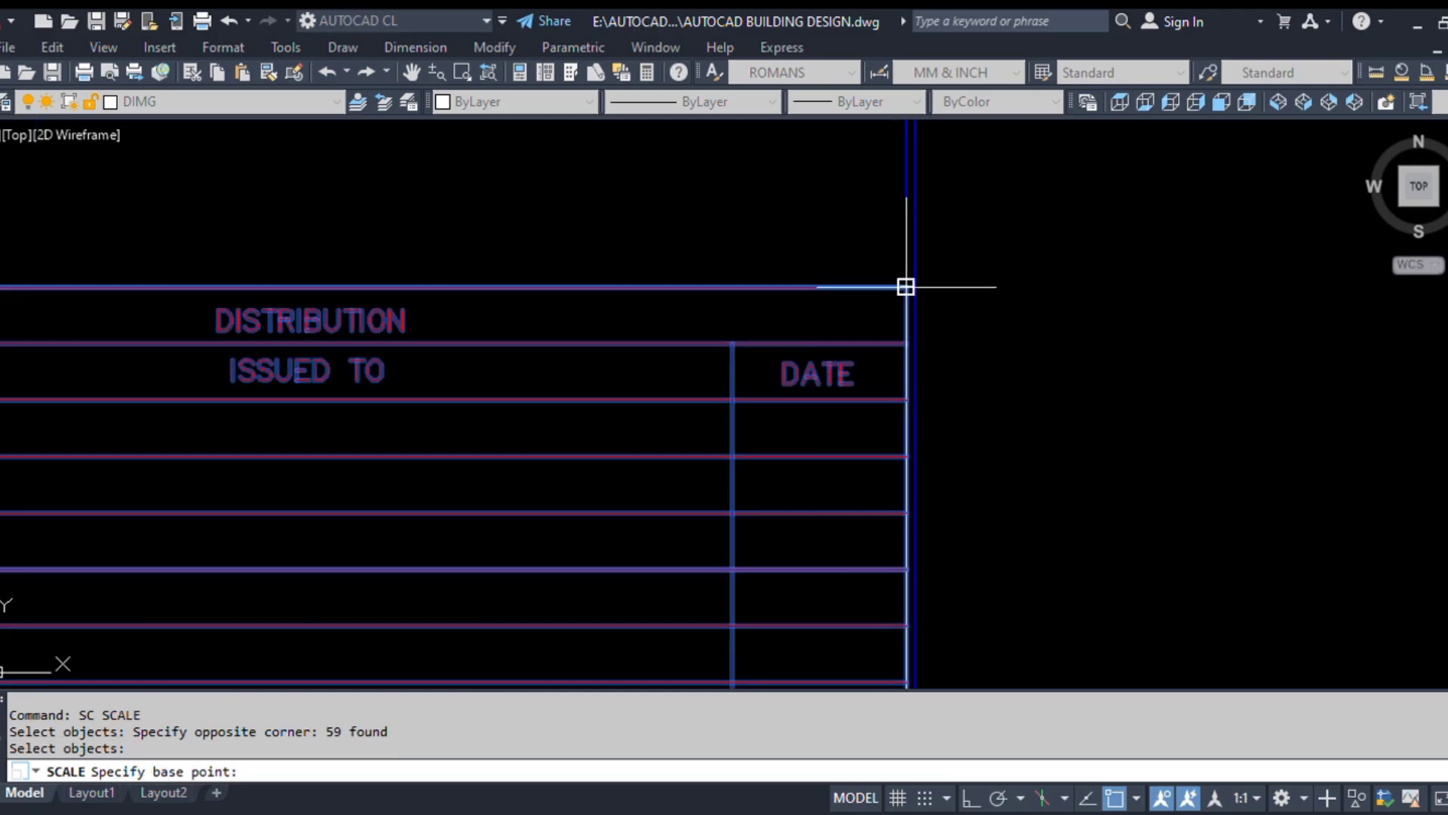
click(906, 287)
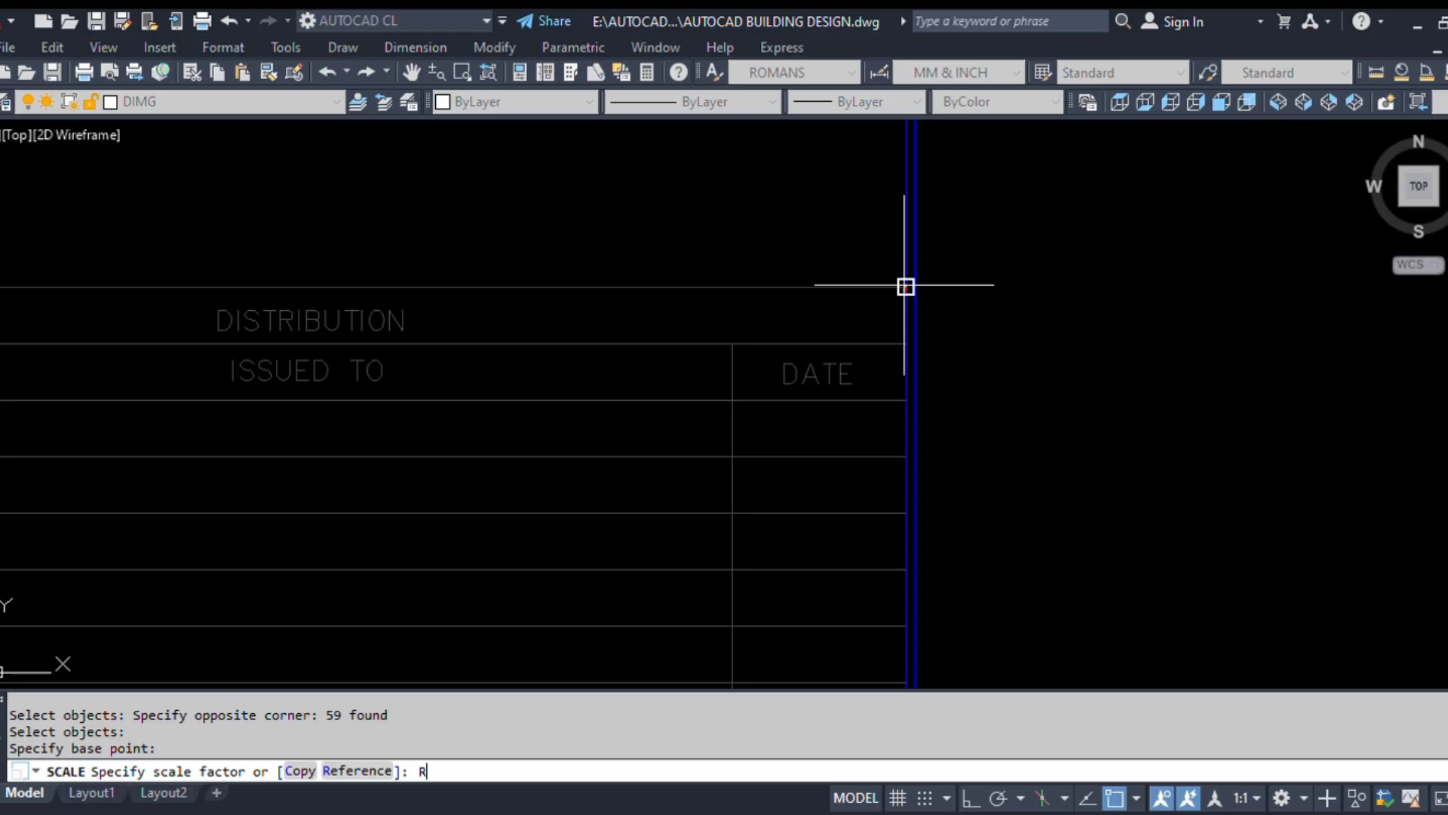
Step: Scale the title block by Reference, from its full top width to the sheet's title column line
key(Return)
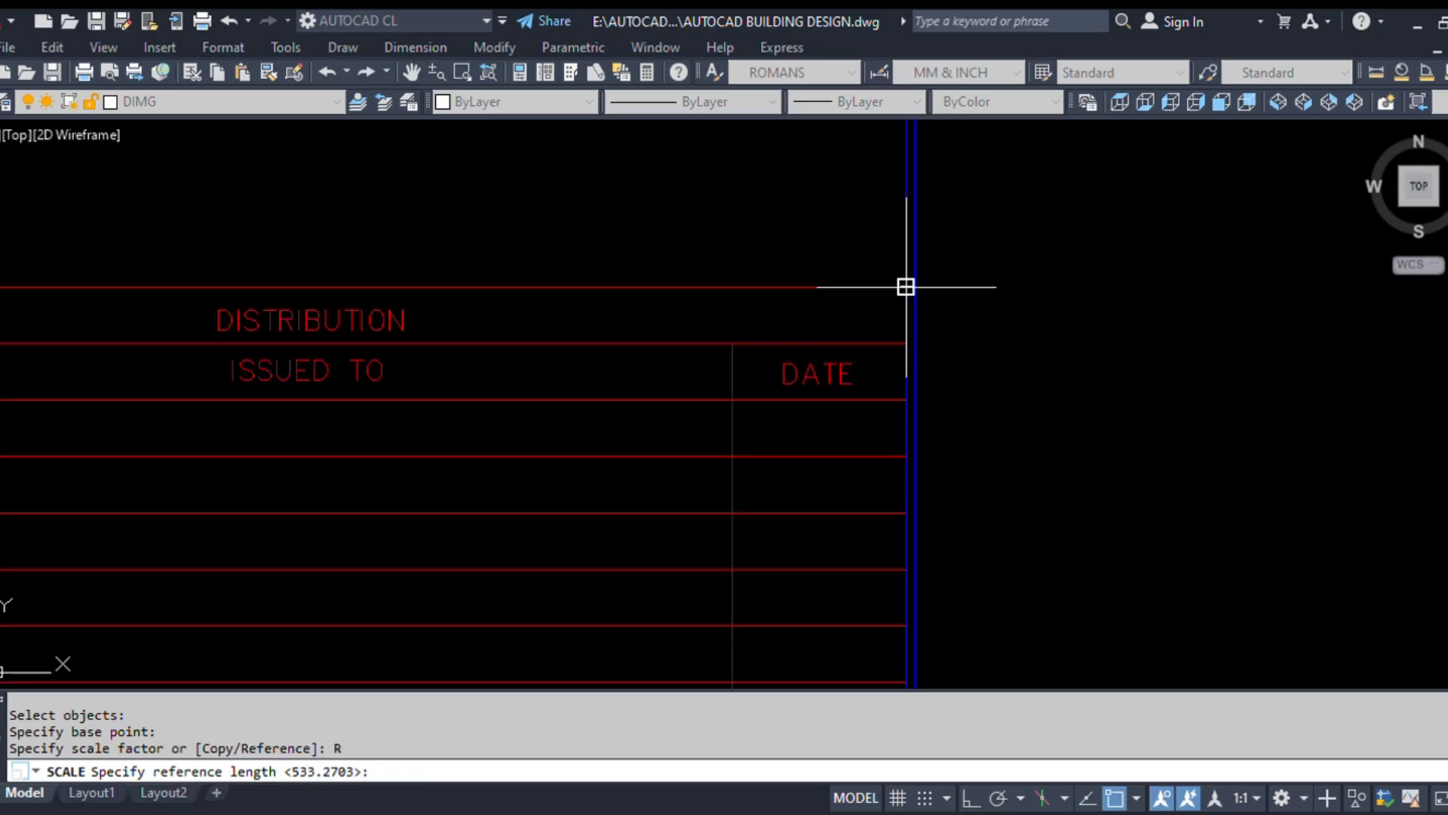
scroll(905, 287, down, 2)
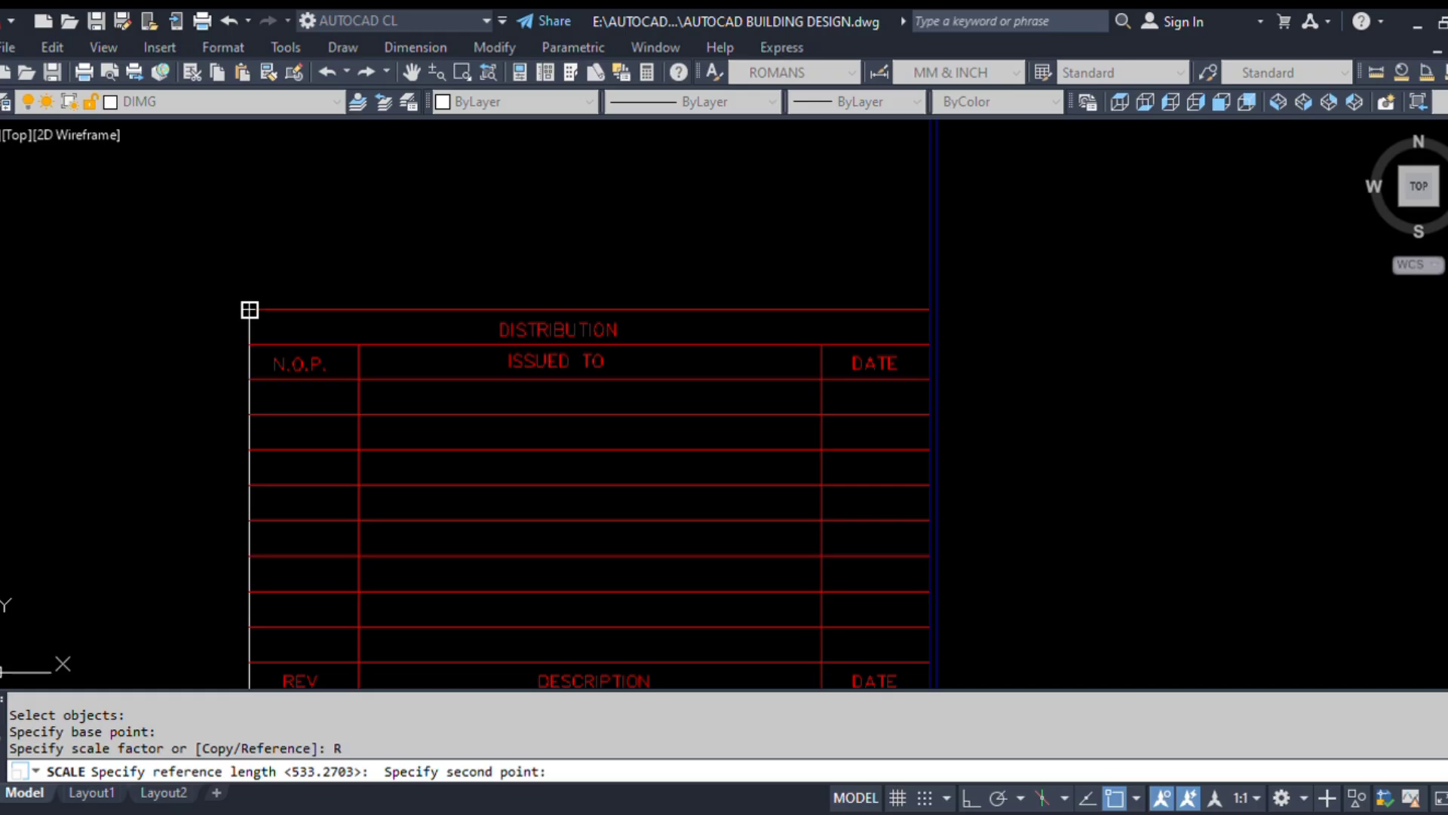
click(250, 309)
scroll(662, 274, down, 3)
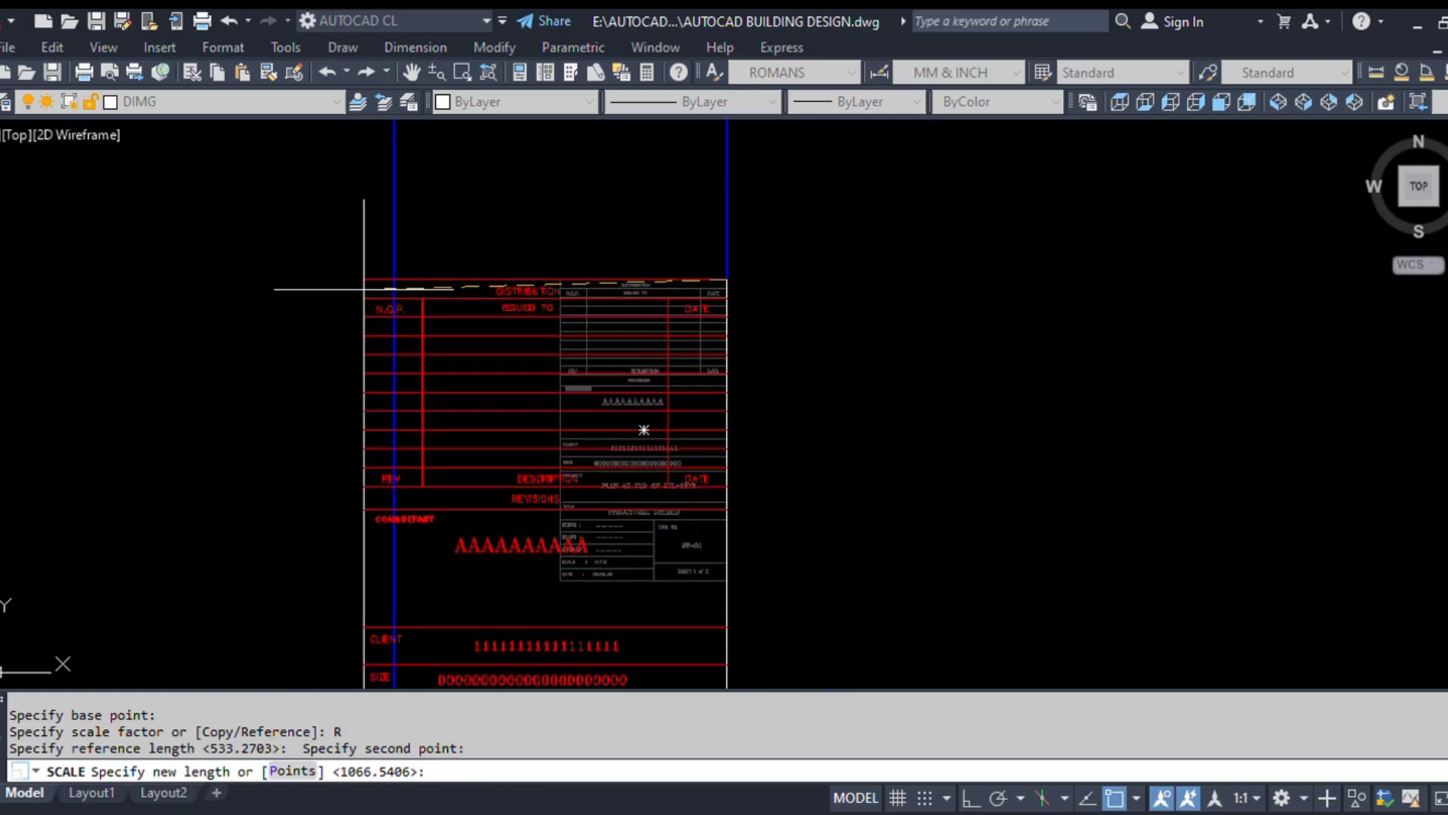
scroll(392, 277, up, 2)
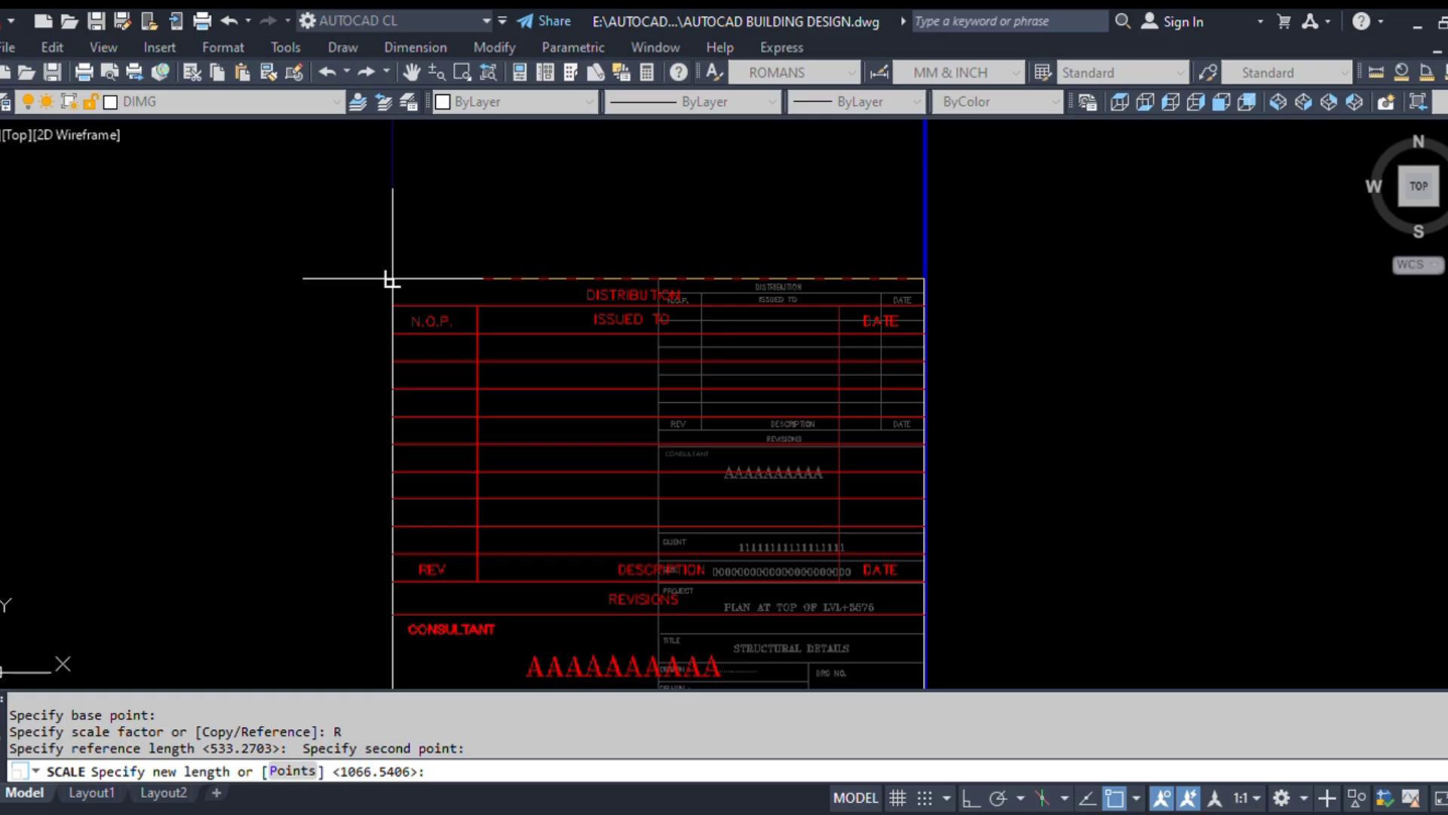
click(392, 278)
Step: Move the fitted title block by its lower-right corner to the lower-right corner of the sheet's inner border
scroll(762, 245, down, 3)
middle_drag(862, 611, 898, 448)
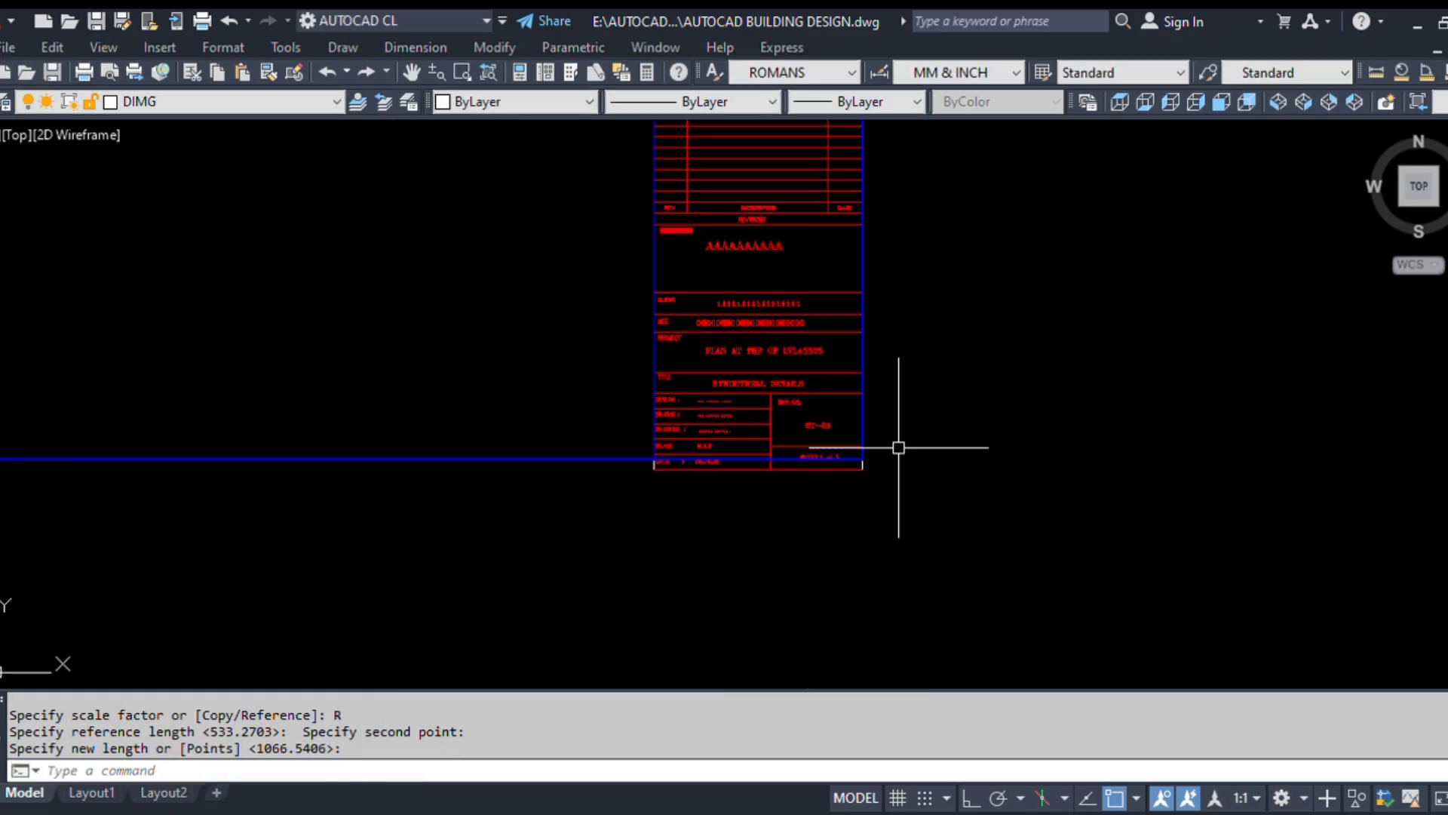
scroll(660, 445, up, 2)
text(M)
key(Return)
text(P)
key(Return)
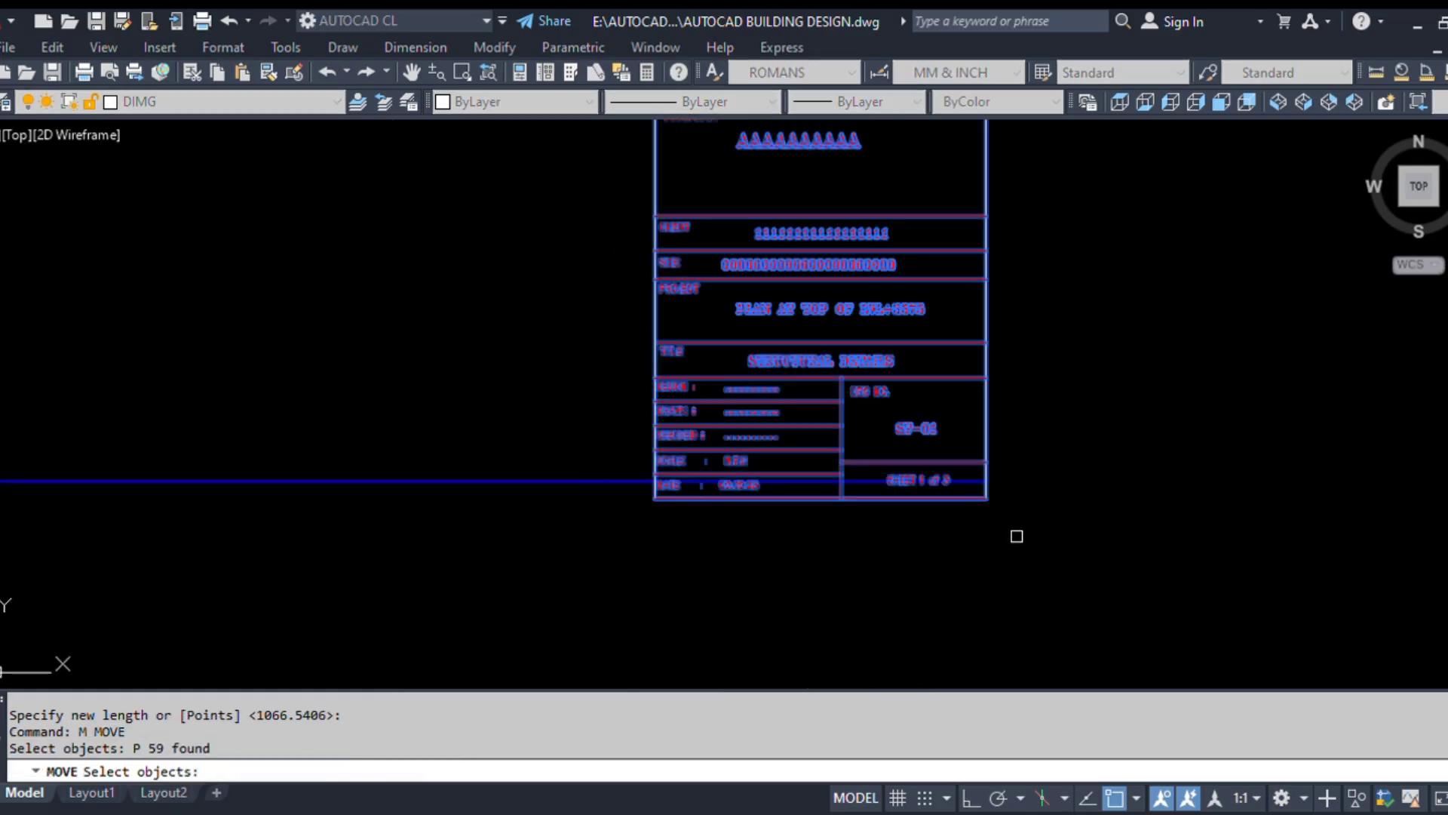
scroll(1017, 535, up, 4)
key(Return)
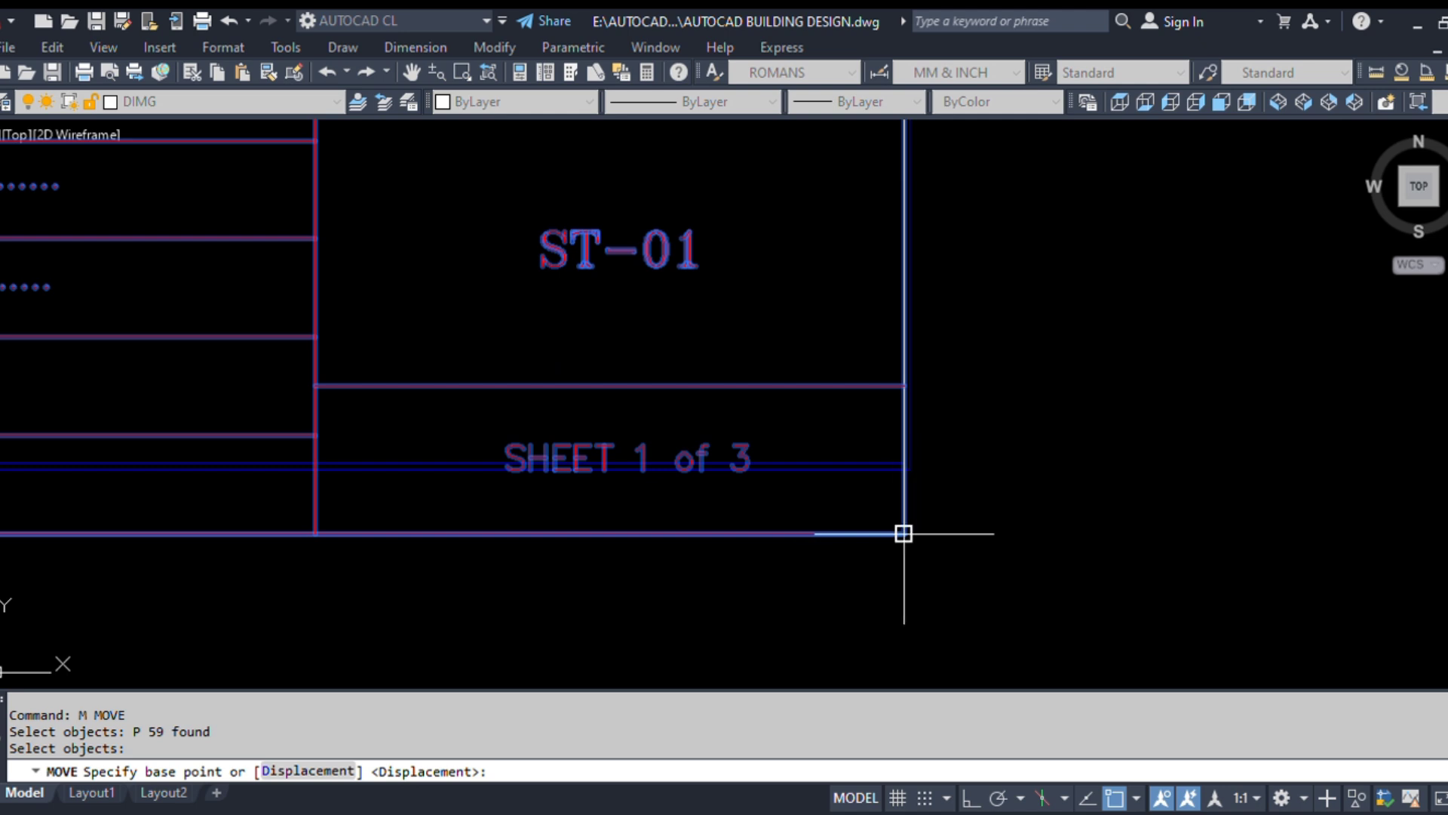
click(904, 533)
scroll(902, 462, up, 3)
click(915, 468)
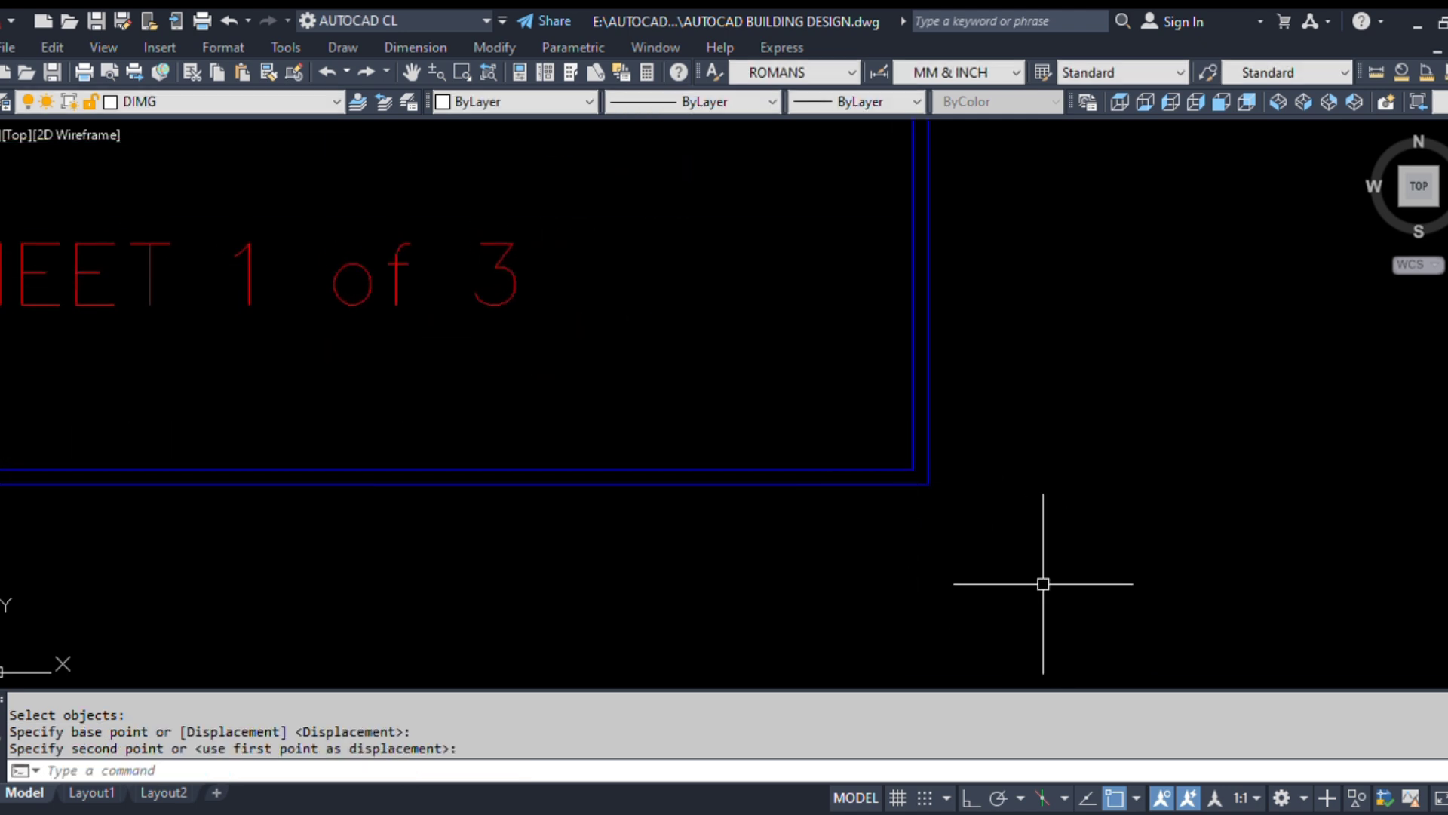
scroll(1044, 583, down, 10)
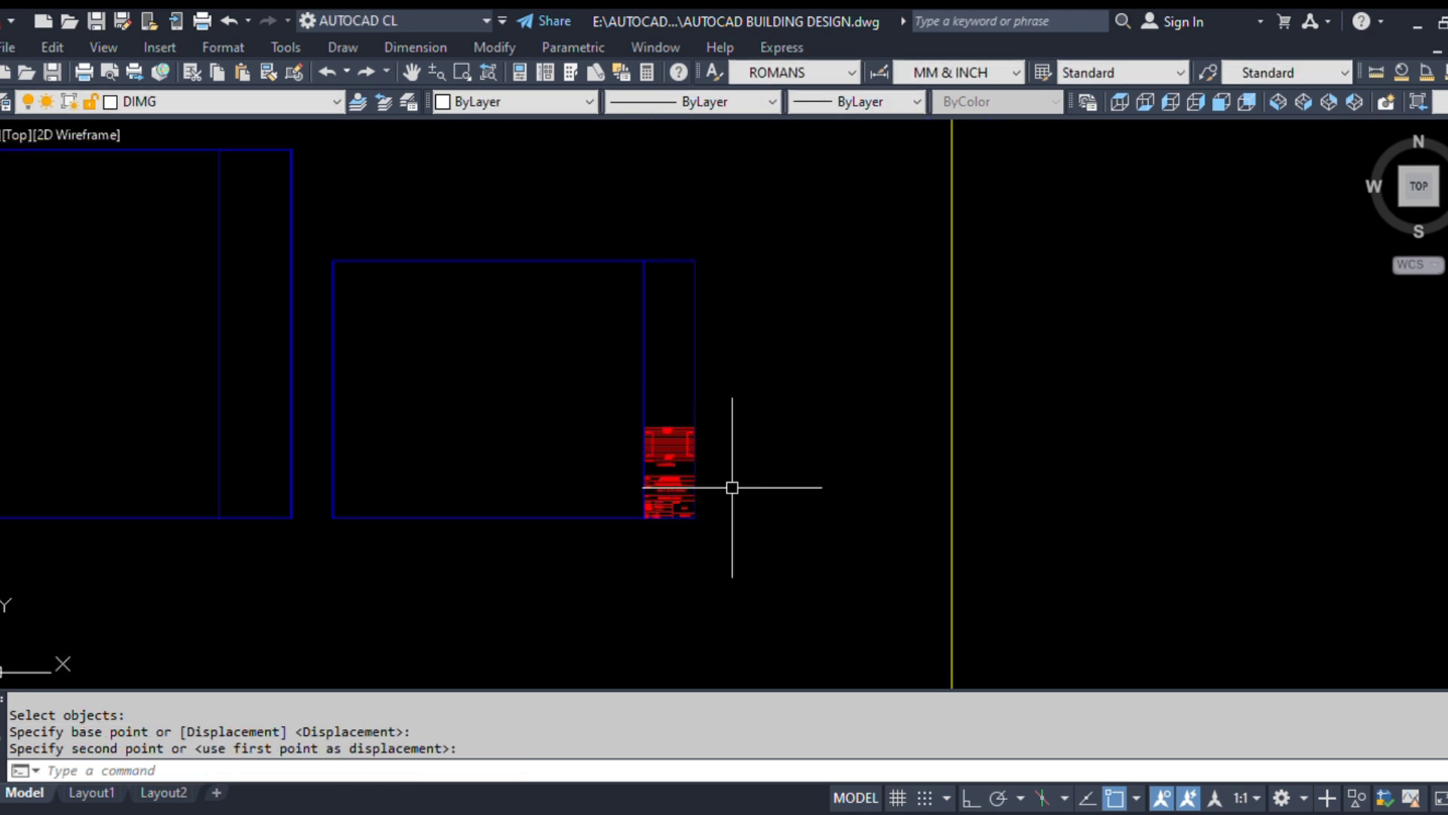
scroll(449, 497, up, 2)
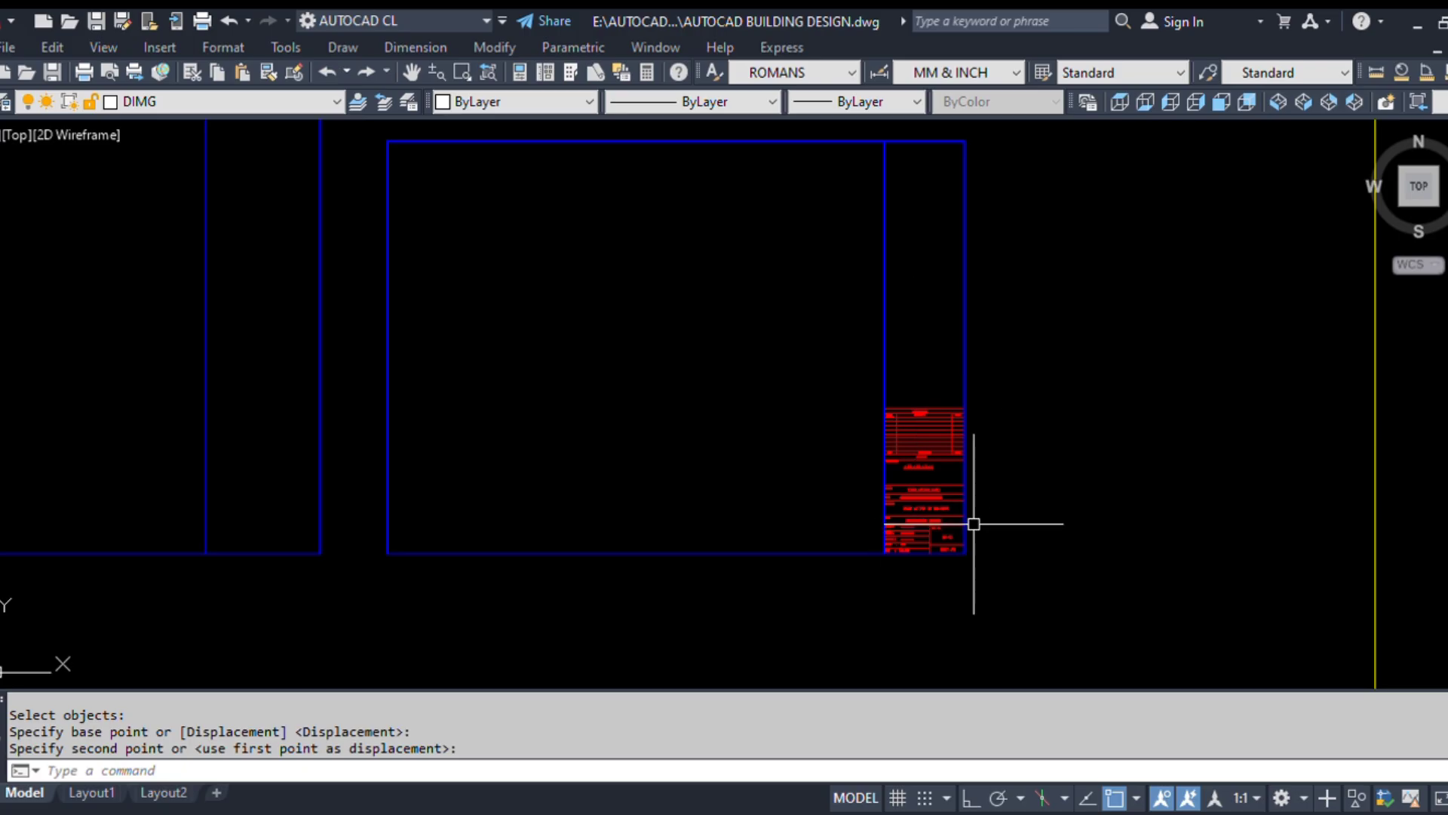
scroll(998, 533, up, 4)
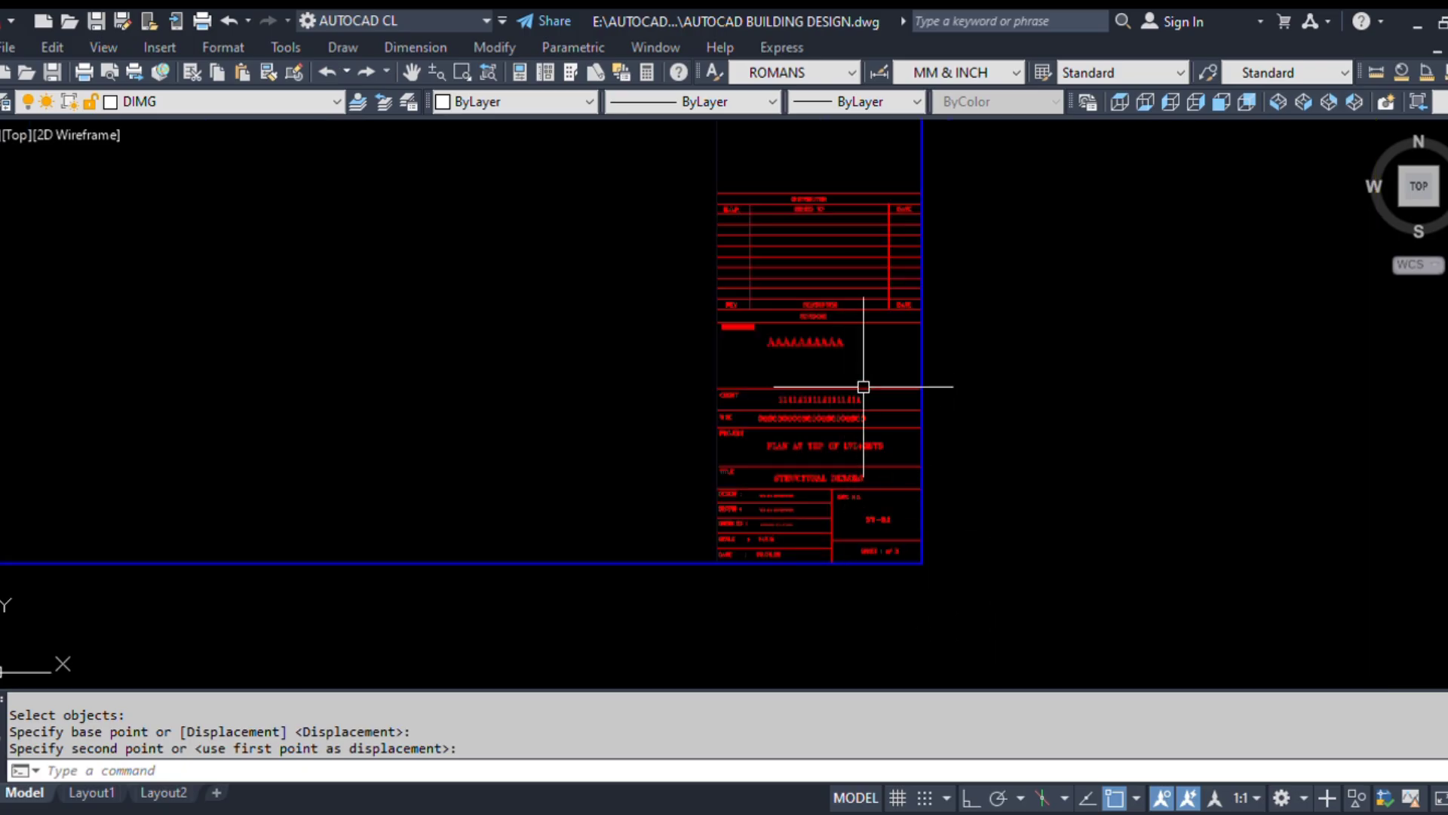
middle_drag(717, 511, 736, 544)
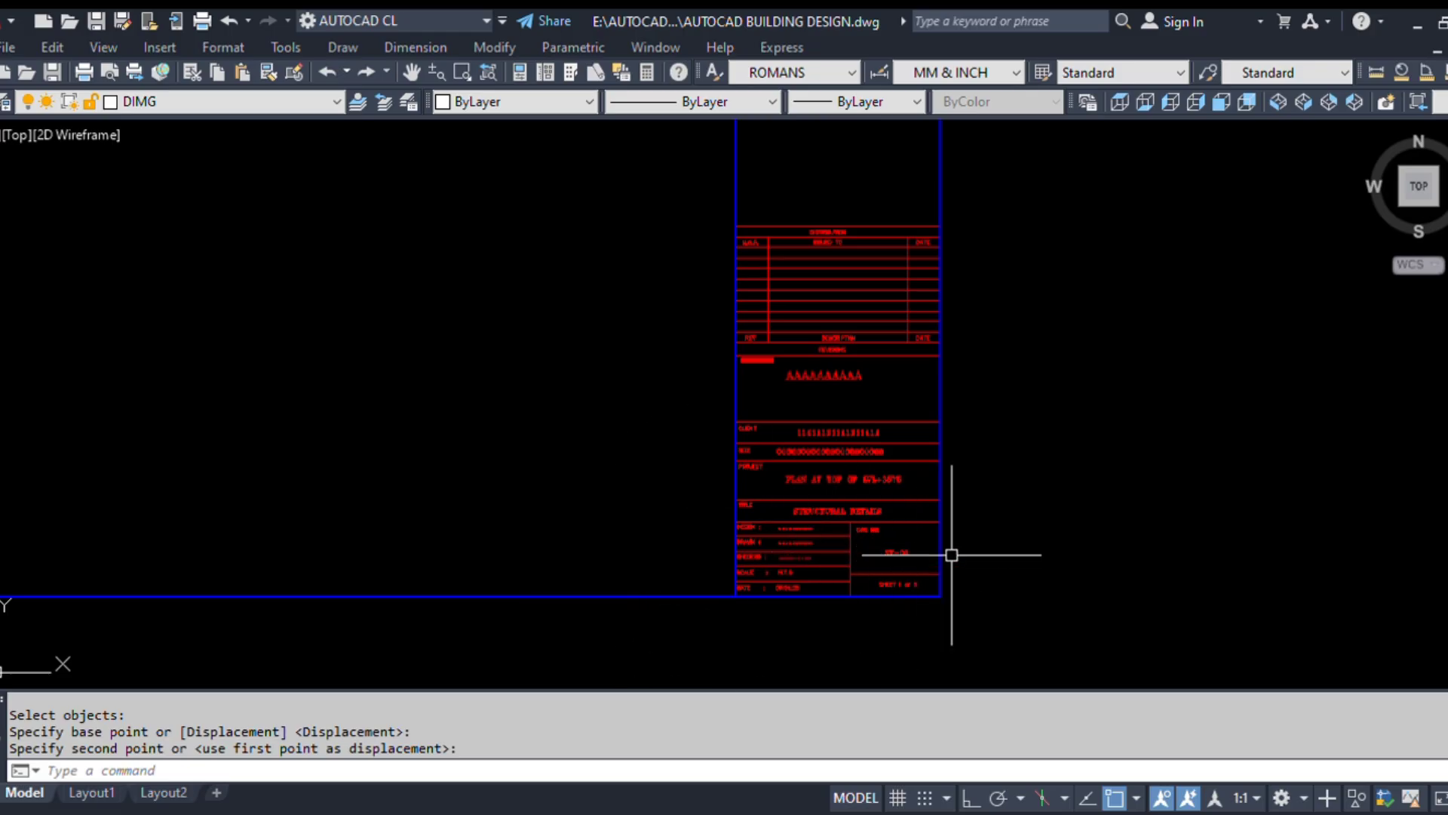
scroll(953, 556, down, 5)
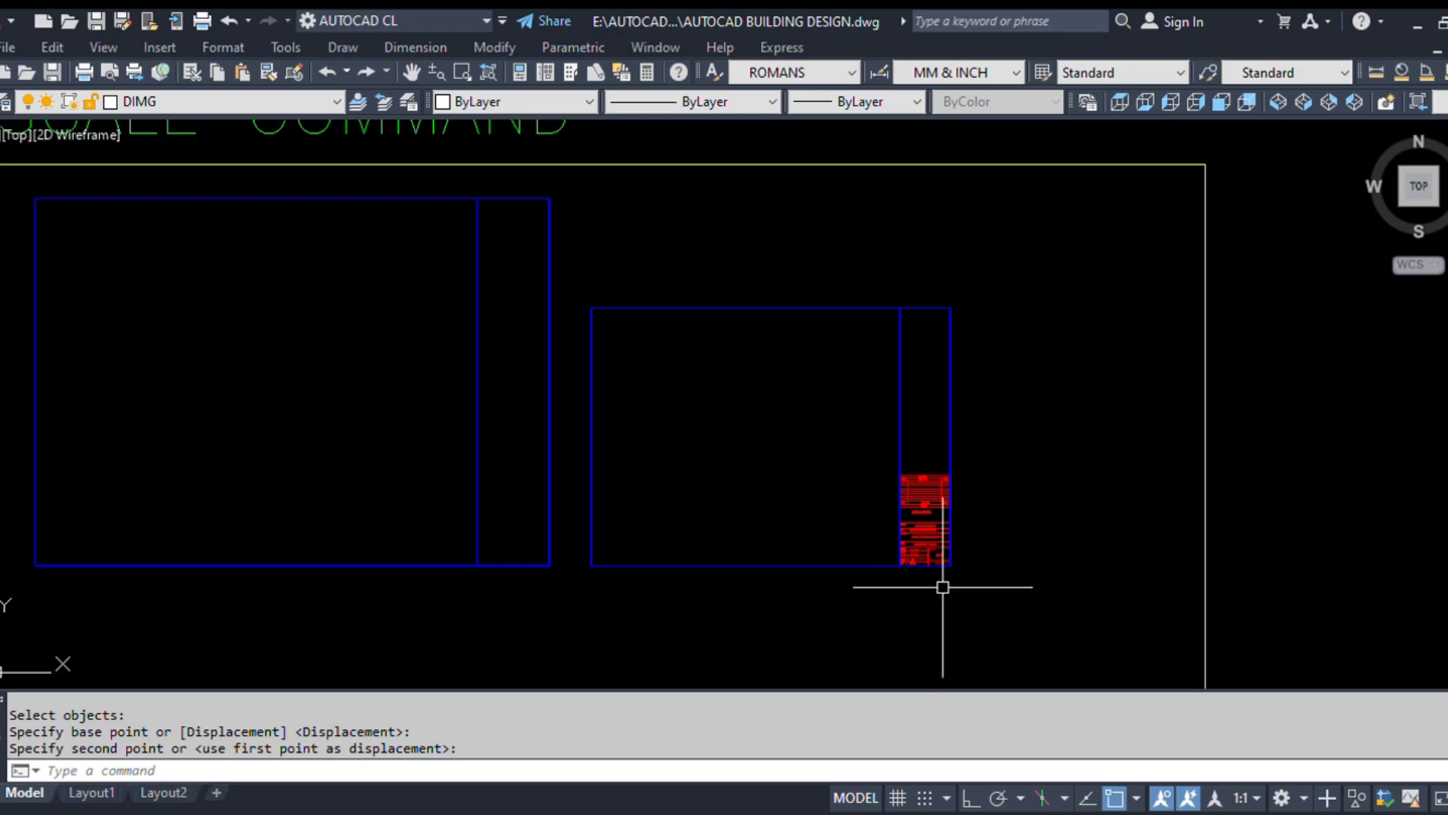
Step: Draw a small upright rectangle in the empty space right of the smaller sheet
scroll(1059, 488, up, 2)
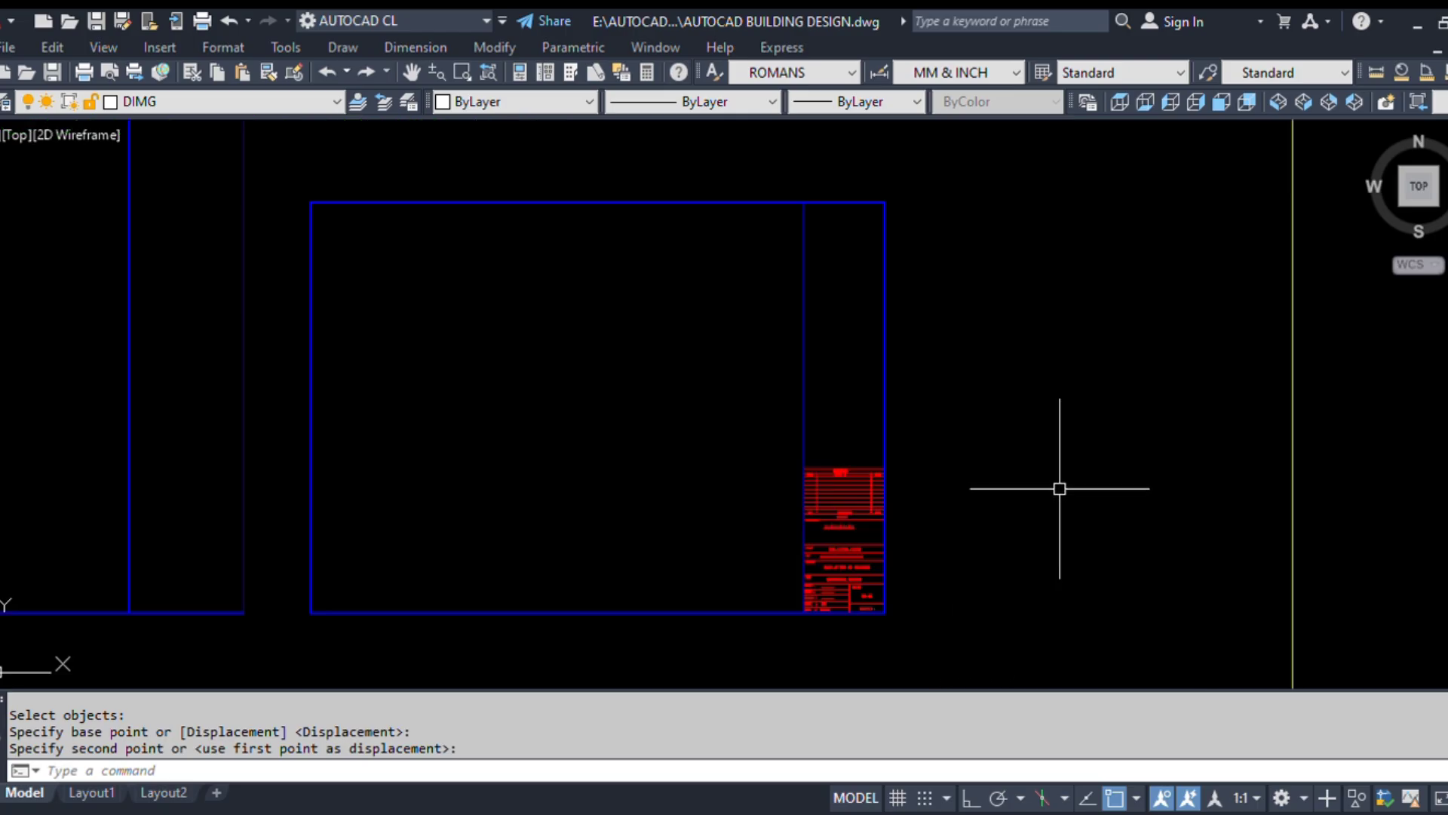
text(rec)
key(Return)
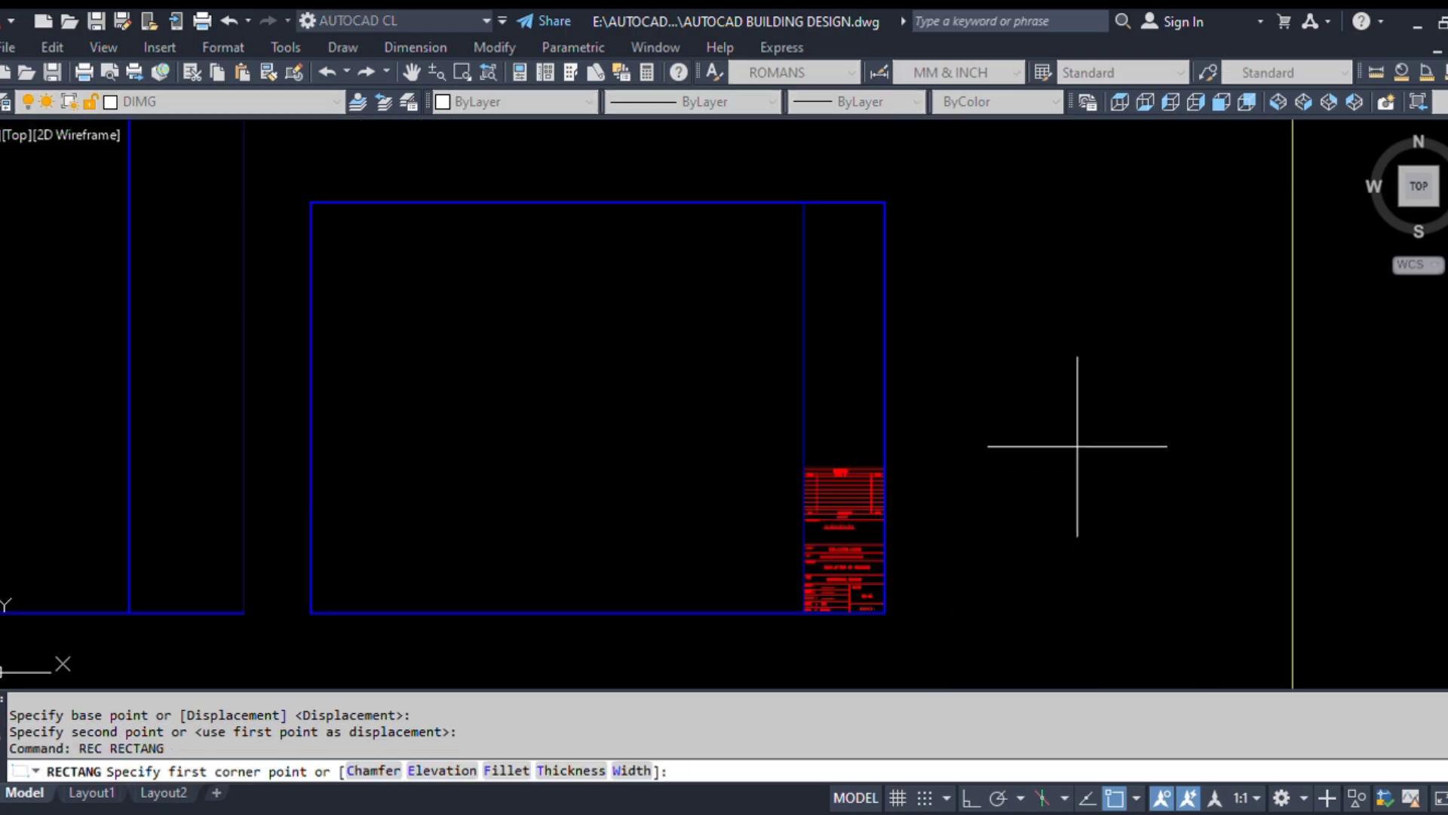
scroll(1077, 384, up, 2)
click(1075, 364)
click(1189, 500)
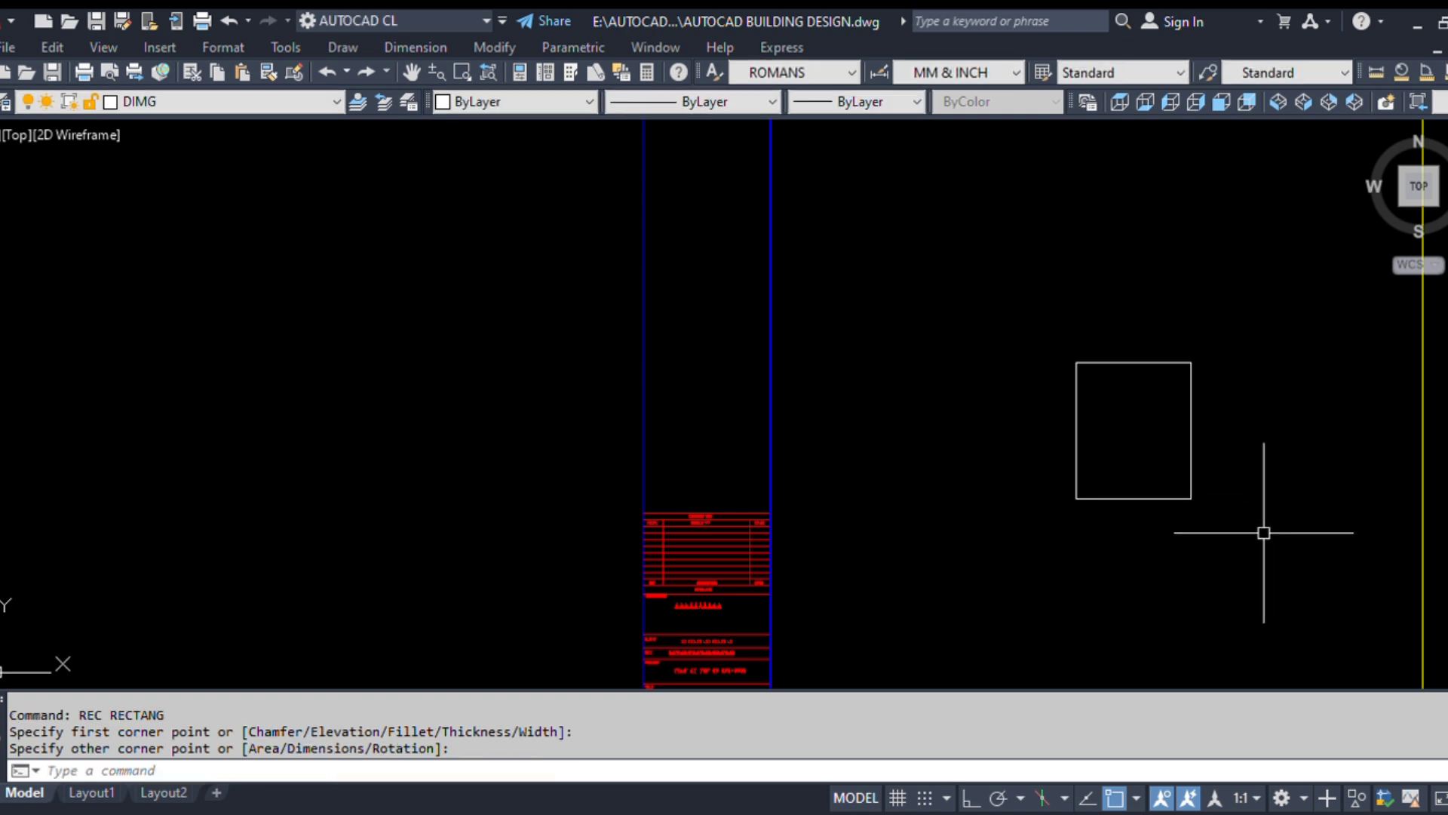
Step: Draw a vertical line with Ortho on, left of the small rectangle and extending beyond its height at both ends
scroll(998, 330, up, 2)
scroll(727, 352, down, 2)
text(l)
key(Return)
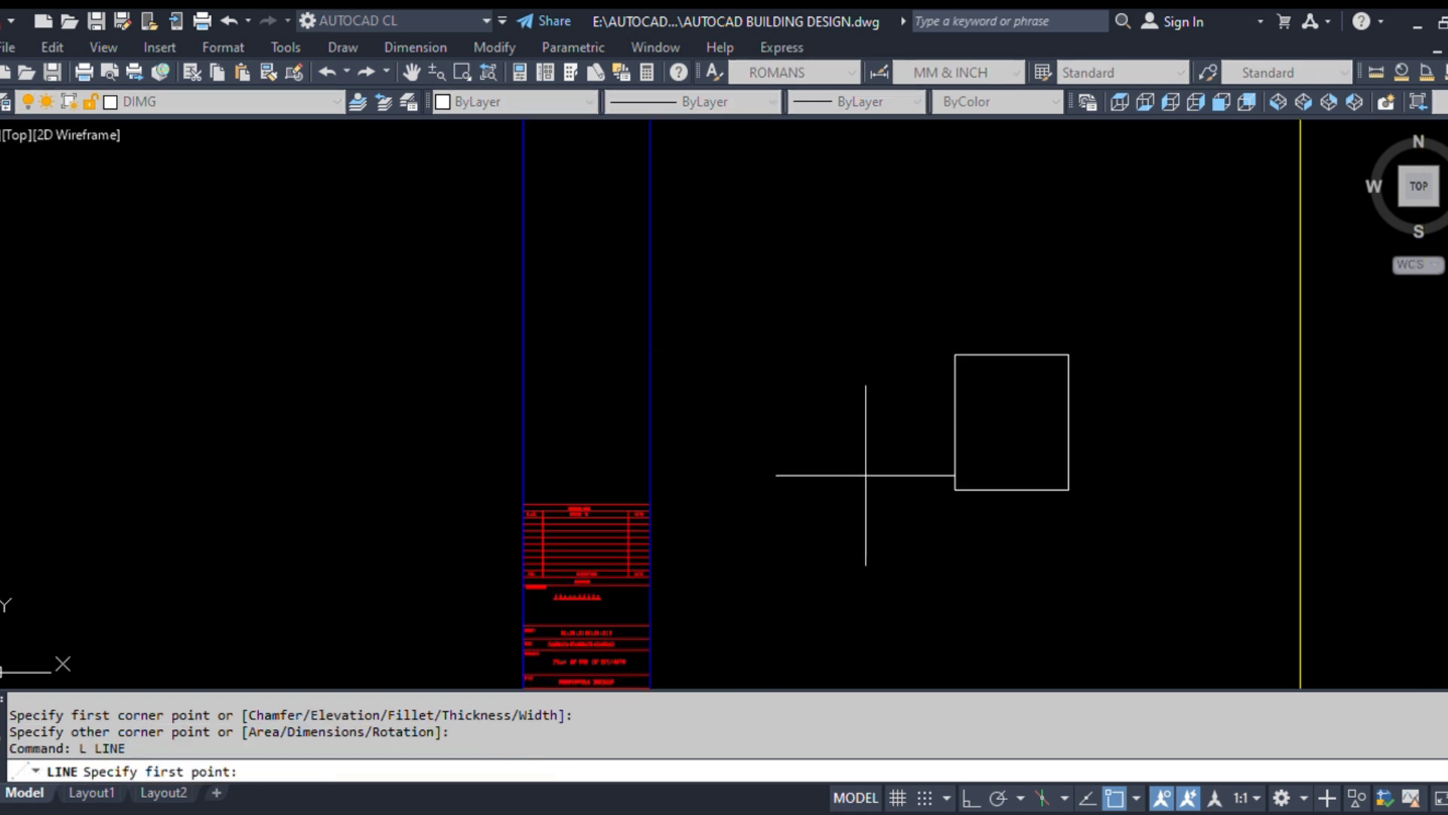
click(869, 510)
key(F8)
click(856, 269)
key(Return)
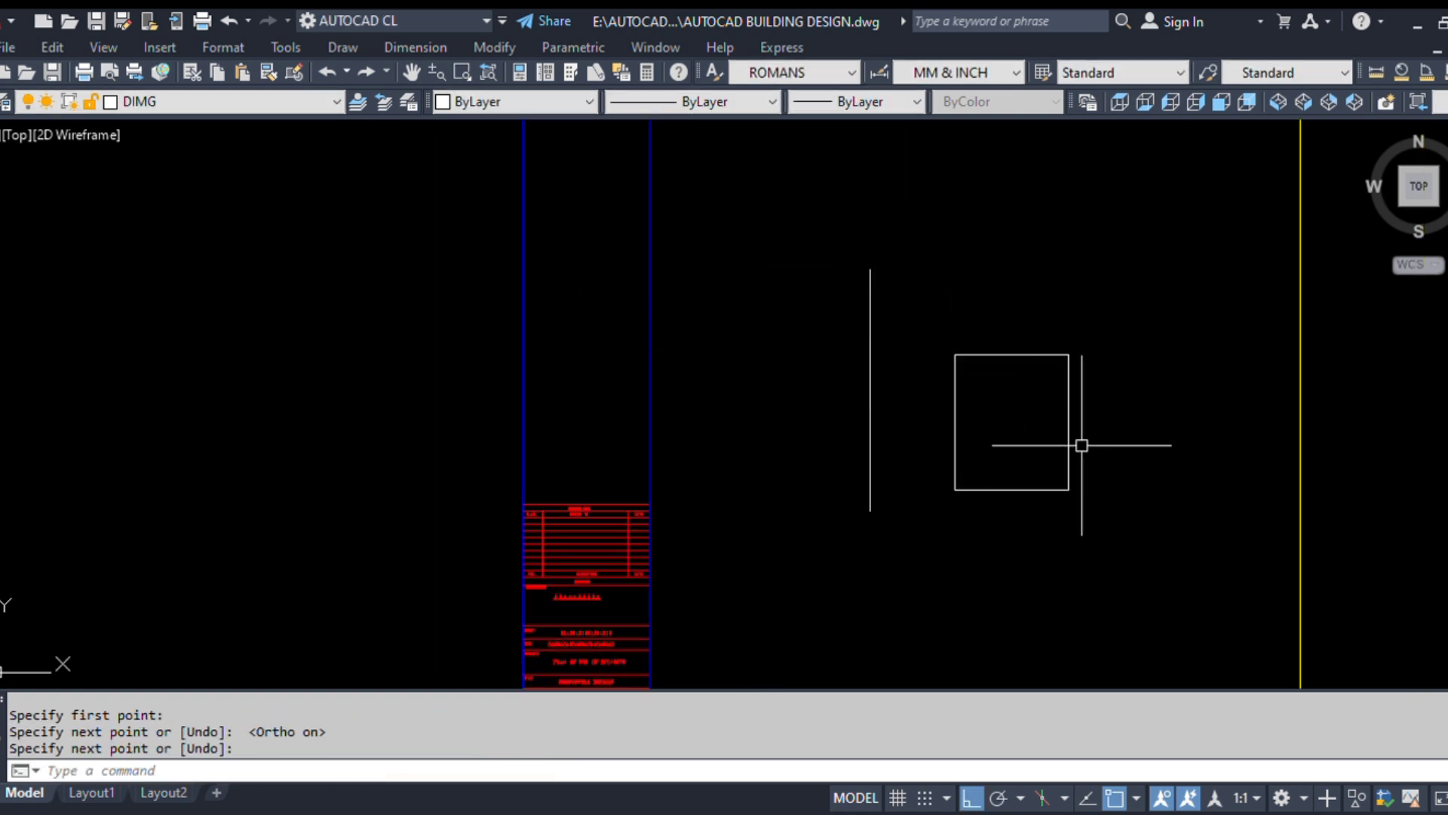
key(Escape)
Step: Scale the rectangle by Reference from its upper-right corner, using its full top width as reference length and stretching to the vertical line
scroll(998, 380, up, 2)
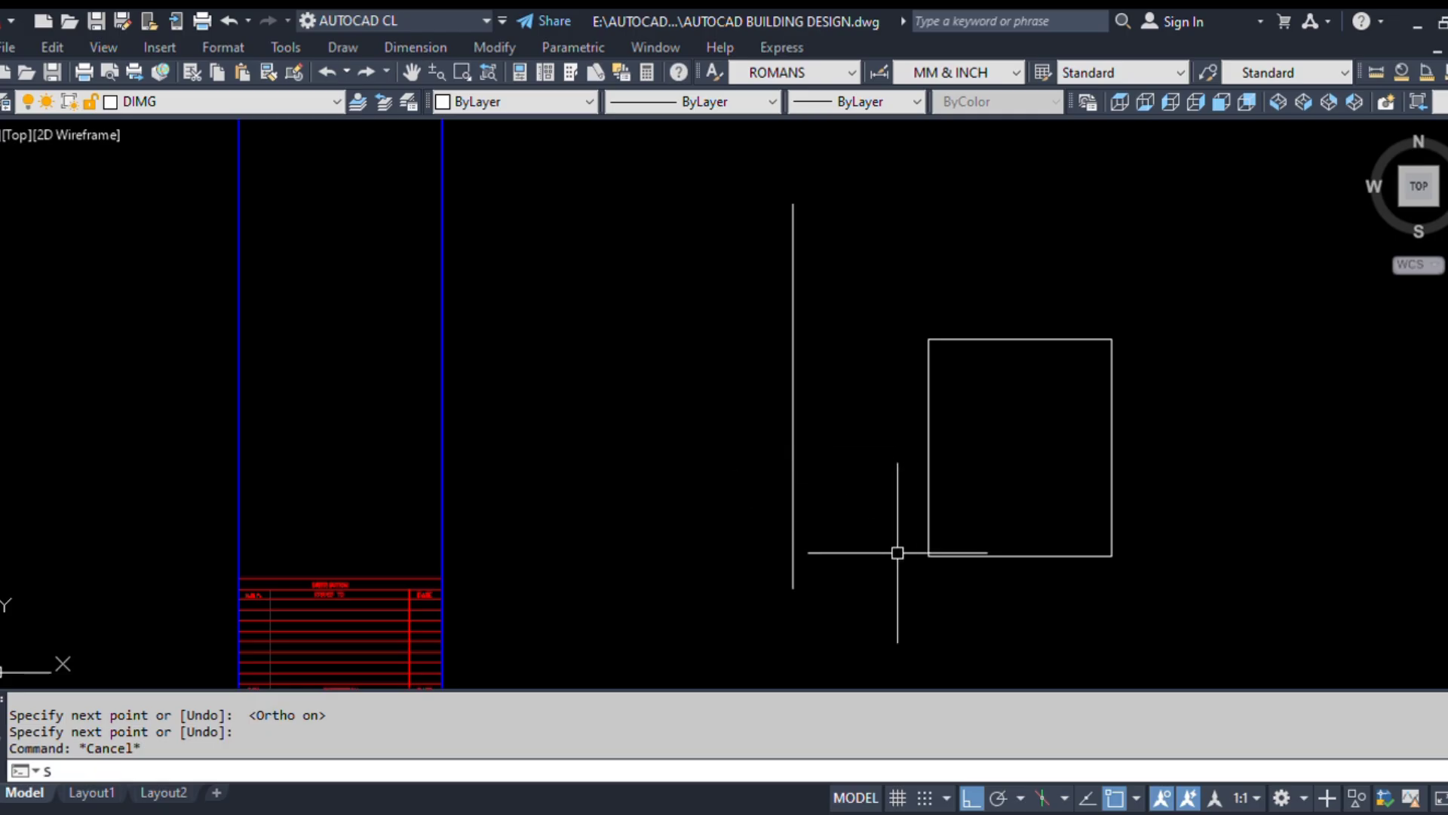
text(sc)
key(Return)
click(1189, 633)
click(1102, 531)
key(Return)
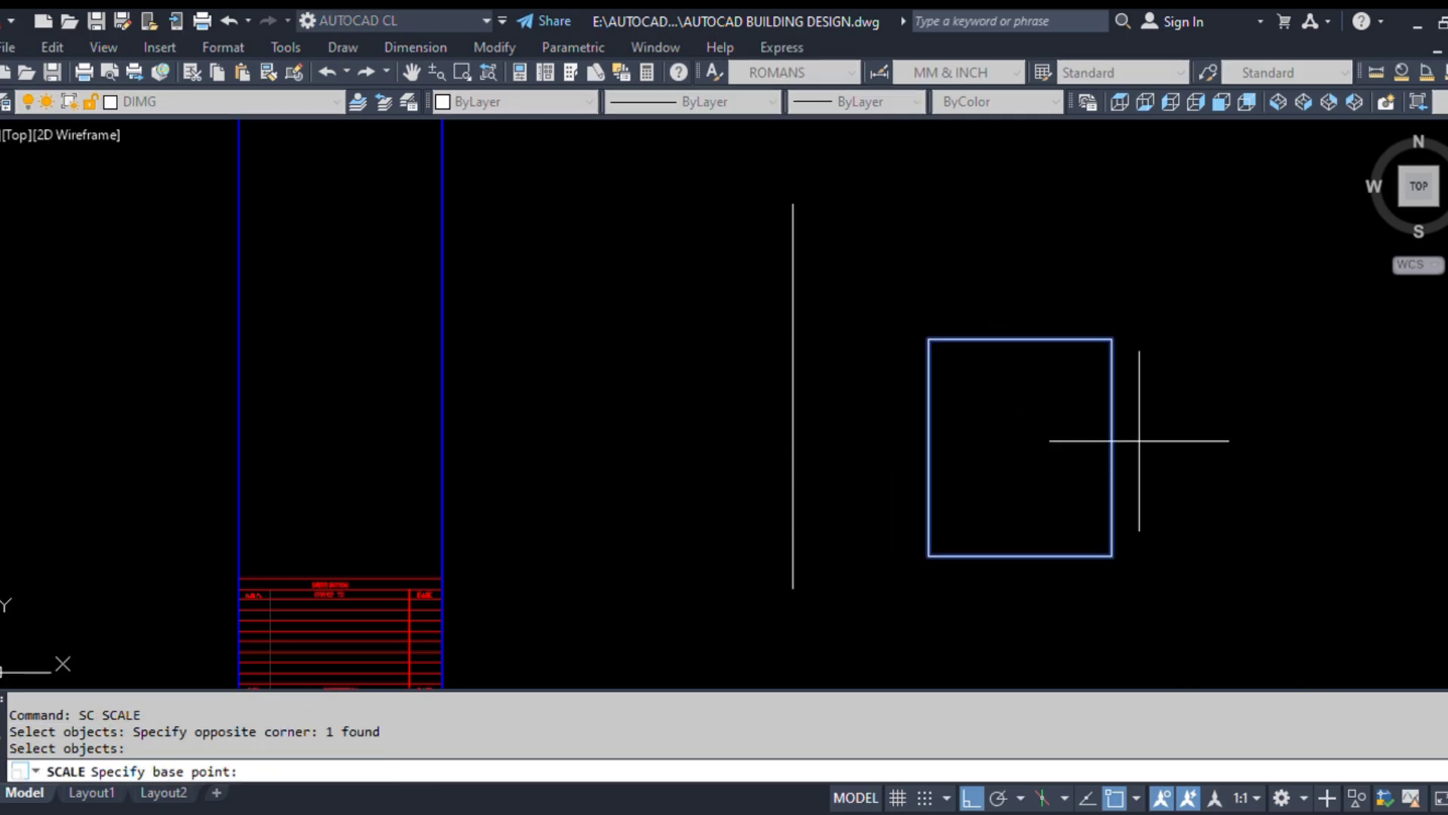
click(1111, 339)
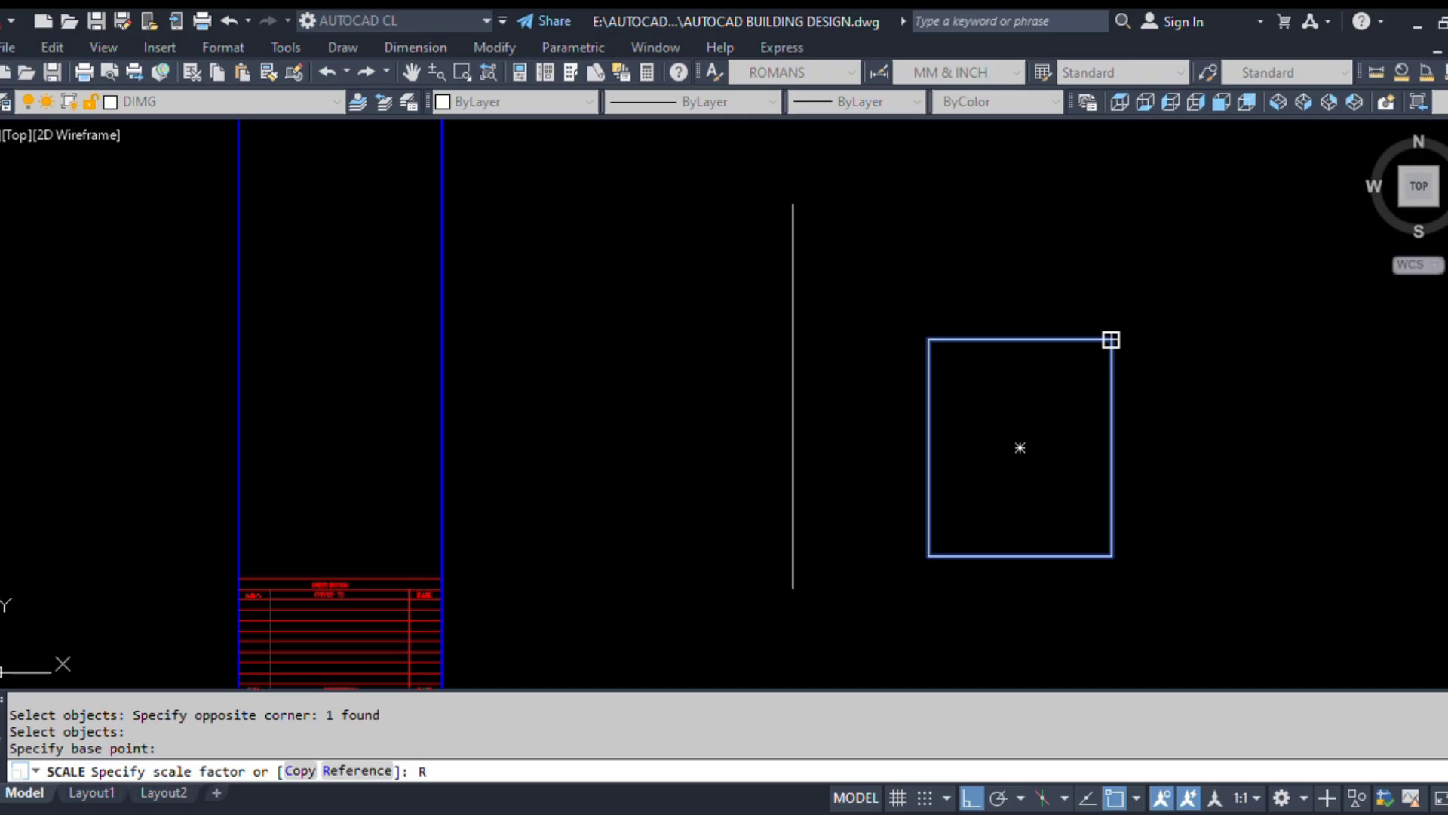
text(R)
key(Return)
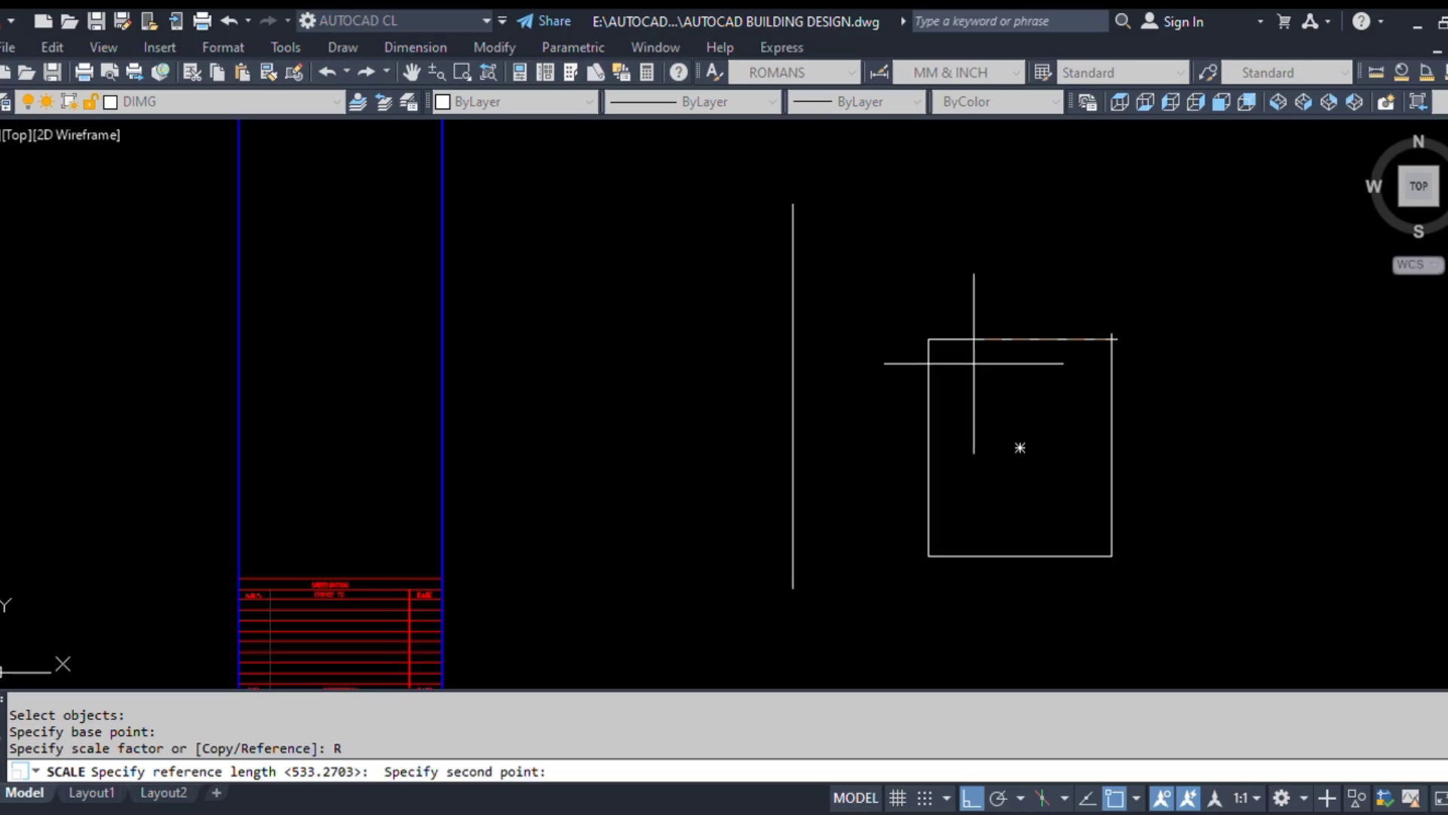
click(928, 340)
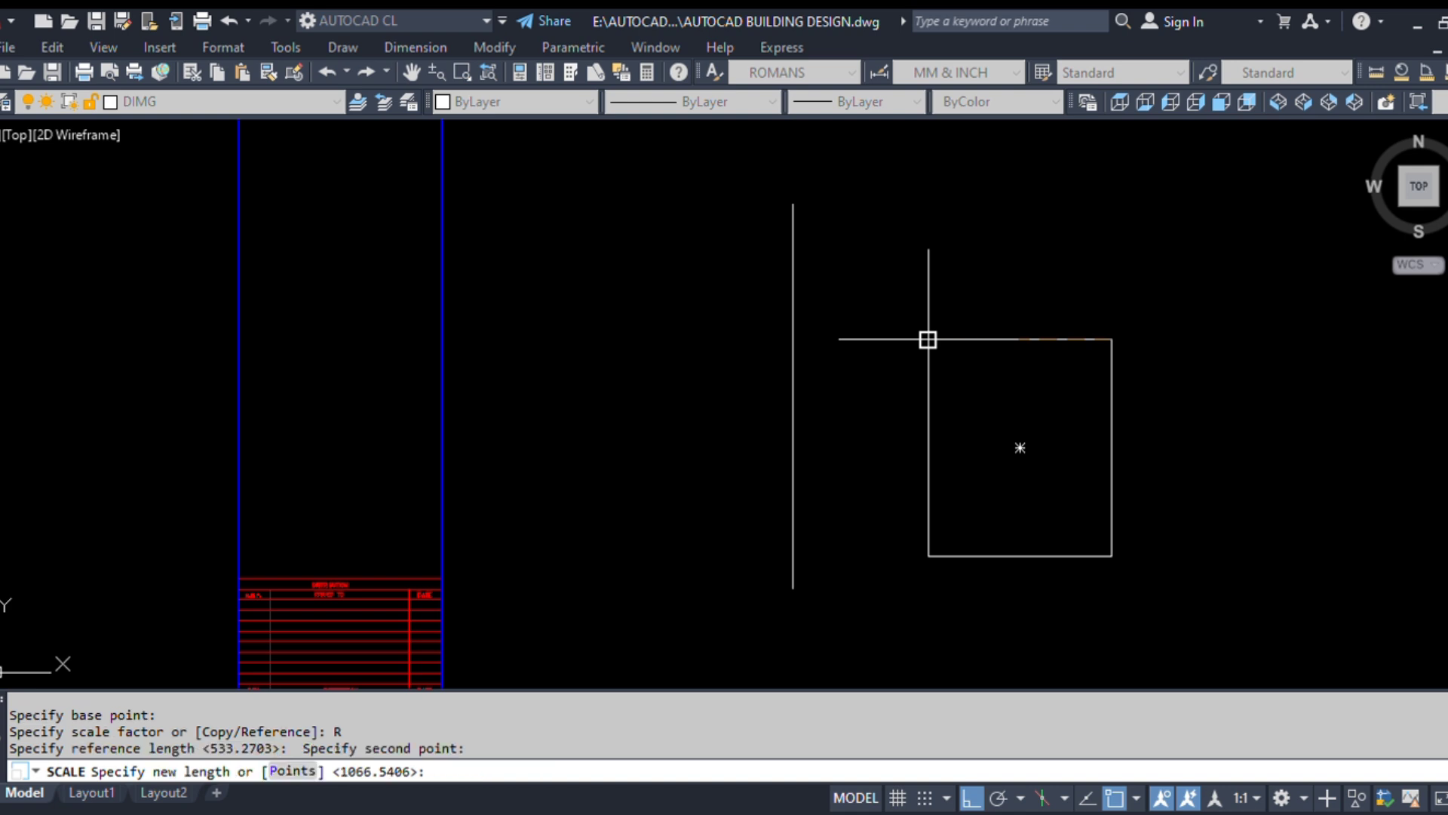
click(790, 340)
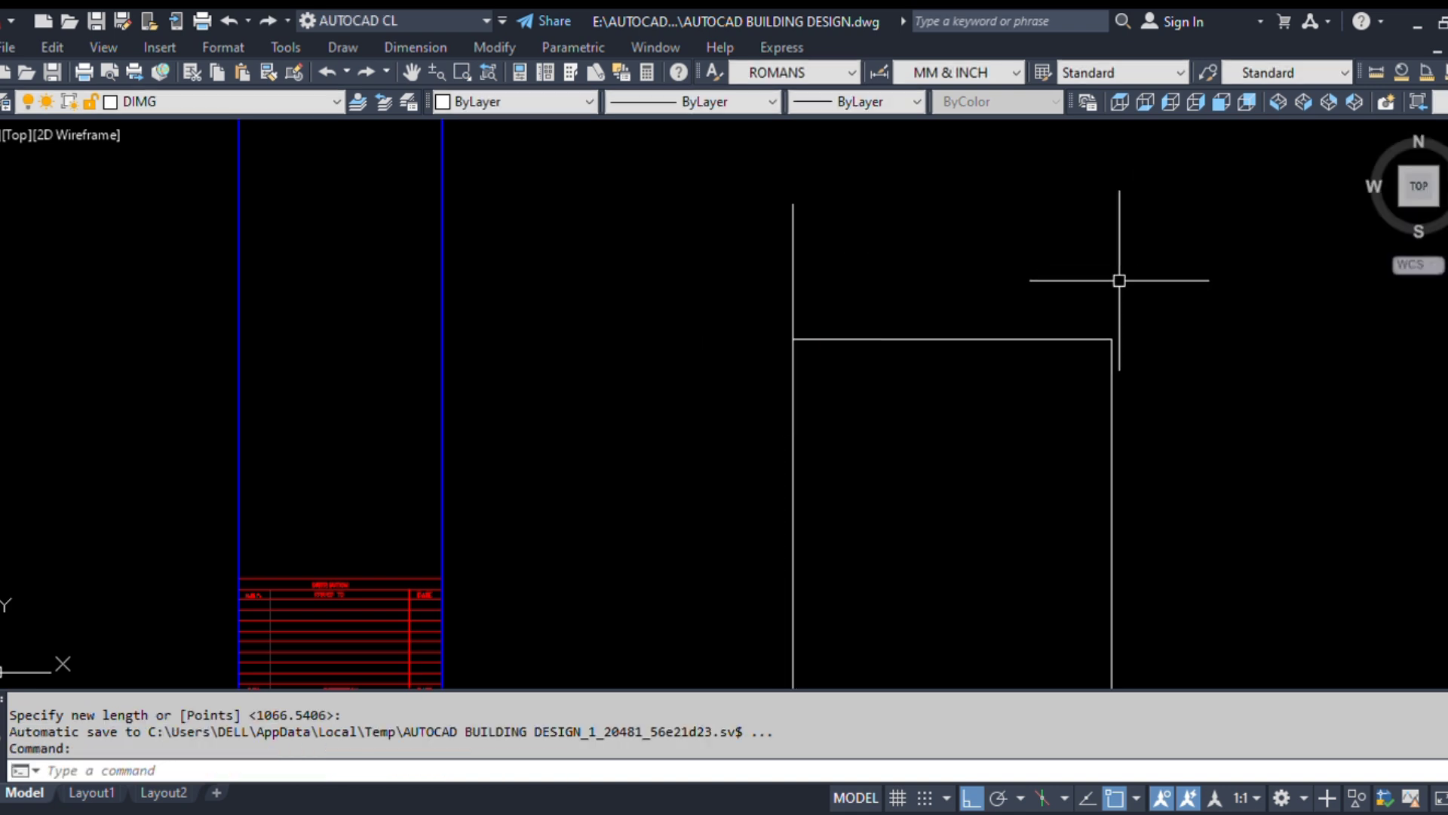
Step: Erase the vertical guide line at the scaled rectangle's left edge
click(941, 281)
click(737, 269)
scroll(784, 277, down, 6)
scroll(773, 316, up, 4)
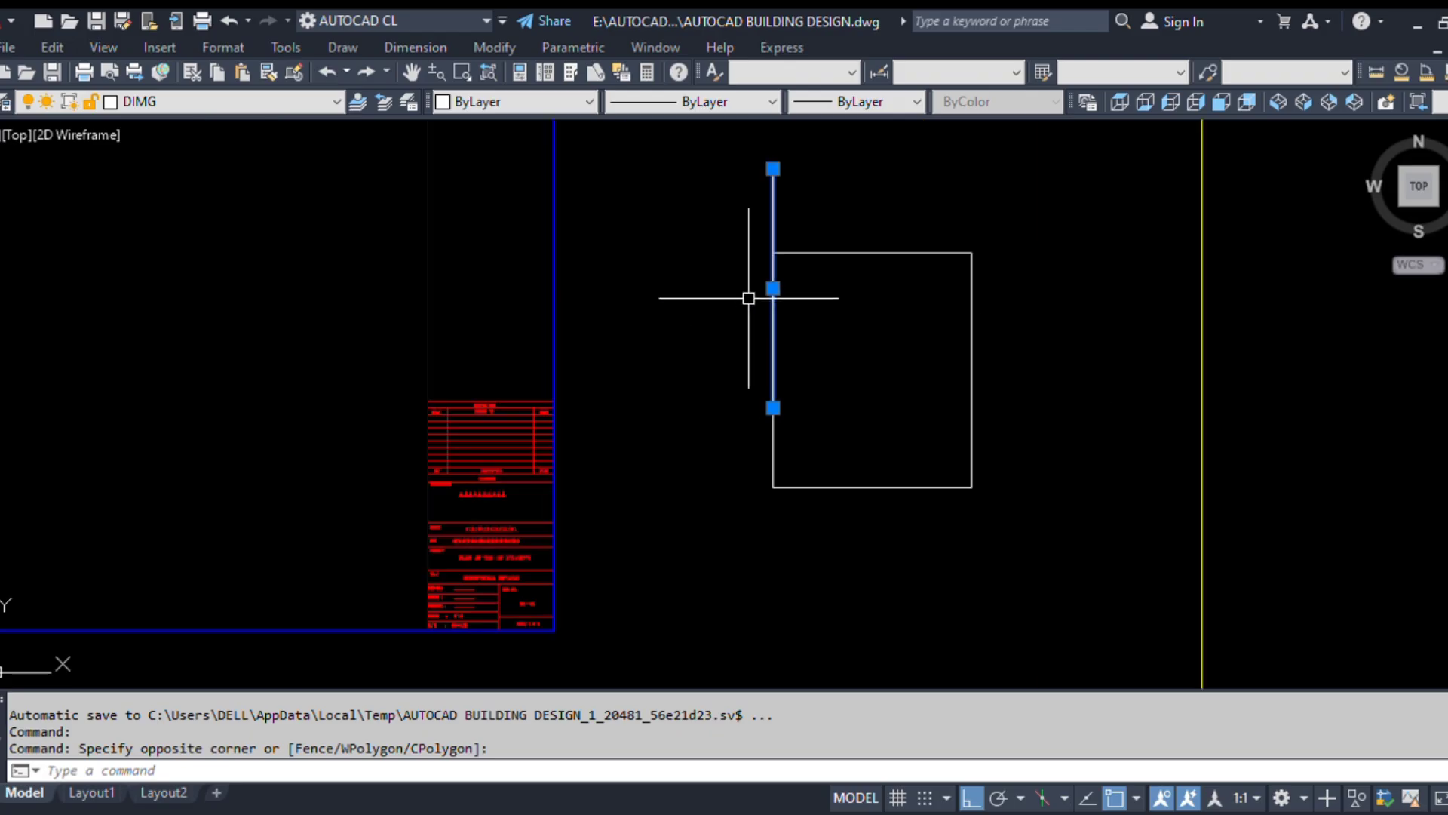
text(e)
key(Return)
scroll(1003, 490, down, 4)
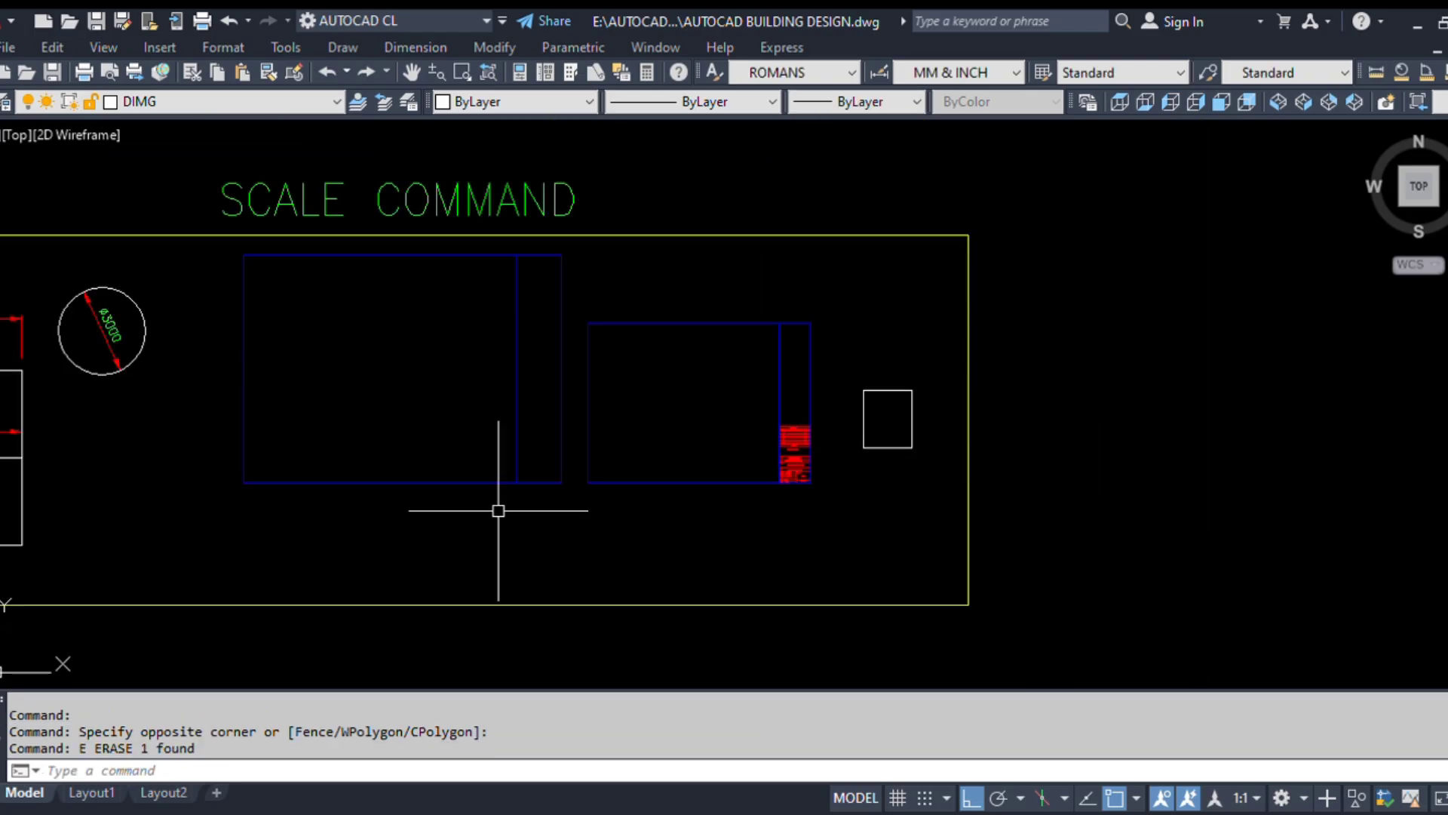
scroll(528, 505, up, 2)
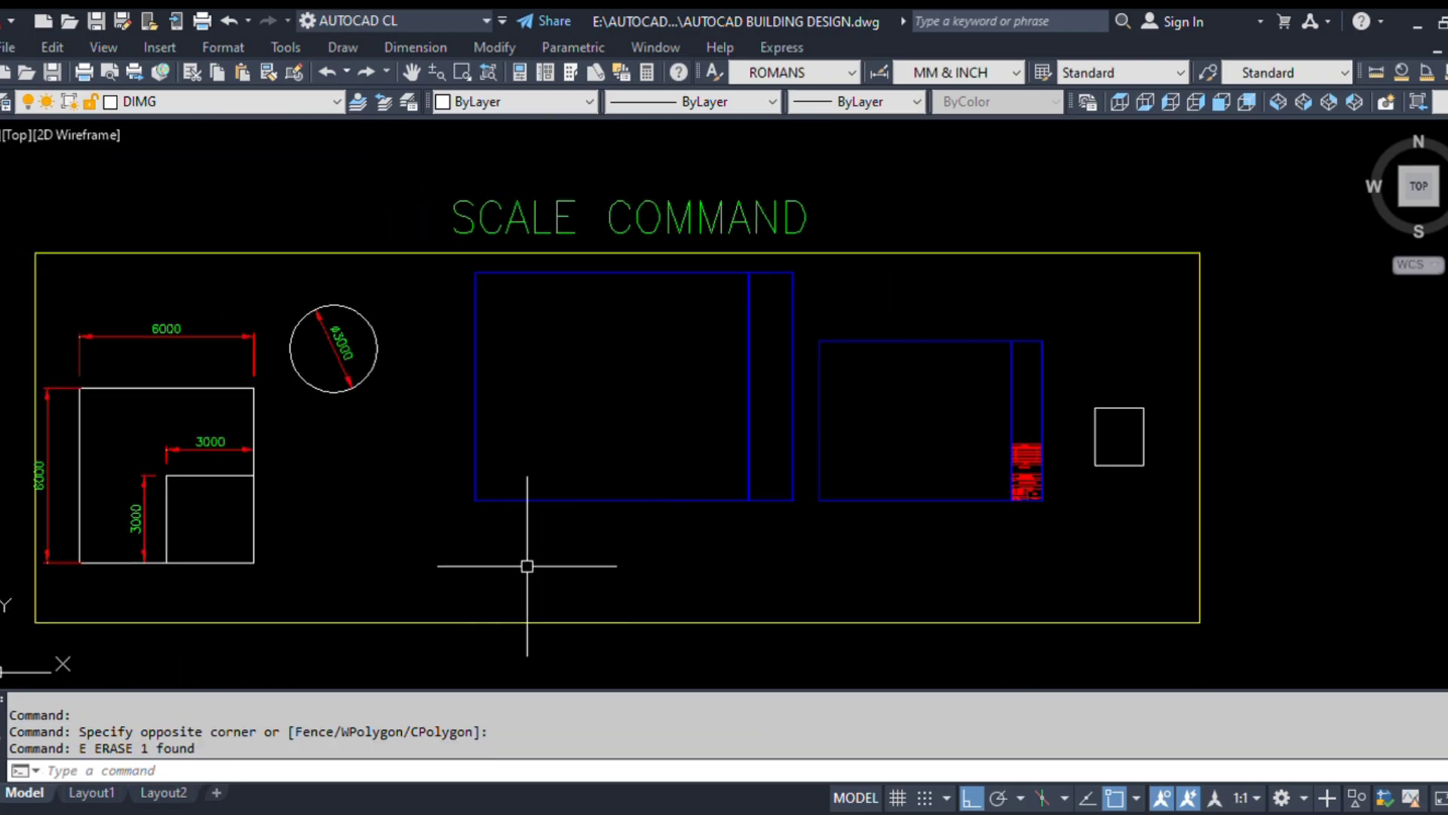